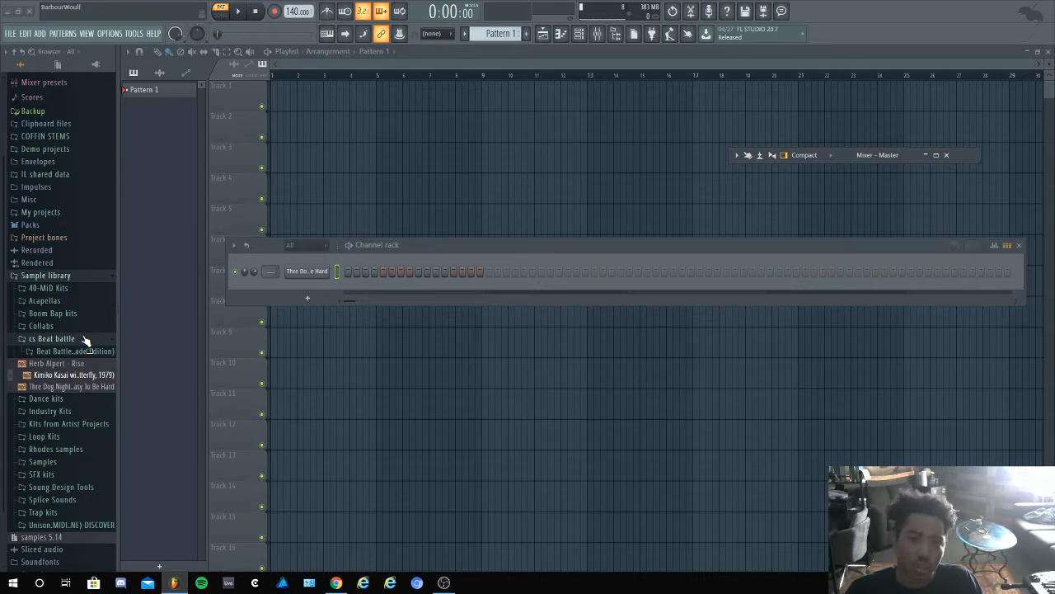
Delete the Thre Dog Night sample channel from the channel rack and collapse the cs Beat battle folder
right_click(298, 277)
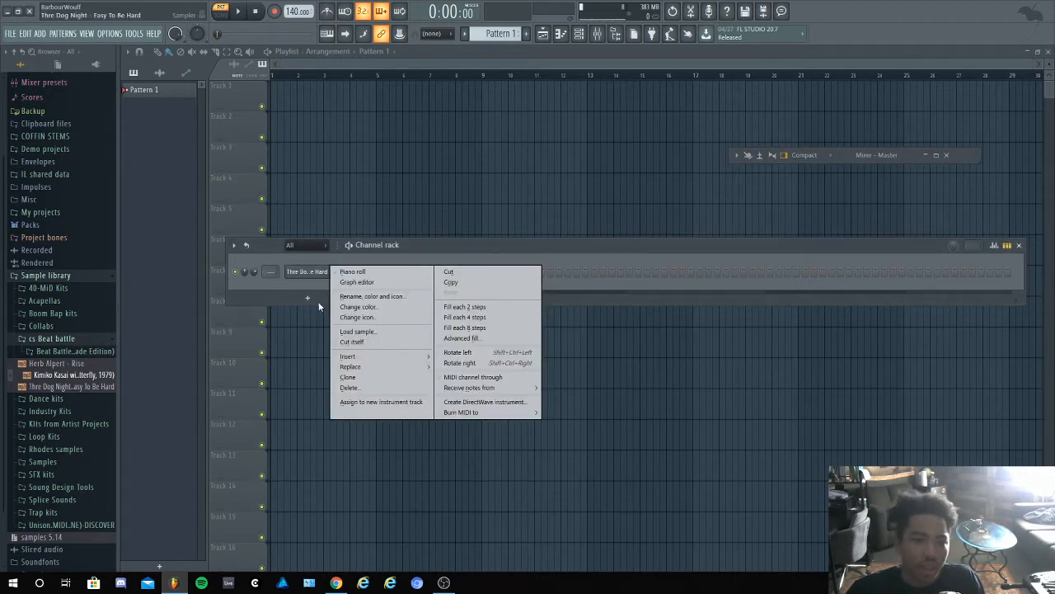
left_click(349, 387)
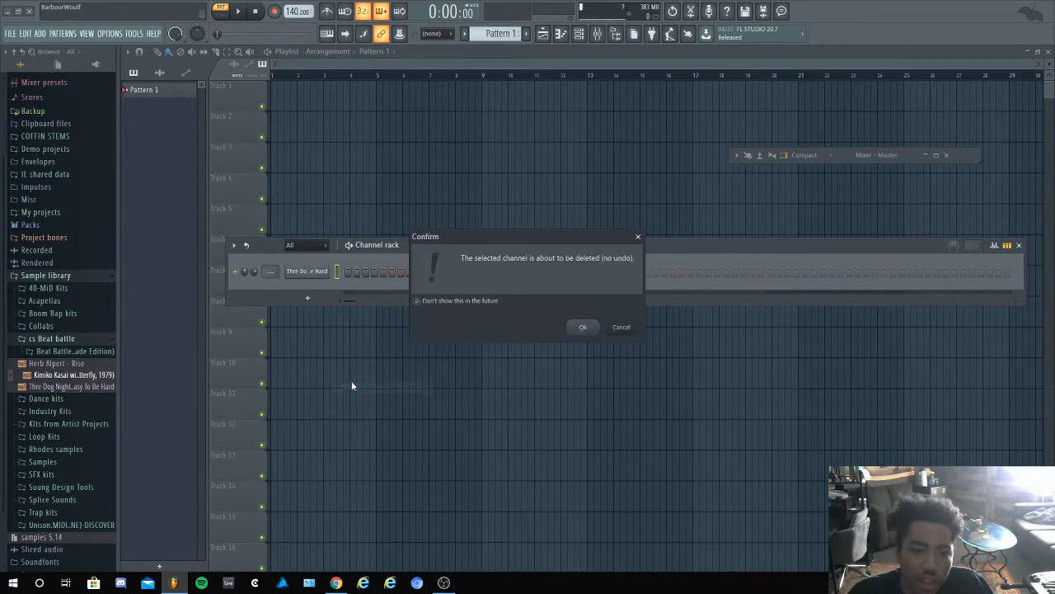
left_click(590, 330)
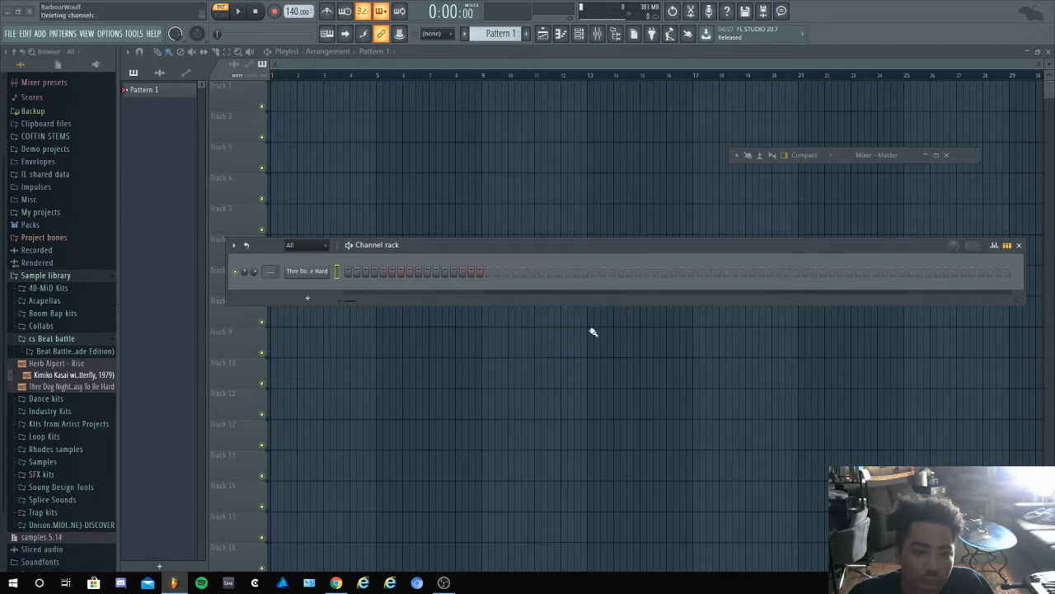
left_click(101, 342)
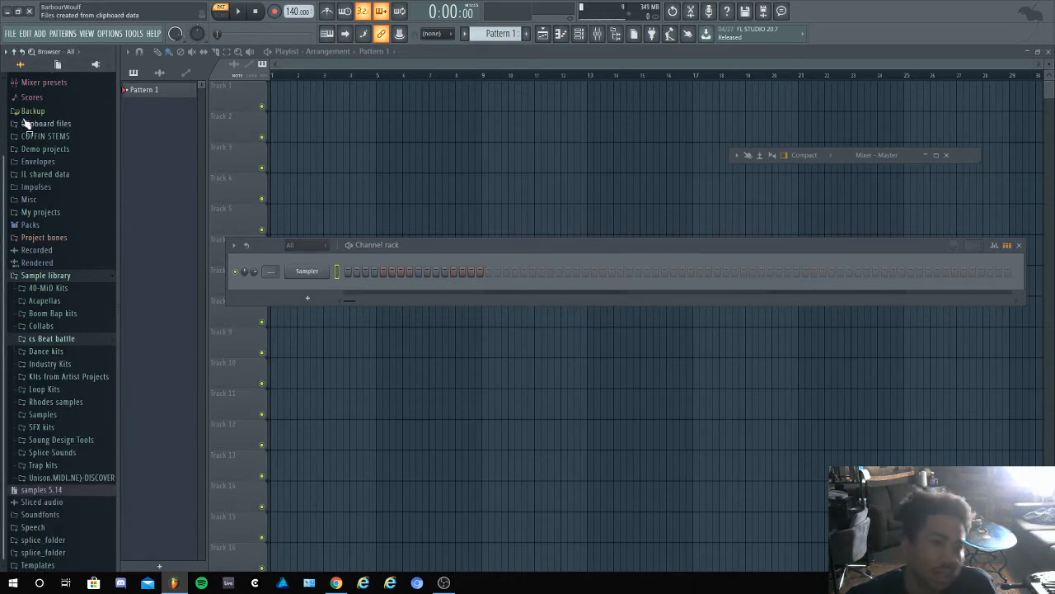
Add a TRITON instrument, load its Studio Stage EP program from Factory bank A, and close the plugin window
left_click(39, 33)
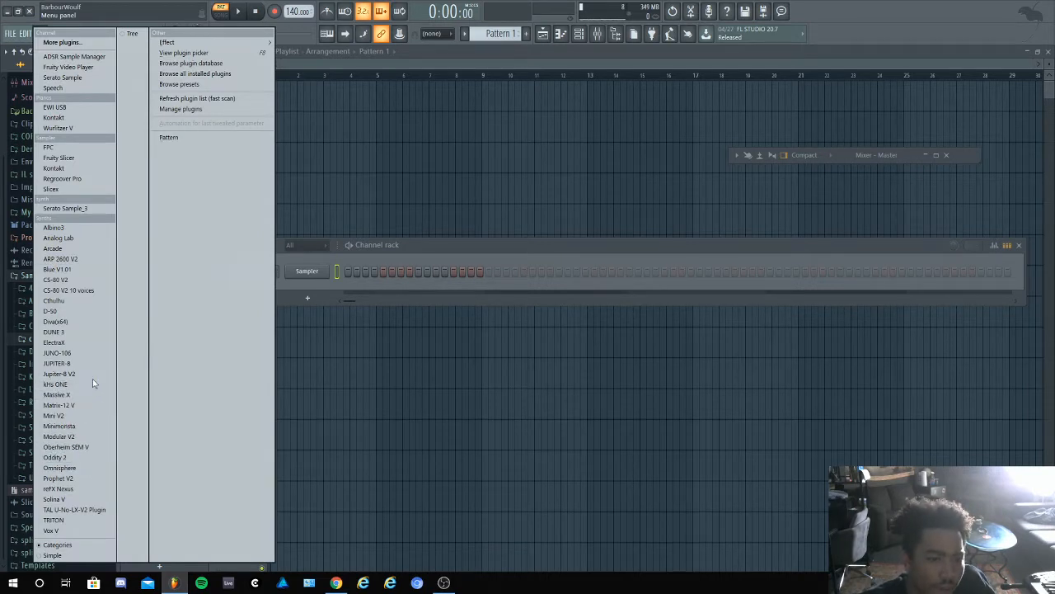
left_click(85, 521)
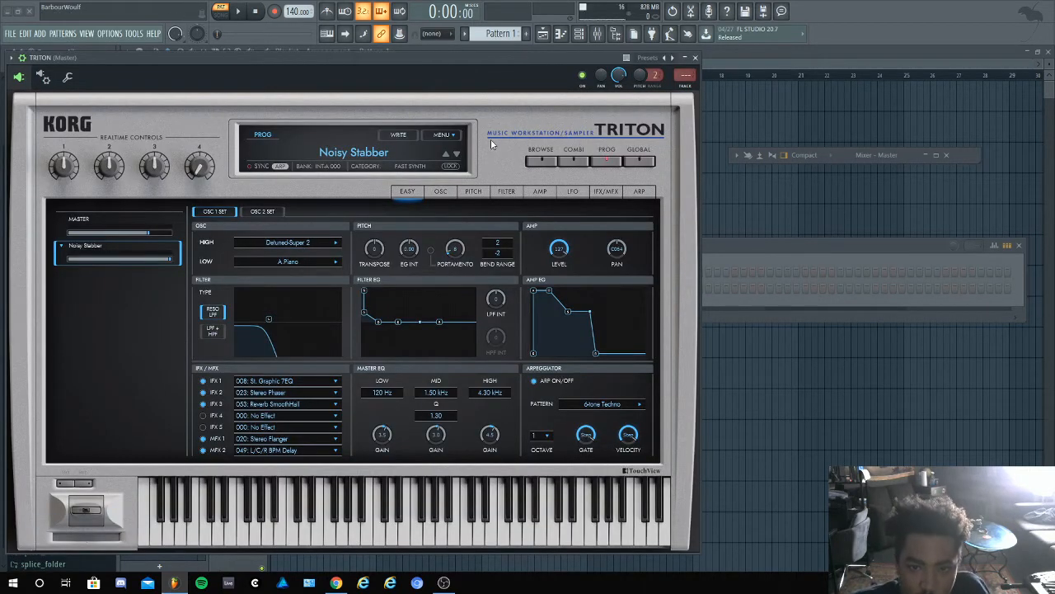
left_click(541, 162)
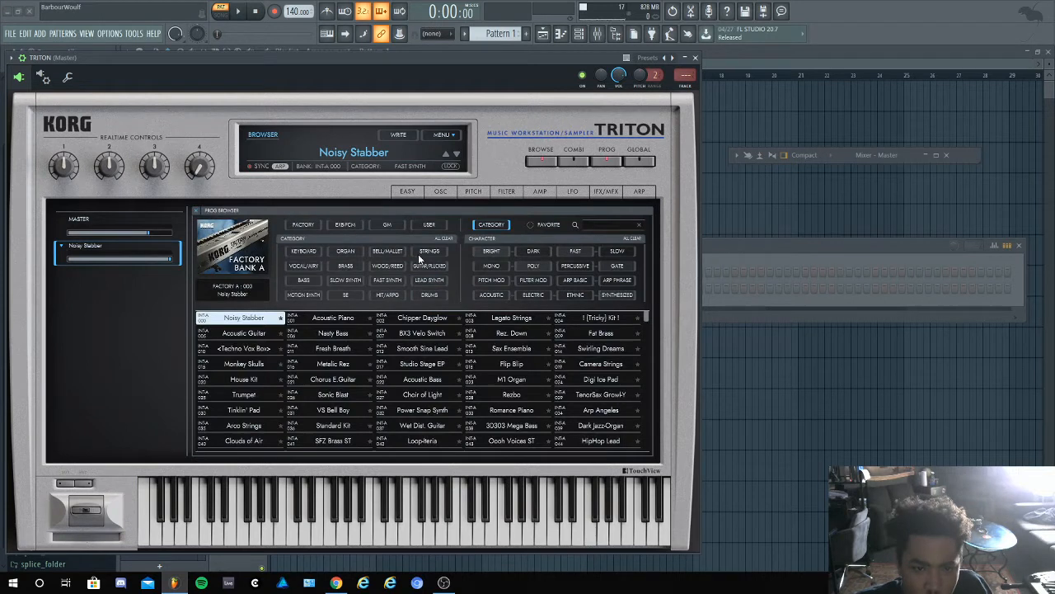
left_click(333, 349)
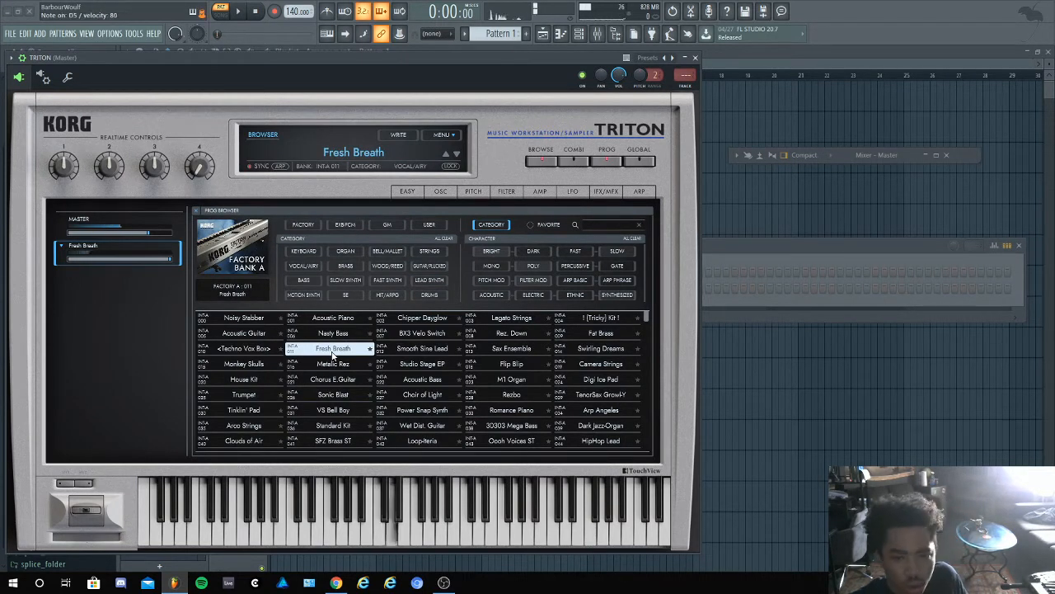
left_click(422, 364)
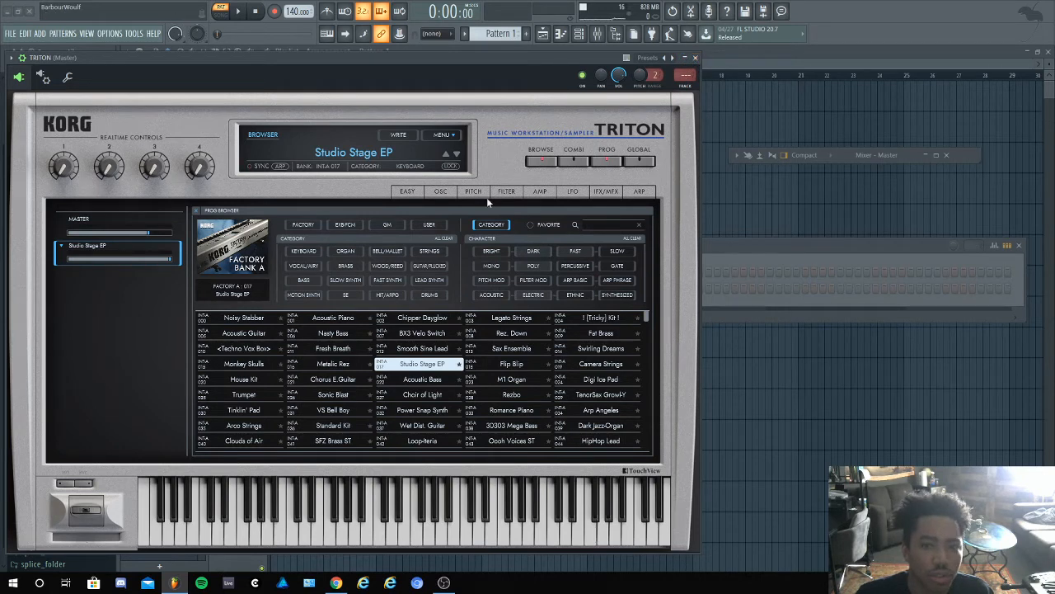
left_click(695, 58)
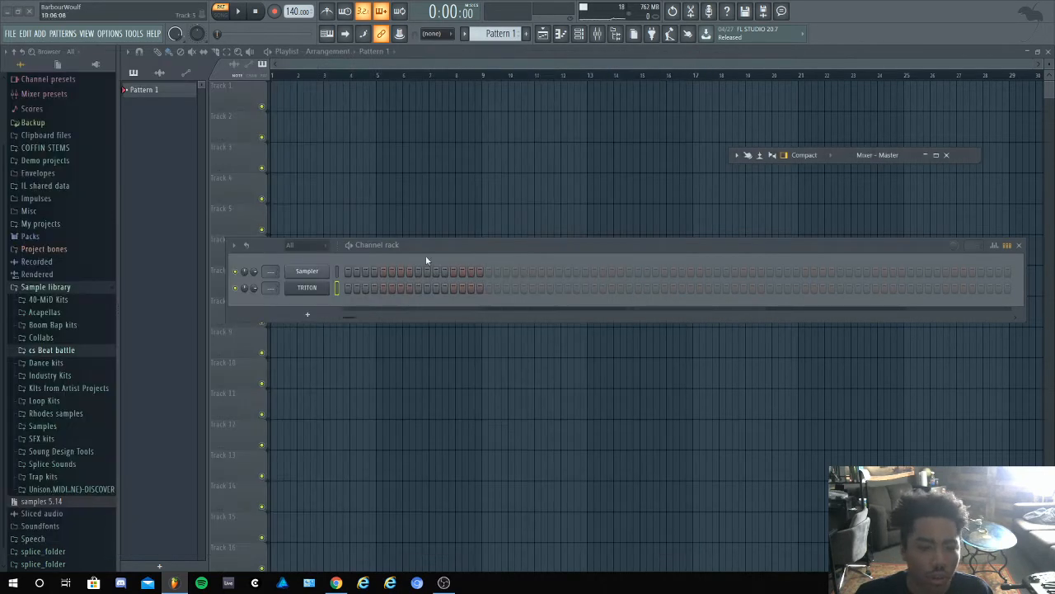
Expand the _(MIDIs)_Files folder of the Unison MIDI Chord Pack and widen the browser to show full folder names
left_click(41, 490)
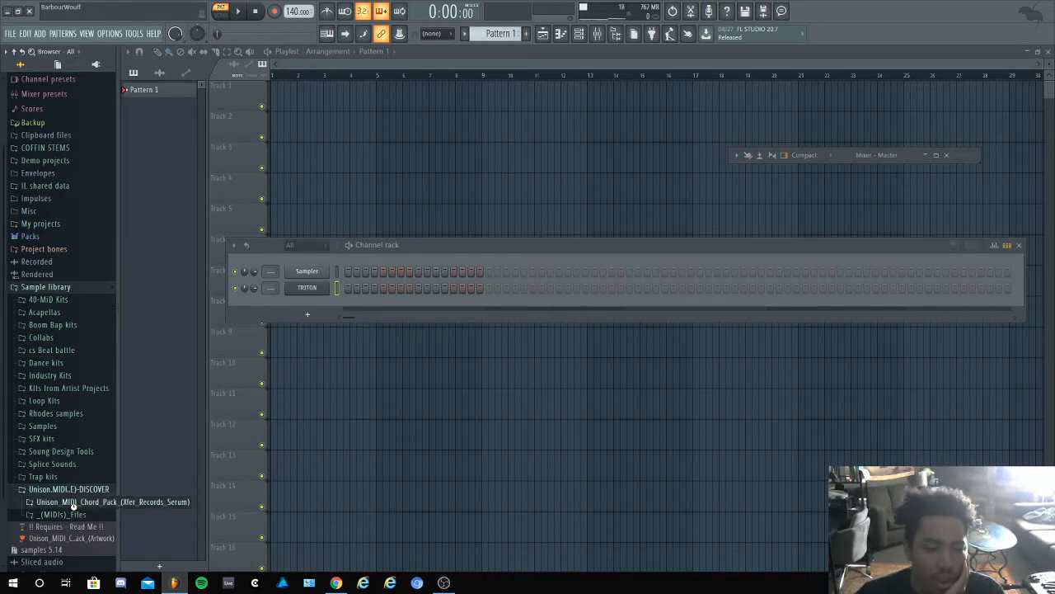
left_click(75, 502)
scroll(98, 483, "down", 5)
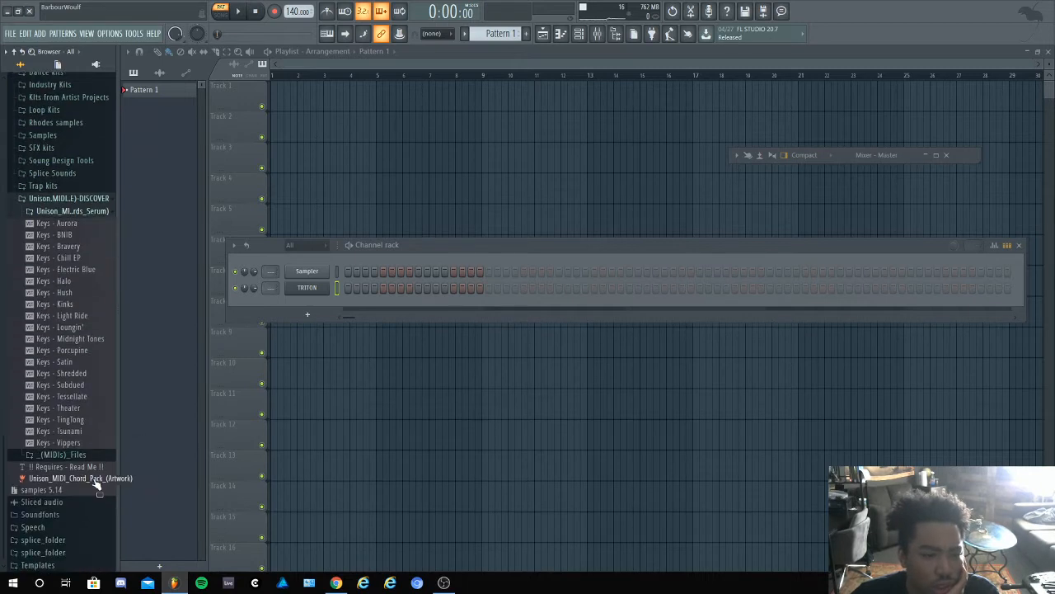
left_click(86, 456)
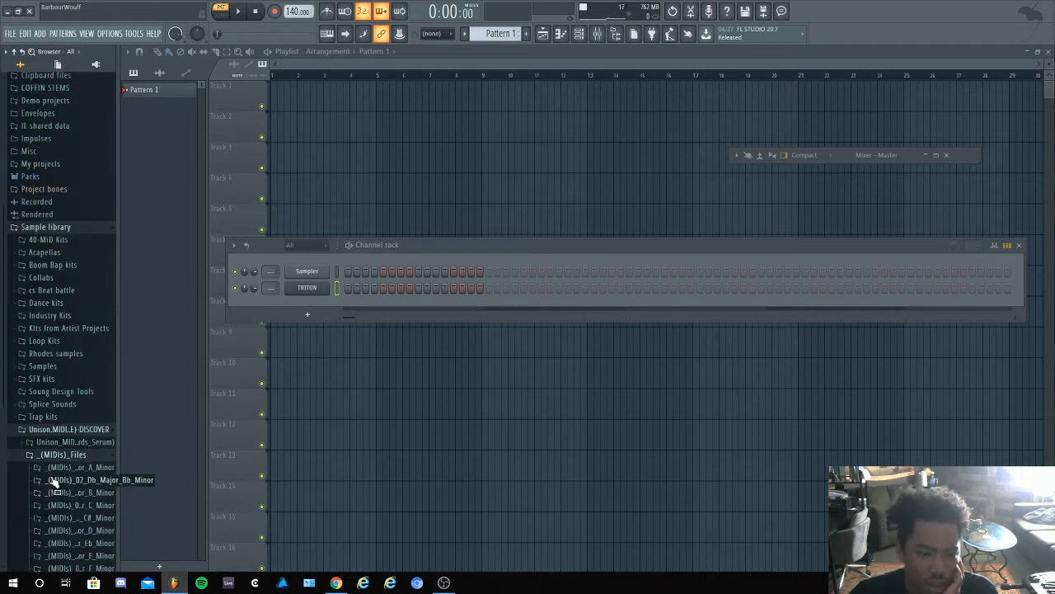
left_click_drag(118, 469, 194, 475)
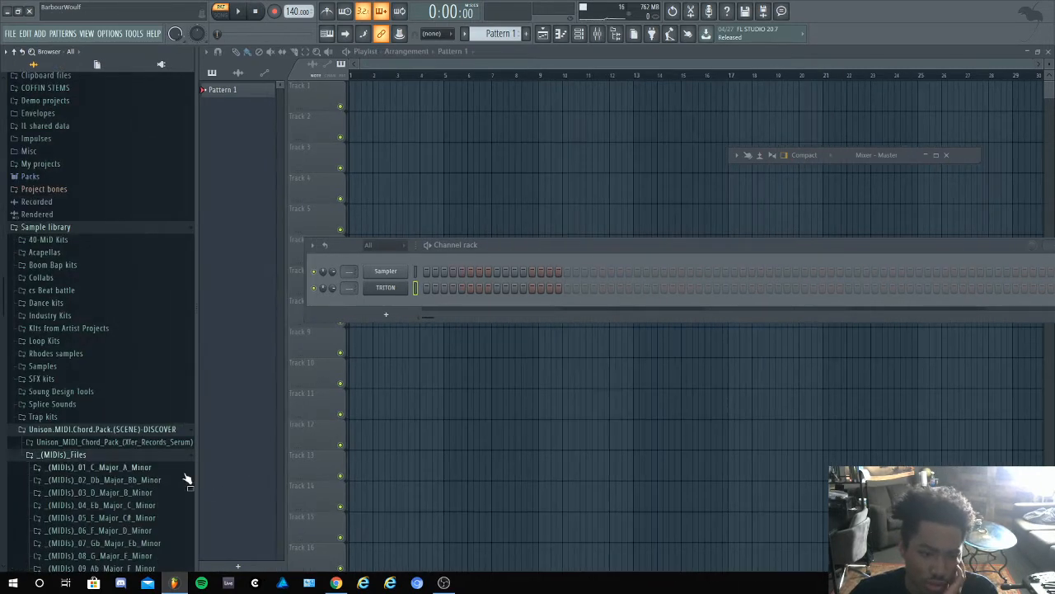
Look through the triads and progressions subfolders in the 01_C_Major_A_Minor MIDI folder
left_click(164, 469)
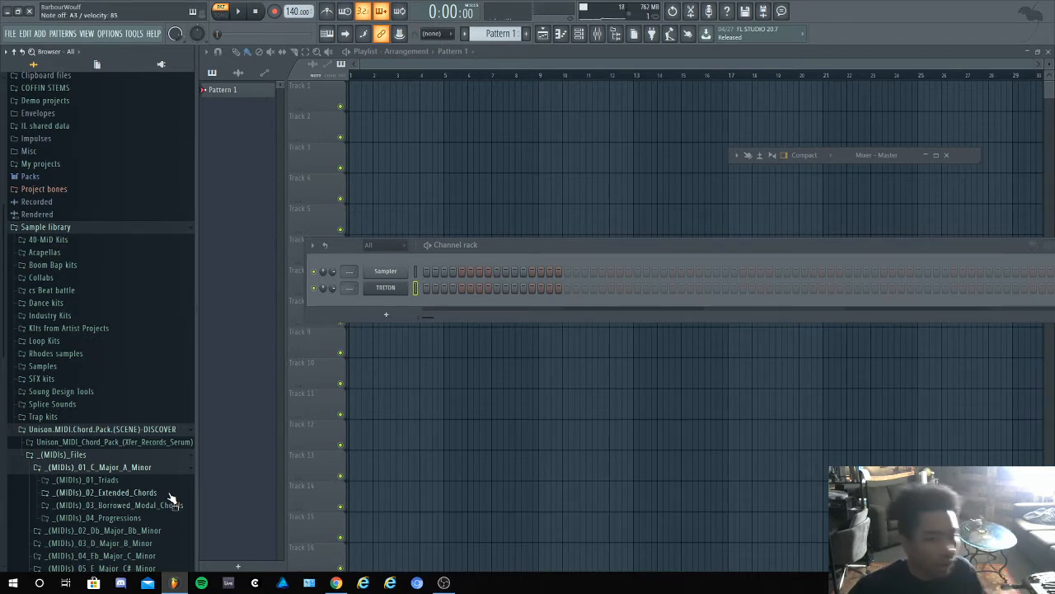
left_click(152, 468)
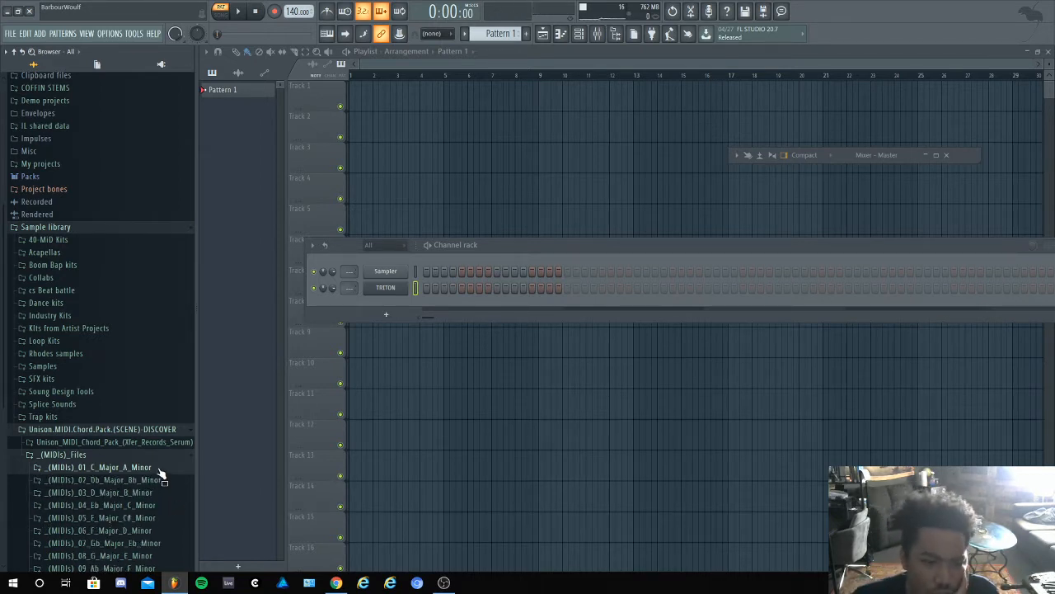
left_click(153, 467)
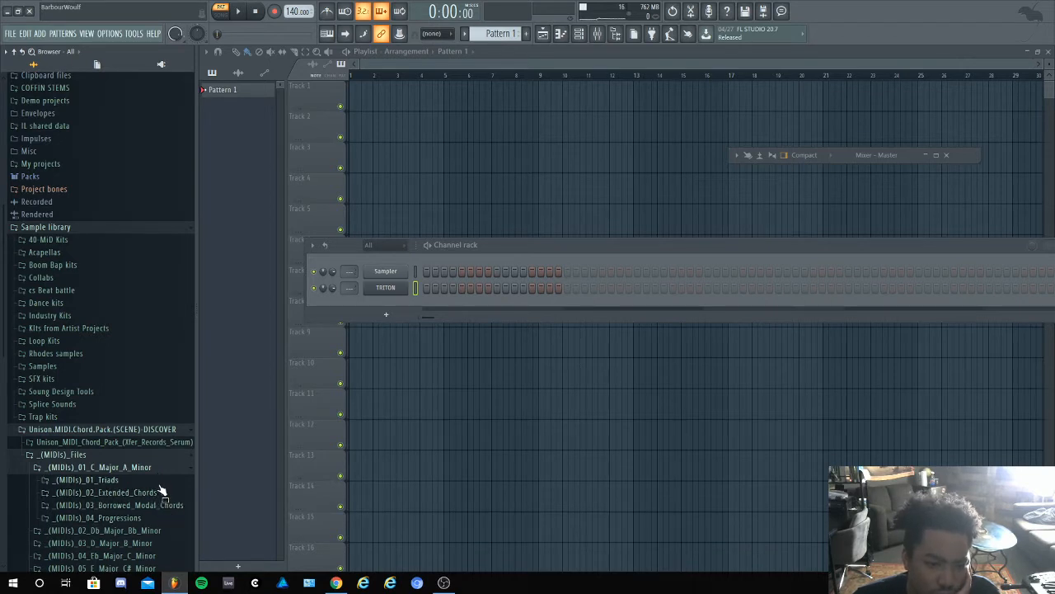
left_click(155, 481)
scroll(138, 510, "down", 3)
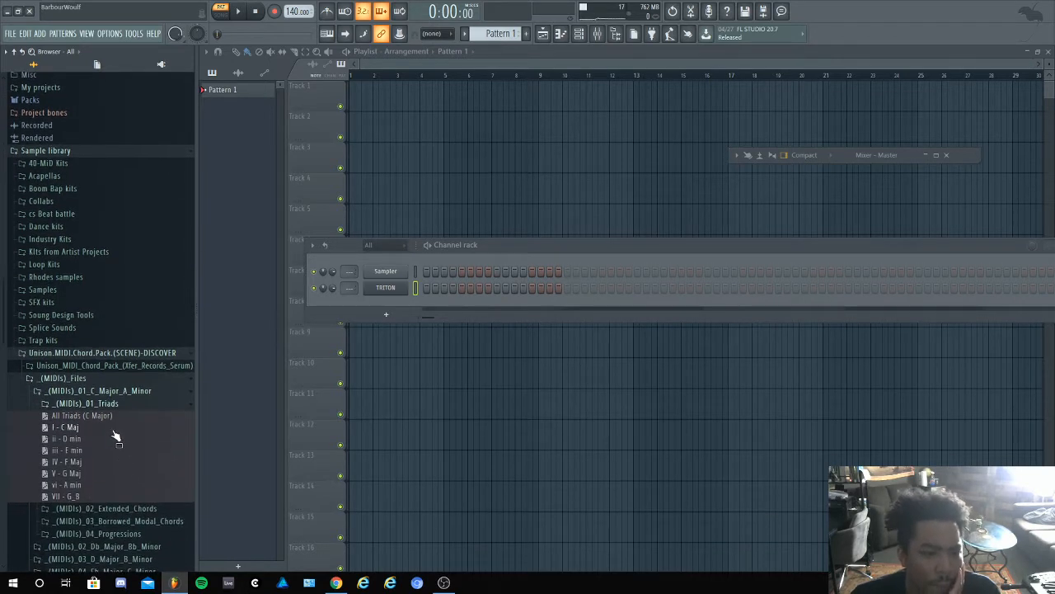
left_click(107, 403)
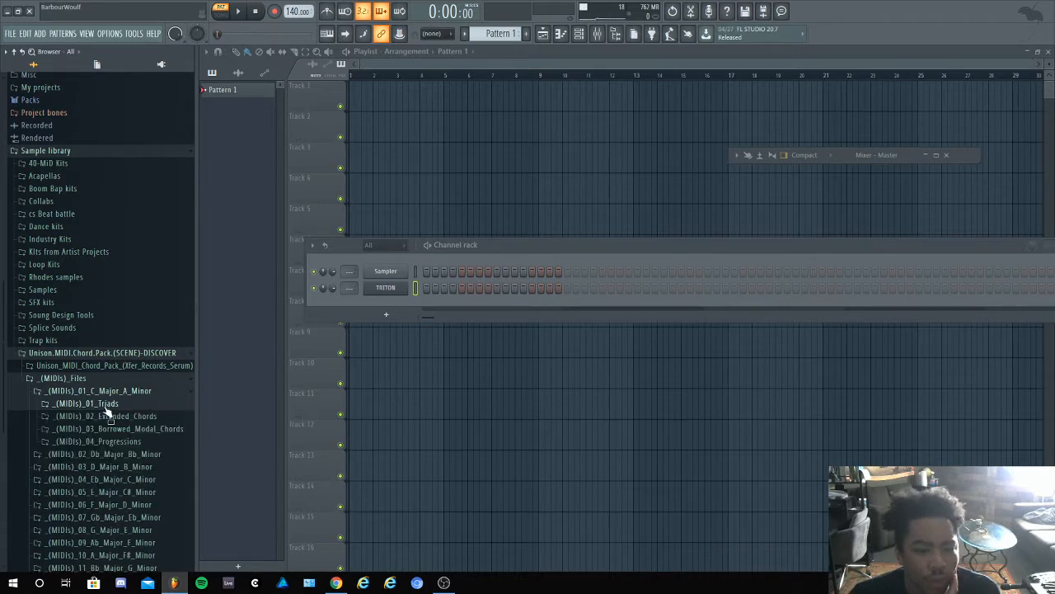
left_click(161, 443)
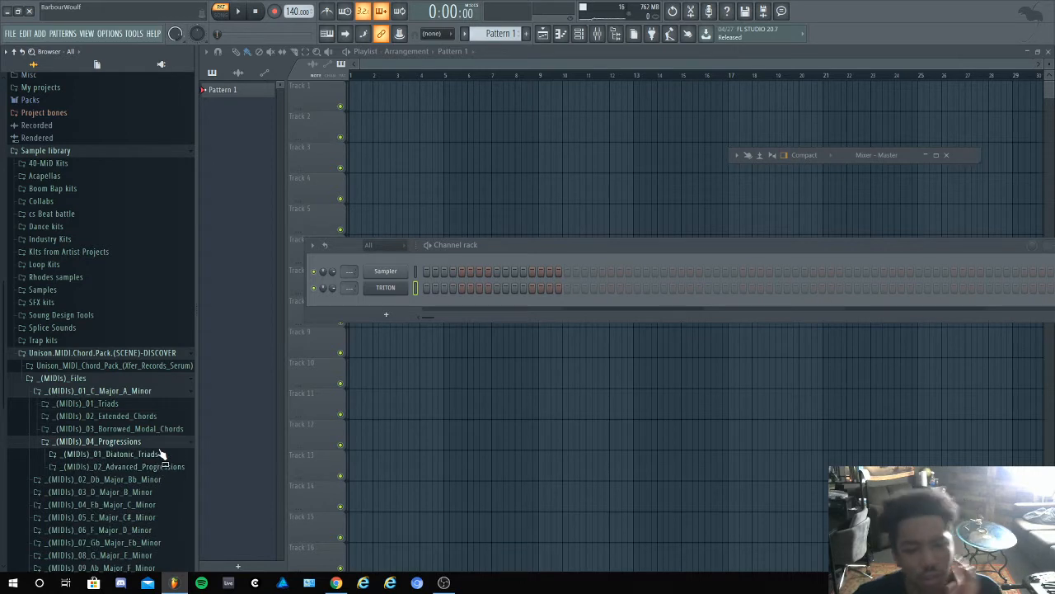
left_click(161, 443)
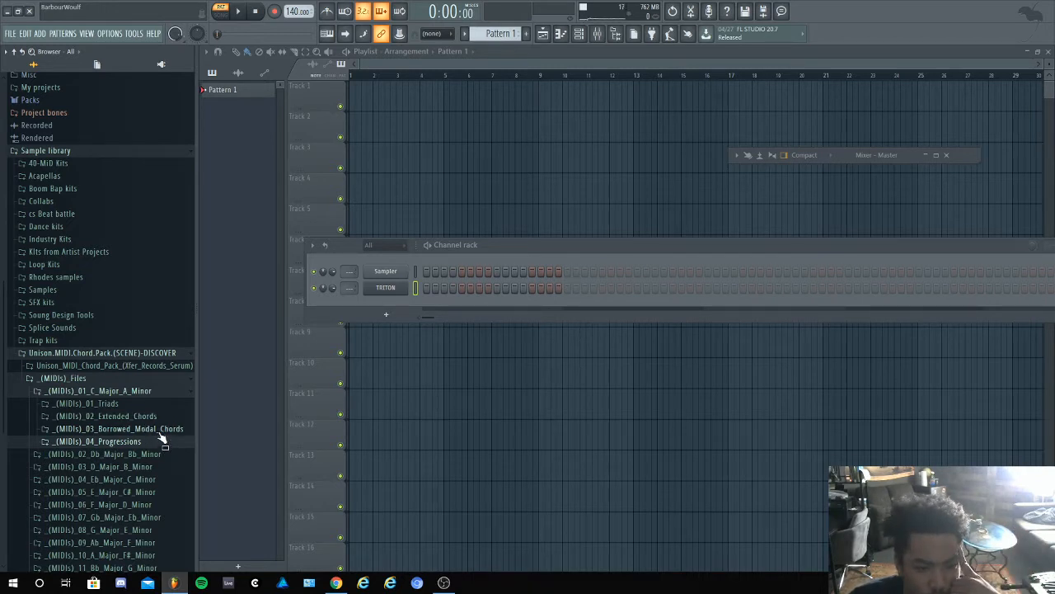
Load the iii - Em7Add11 chord from the Extended Chords folder onto the TRITON channel and open it in the piano roll
left_click(141, 417)
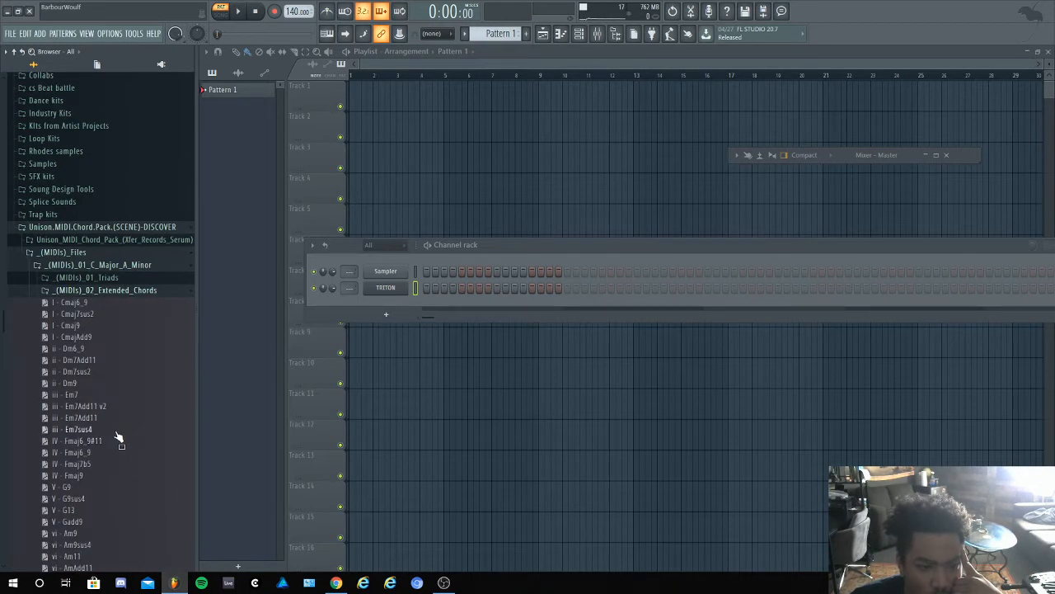
left_click_drag(91, 418, 387, 290)
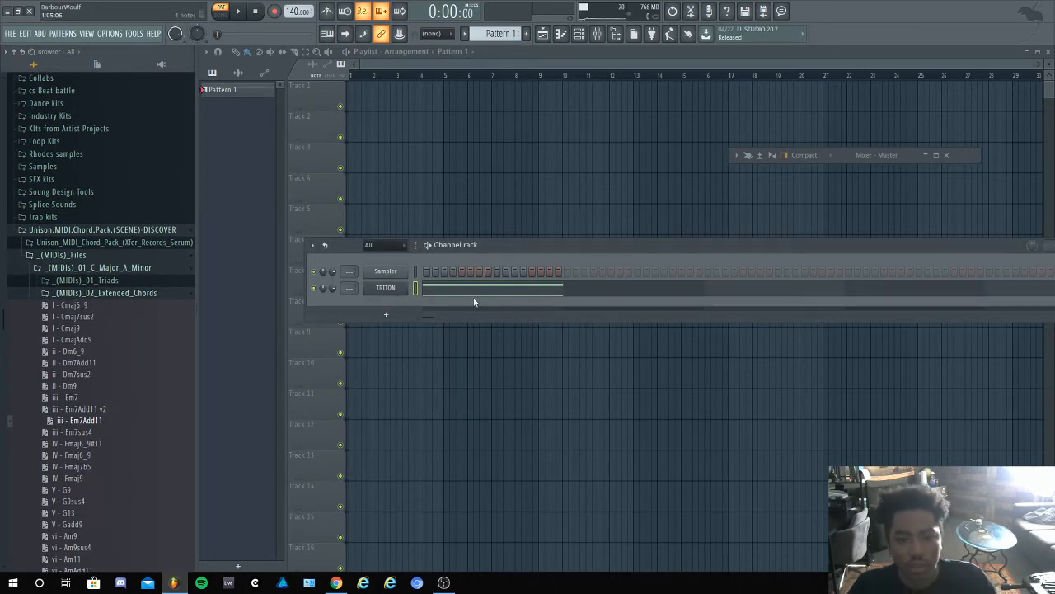
key("space")
key("space")
left_click(494, 291)
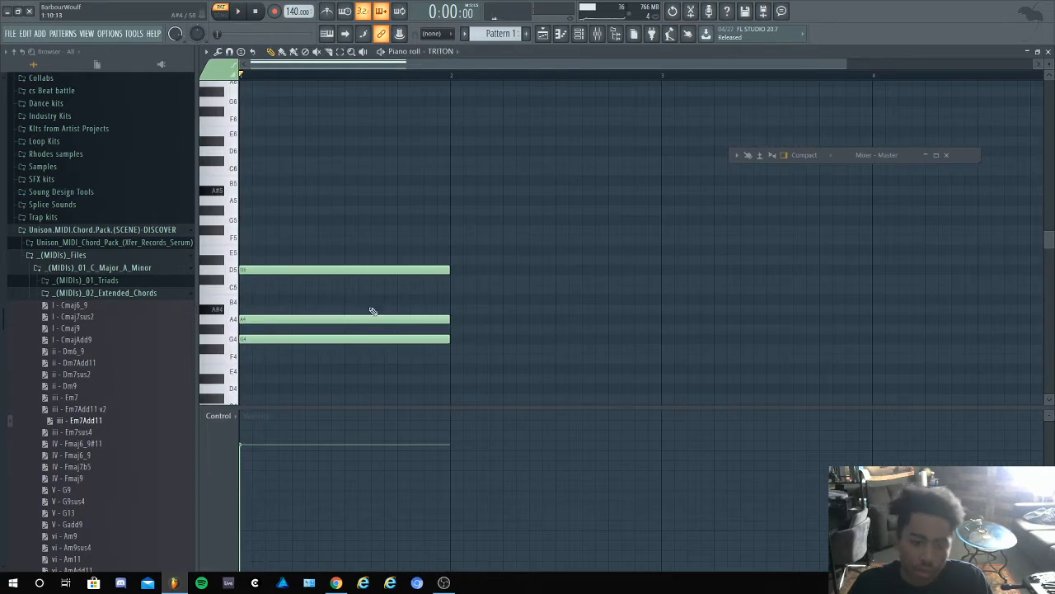
scroll(375, 301, "down", 3)
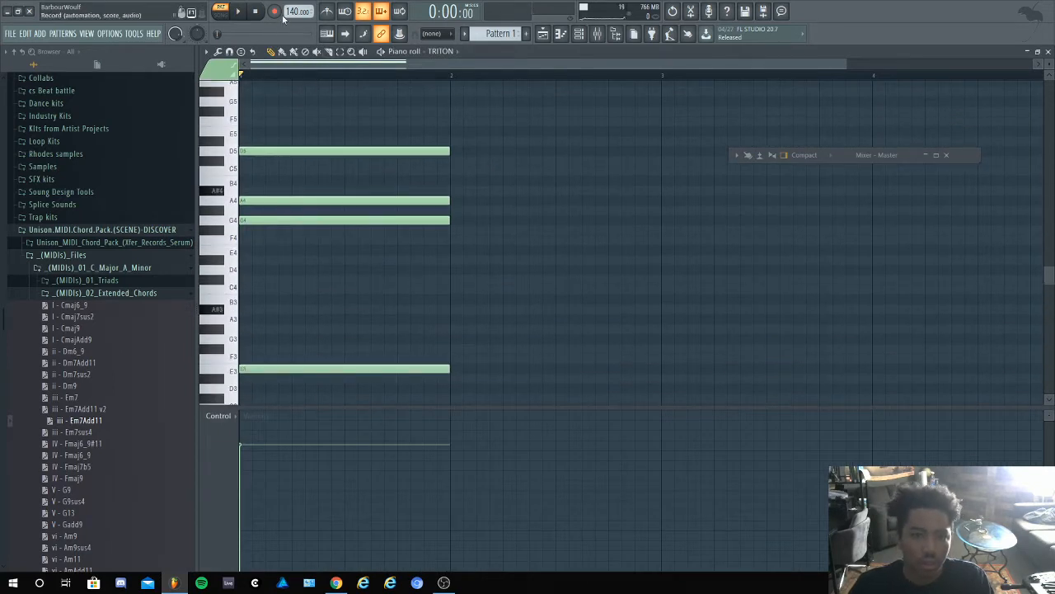
Set the project tempo to 120 BPM while auditioning the chord with the metronome on
key("space")
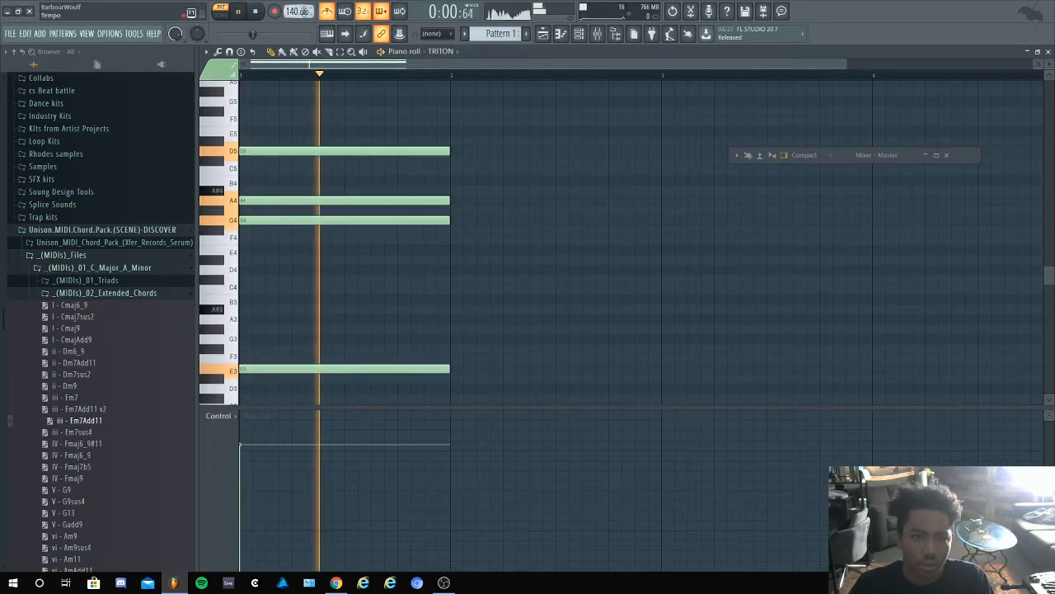
key("space")
left_click_drag(294, 12, 294, 36)
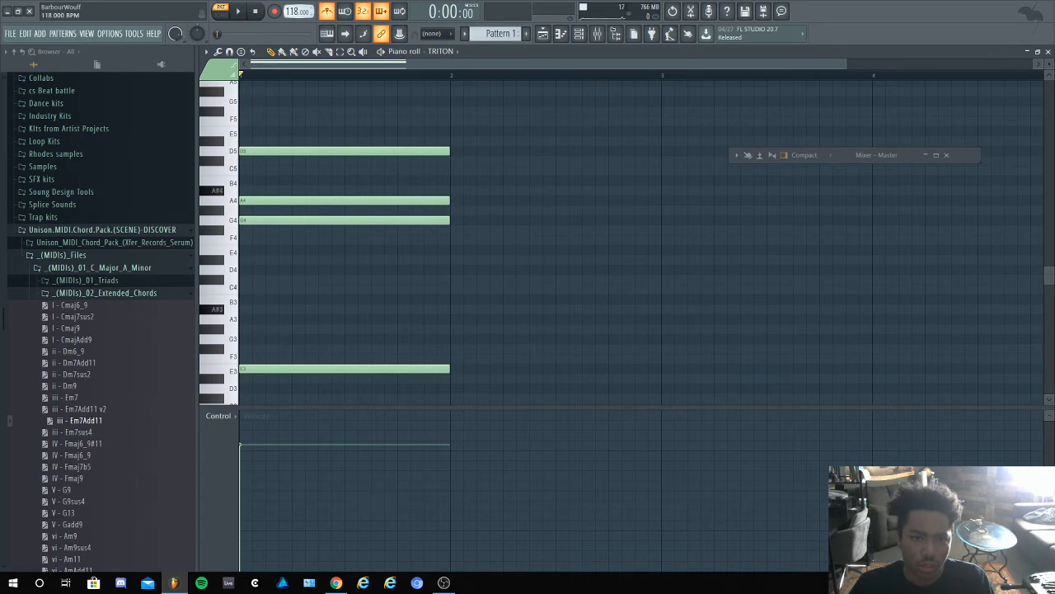
key("space")
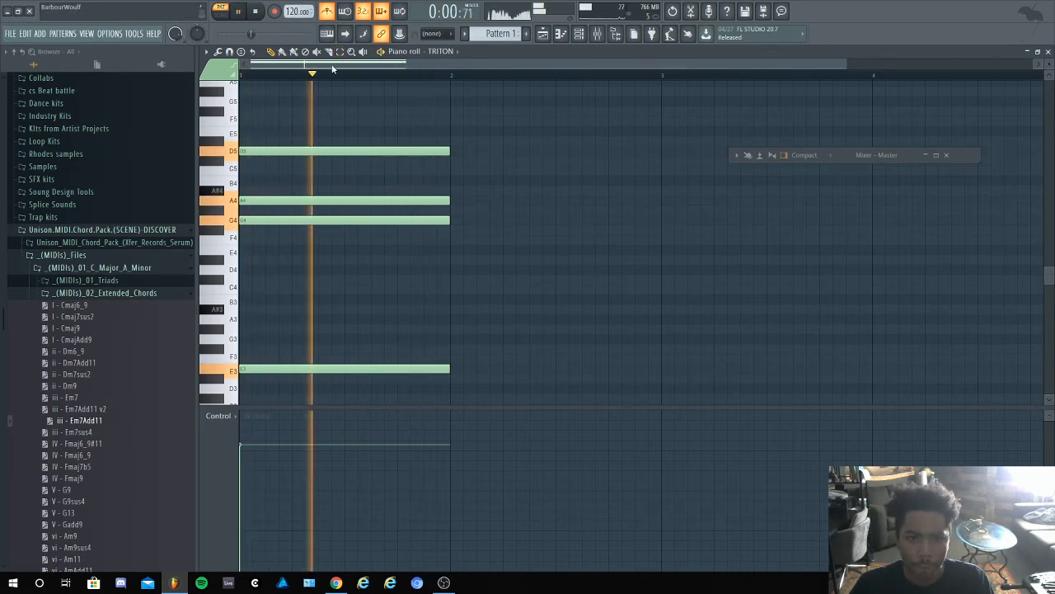
key("space")
Select all four chord notes, lengthen them to the middle of bar 2, and play the result
left_click_drag(432, 157, 429, 381)
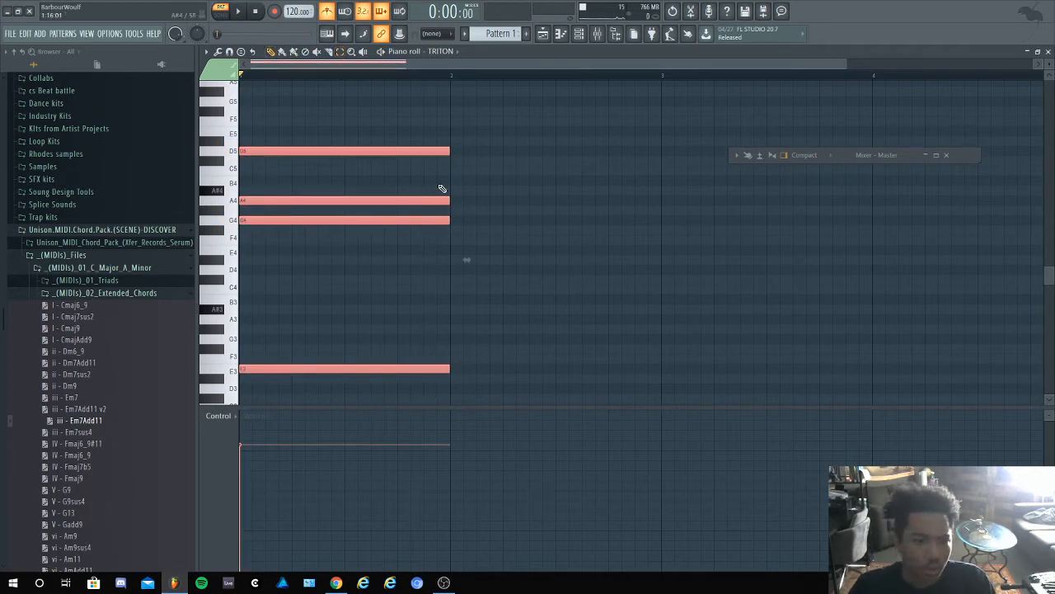
left_click_drag(446, 149, 554, 147)
key("space")
key("space")
key("space")
Set snapping to Line, shorten the chord notes to end about half a beat into bar 2, and audition them
left_click(448, 37)
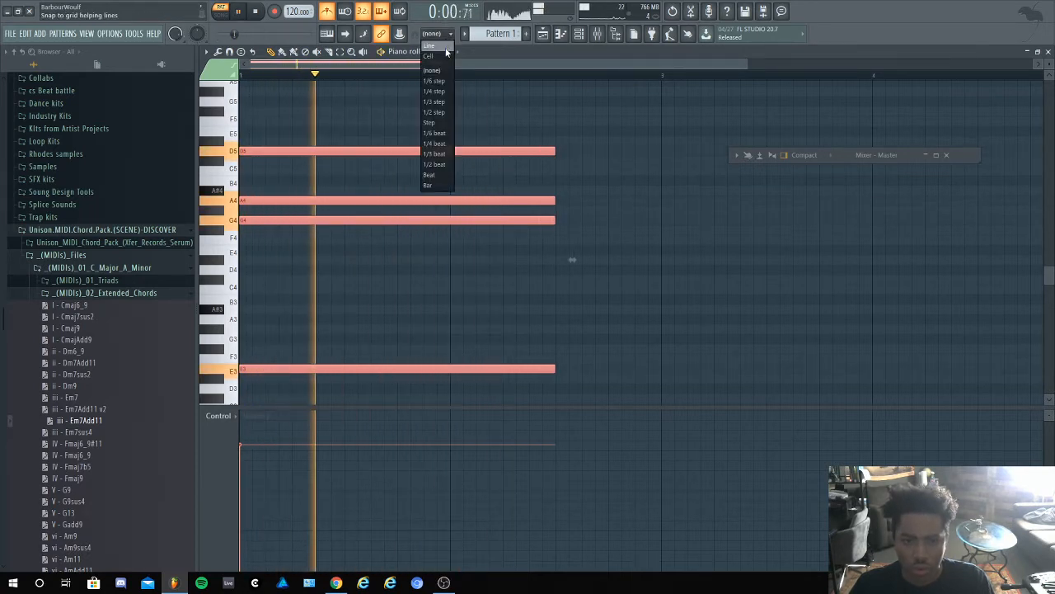
left_click(430, 48)
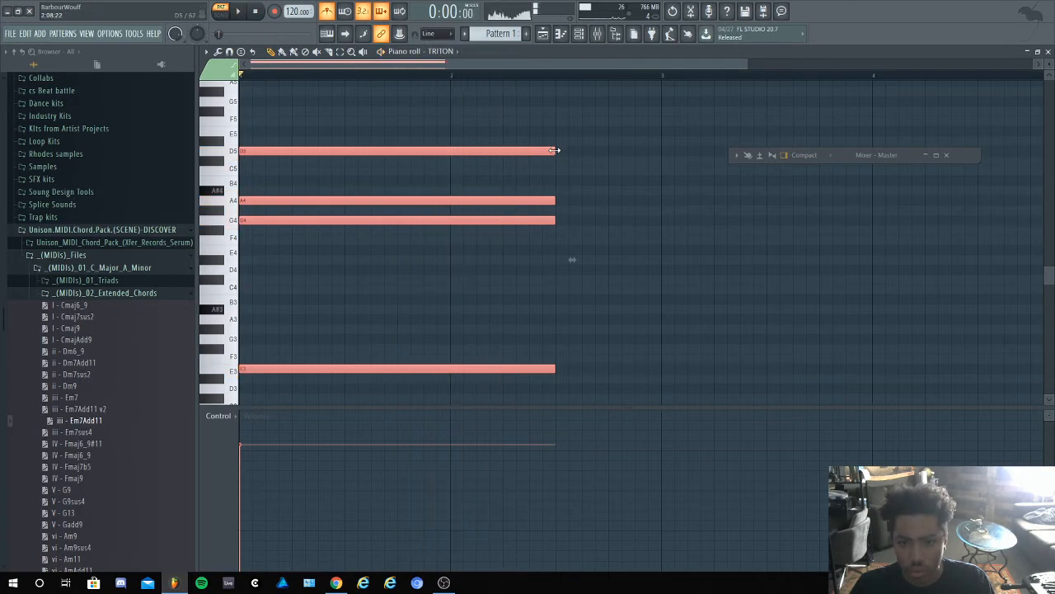
left_click_drag(554, 150, 476, 149)
left_click(513, 254)
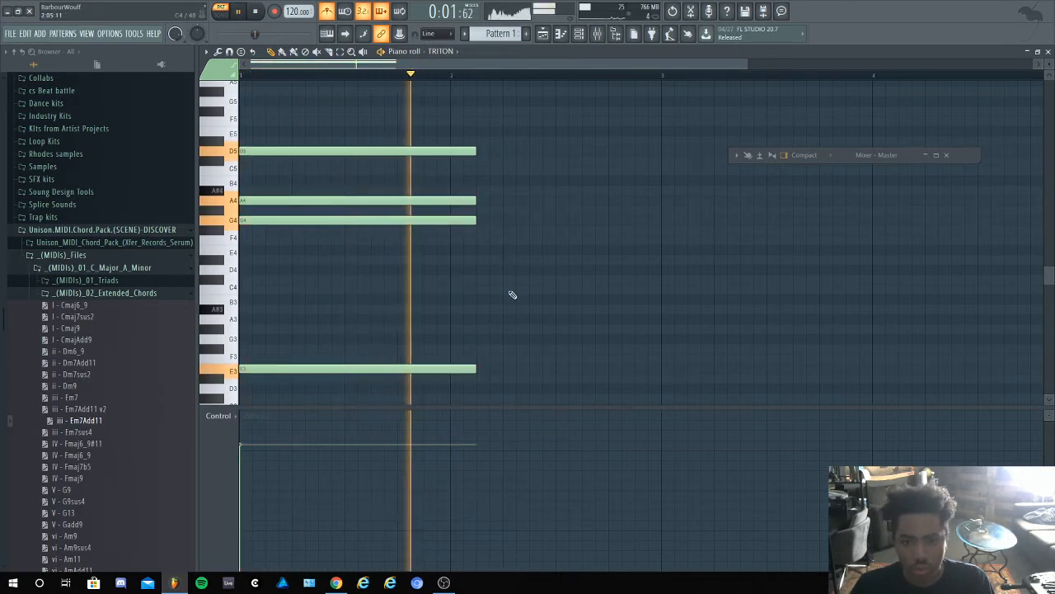
key("space")
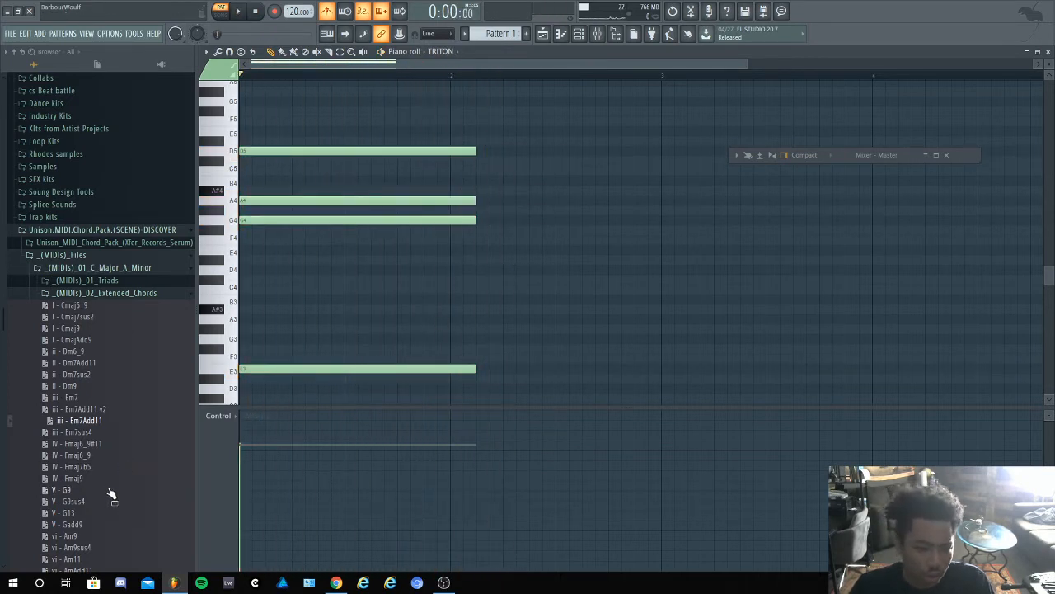
Import the vi - Am11 chord from the Extended Chords folder into the TRITON piano roll and audition it
scroll(111, 494, "down", 4)
left_click_drag(111, 421, 344, 349)
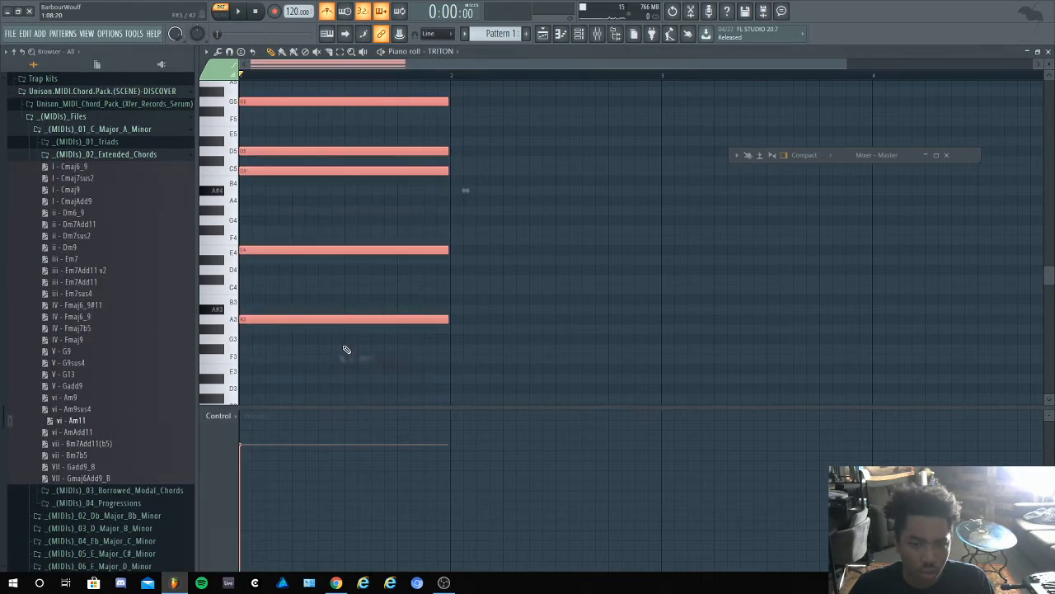
key("space")
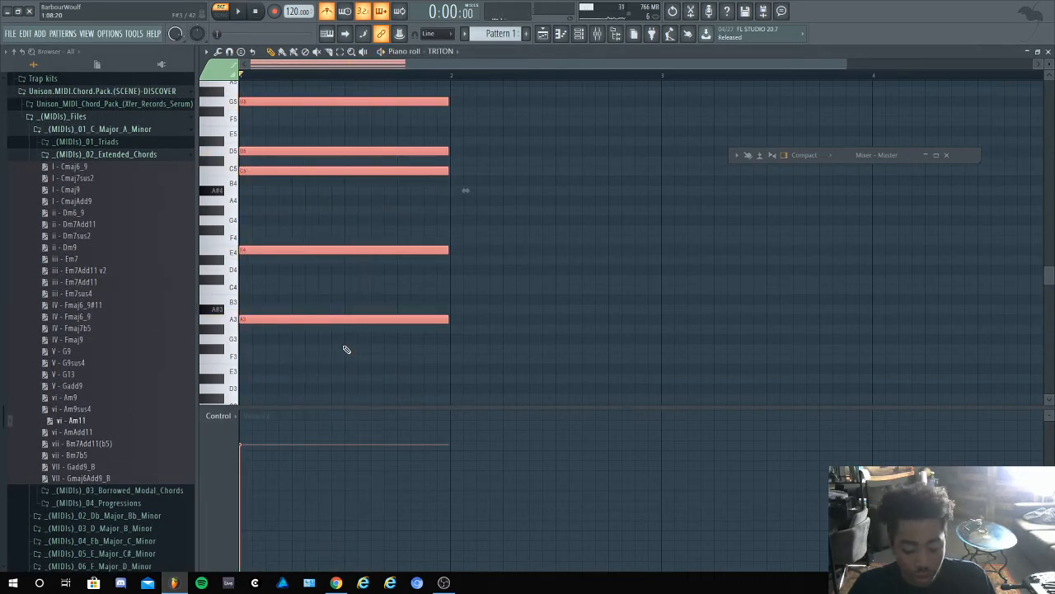
Bring the Am11 chord back in with the first chord and move it to start at bar 3, auditioning trial positions
key("ctrl+z")
key("ctrl+v")
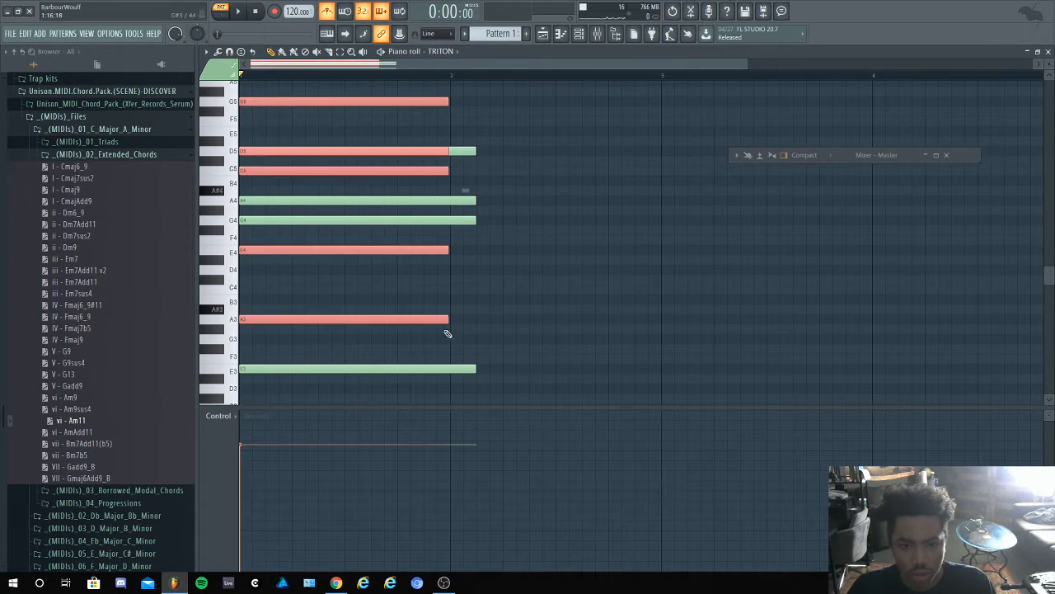
left_click_drag(421, 318, 688, 316)
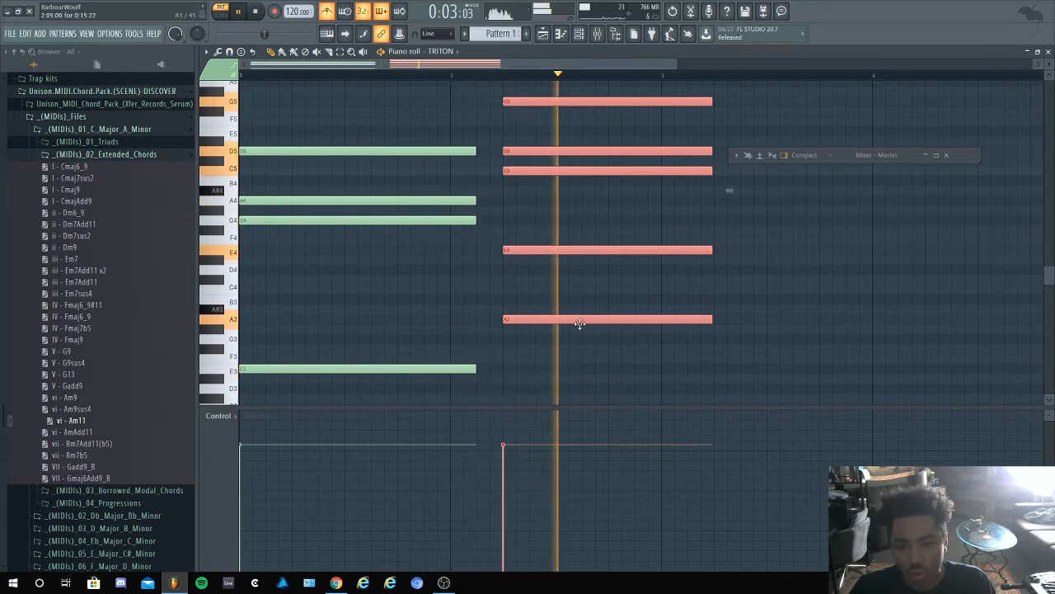
key("space")
key("space")
left_click_drag(698, 316, 751, 315)
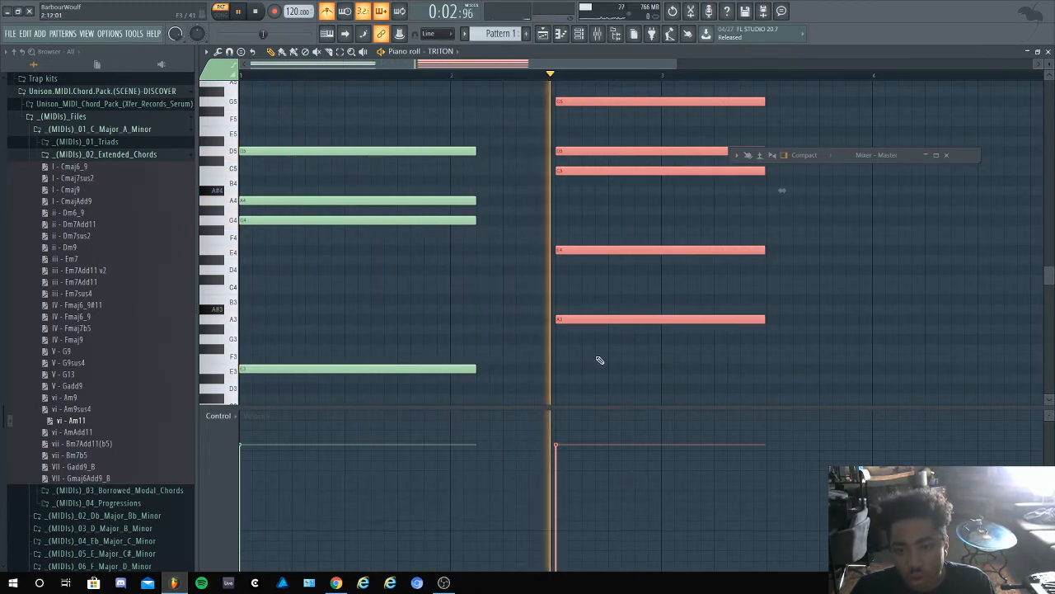
left_click_drag(589, 320, 536, 319)
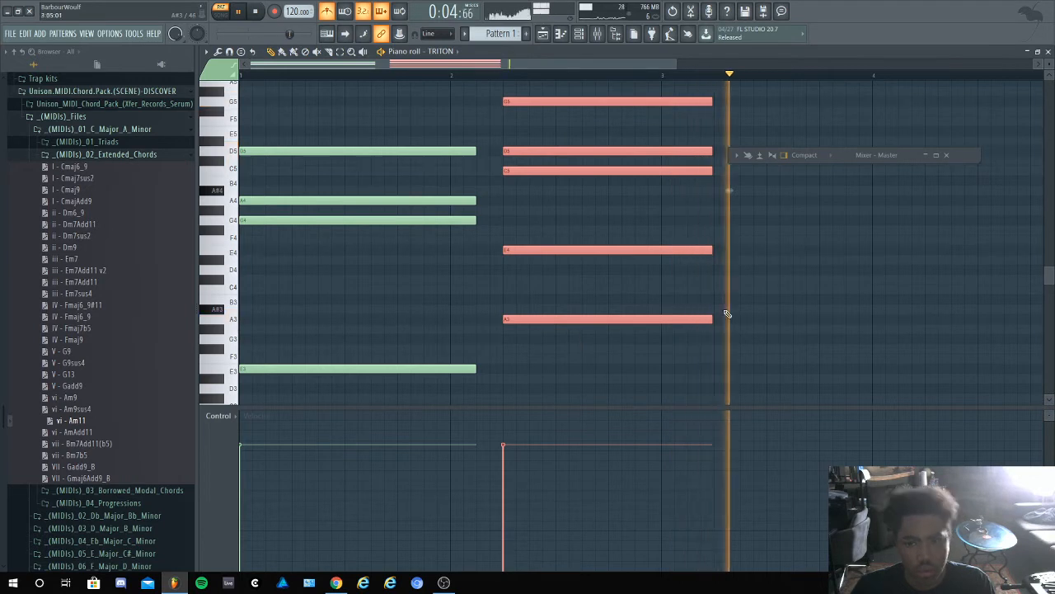
key("space")
left_click_drag(619, 322, 780, 315)
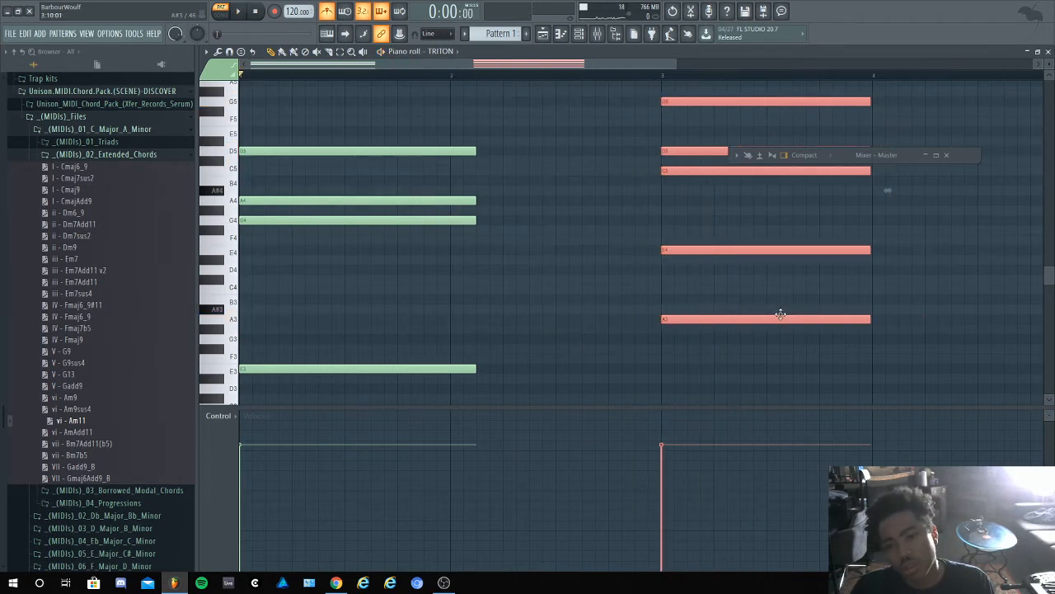
Extend the first chord's notes to bar 3 with Quick Legato, play both chords, and close the Mixer
key("ctrl+d")
key("ctrl+l")
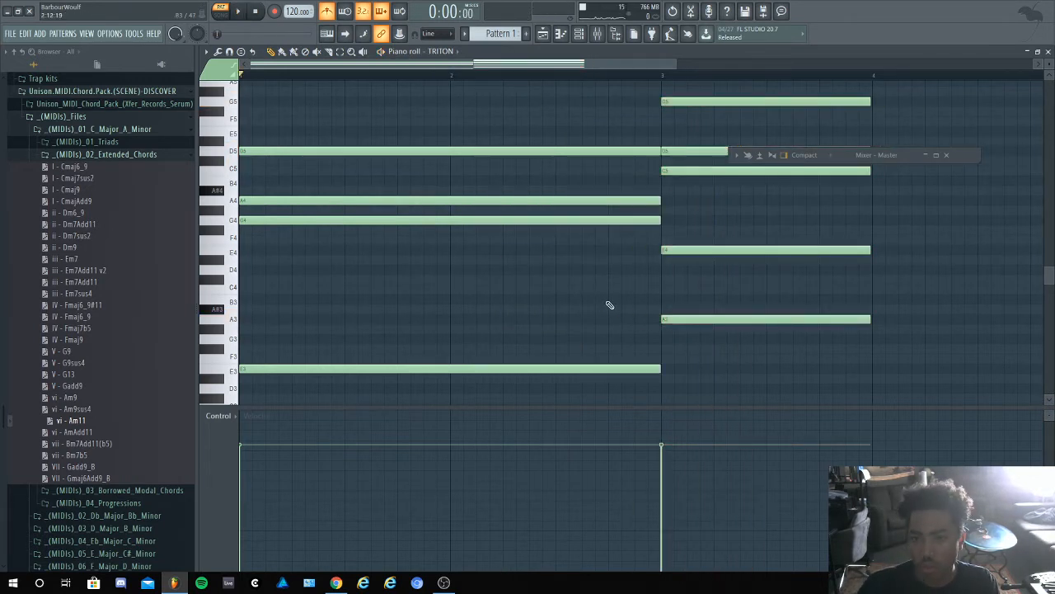
key("space")
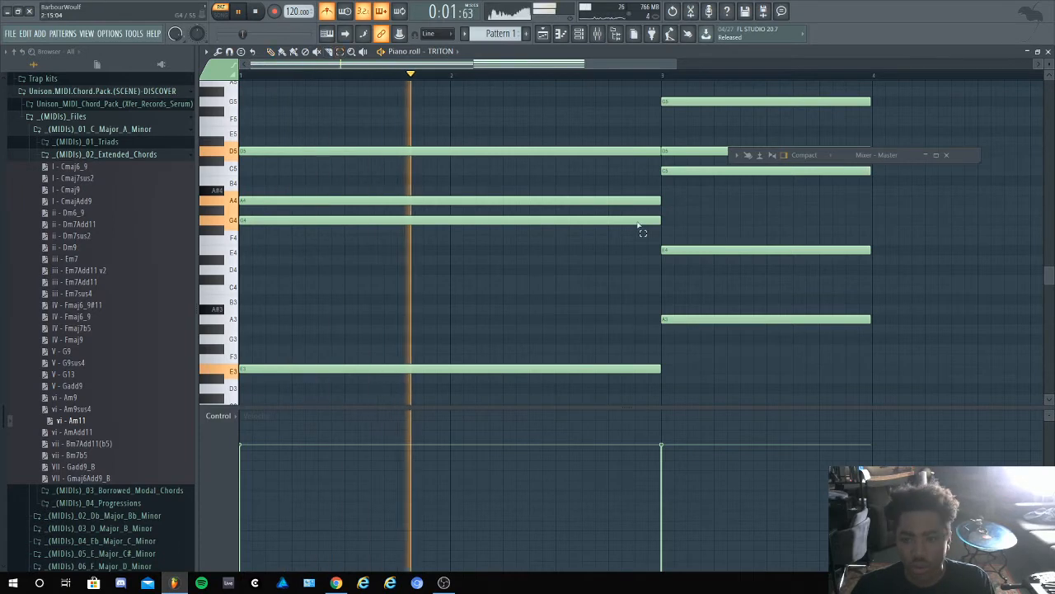
scroll(761, 313, "up", 4)
scroll(765, 362, "down", 3)
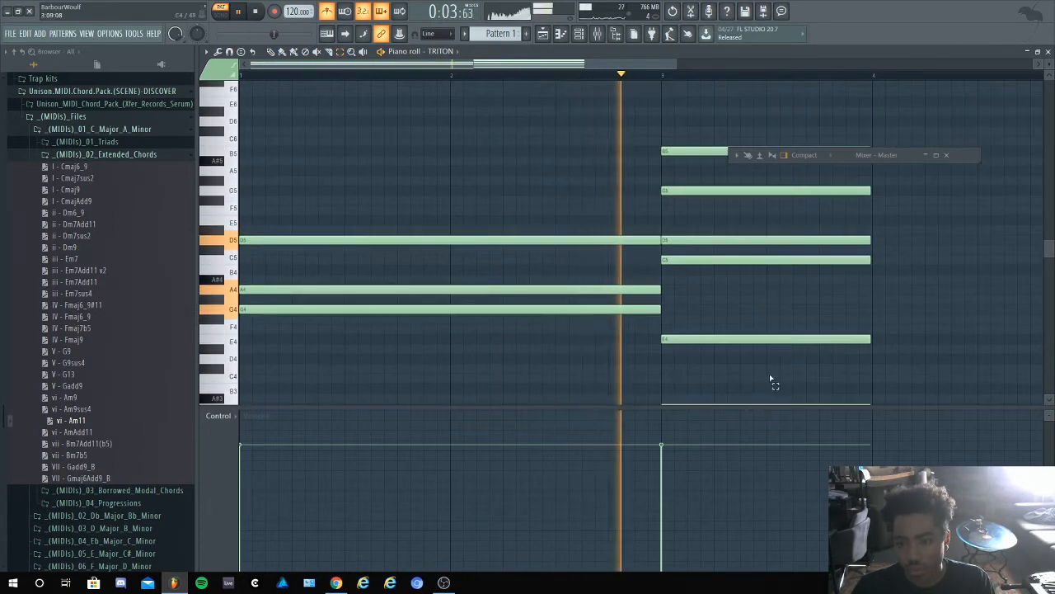
left_click(947, 155)
key("space")
Select all the Am11 chord notes at bar 3, lengthen them to end at bar 5, and deselect them
left_click_drag(860, 375, 783, 53)
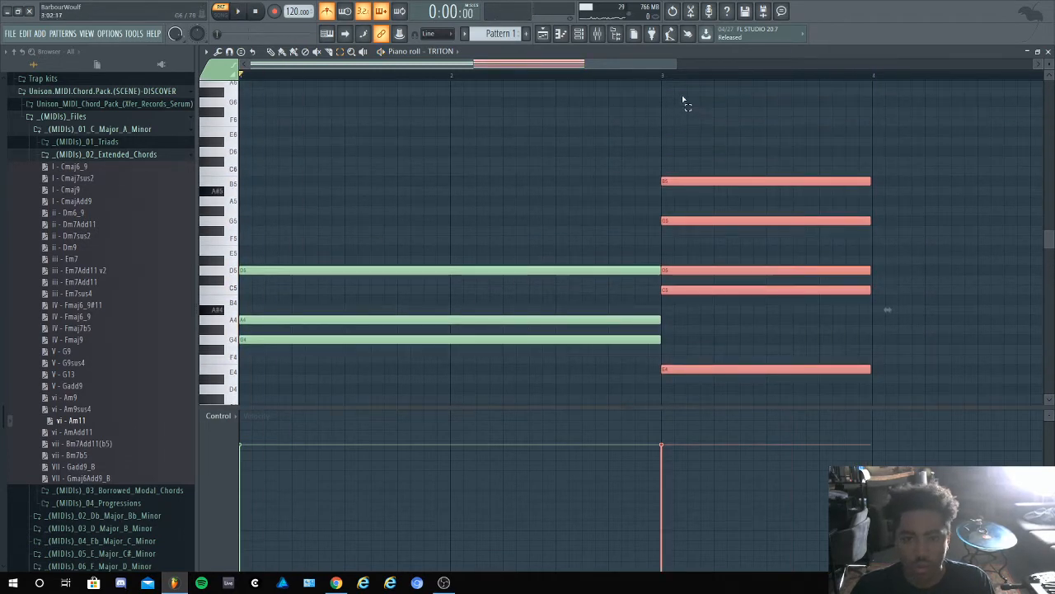
left_click_drag(673, 64, 855, 65)
scroll(793, 143, "down", 6)
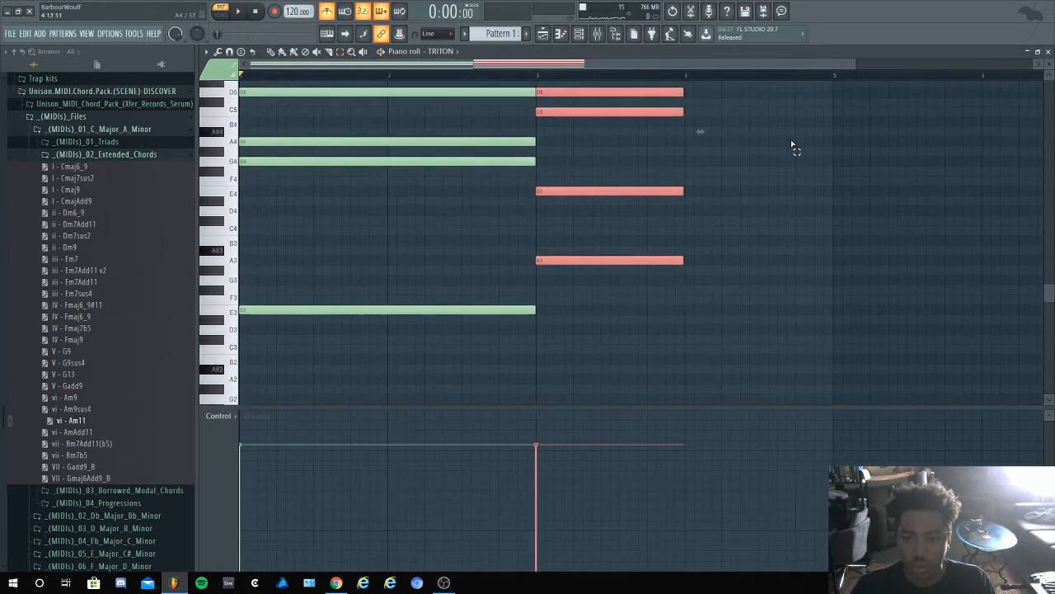
scroll(792, 144, "up", 2)
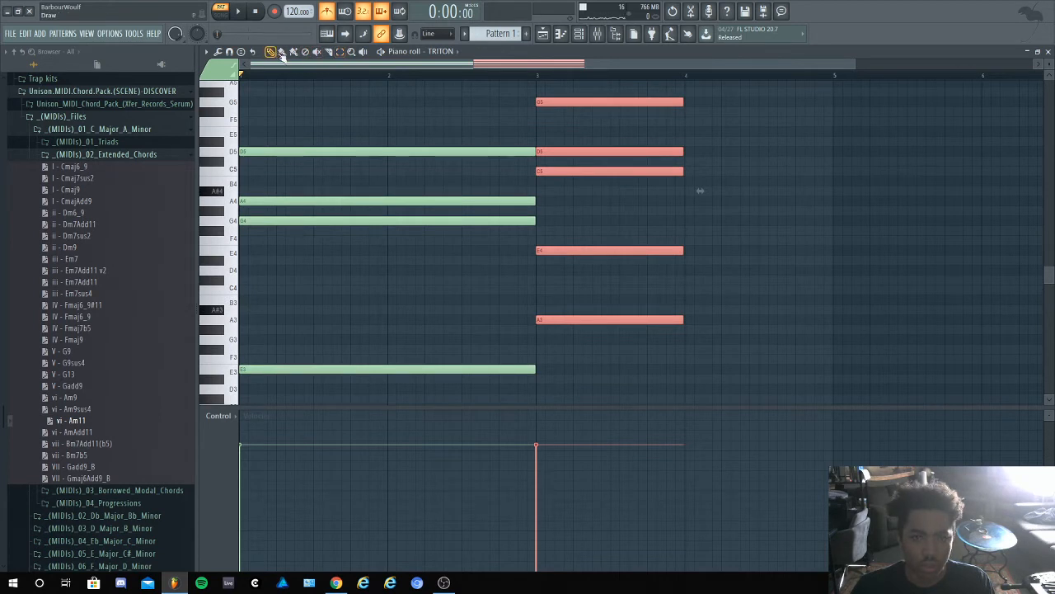
left_click_drag(680, 101, 825, 101)
left_click(885, 343)
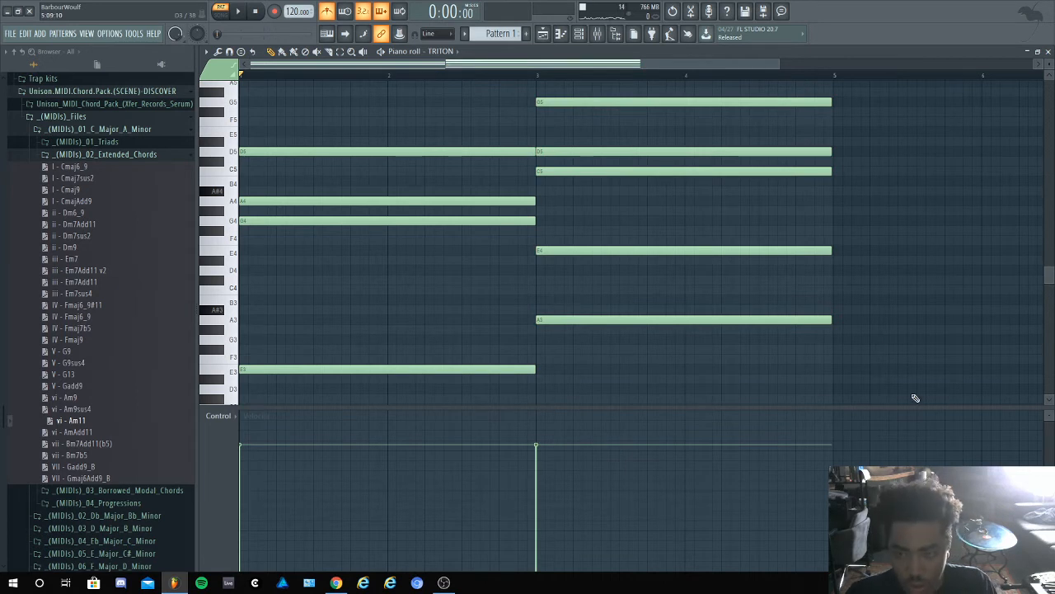
Repeat the two-chord progression from bar 5 and slice off the final chord's second half so it ends at bar 8
left_click(544, 243)
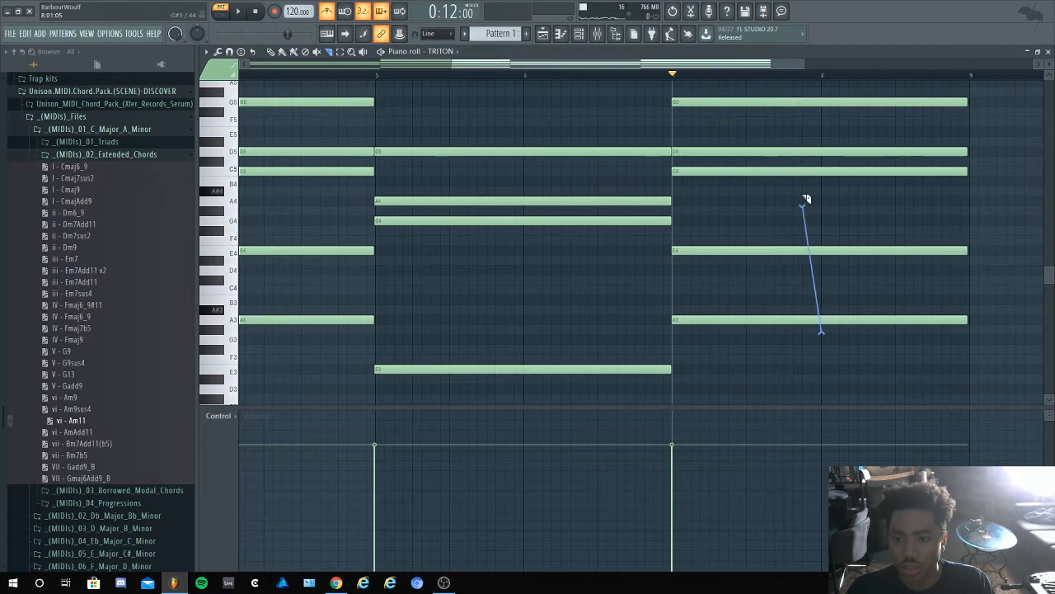
left_click_drag(823, 87, 825, 87)
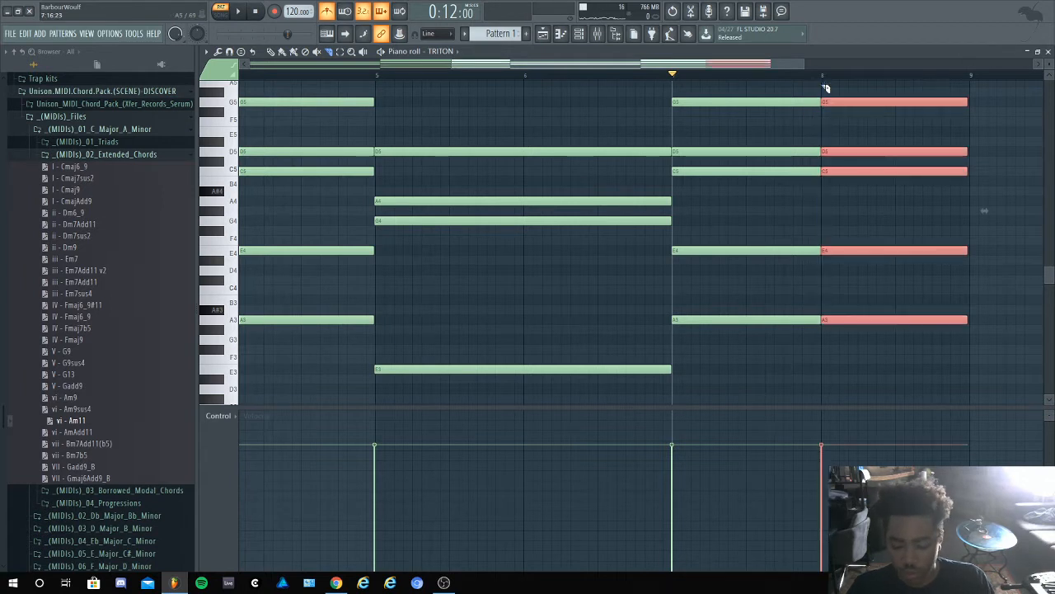
key("Delete")
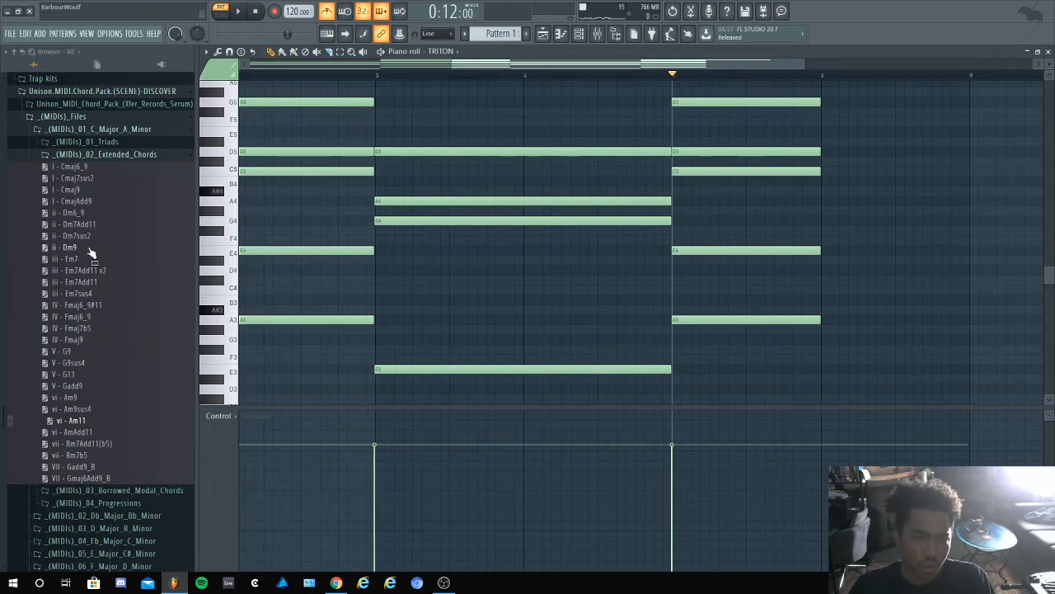
Import and audition the ii - Dm9 and IV - Fmaj9 chords as candidates for bar 8, undoing each import
left_click_drag(93, 253, 302, 288)
key("space")
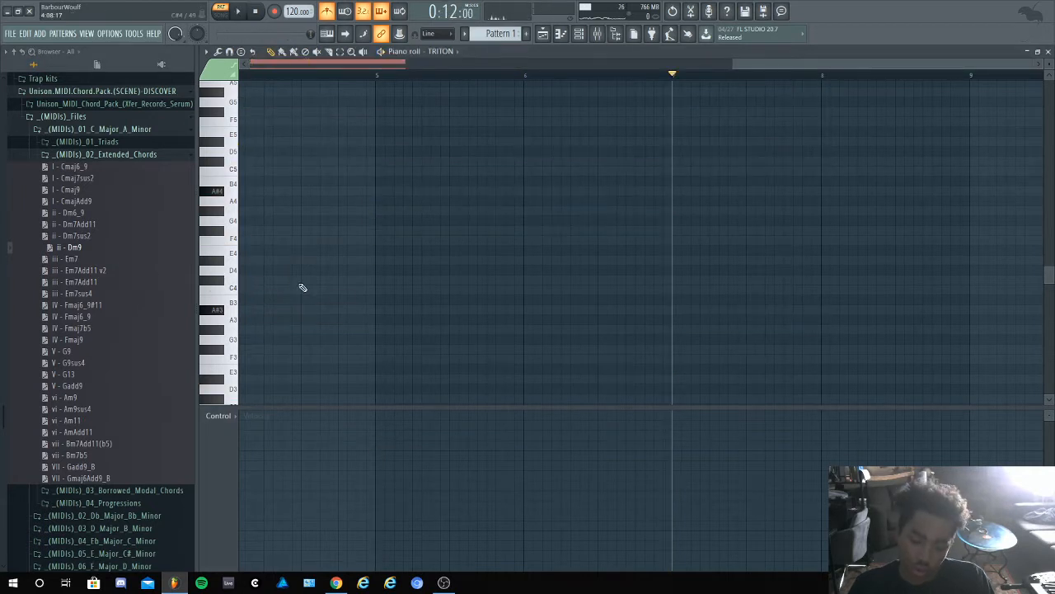
key("ctrl+z")
key("space")
key("space")
left_click_drag(92, 341, 307, 327)
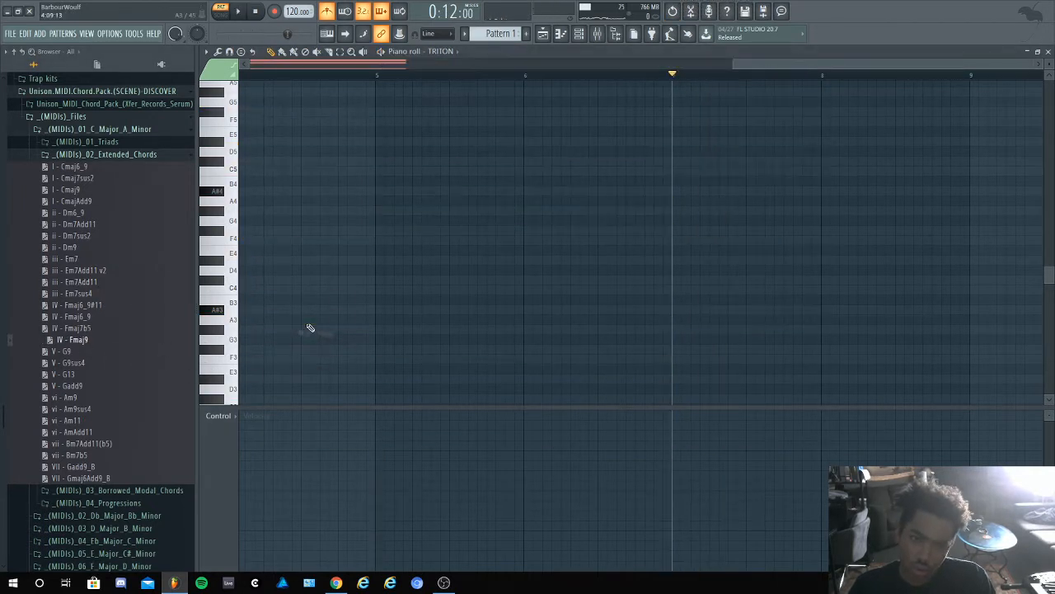
key("space")
key("space")
key("ctrl+z")
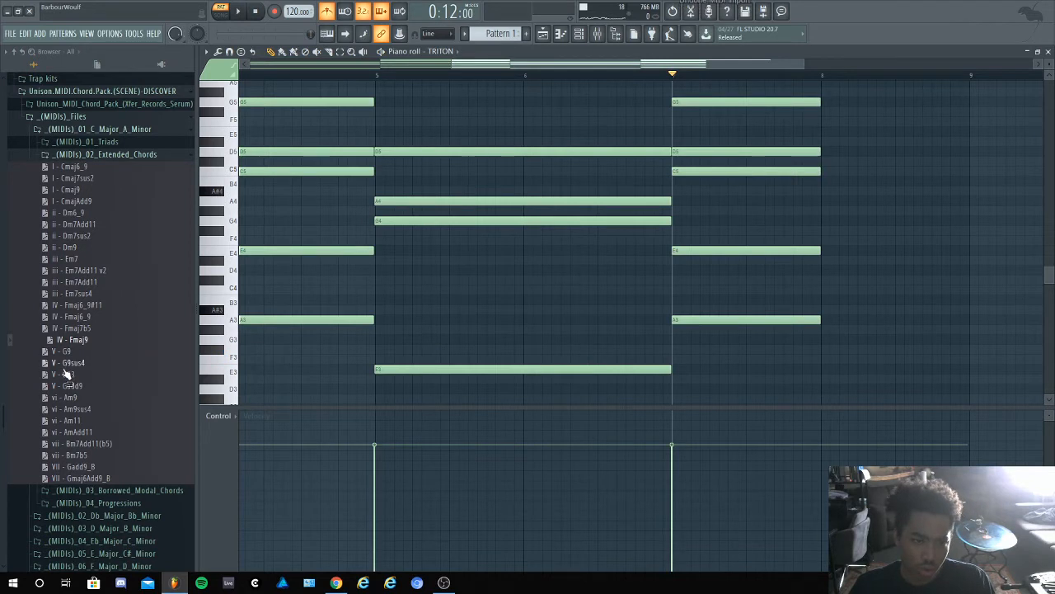
Try the V - G9 and vii - Bm7b5 chords for bar 8, undoing each import
left_click_drag(87, 361, 297, 379)
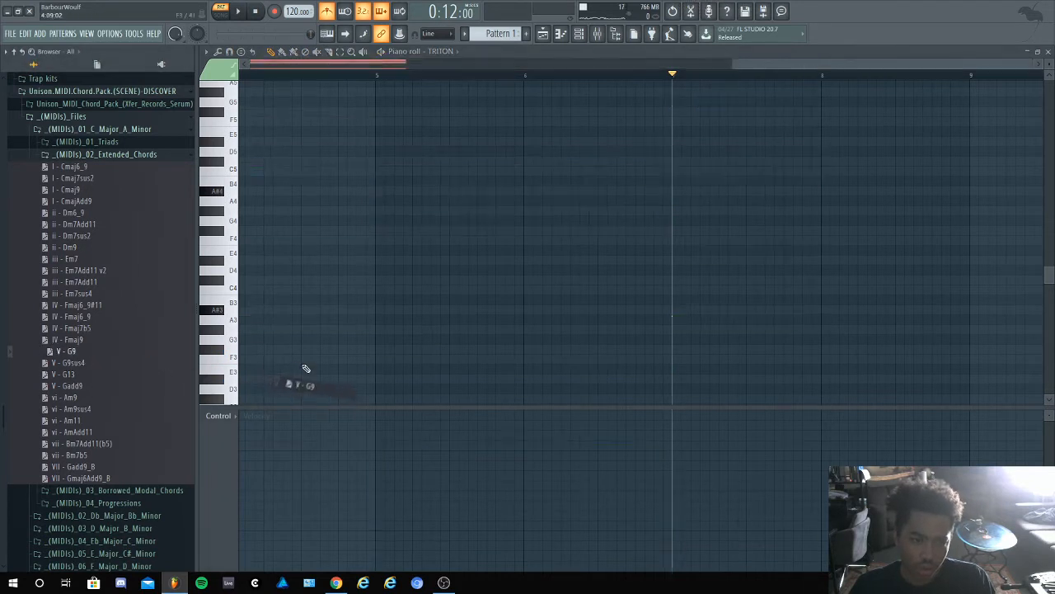
key("space")
key("space")
key("ctrl+z")
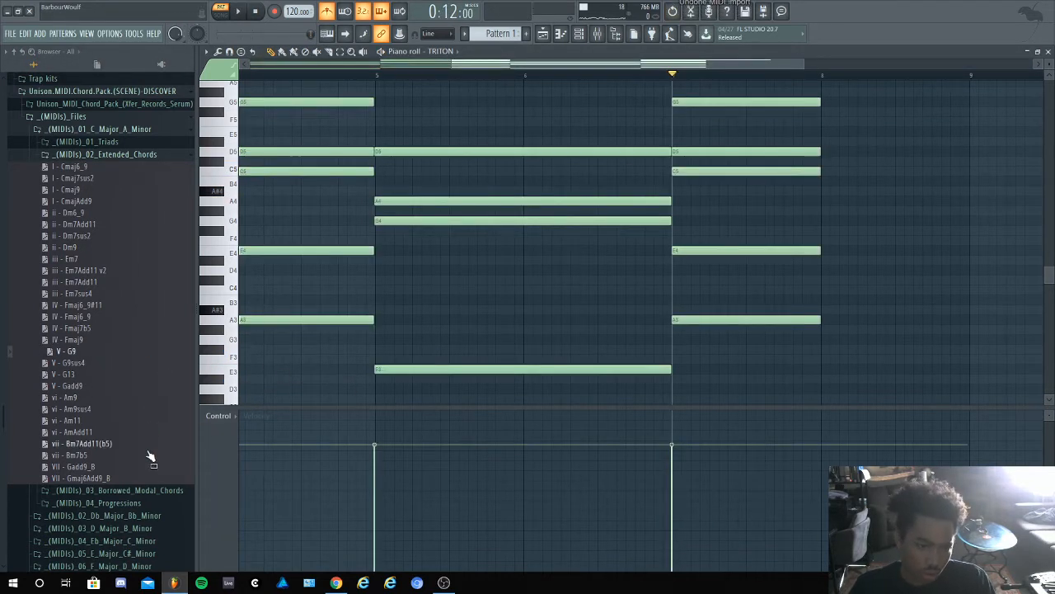
left_click_drag(151, 458, 299, 368)
key("space")
key("space")
key("ctrl+z")
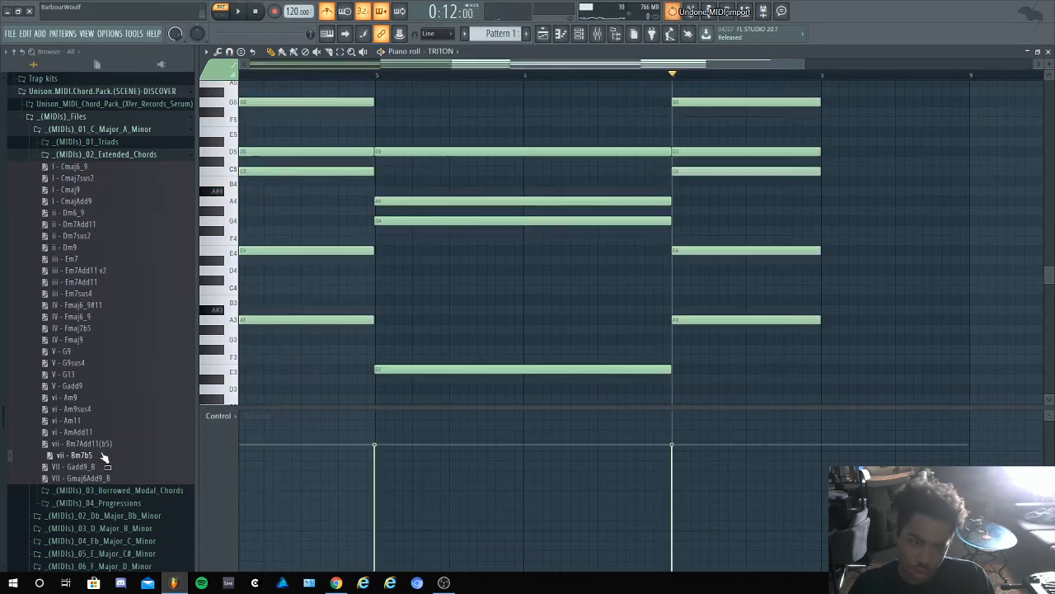
Import the VII - Gadd9_B chord, add it to the progression at bar 8, and play back the ending
left_click_drag(97, 468, 310, 365)
key("space")
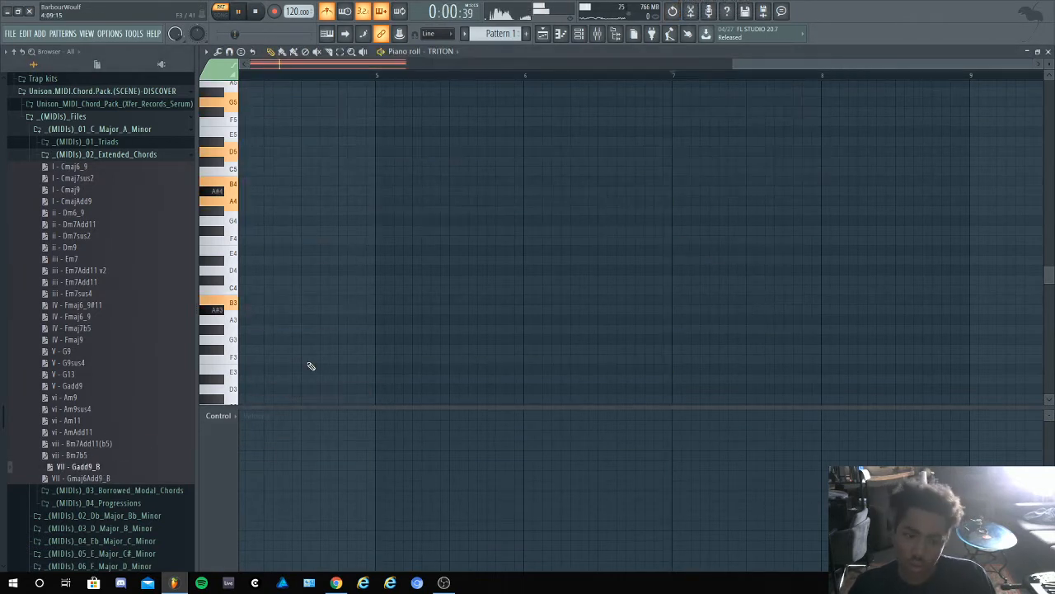
key("space")
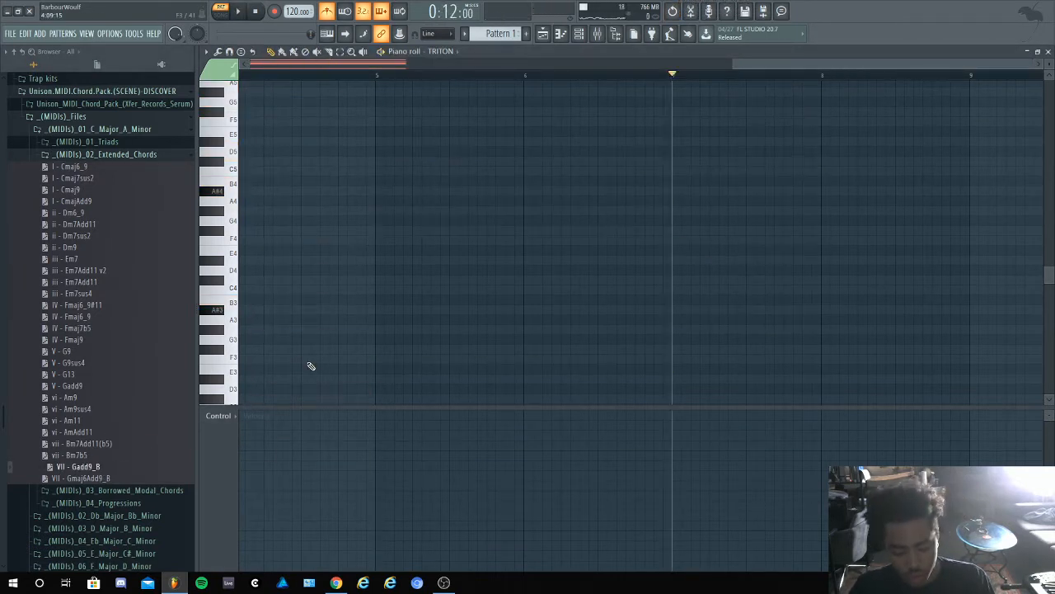
key("ctrl+z")
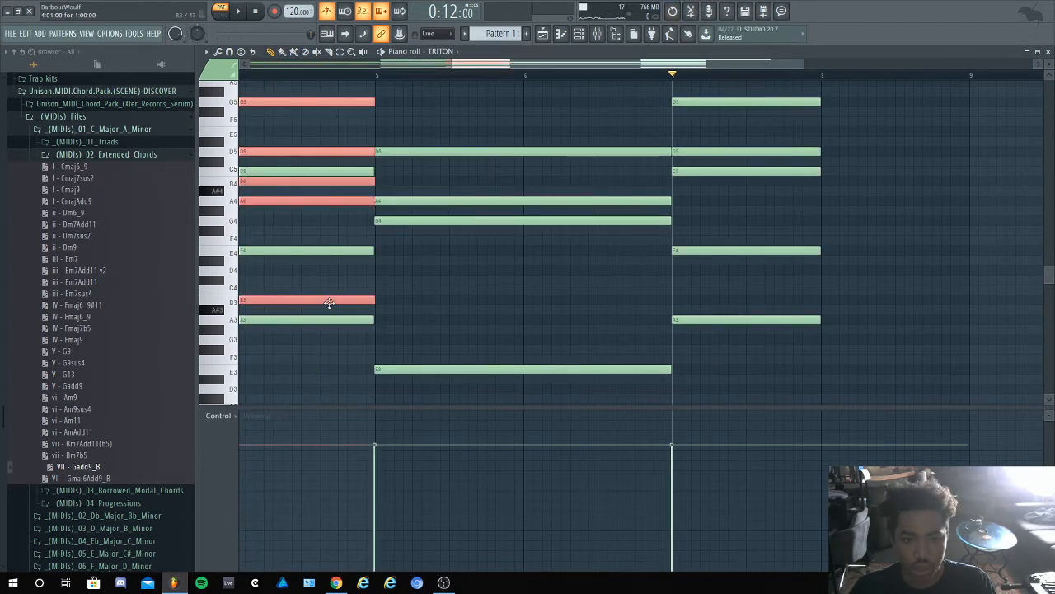
left_click_drag(329, 303, 924, 306)
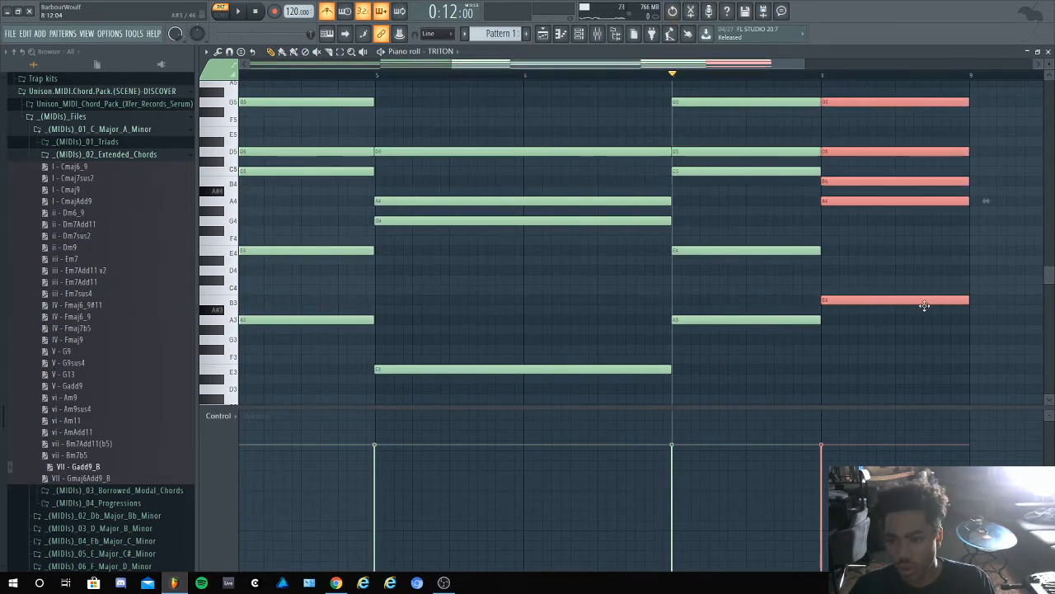
key("space")
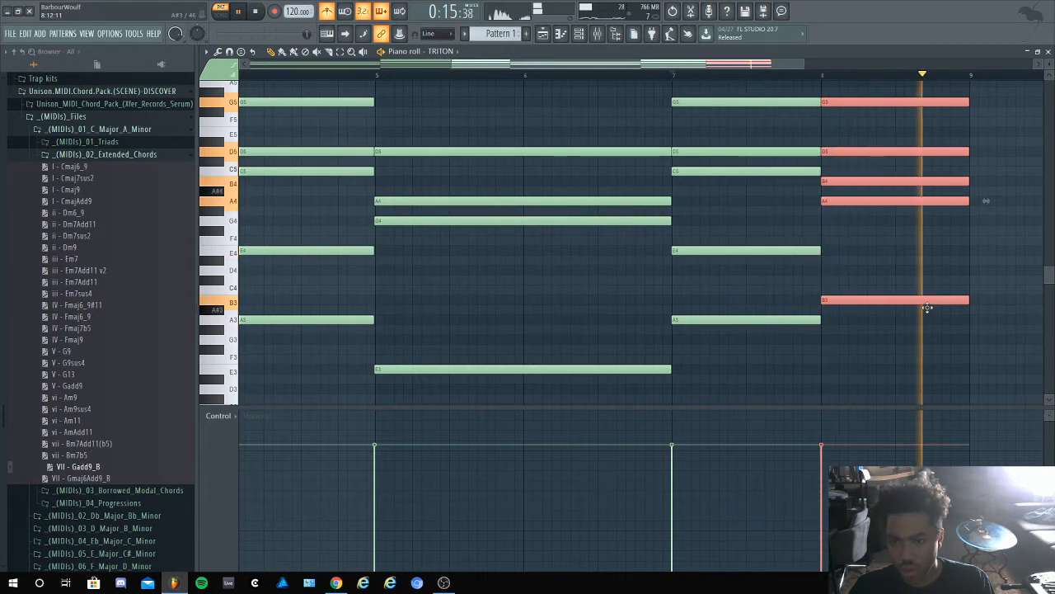
left_click_drag(926, 310, 927, 289)
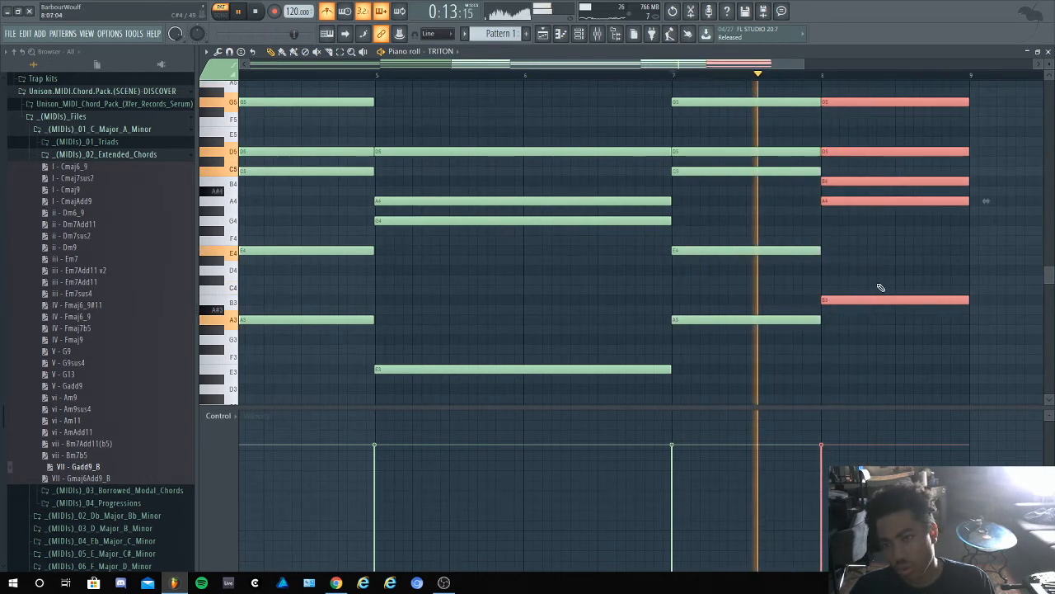
left_click(879, 286)
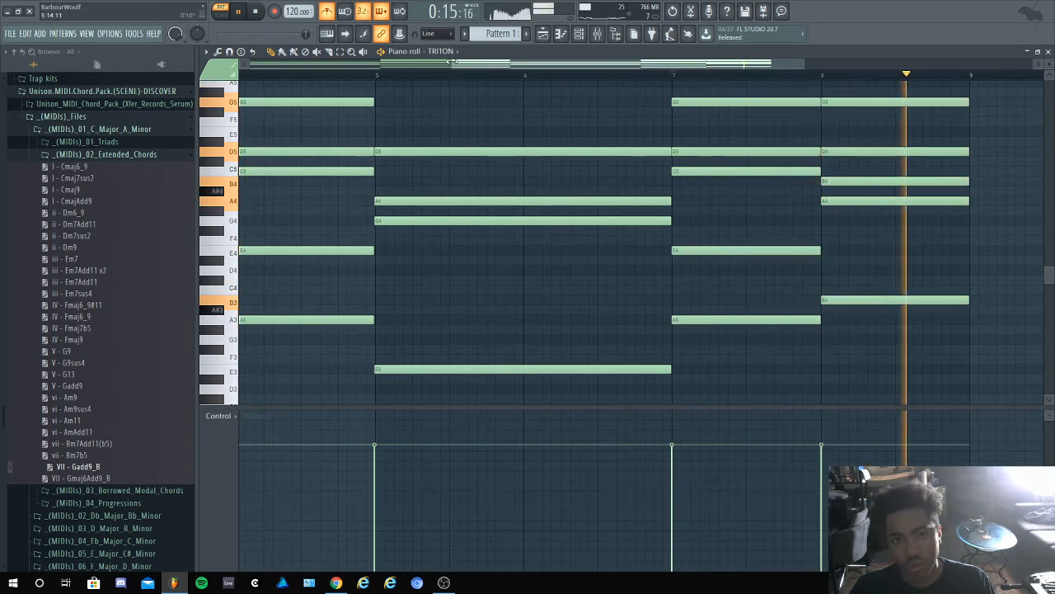
Stop playback and delete the four notes of the opening chord in bars 1 and 2
left_click_drag(452, 65, 249, 65)
key("space")
right_click(272, 368)
right_click(252, 220)
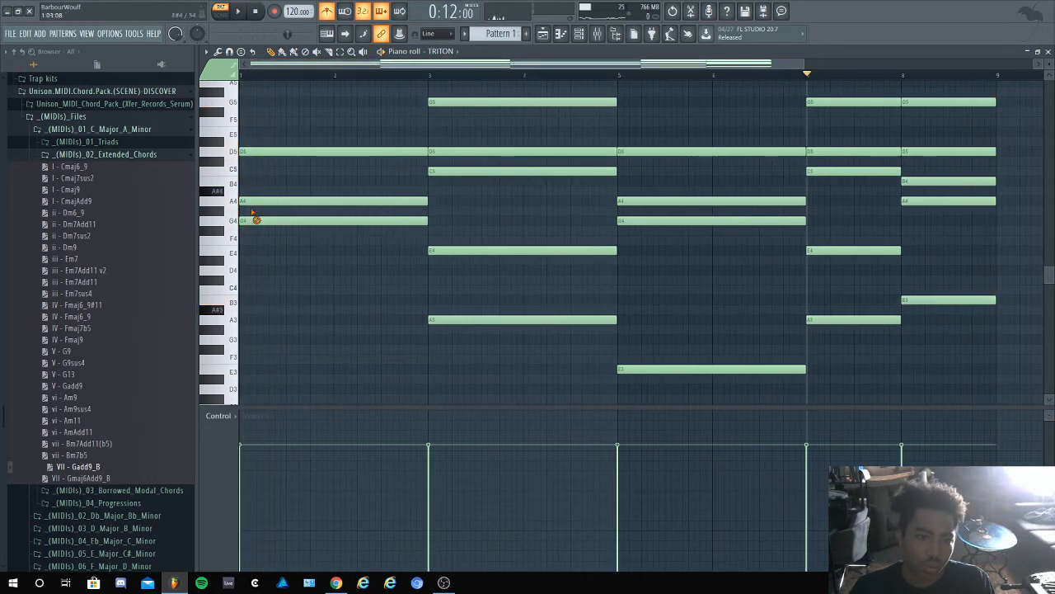
right_click(253, 201)
right_click(252, 151)
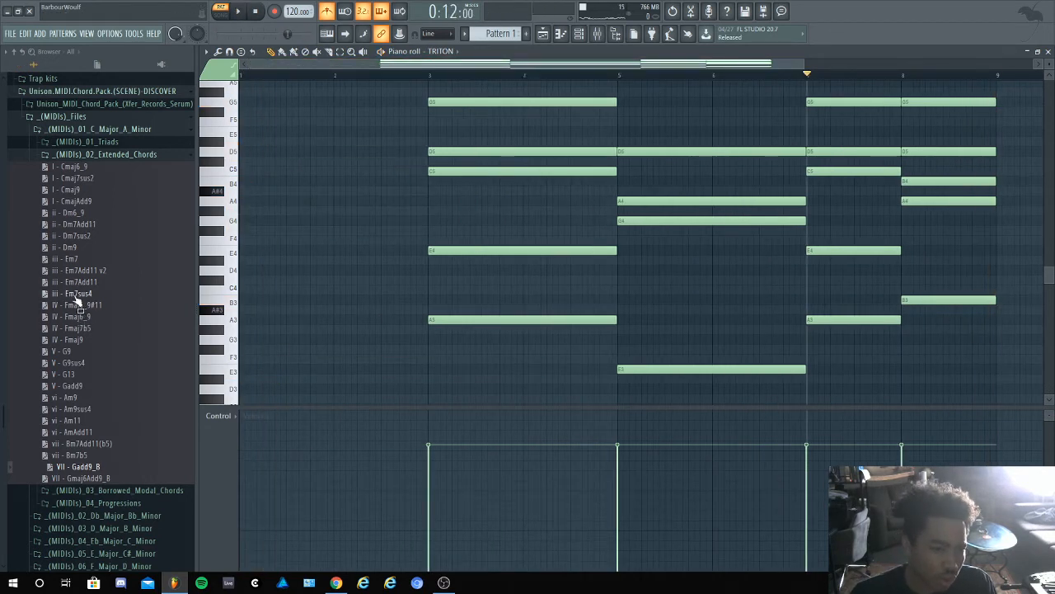
Audition the IV - Fmaj6_9 and IV - Fmaj6_9#11 chords as the opening chord, undoing each import
left_click_drag(75, 320, 330, 258)
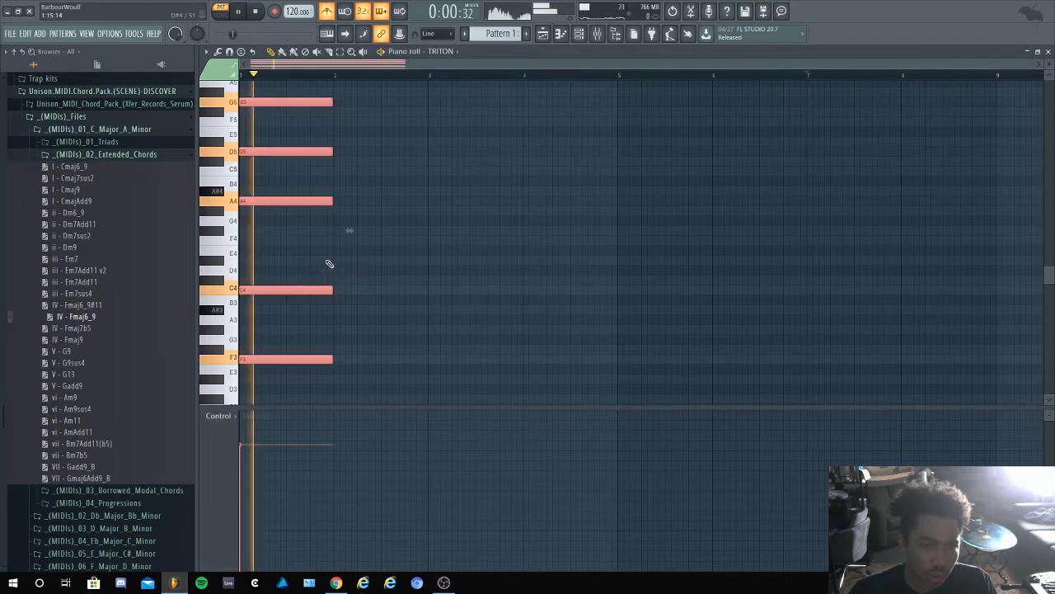
key("ctrl+z")
left_click_drag(109, 305, 325, 296)
key("space")
key("space")
key("ctrl+z")
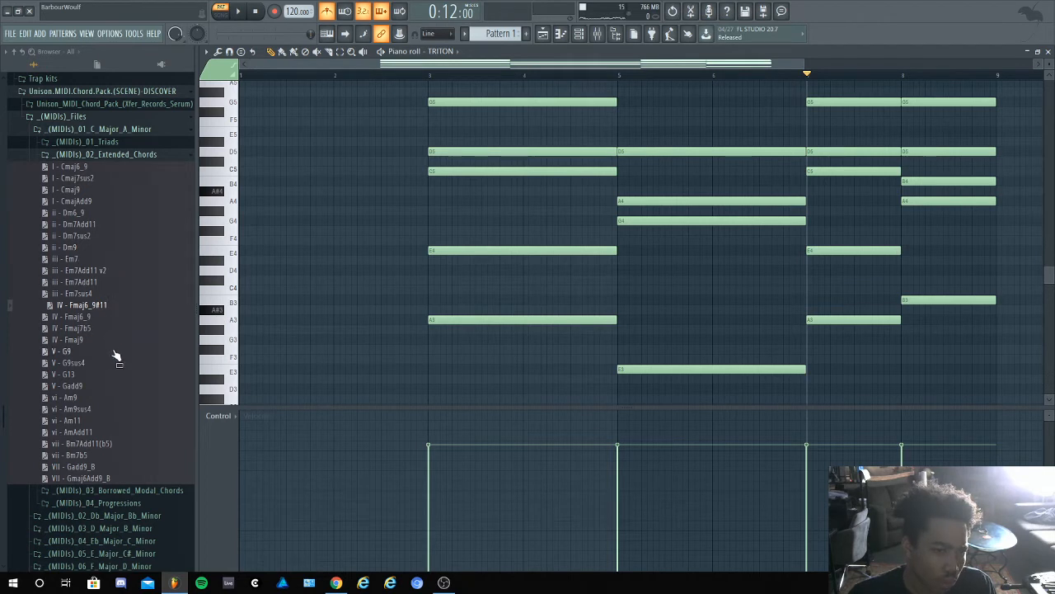
Import the IV - Fmaj9 chord, add it to the progression at bar 1, and lengthen its notes to bar 3
left_click_drag(74, 340, 318, 318)
key("space")
key("space")
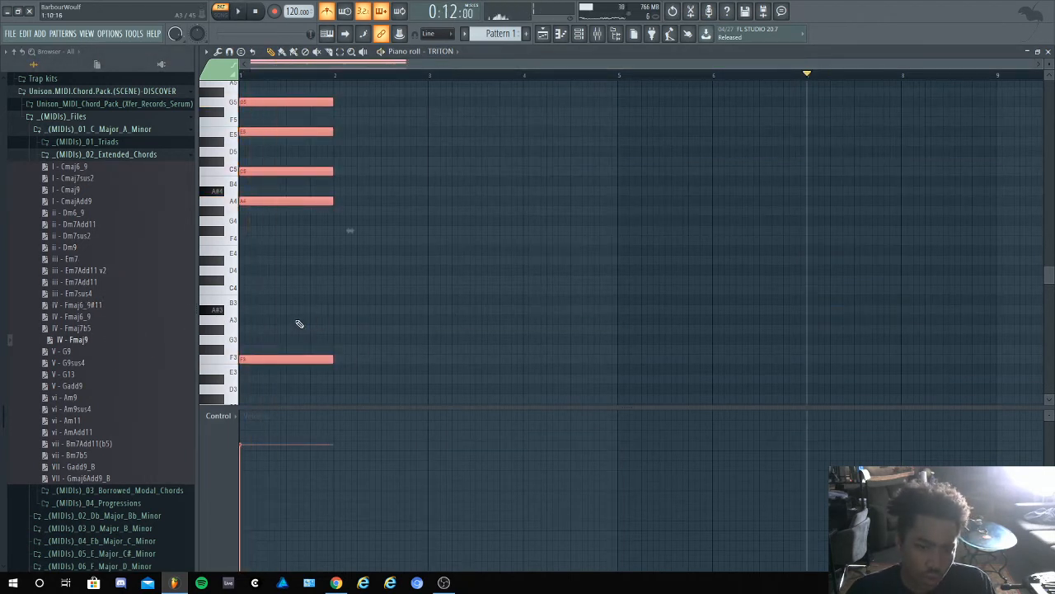
key("ctrl+z")
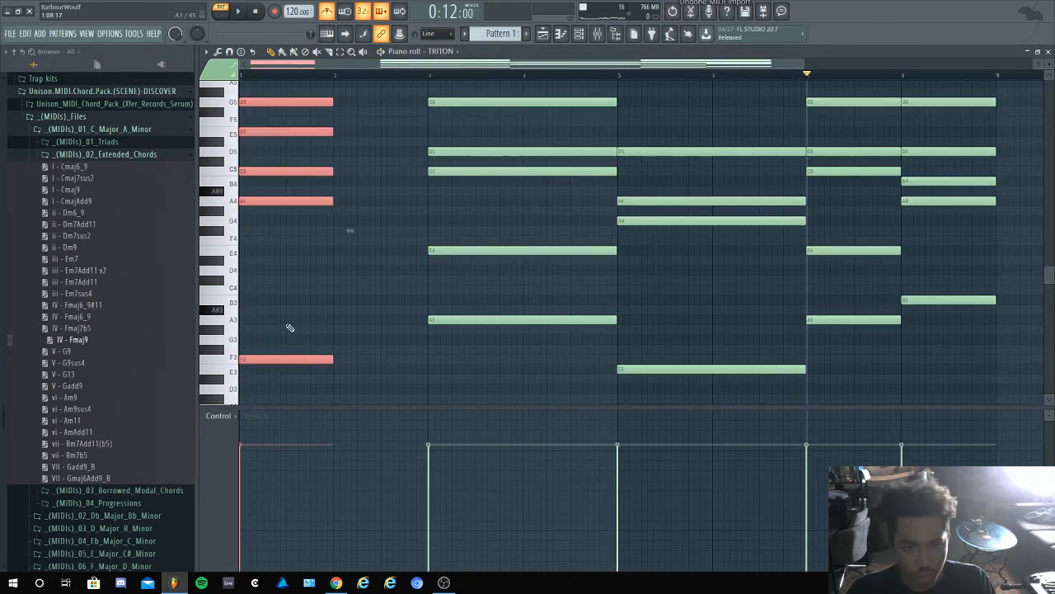
left_click_drag(331, 357, 439, 347)
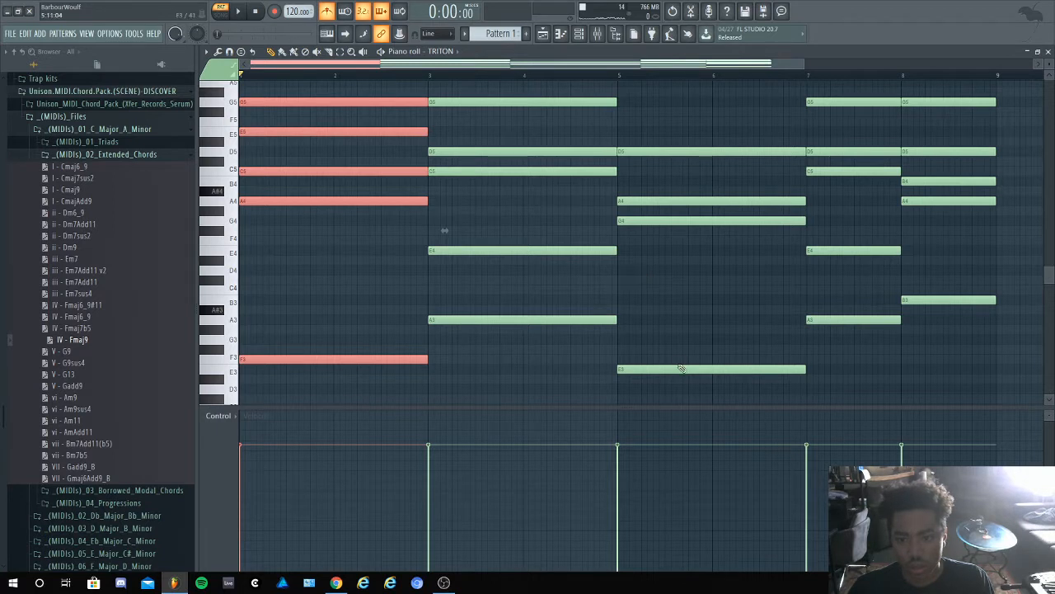
Delete the four notes of the chord in bars 5 and 6 of the TRITON progression
right_click(681, 368)
right_click(683, 220)
right_click(682, 200)
right_click(682, 151)
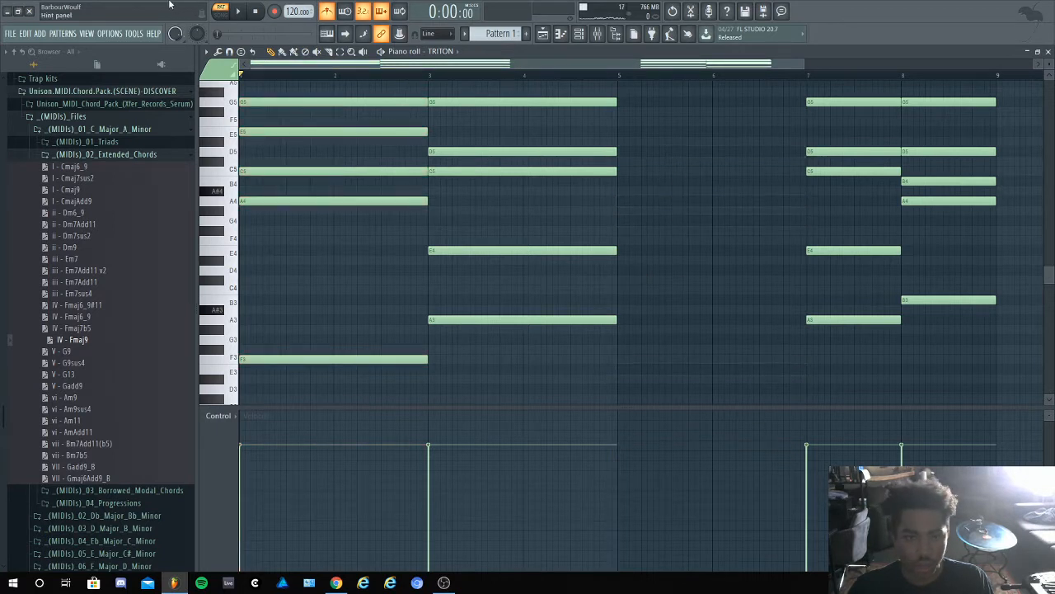
Duplicate the opening Fmaj9 chord, move the copy to bars 5 and 6, and quantize the notes
left_click_drag(349, 368, 318, 99)
key("ctrl+b")
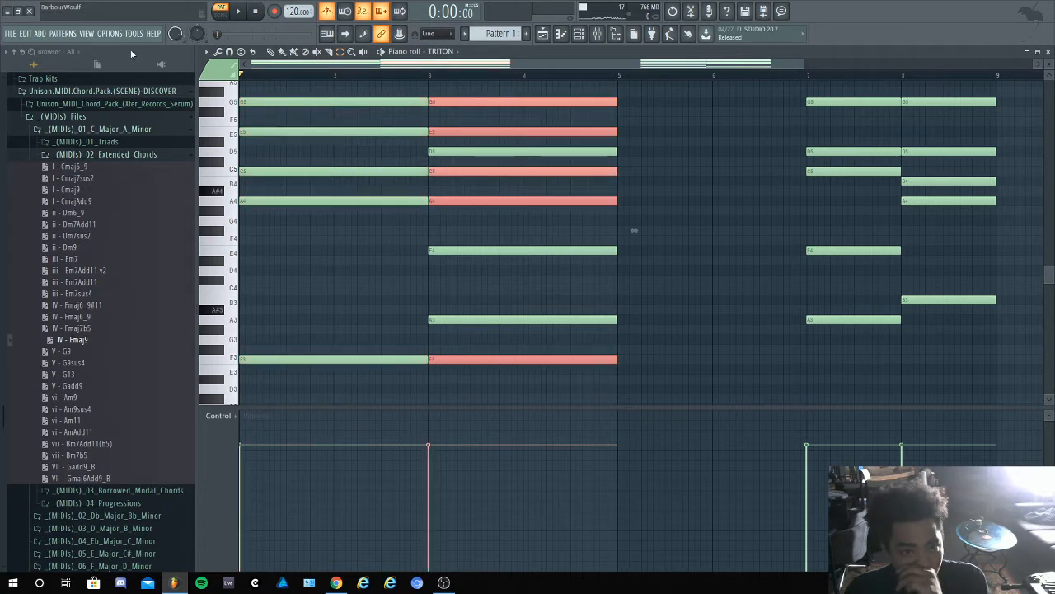
left_click_drag(552, 105, 743, 99)
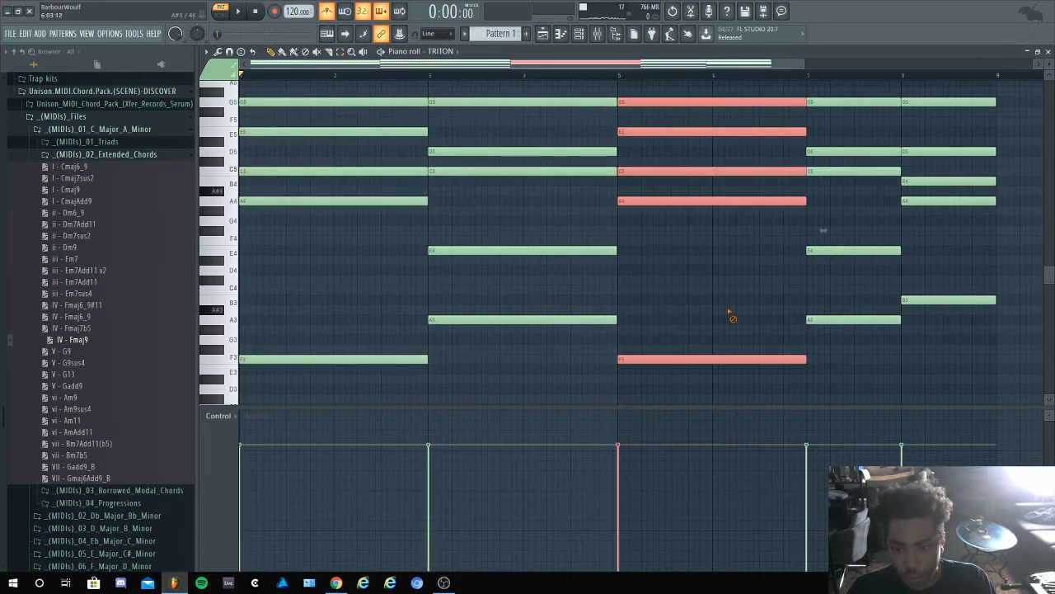
key("ctrl+d")
key("alt+q")
left_click(584, 354)
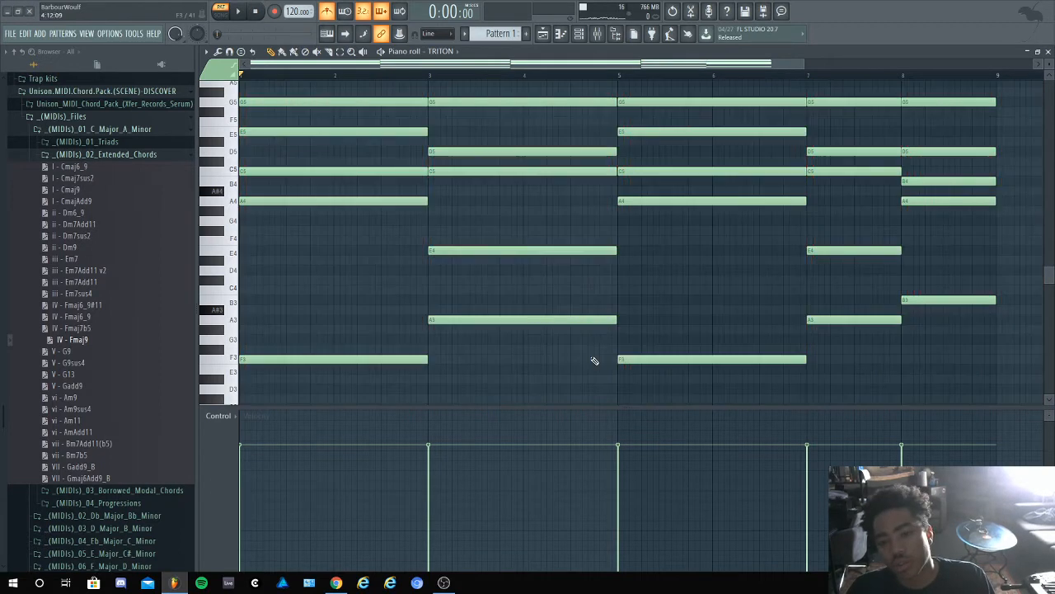
Play back the progression with the metronome off and delete the Sampler channel
key("space")
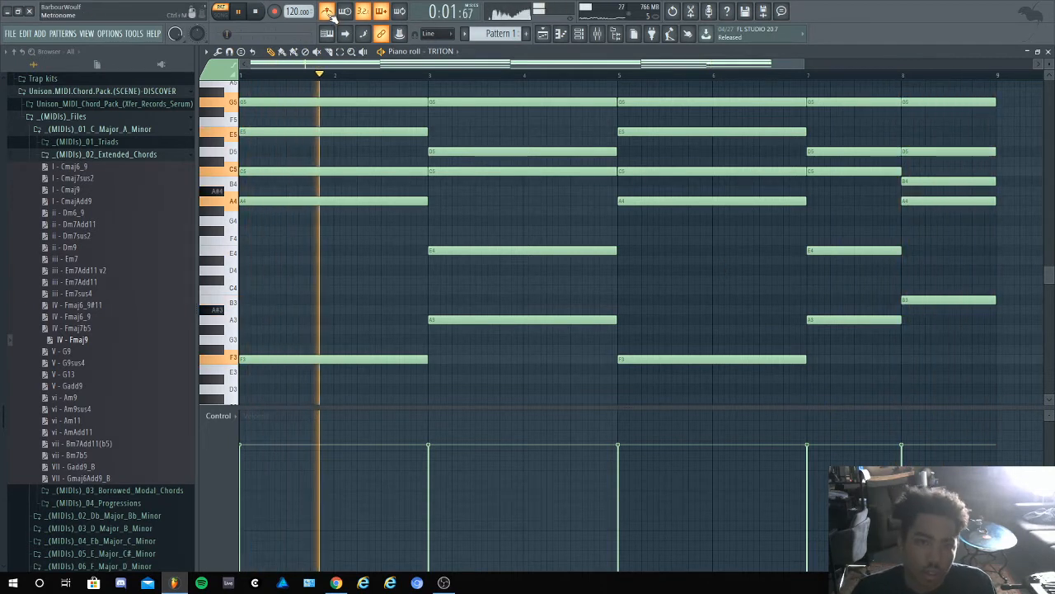
left_click(578, 35)
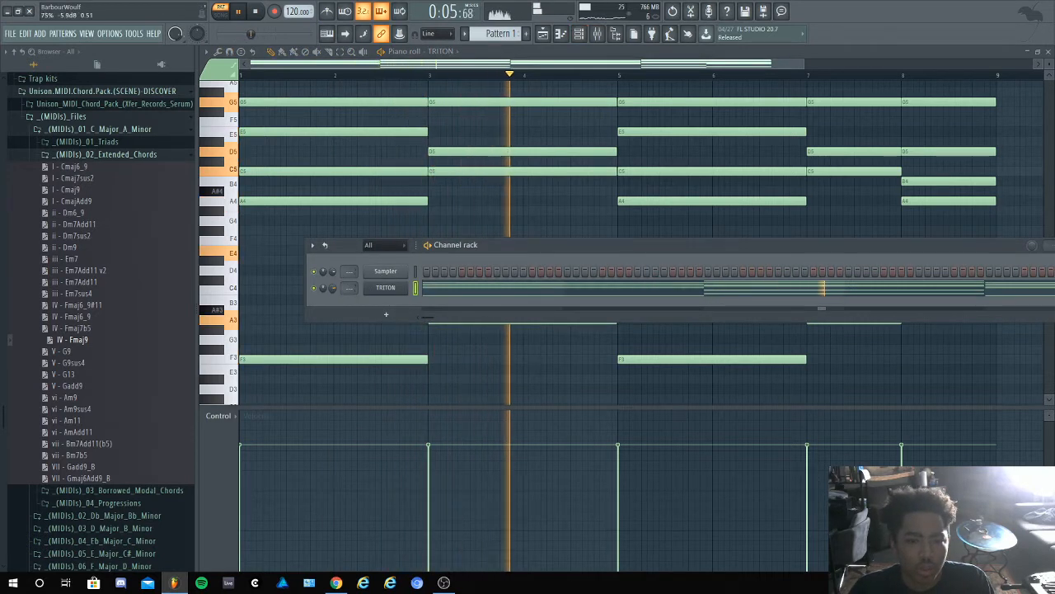
right_click(391, 275)
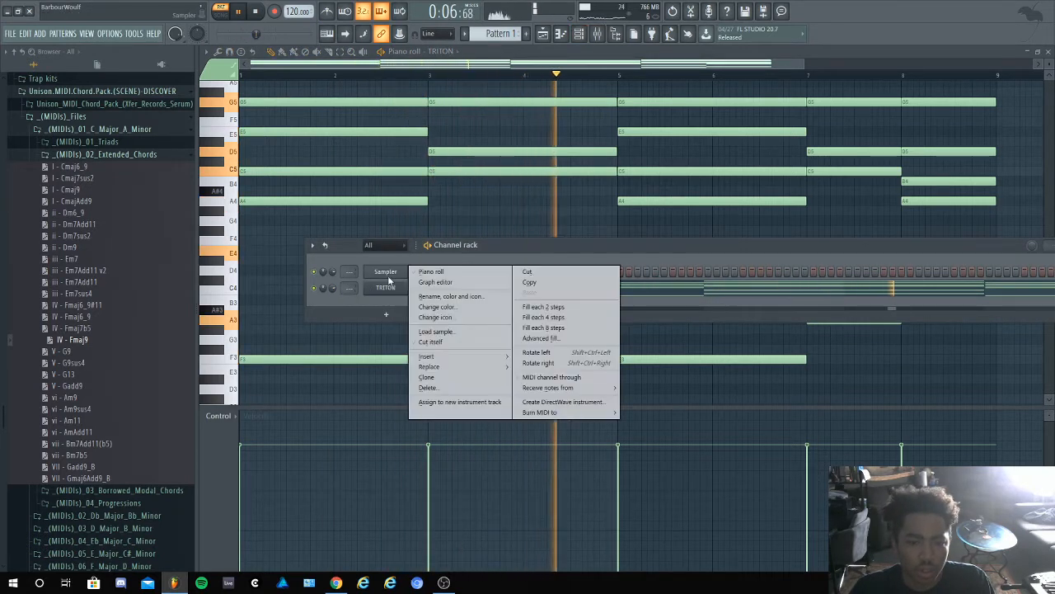
left_click(427, 387)
left_click(577, 329)
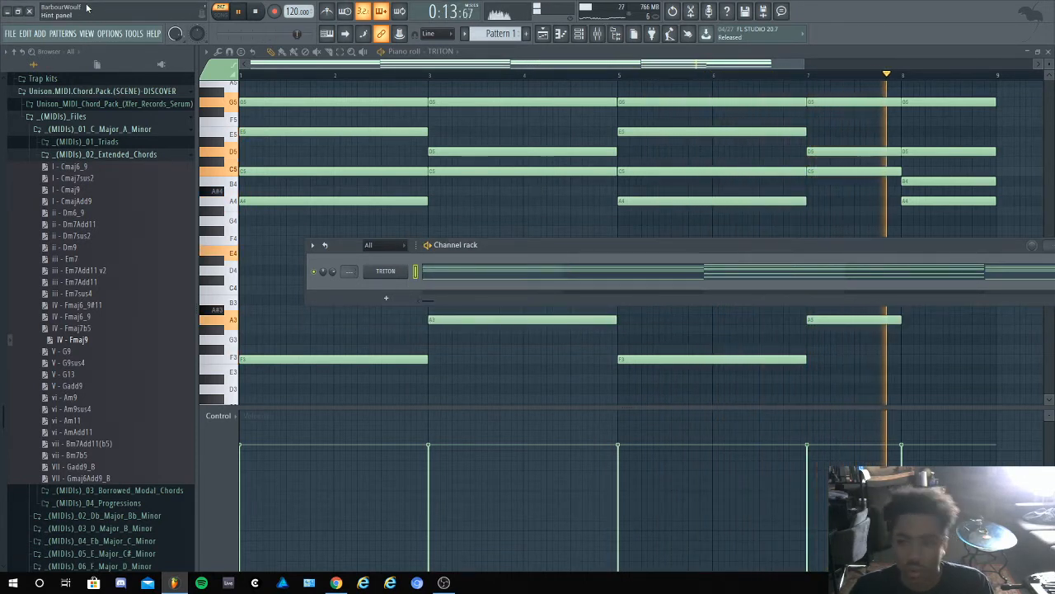
Stop playback, add a Solina V instrument channel, and load its Ambi Strings 2 RL preset
key("space")
left_click(37, 33)
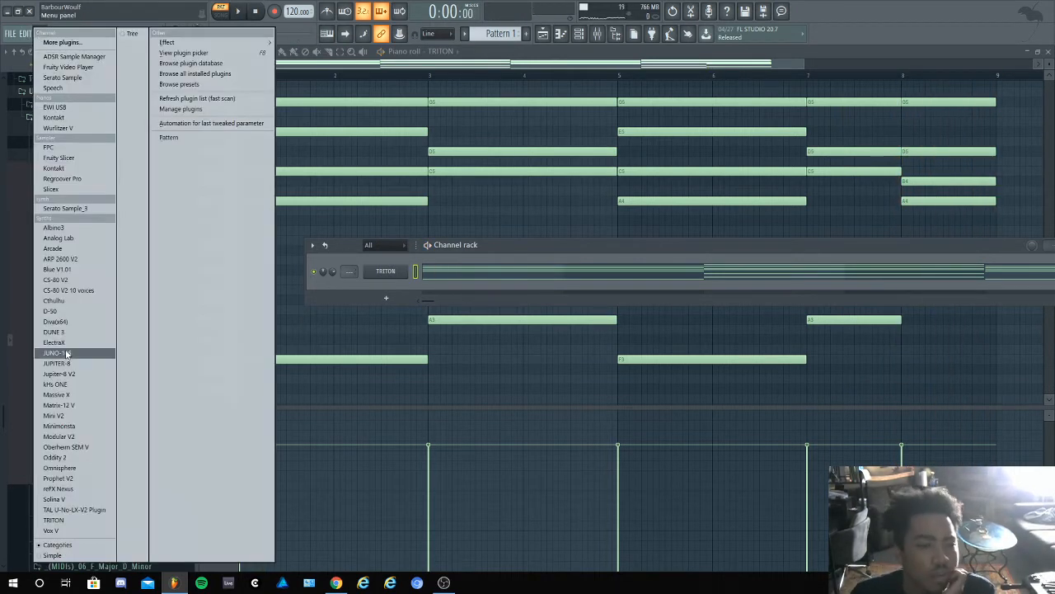
left_click(82, 504)
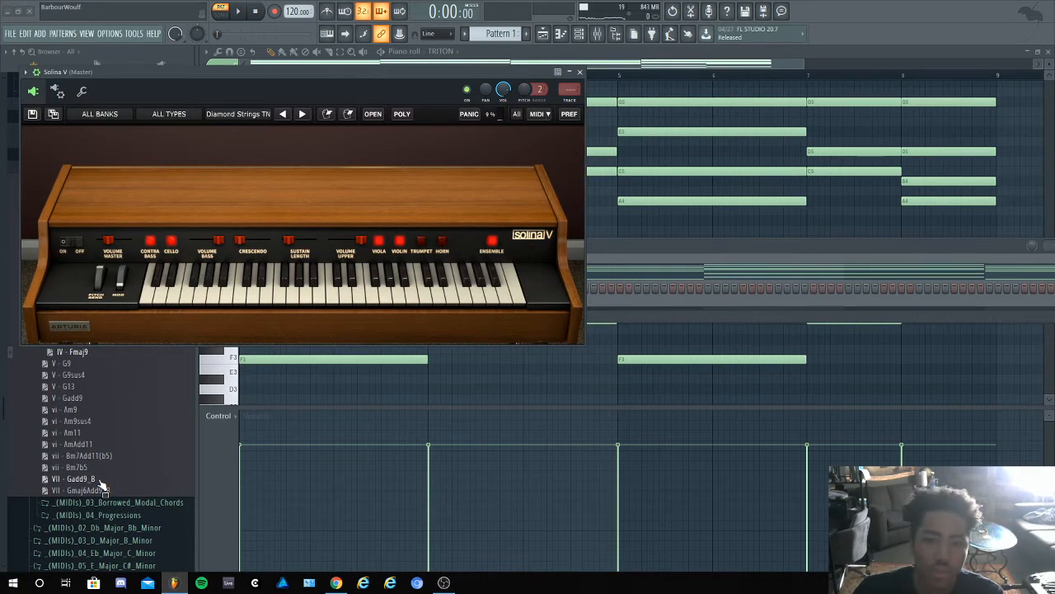
left_click(232, 116)
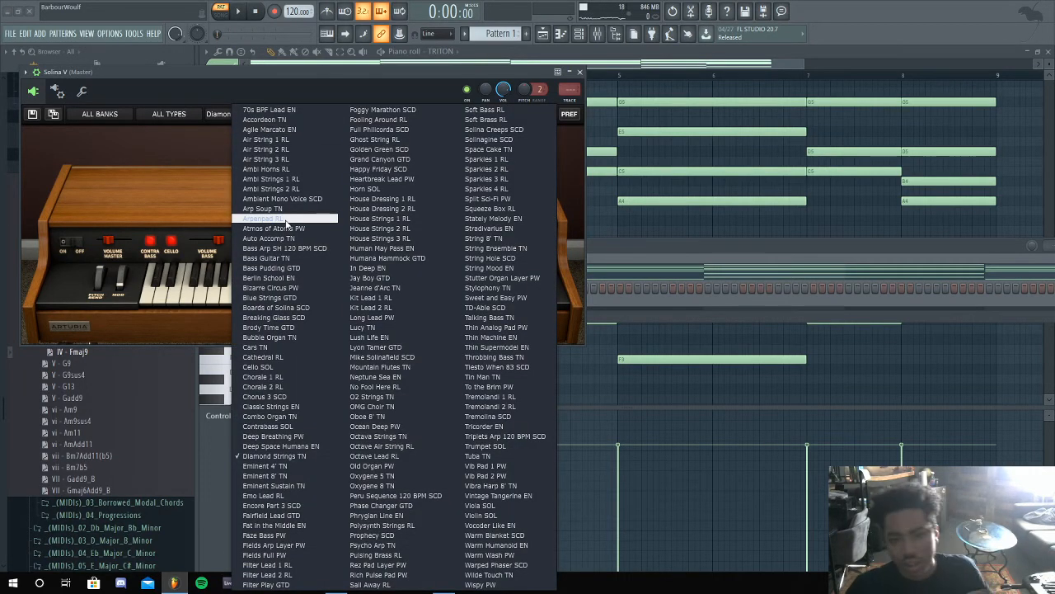
left_click(571, 197)
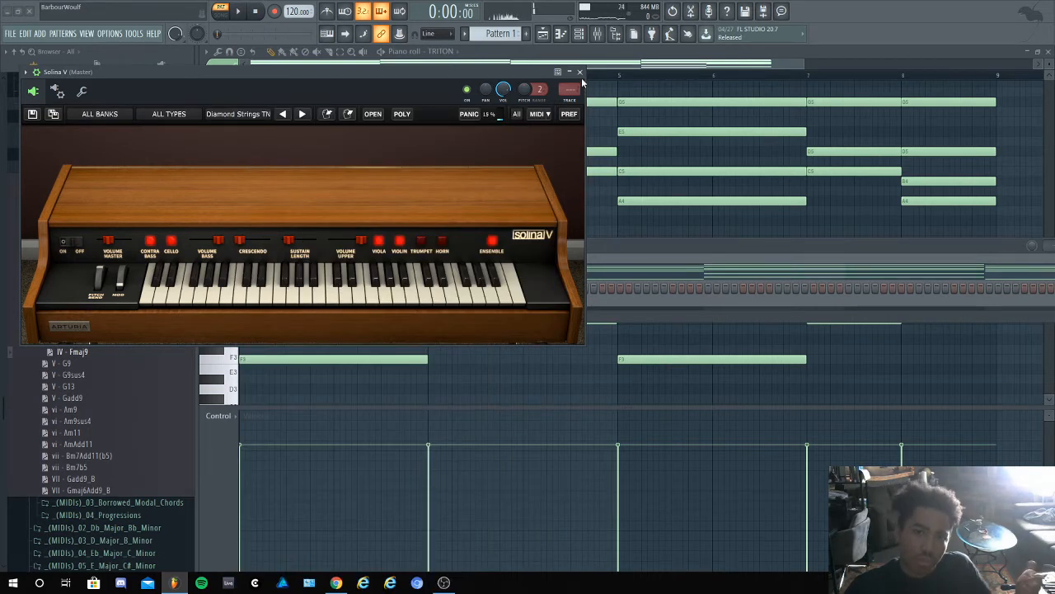
left_click(259, 115)
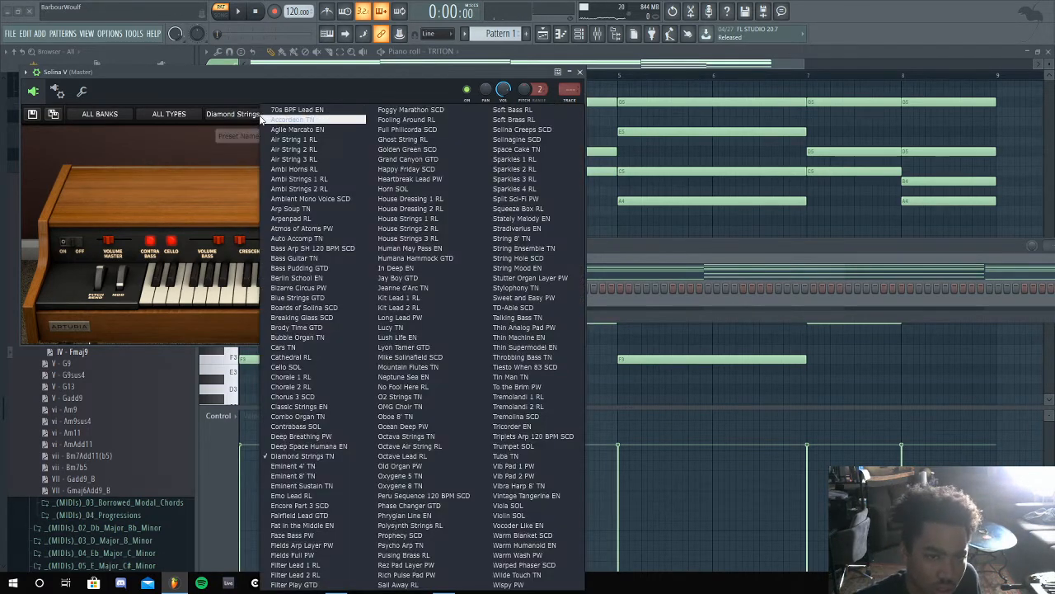
left_click(301, 184)
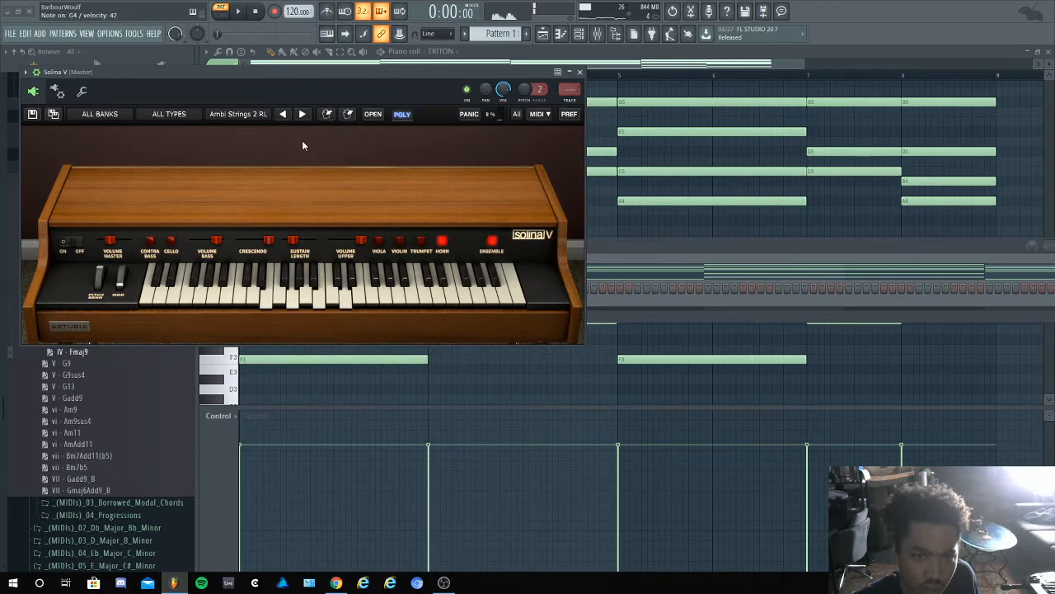
Copy the TRITON chord notes into the Solina V channel and play both instruments together
left_click(581, 73)
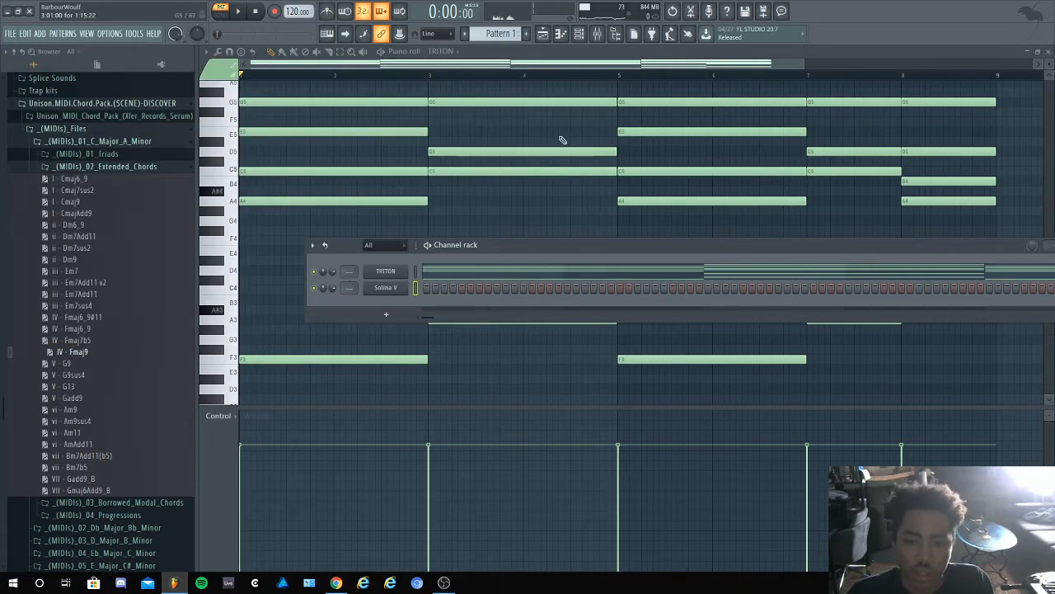
right_click(401, 272)
left_click(523, 283)
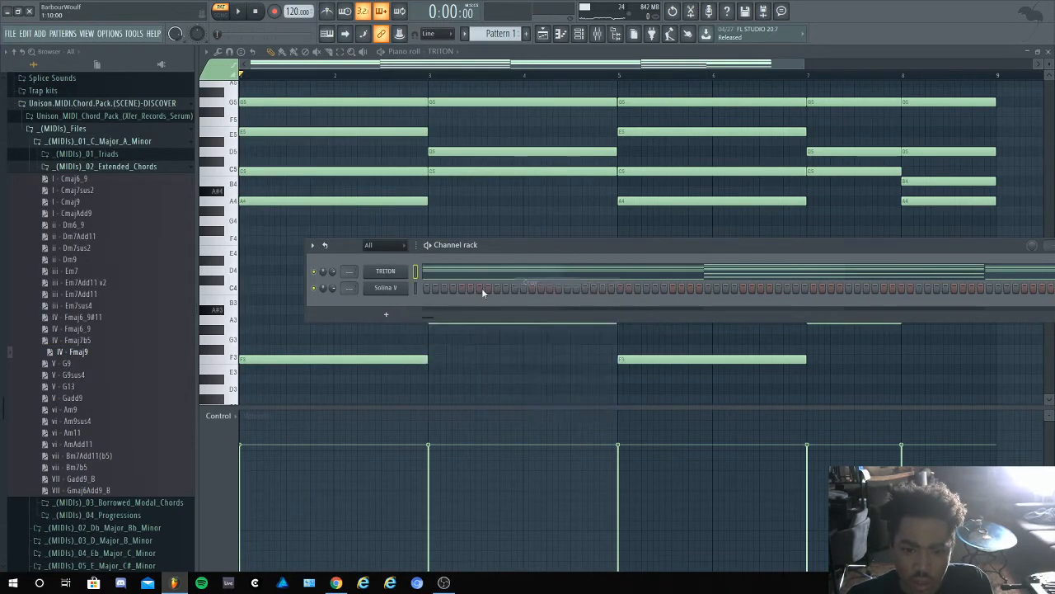
right_click(396, 291)
left_click(523, 306)
key("space")
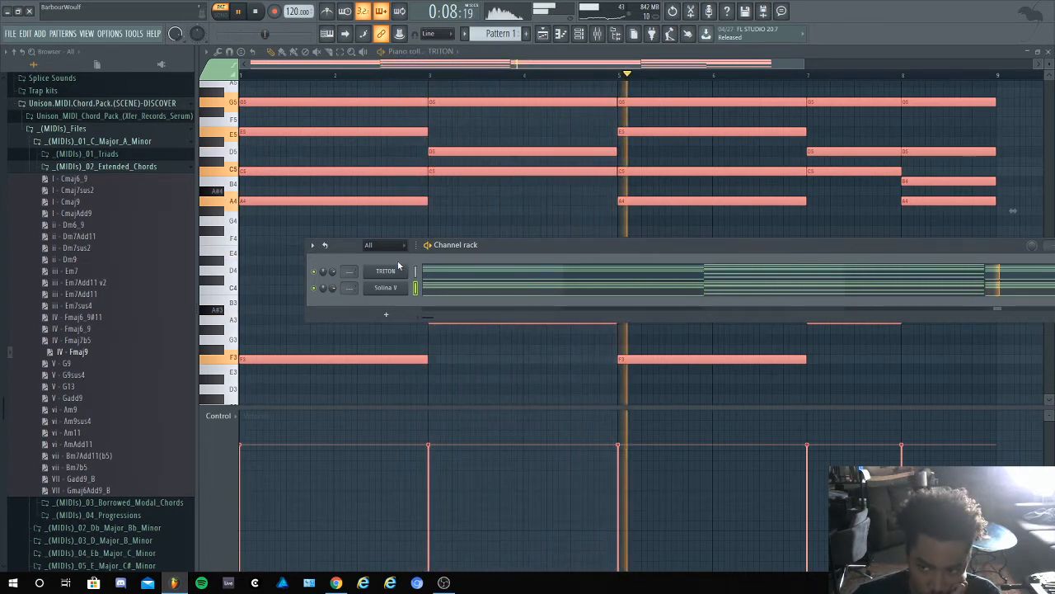
Remove the stray G4 note starting in bar 4 and quantize the TRITON notes with the Default template
left_click(569, 220)
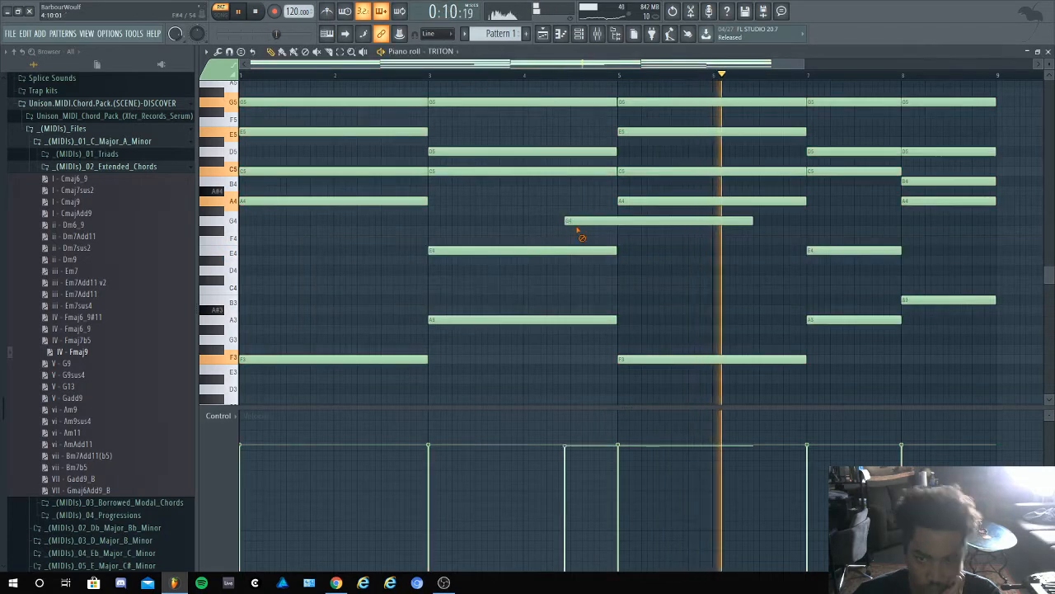
right_click(577, 221)
key("alt+q")
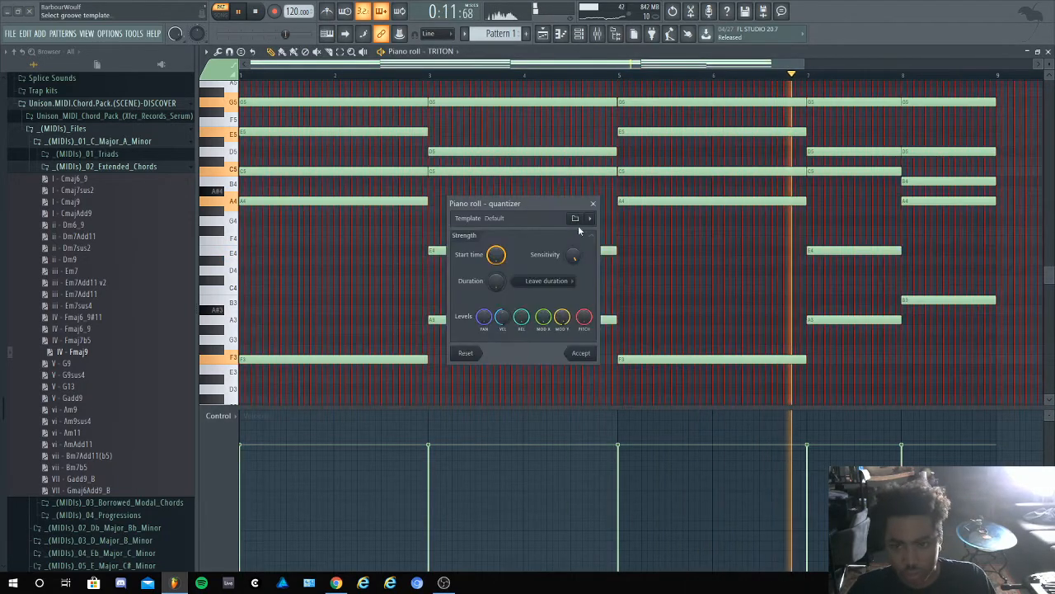
left_click(577, 351)
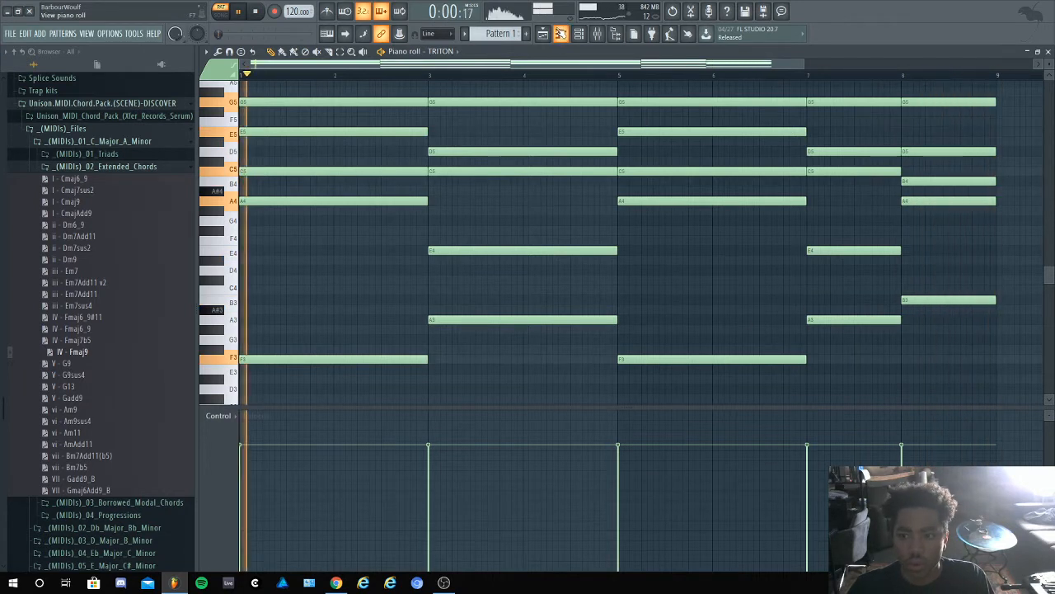
Show the channel rack, stop playback, and add a second TRITON instrument channel
key("F6")
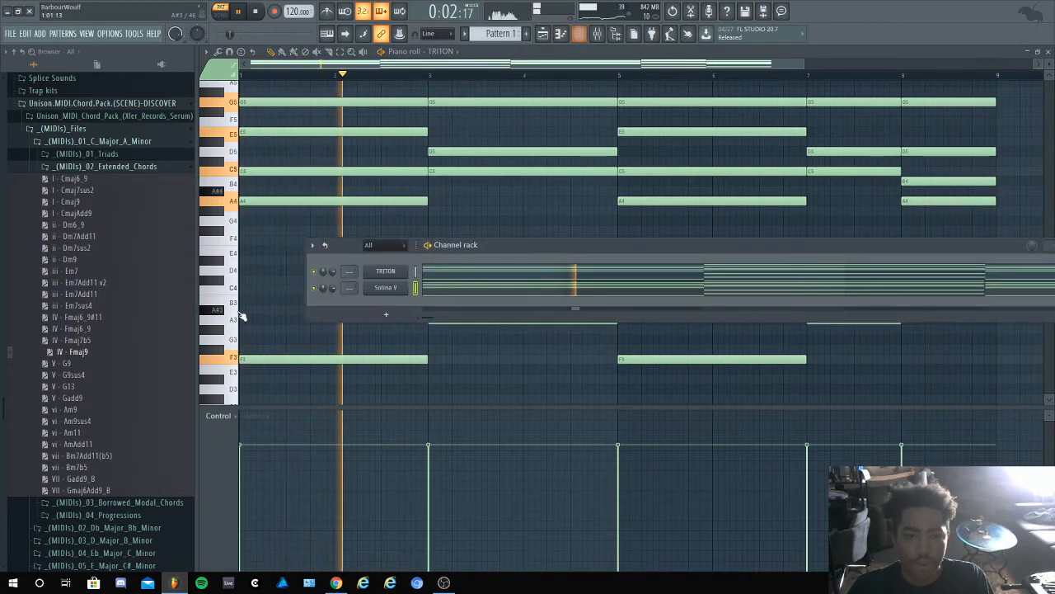
left_click(41, 34)
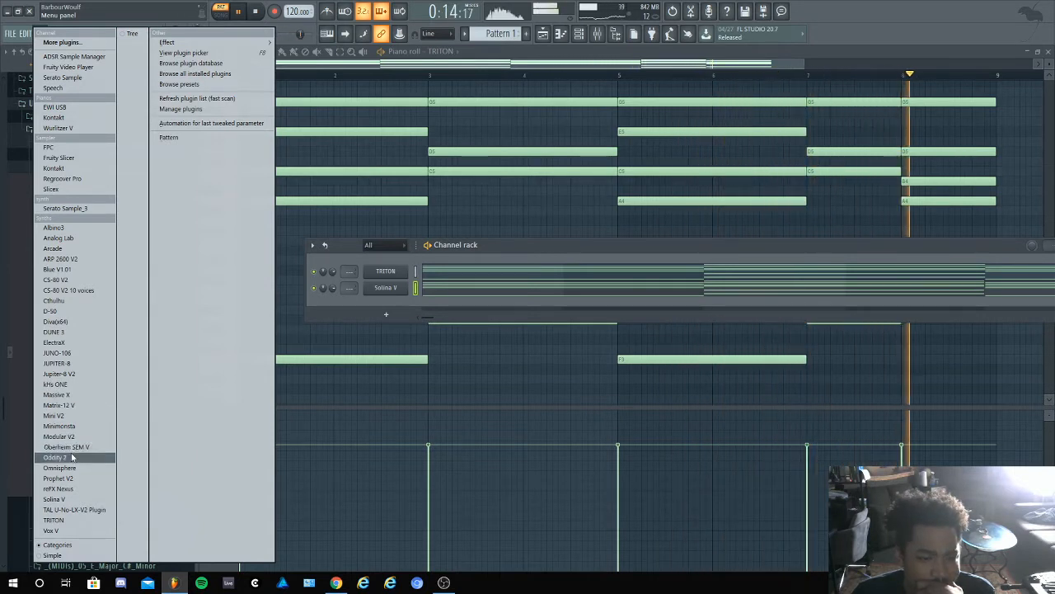
left_click(402, 298)
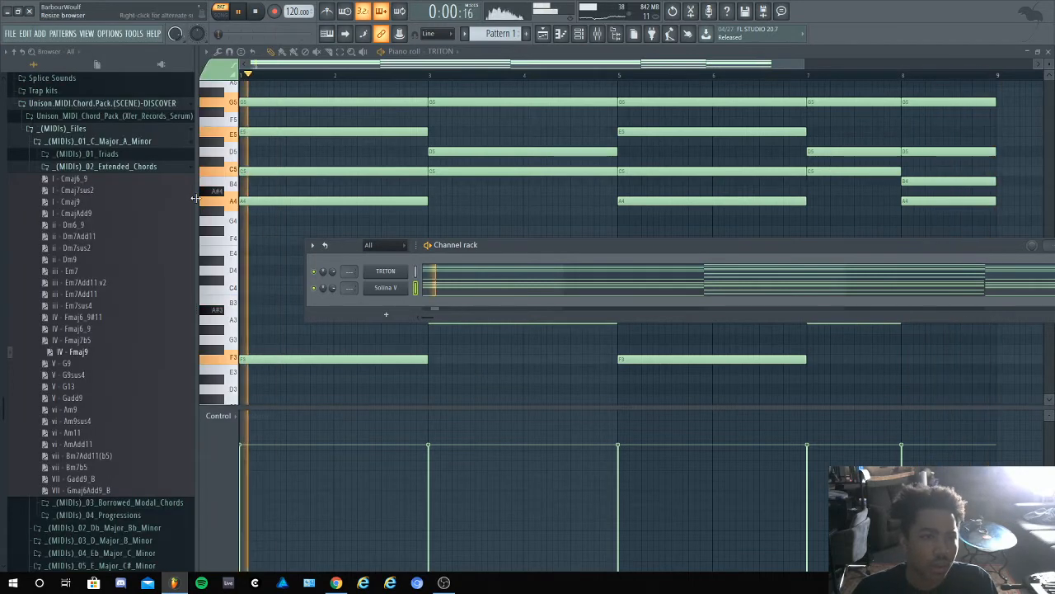
key("space")
left_click(40, 33)
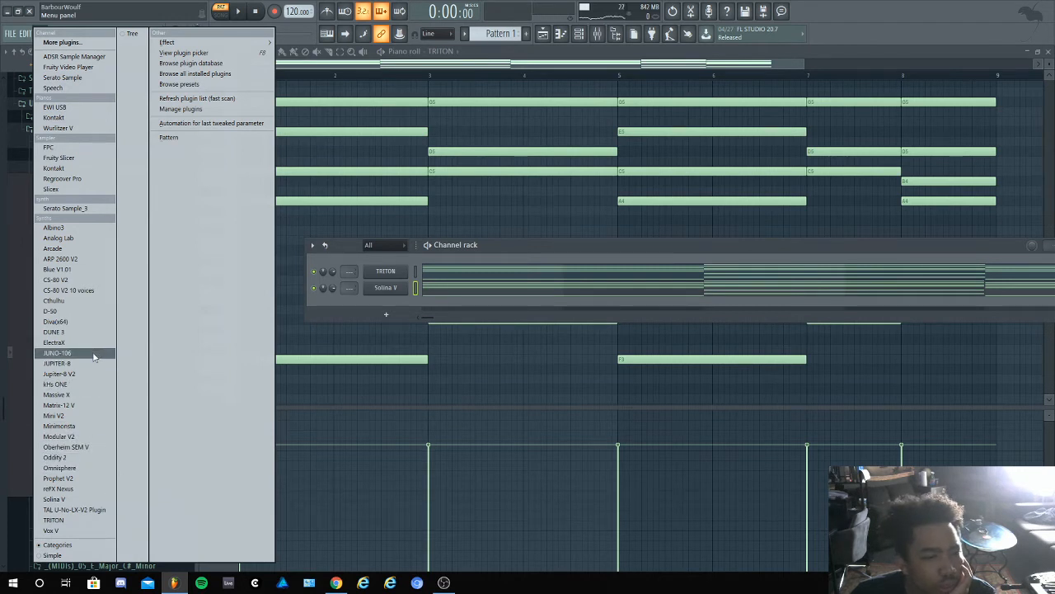
left_click(80, 521)
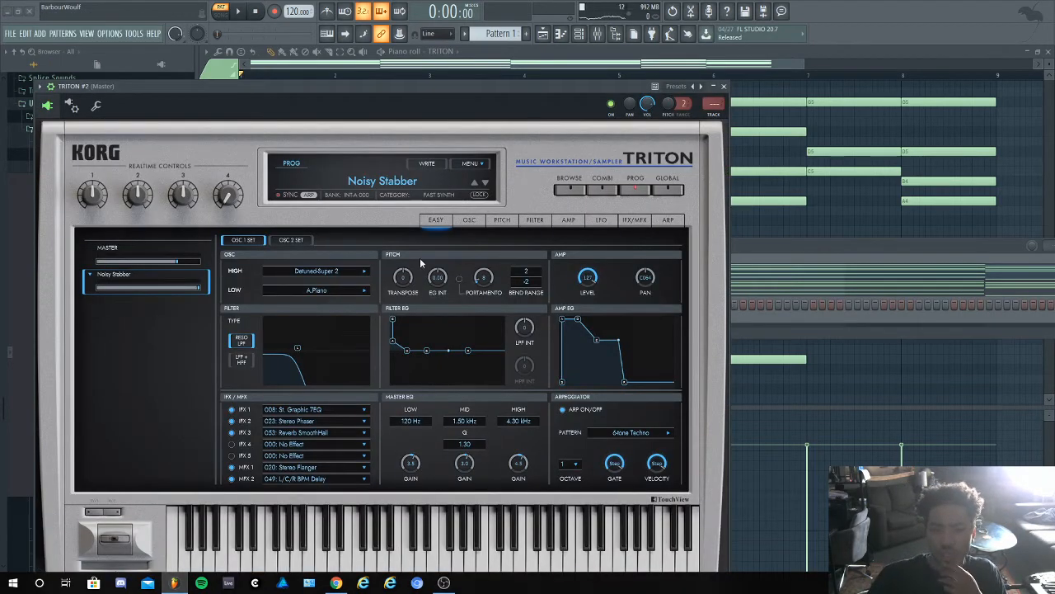
Filter the new TRITON's programs to Bell/Mallet and audition Mondo'Rimba, Mallet Clocker, and Magical Bells
left_click(568, 189)
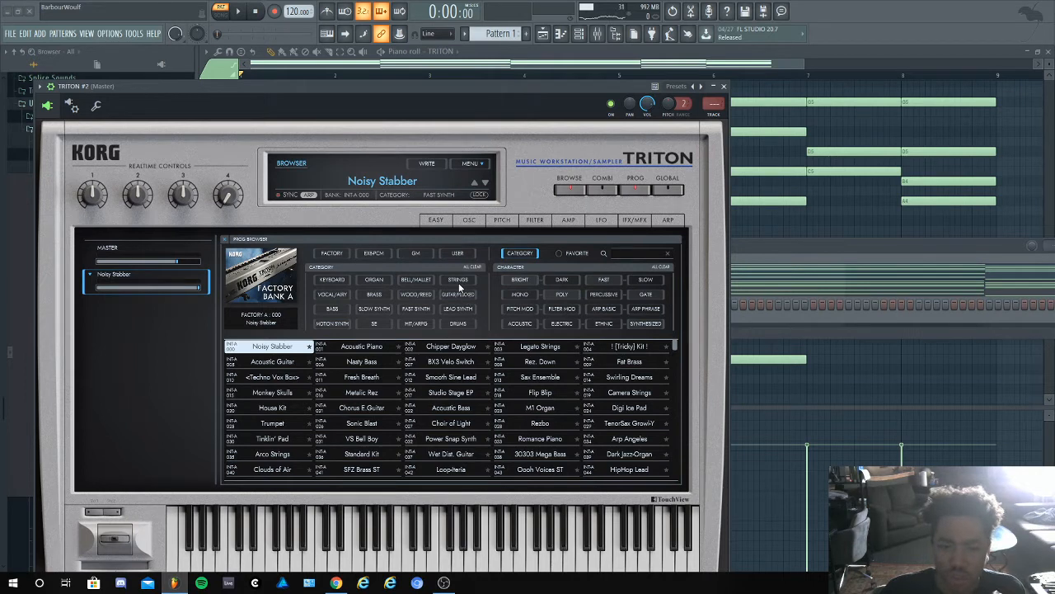
left_click(416, 278)
left_click(361, 376)
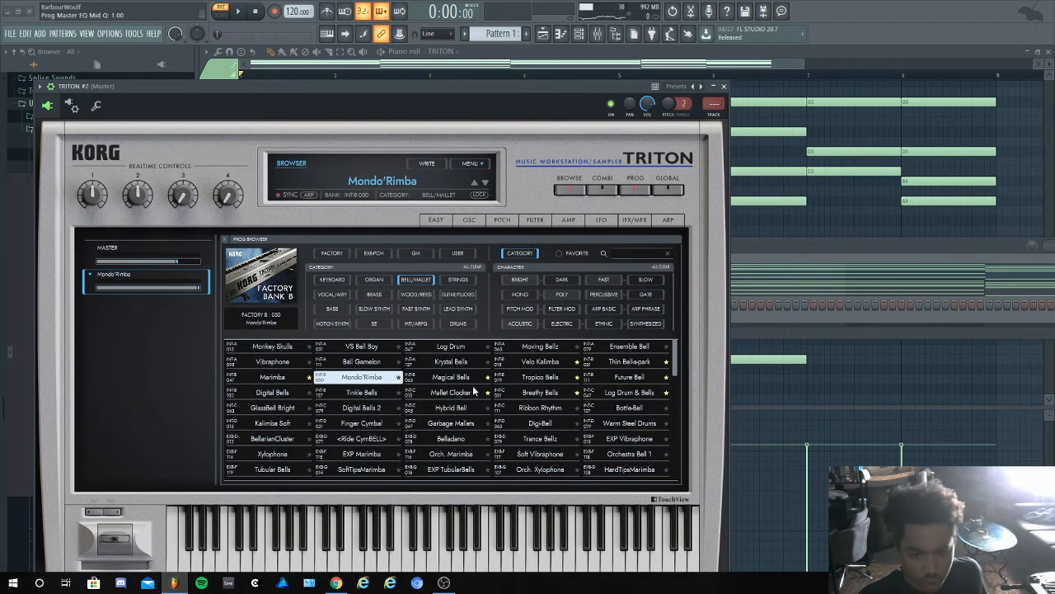
left_click(472, 388)
left_click(473, 380)
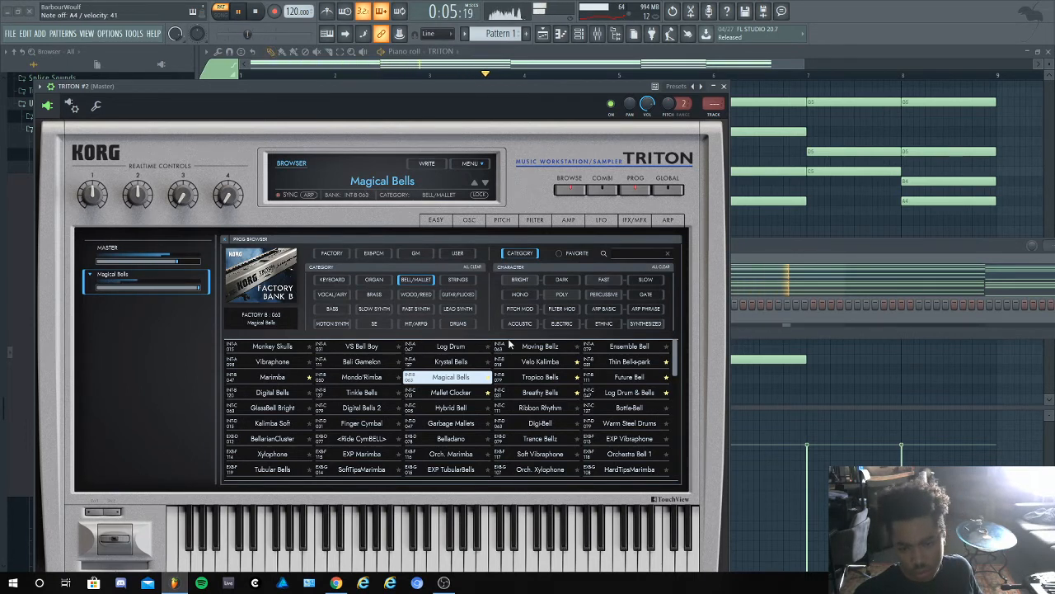
Audition Tropico Bells, Breathy Bells, Log Drum & Bells, Future Bell, and Thin Bell-s-park over the looping chords
left_click(530, 380)
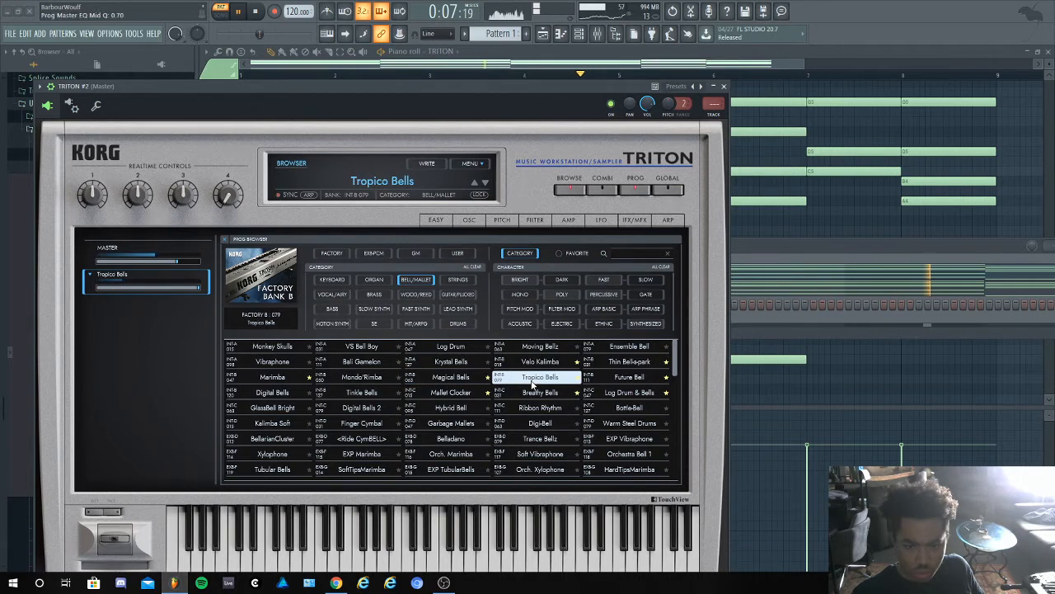
left_click(559, 393)
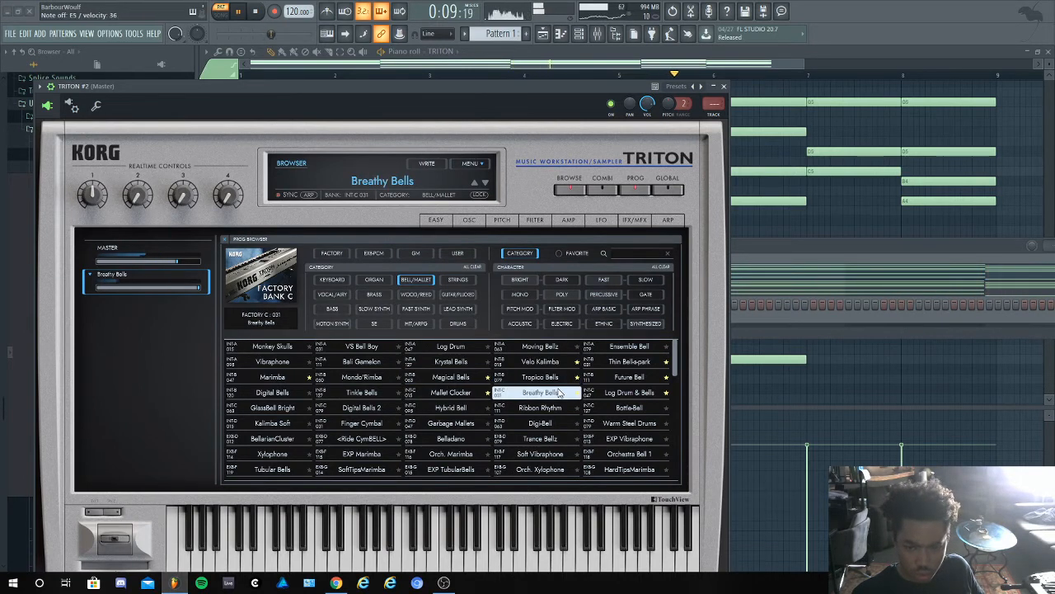
left_click(620, 394)
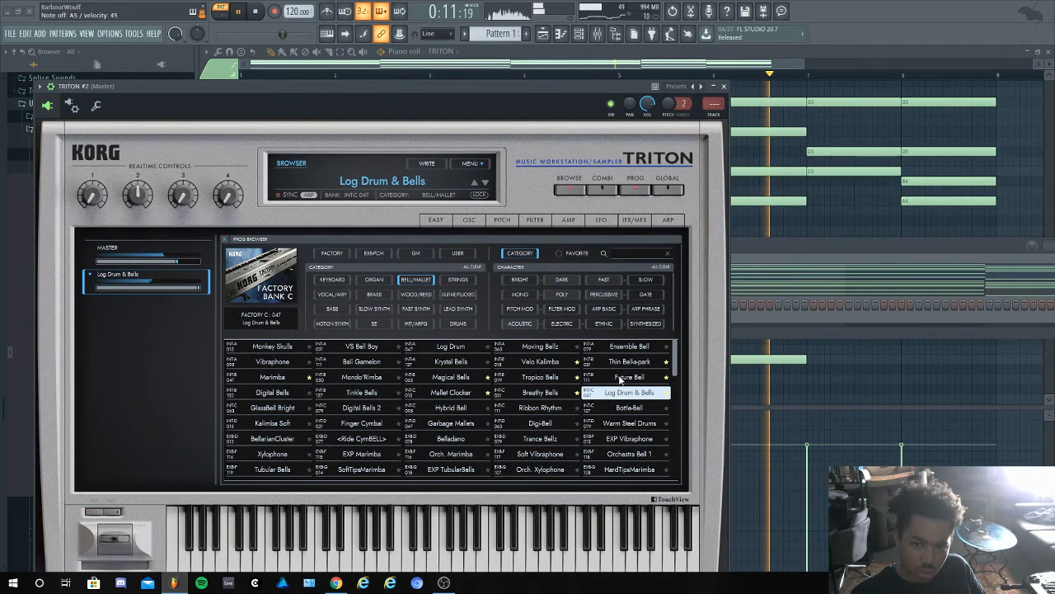
left_click(622, 378)
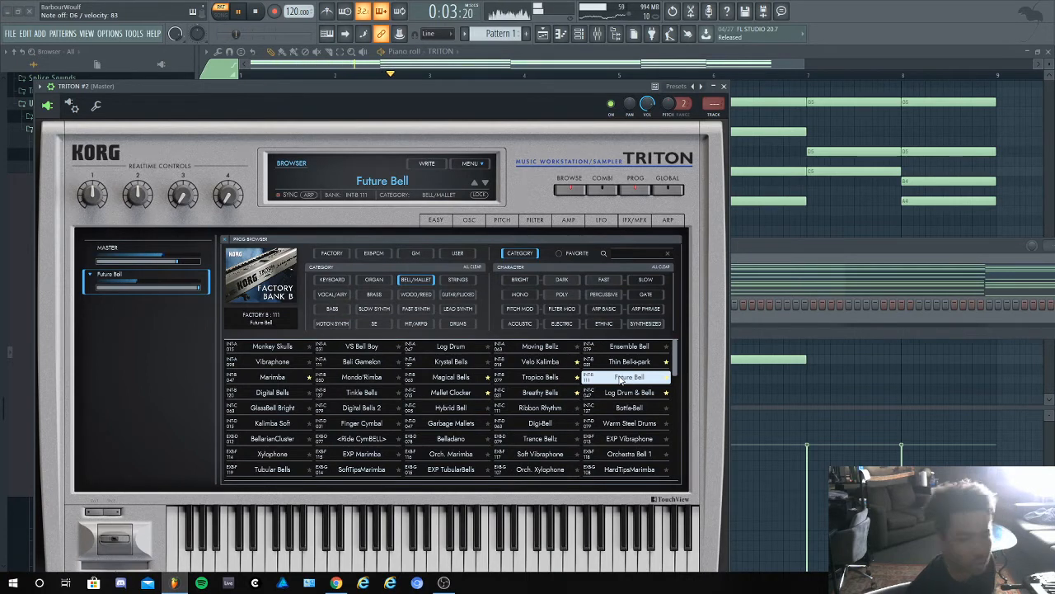
left_click(608, 366)
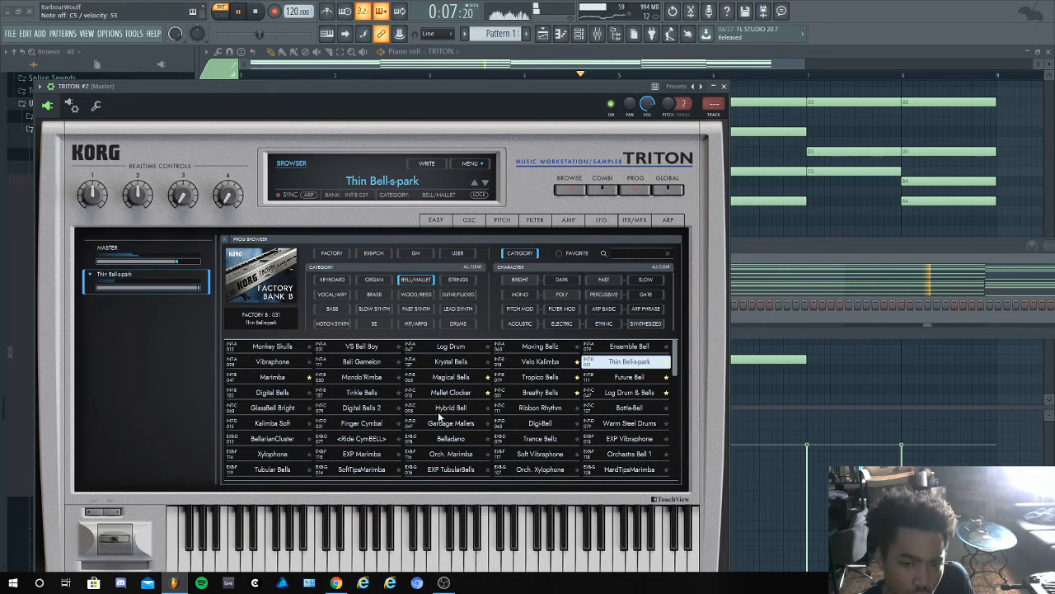
Try the EXP TubularBells program and load Trance Bellz in the second TRITON over the looping chords
scroll(438, 433, "down", 1)
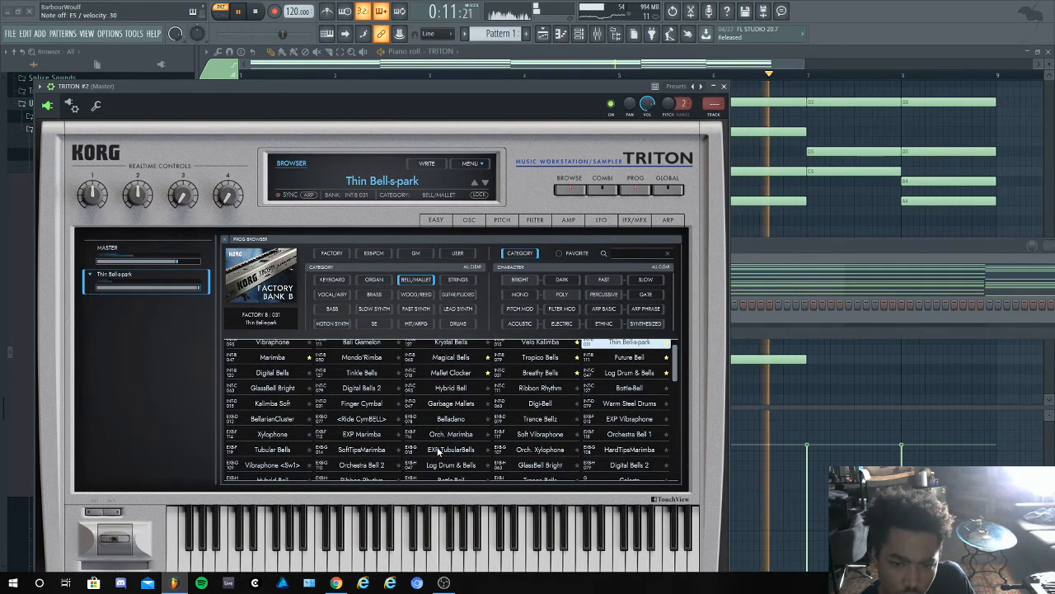
left_click(438, 449)
left_click(540, 419)
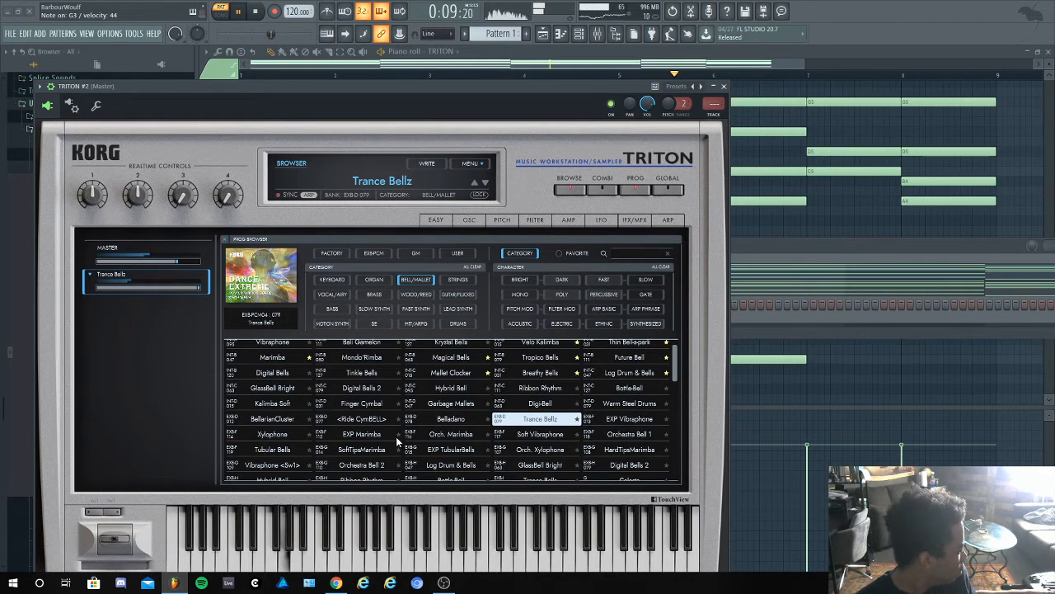
Load the Digital Bells 2 program in the second TRITON, close its window, and stop playback
scroll(474, 451, "down", 3)
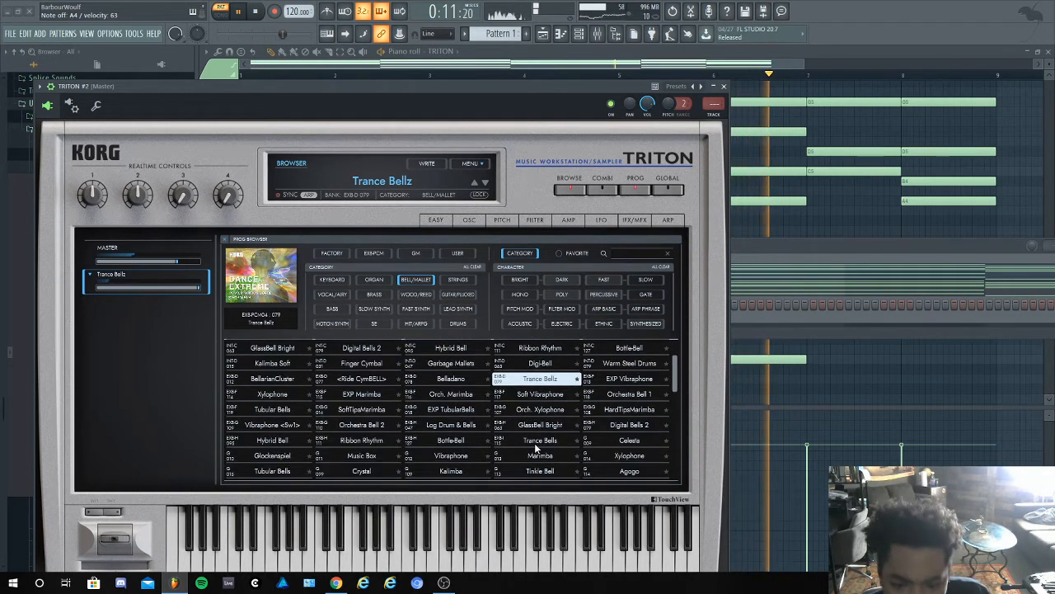
left_click(626, 424)
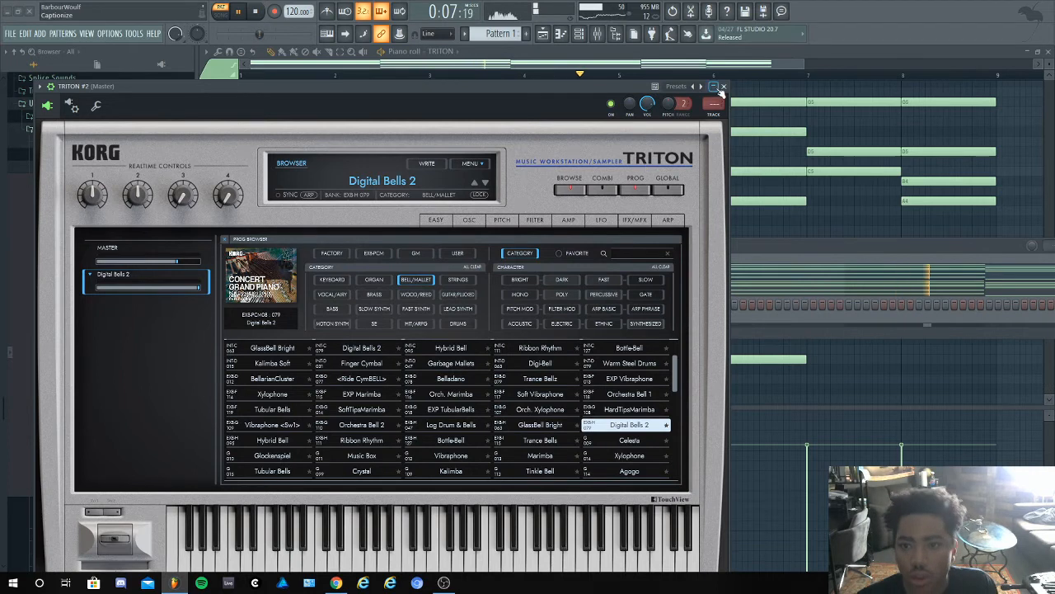
left_click(723, 87)
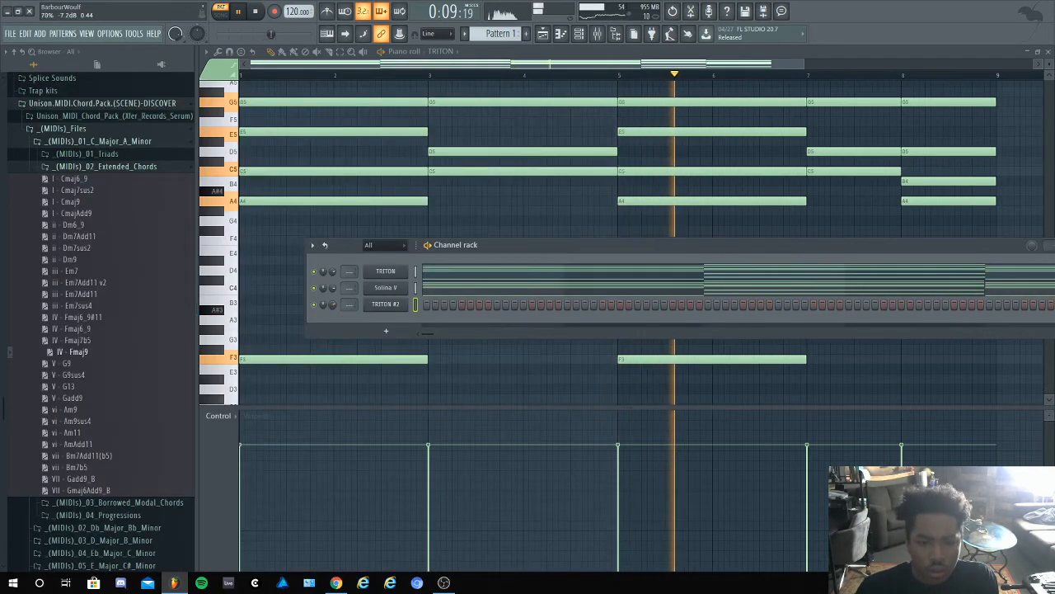
key("space")
Open the second TRITON's piano roll and enlarge the note grid above the velocity lane
right_click(404, 303)
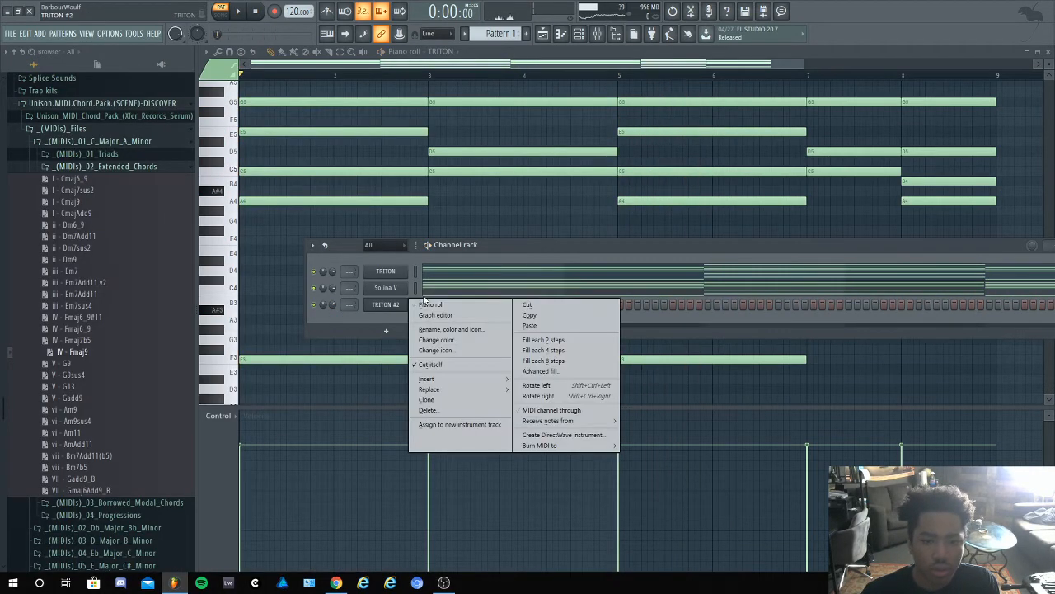
left_click(431, 305)
scroll(391, 208, "up", 3)
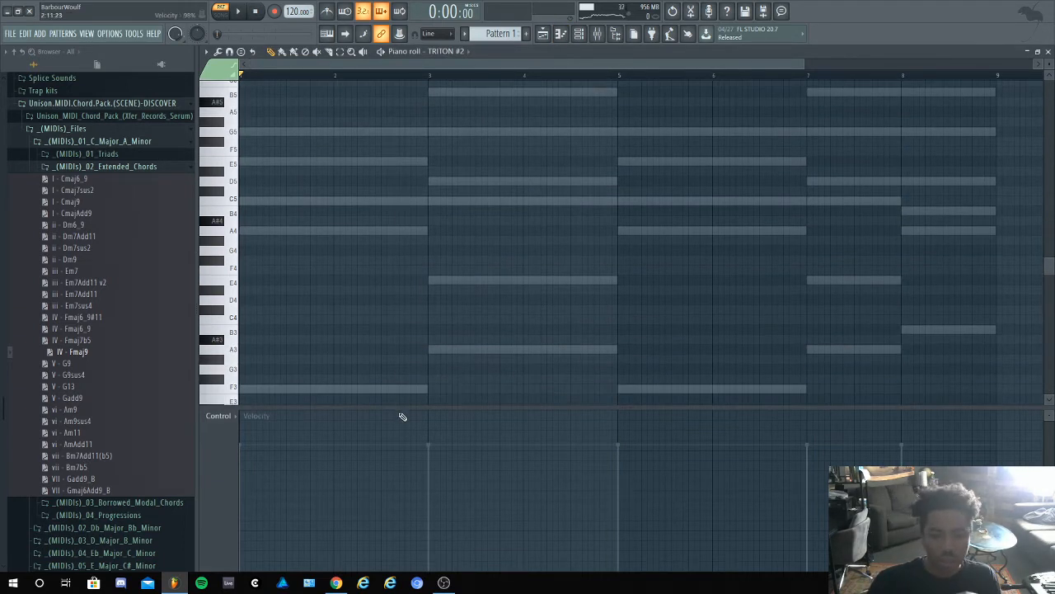
left_click_drag(399, 415, 393, 468)
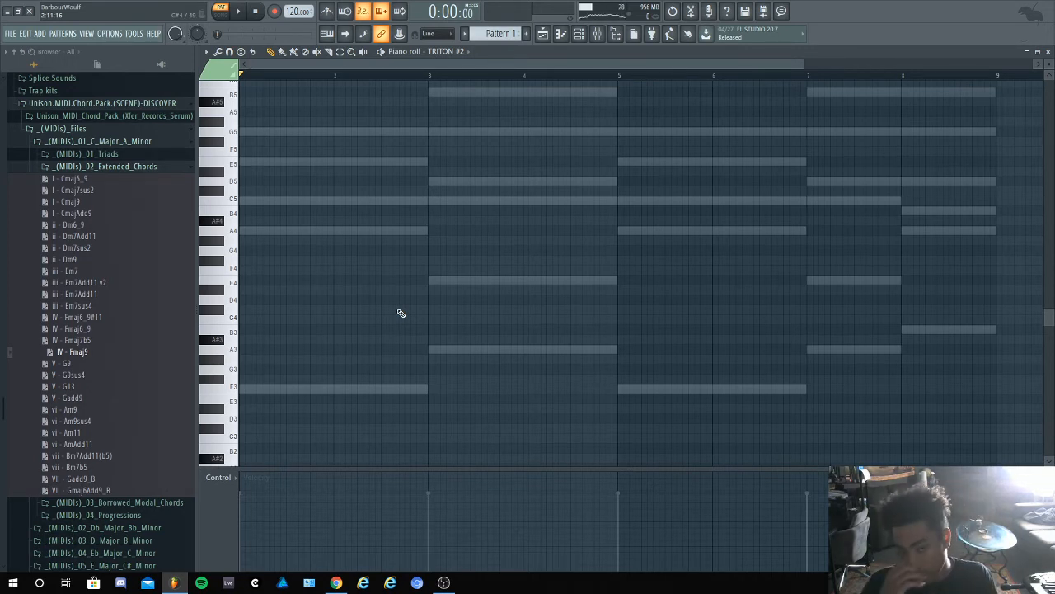
scroll(400, 314, "up", 3)
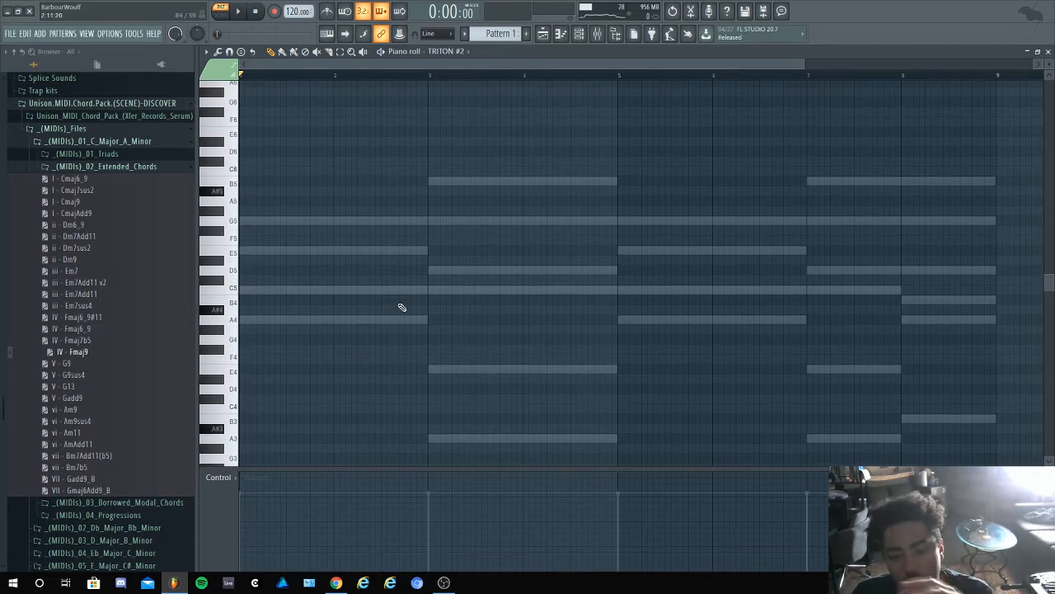
scroll(410, 305, "up", 1)
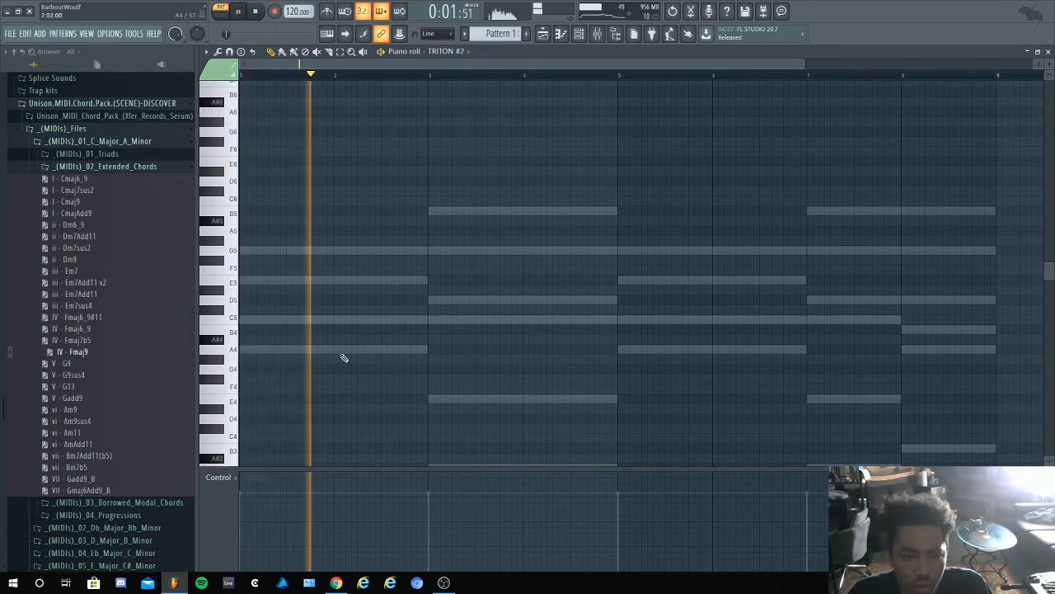
Place a short ascending A–C–E–G run in bar 2, raise it one octave, and play the pattern
key("space")
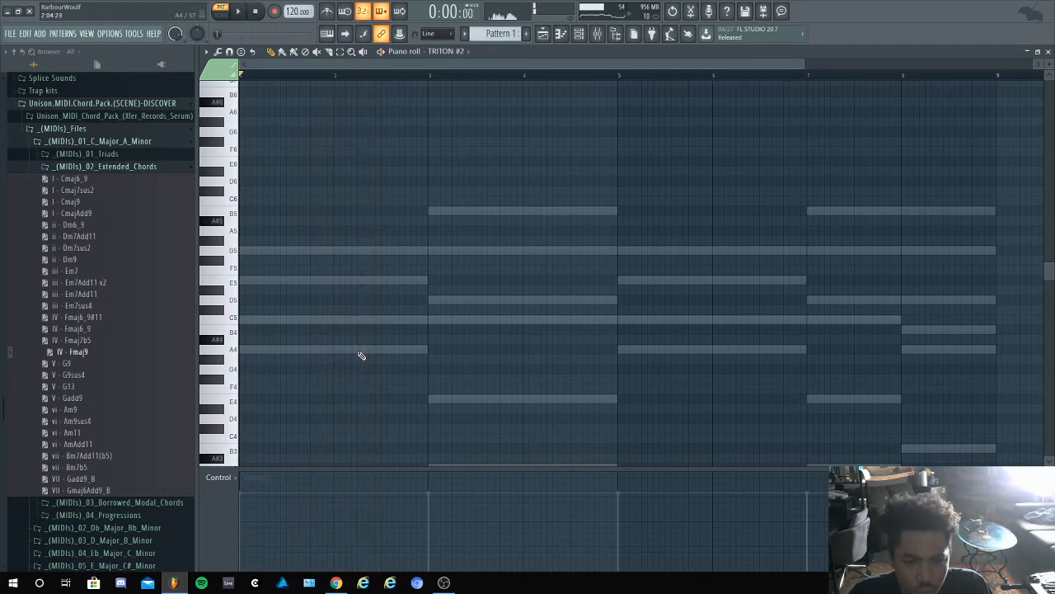
left_click(360, 354)
left_click_drag(538, 347, 339, 348)
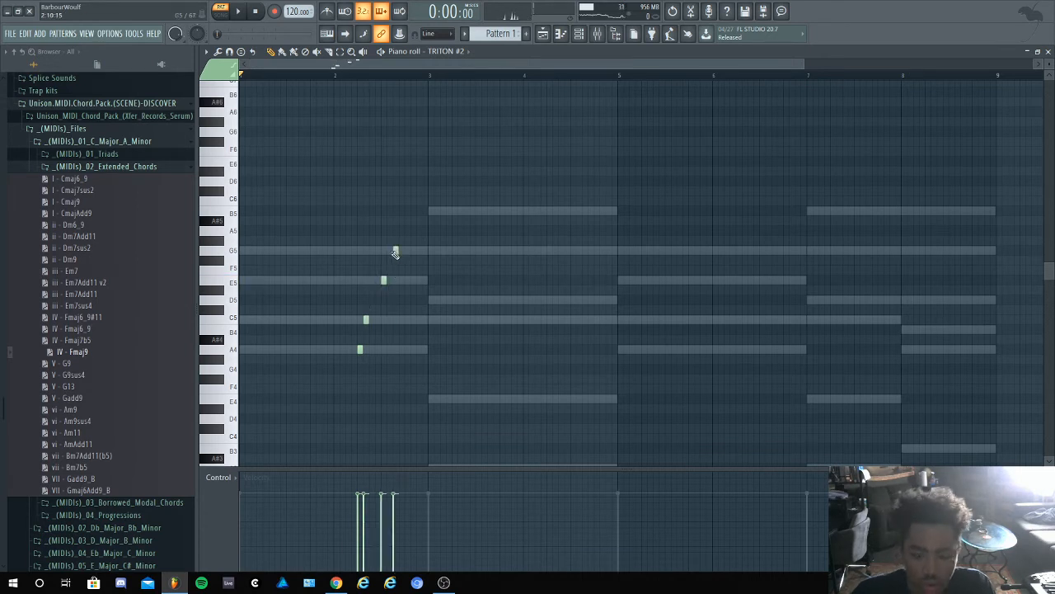
key("space")
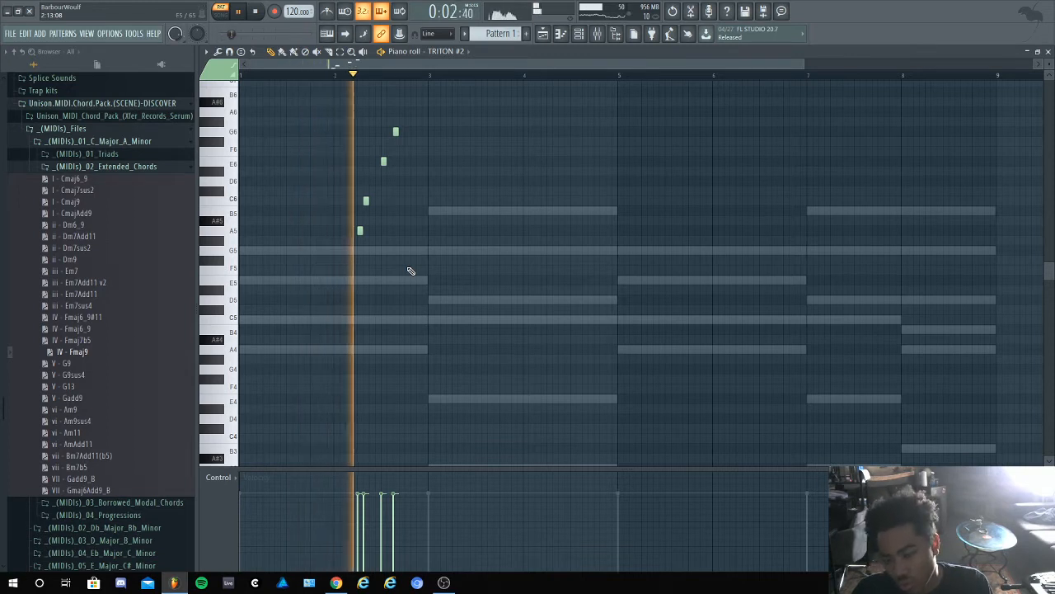
Move the C6 note slightly later to space the run evenly, and audition it with the metronome on
key("space")
key("space")
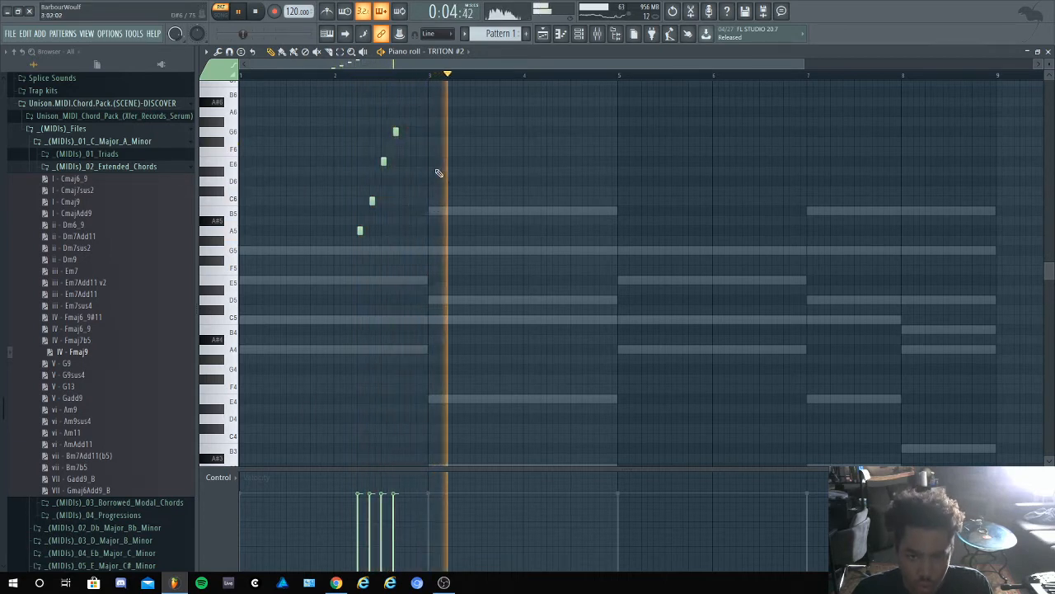
key("space")
key("space")
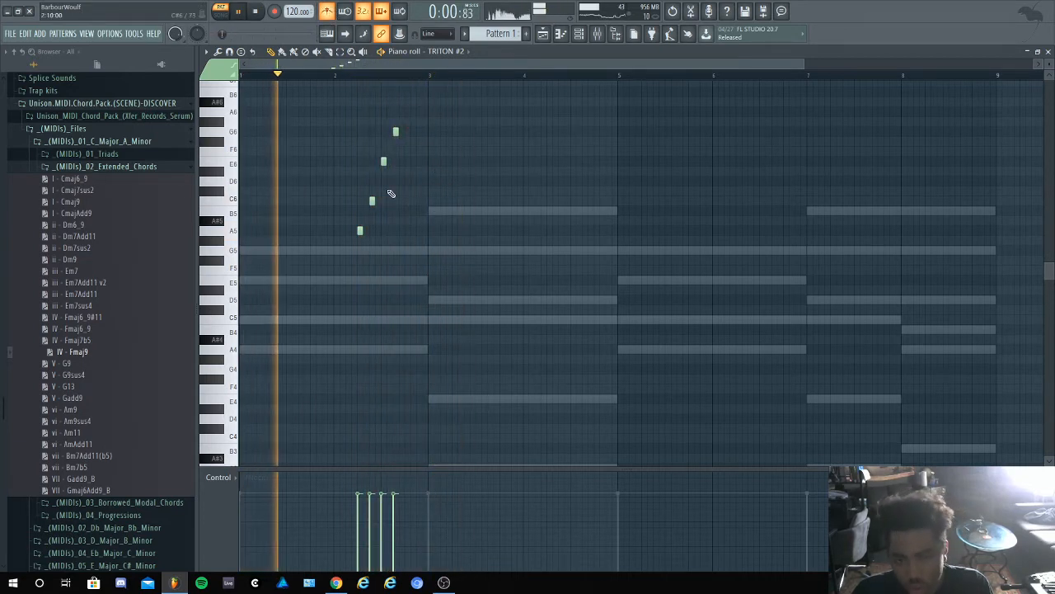
scroll(449, 228, "up", 1)
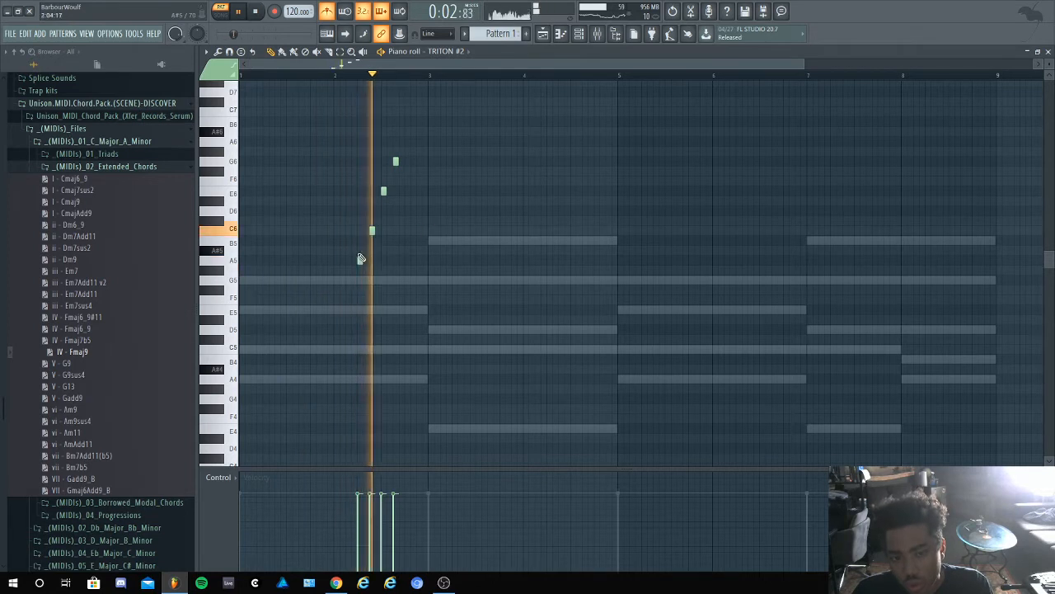
Shift the four-note run slightly earlier in bar 2 while listening to it against the chords
right_click(372, 230)
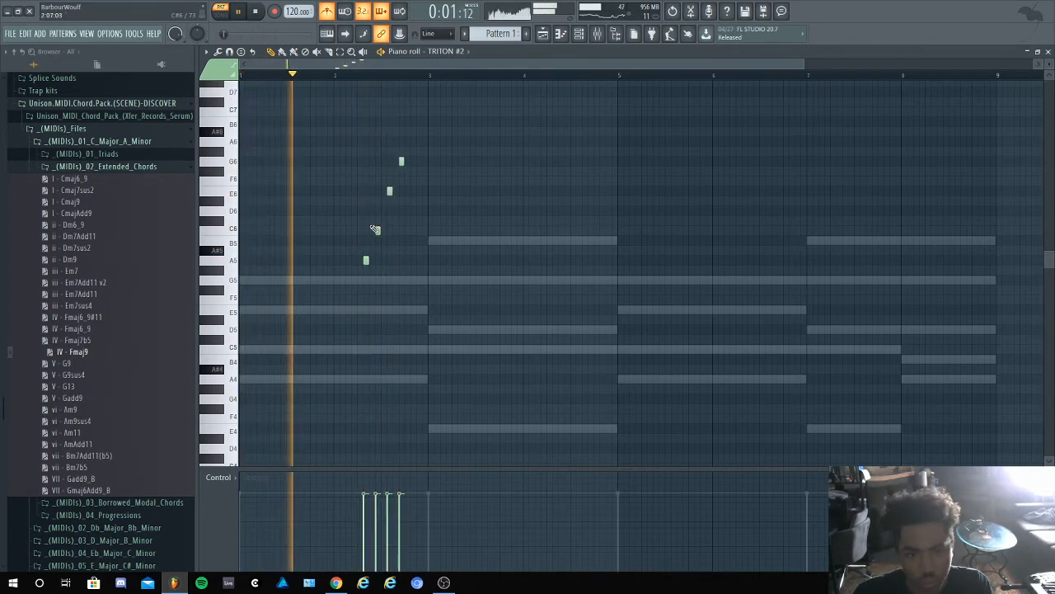
key("space")
key("shift+Left")
key("space")
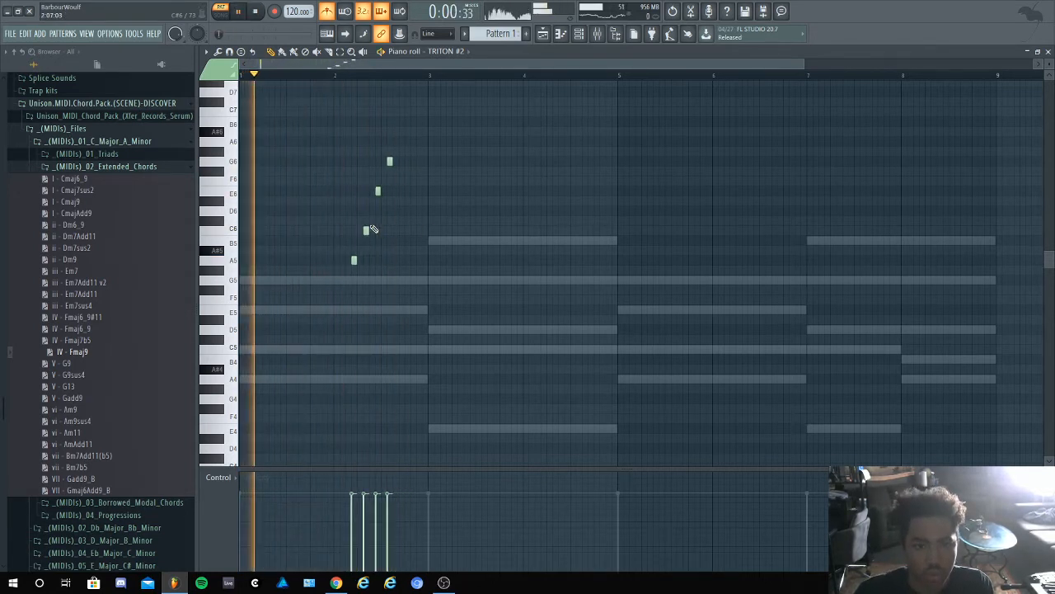
key("shift+Left")
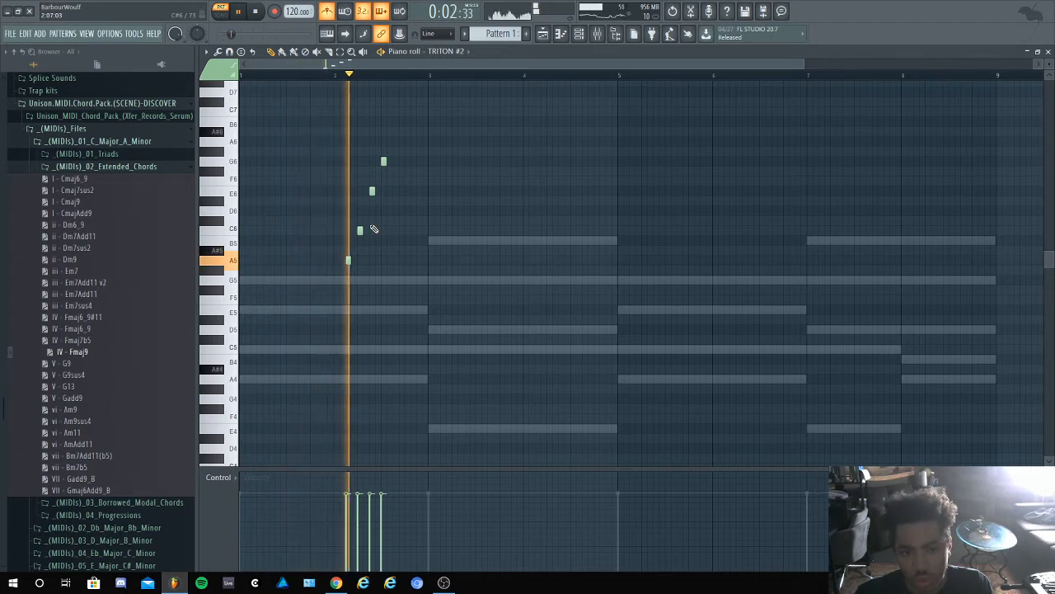
Try shifting the four-note run toward the end of bar 2 and play it back
key("space")
key("shift+Right")
key("shift+Right")
key("shift+Right")
key("space")
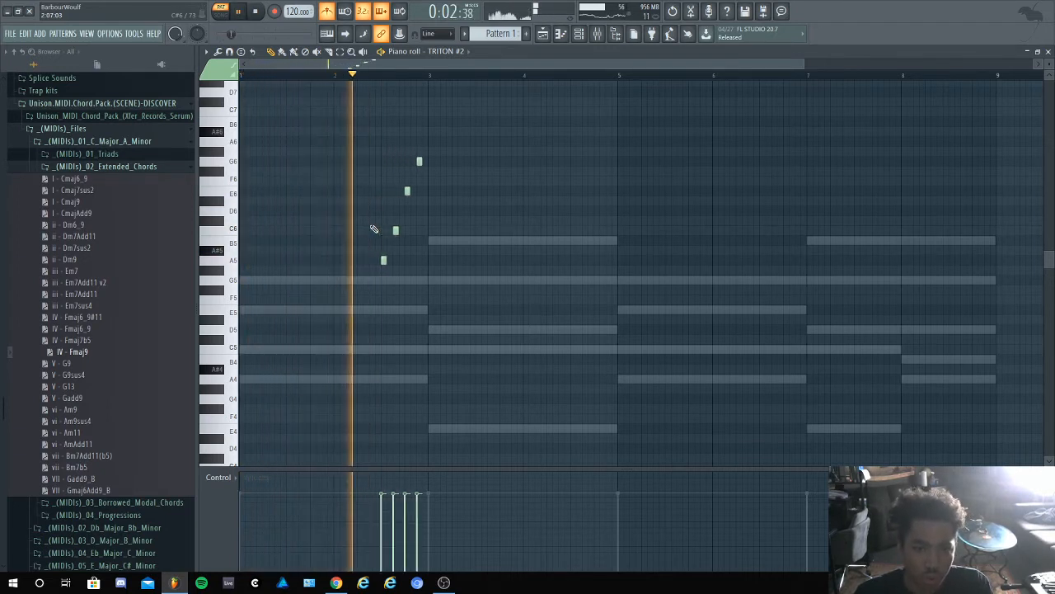
Shift the four-note run earlier so it begins at the start of bar 2, and play the pattern
key("space")
key("shift+Left")
key("shift+Left")
key("shift+Left")
key("shift+Left")
key("space")
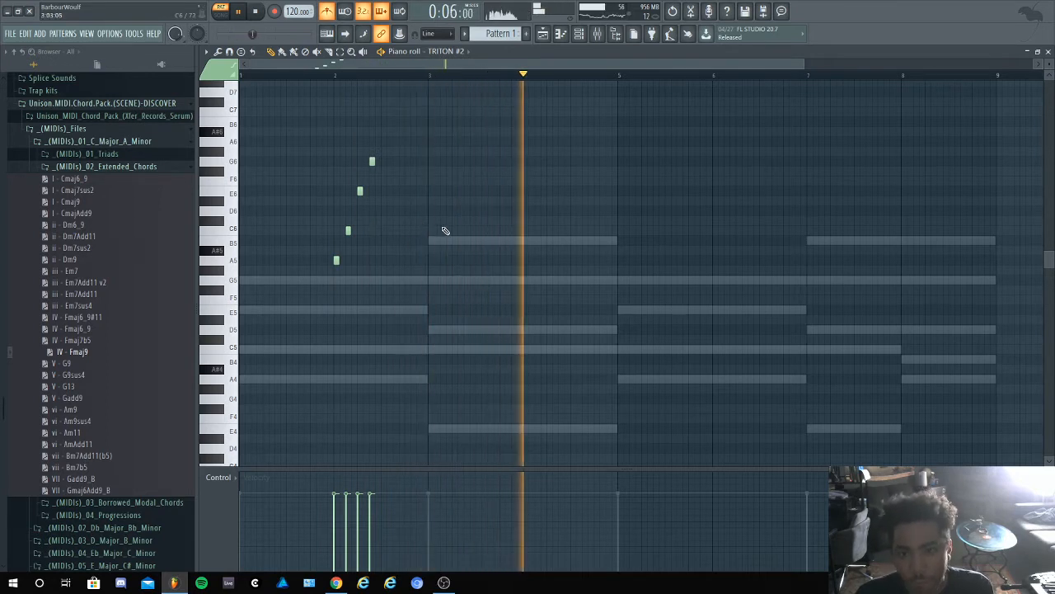
Duplicate the four-note run, move the copy to the start of bar 6, and deselect it
key("ctrl+b")
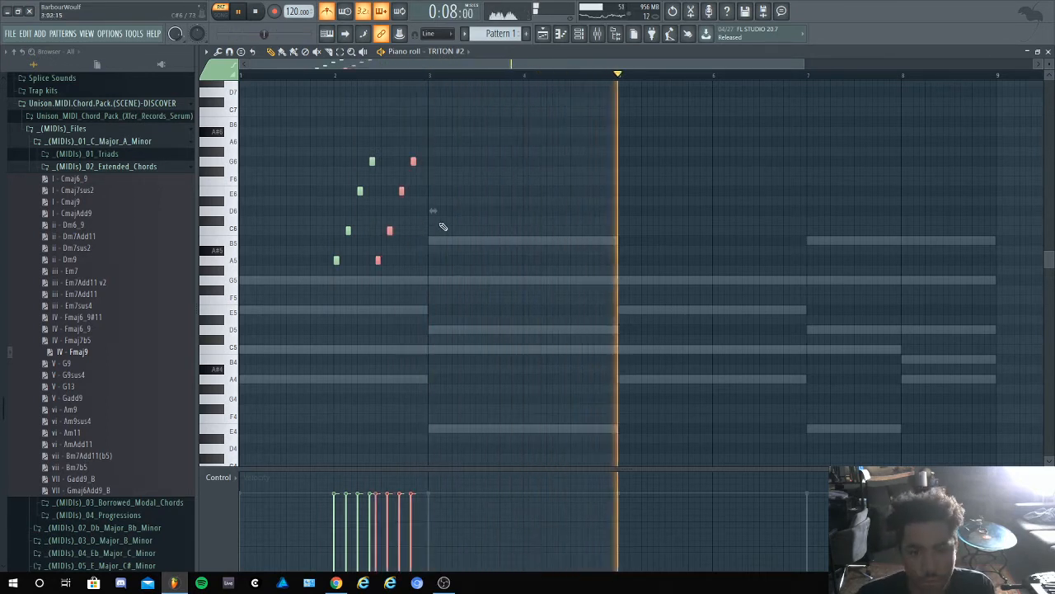
right_click(377, 259)
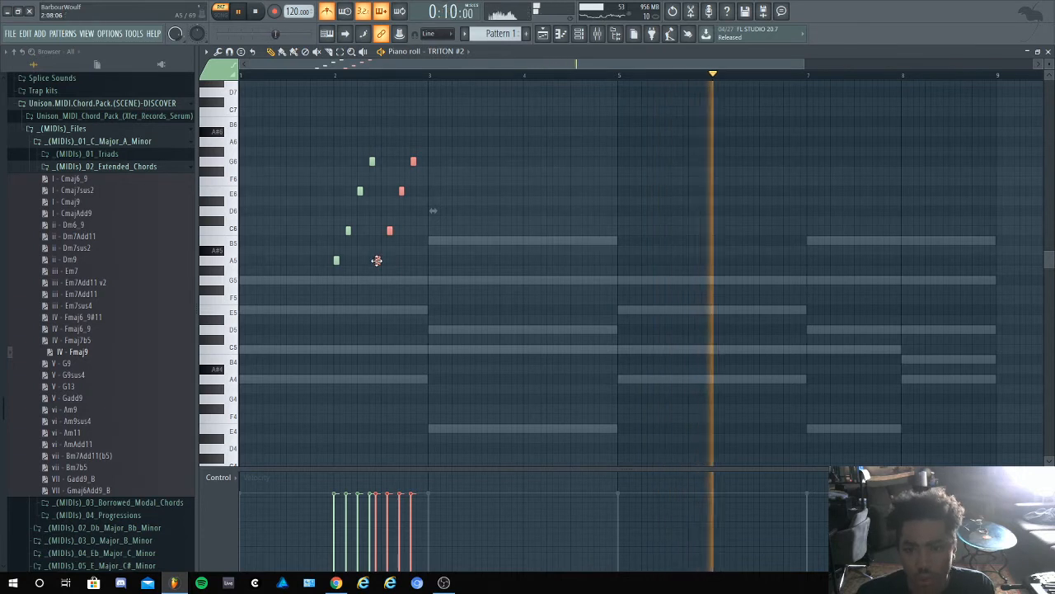
left_click_drag(377, 259, 713, 260)
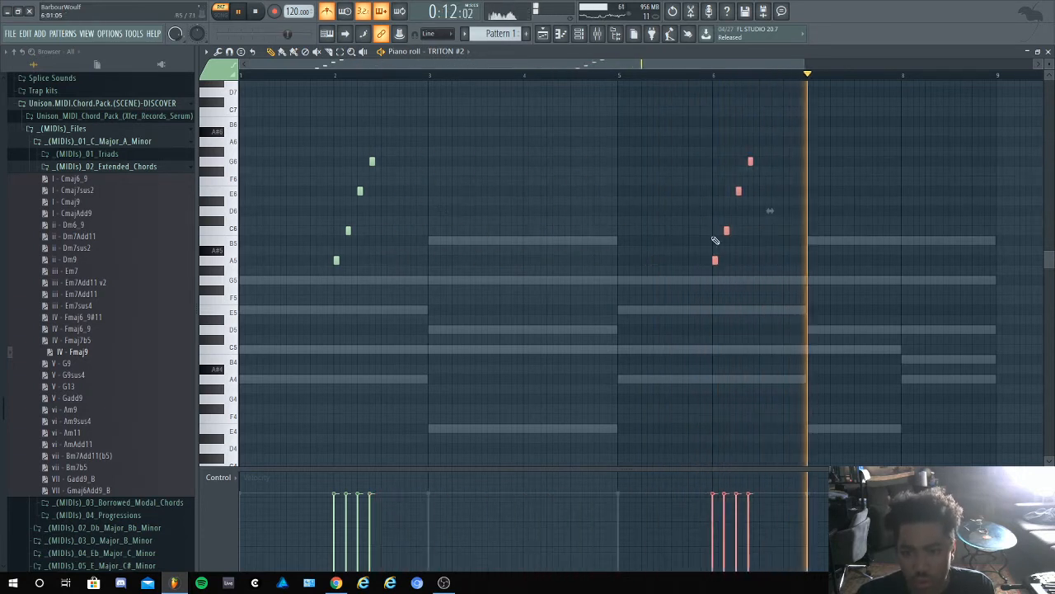
left_click(703, 227, "ctrl")
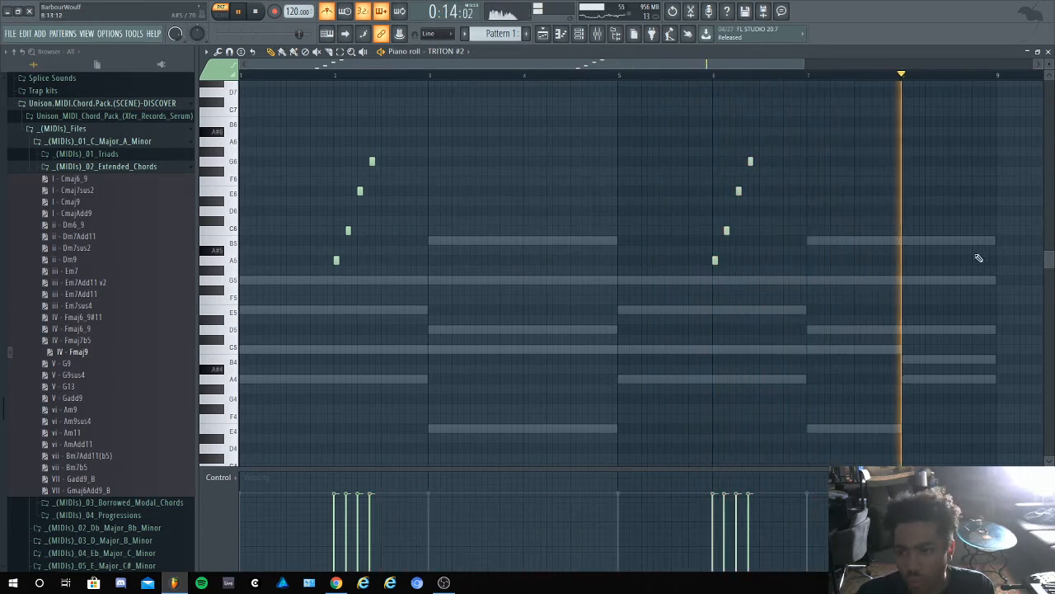
Add a short B5 note midway through bar 8 and a short A5 note at the start of bar 1, auditioning them
left_click(951, 240)
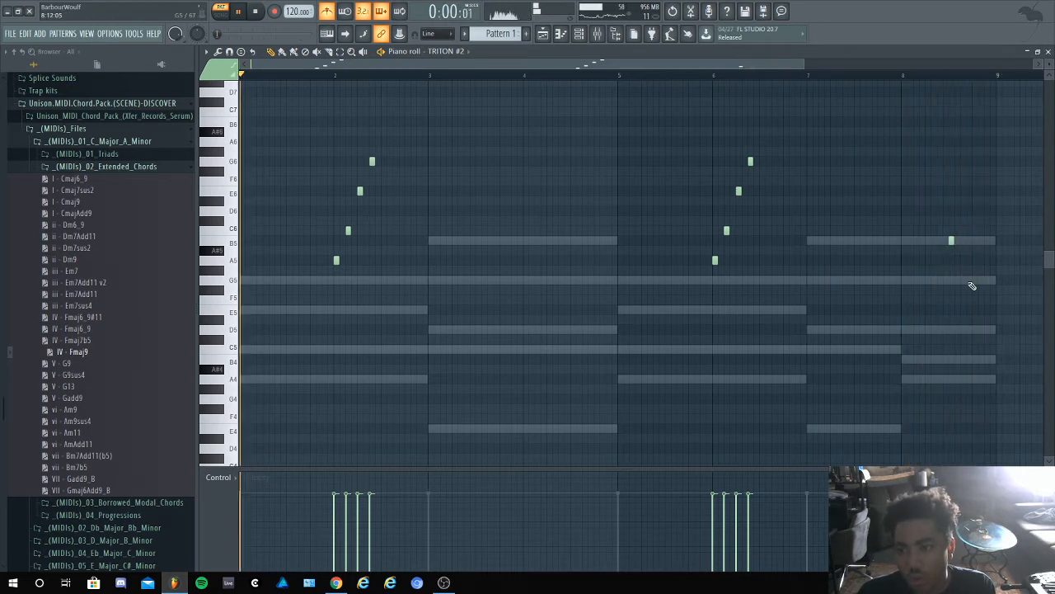
left_click(944, 72)
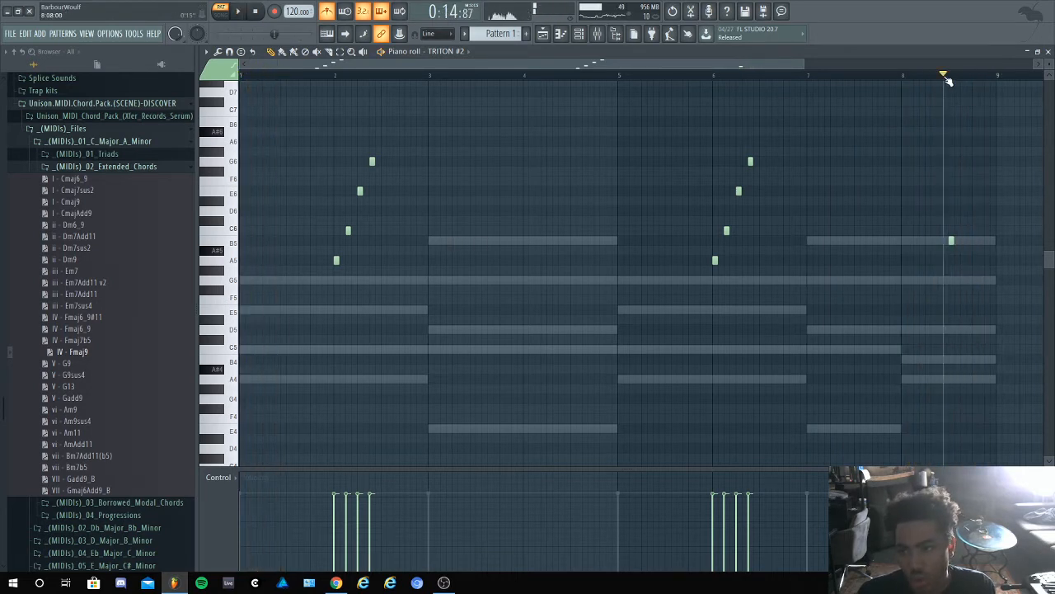
key("space")
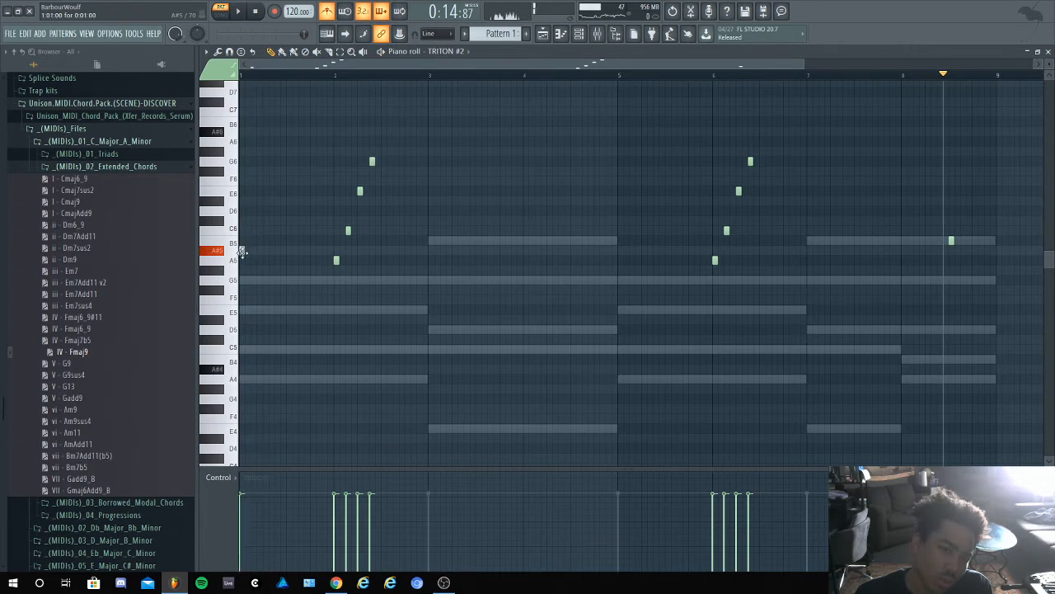
left_click(243, 259)
key("space")
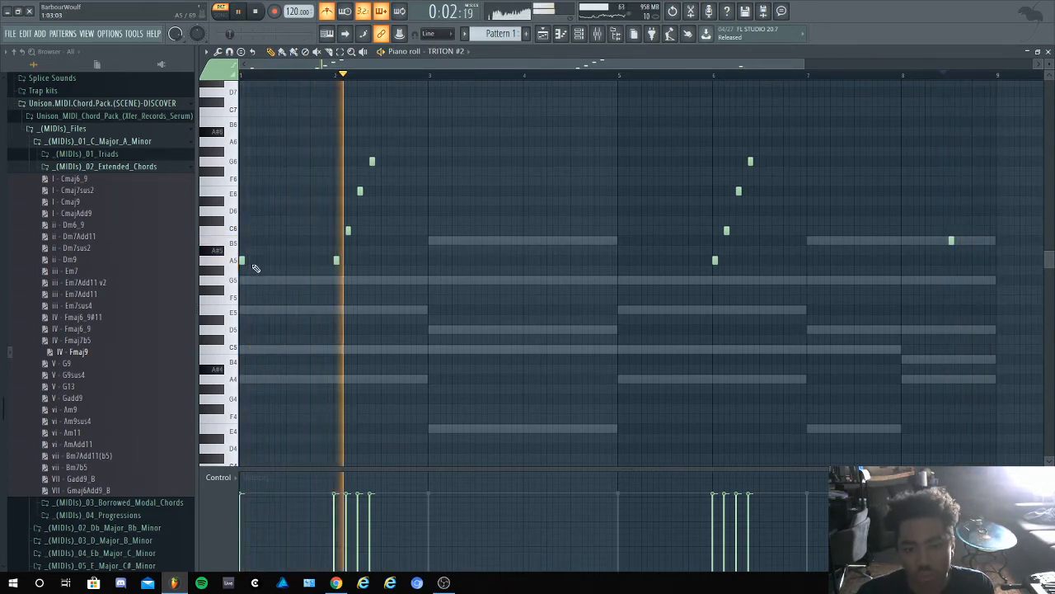
Reopen the second TRITON from the channel rack, view its pitch settings, and return to the program browser
left_click(579, 37)
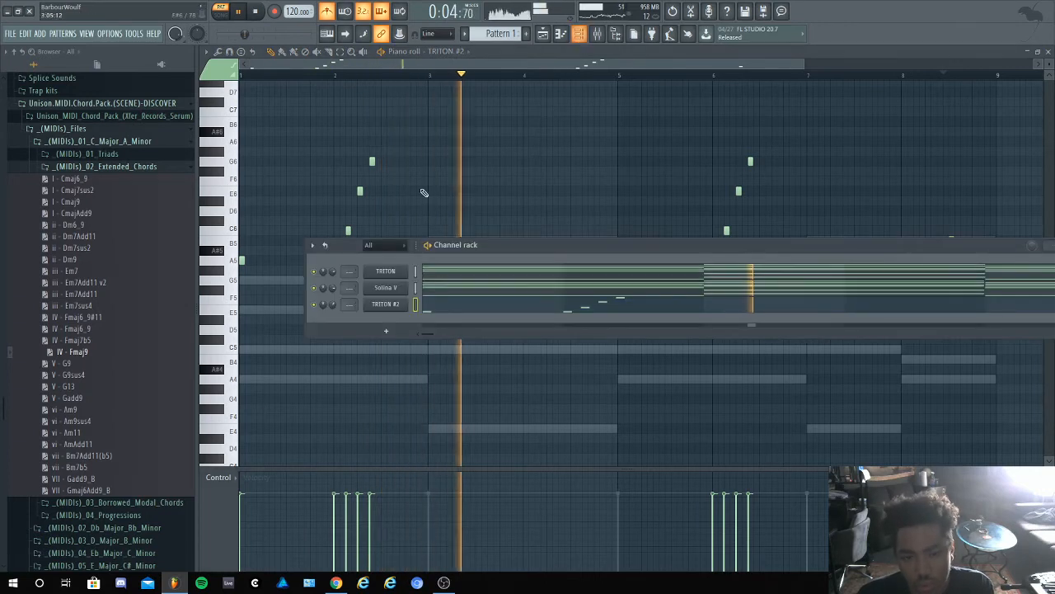
left_click(385, 303)
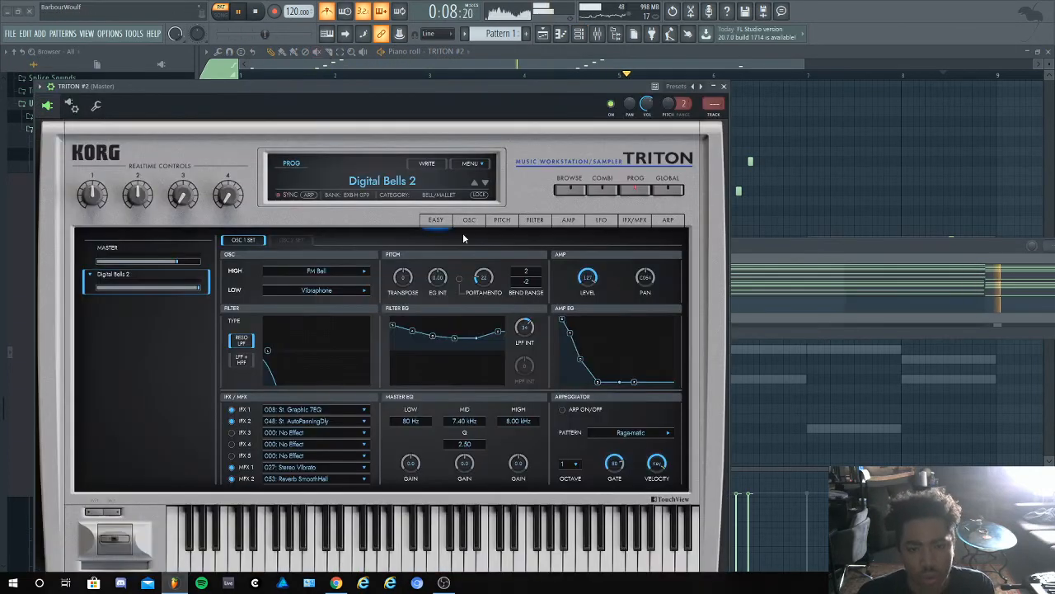
left_click(502, 220)
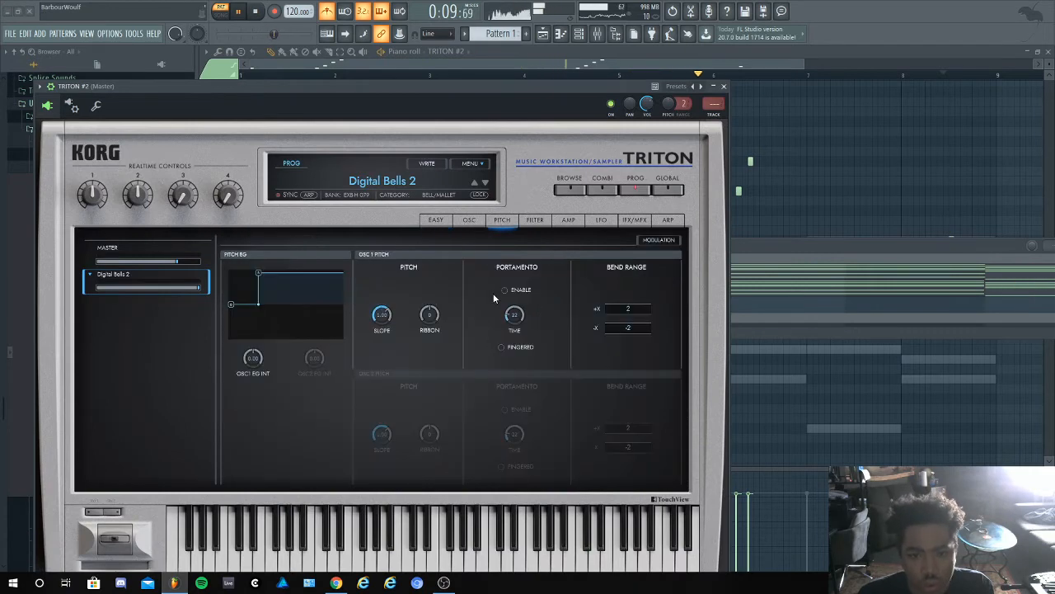
left_click(568, 190)
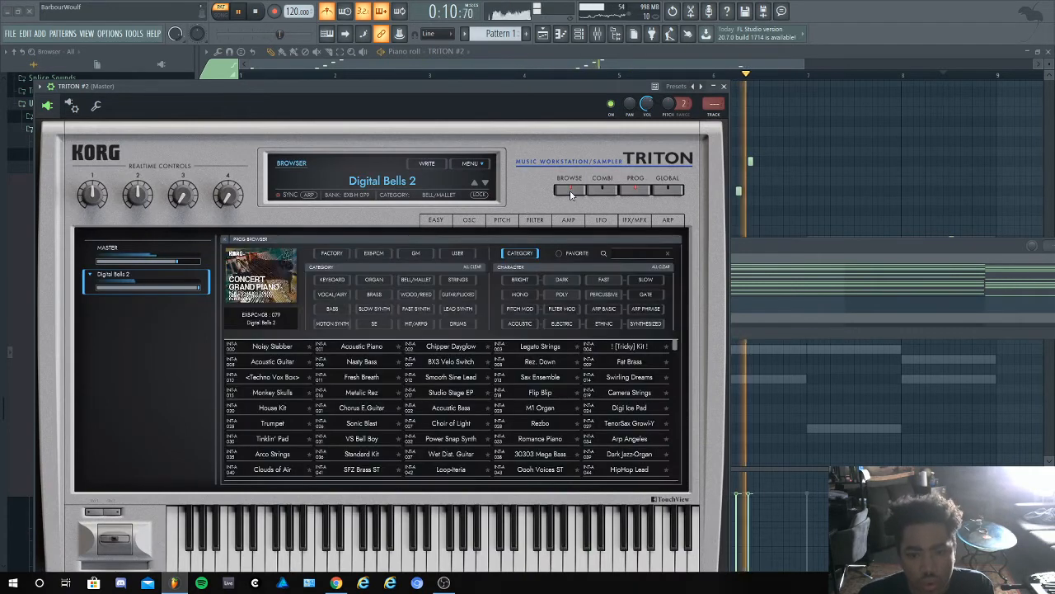
Filter the second TRITON's programs to Bell/Mallet, stop playback, and load GlassBell Bright
left_click(536, 395)
left_click(416, 279)
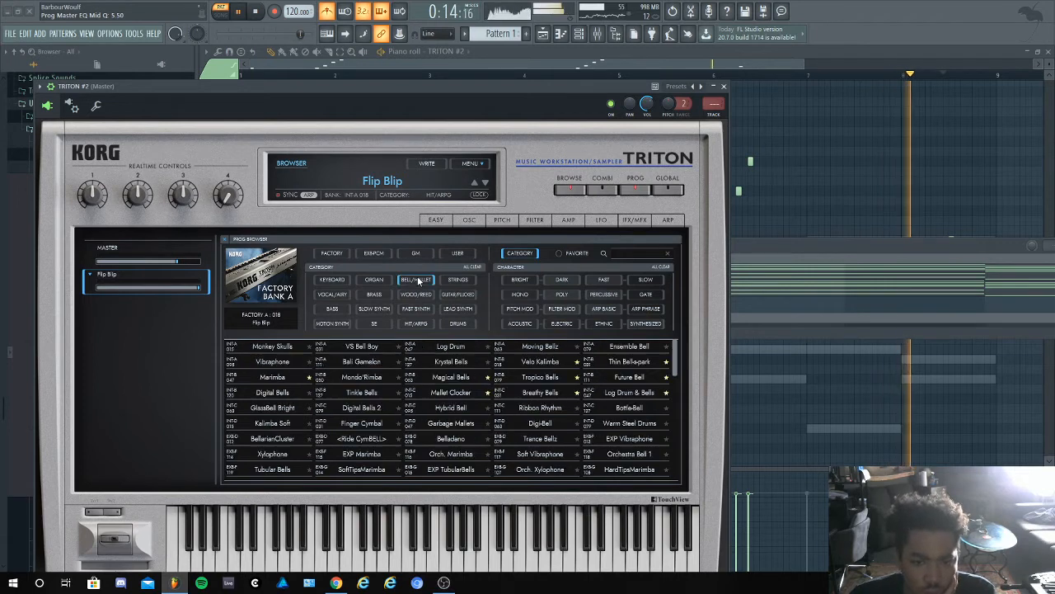
left_click(236, 10)
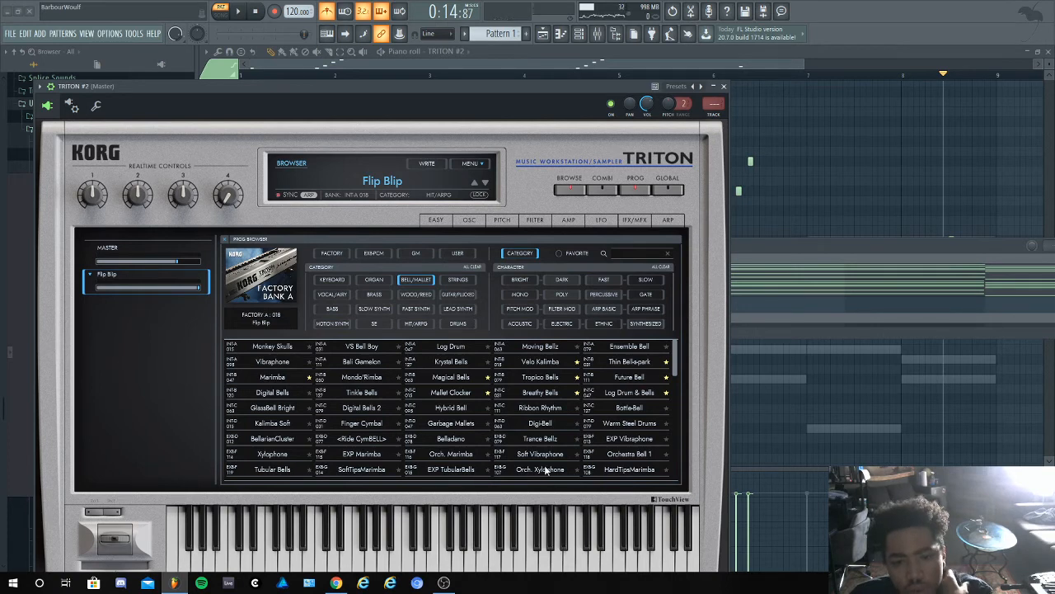
scroll(484, 432, "down", 2)
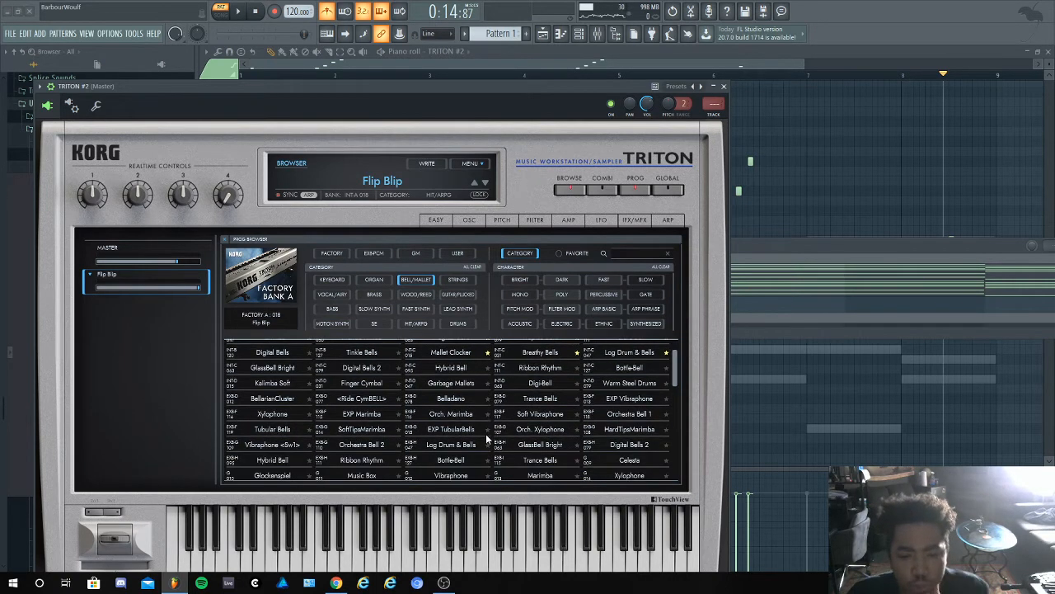
left_click(522, 446)
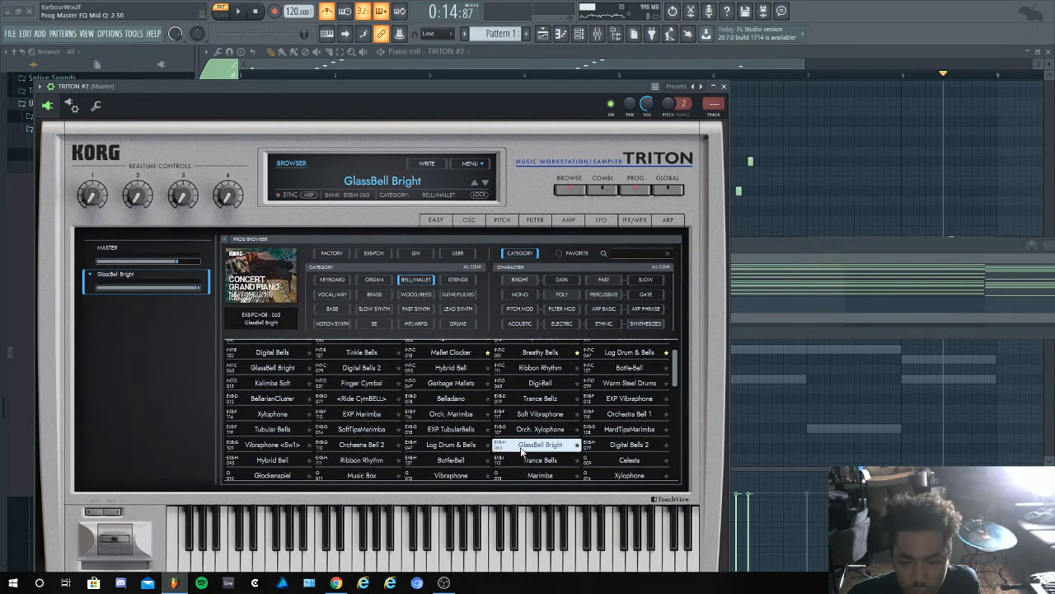
Audition the current bell program, load Bottle-Bell on the second TRITON instead, and close its window during playback
key("space")
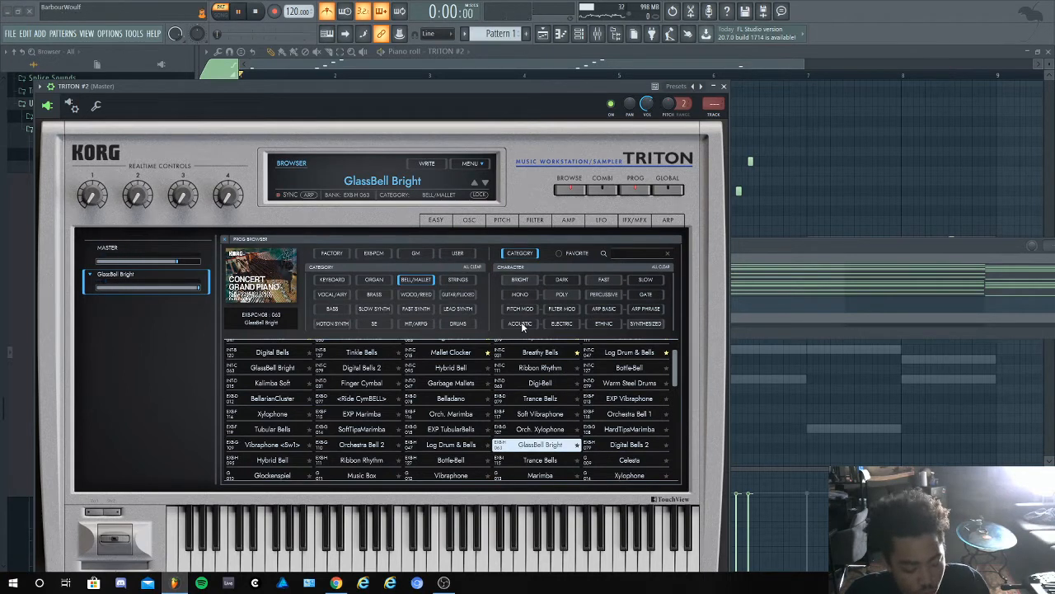
left_click(437, 463)
key("space")
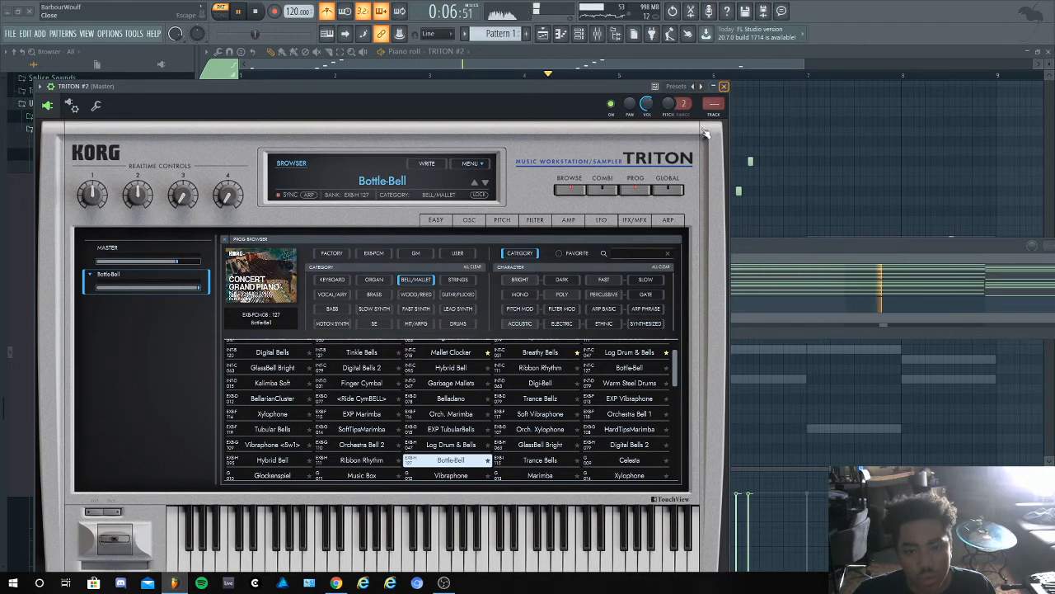
left_click(724, 87)
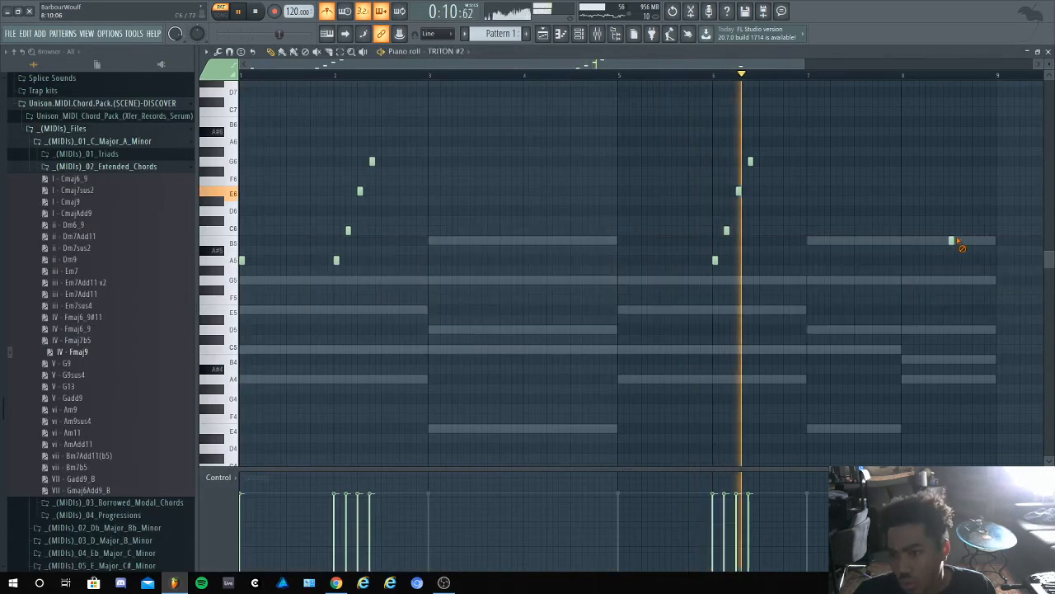
Delete the short notes in bars 1 and 8, then set the second TRITON's channel volume to 34% and stop playback
right_click(242, 261)
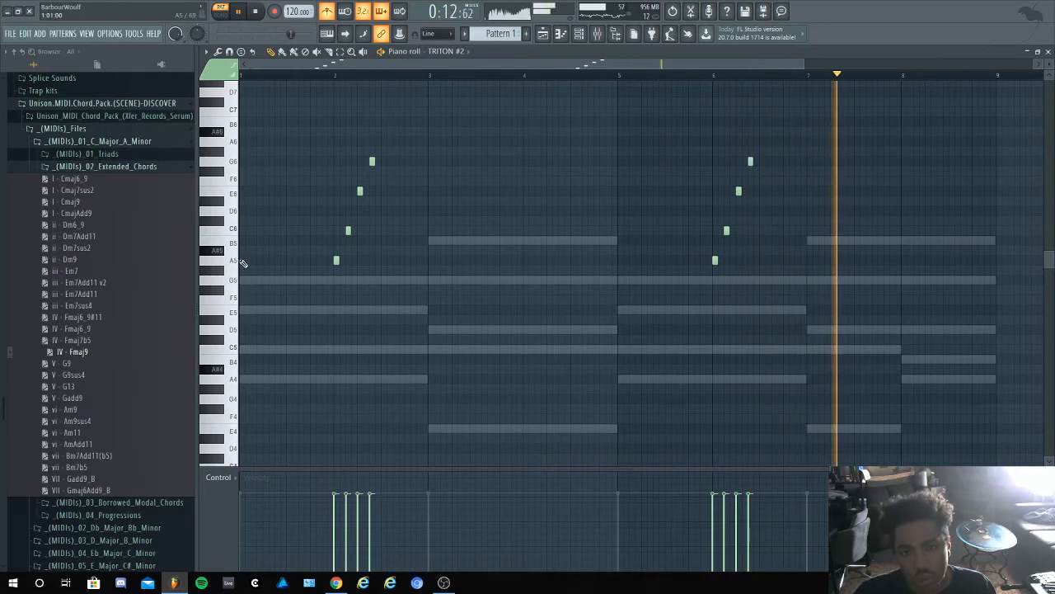
left_click(579, 33)
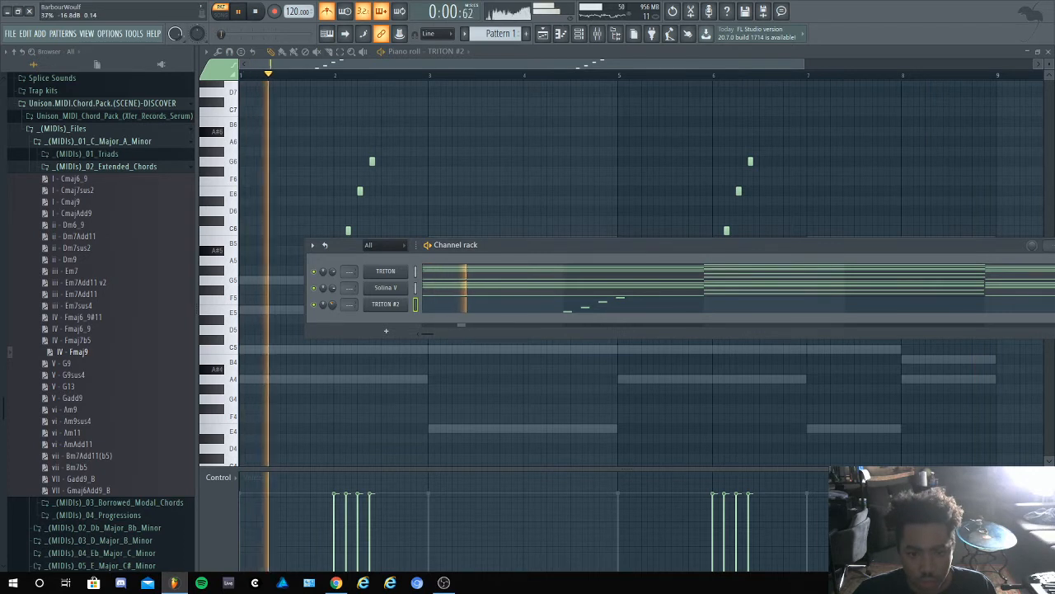
key("space")
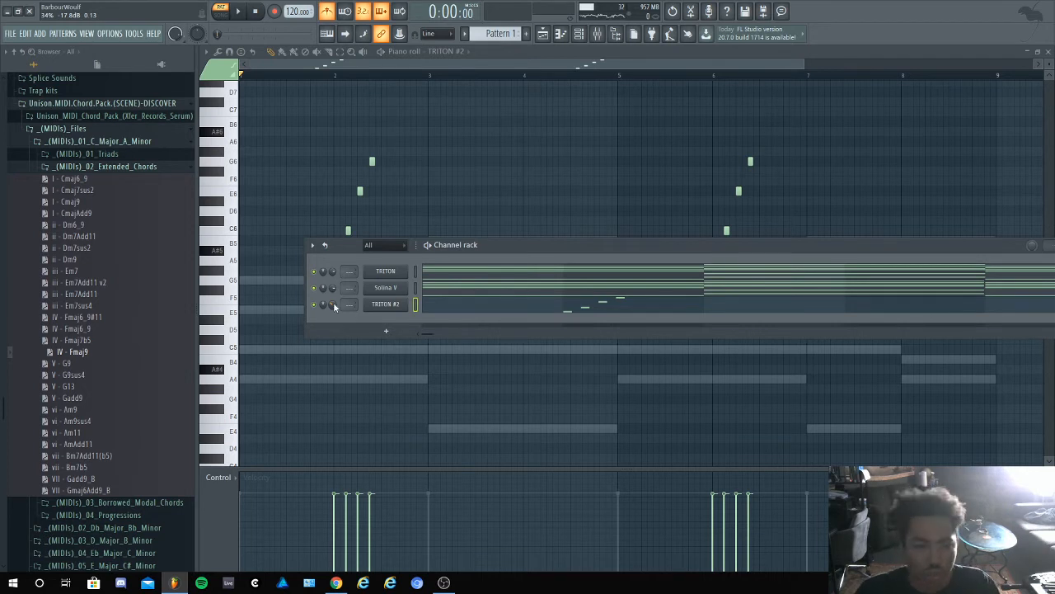
Add a Minimonsta synth channel to the project and close its plugin window
left_click(96, 108)
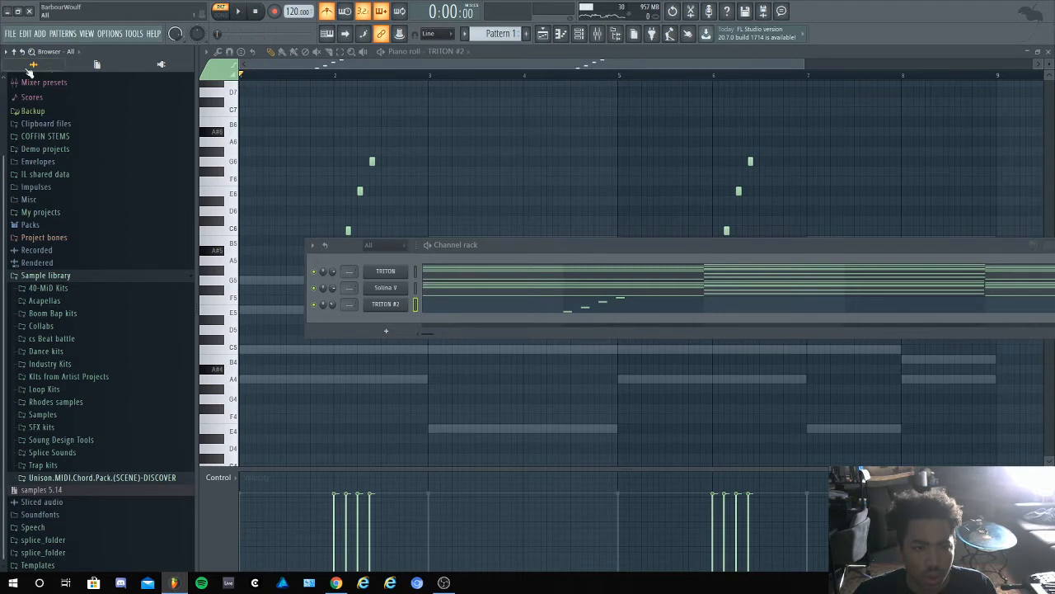
left_click(39, 34)
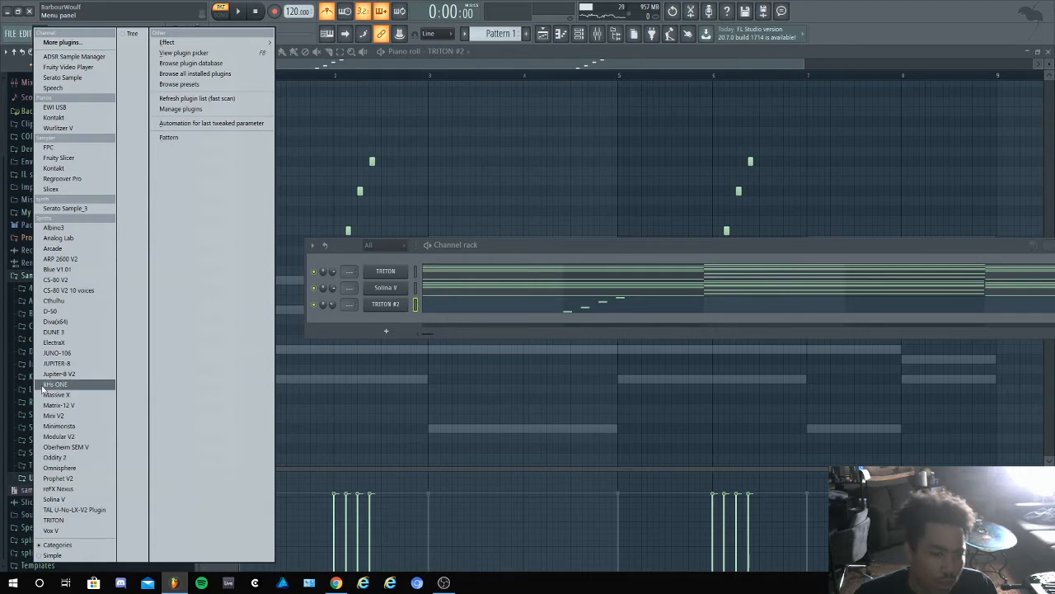
left_click(75, 427)
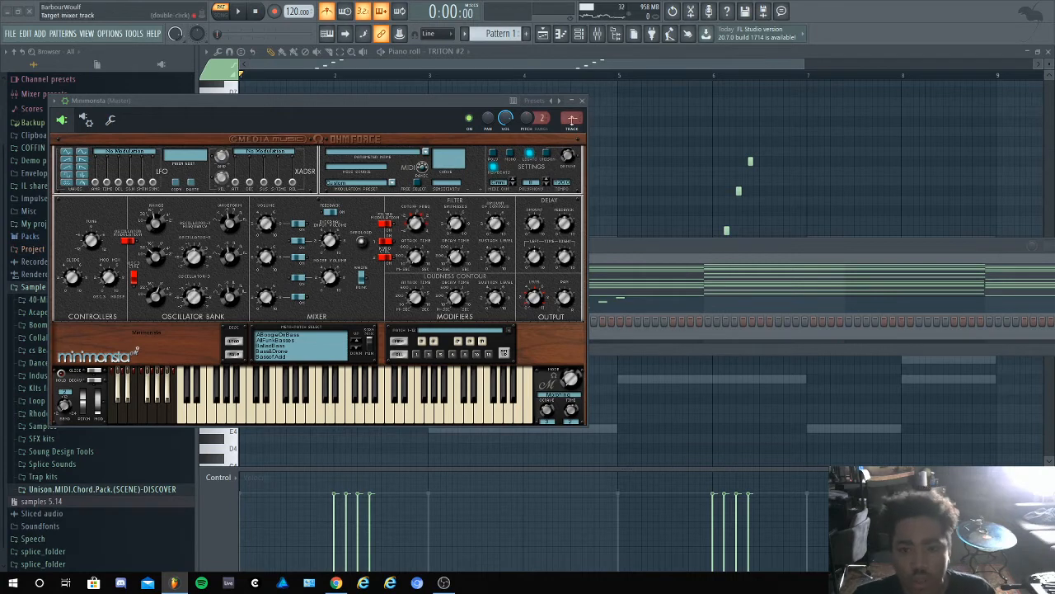
left_click(582, 101)
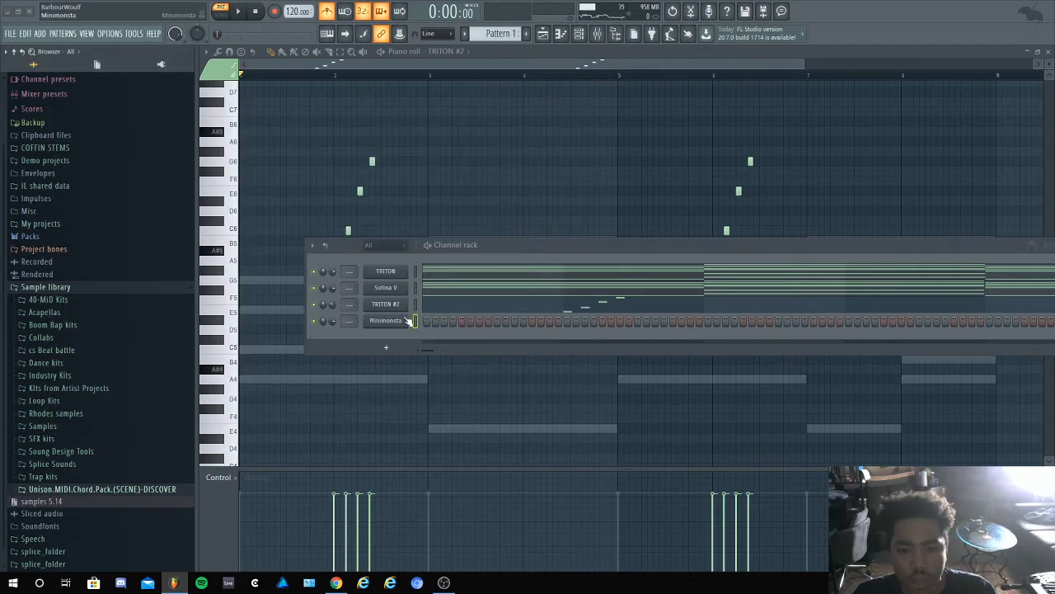
Open Minimonsta's piano roll and place two consecutive short F4 notes at the start of bar 1, auditioning them with the pattern
right_click(404, 321)
left_click(425, 322)
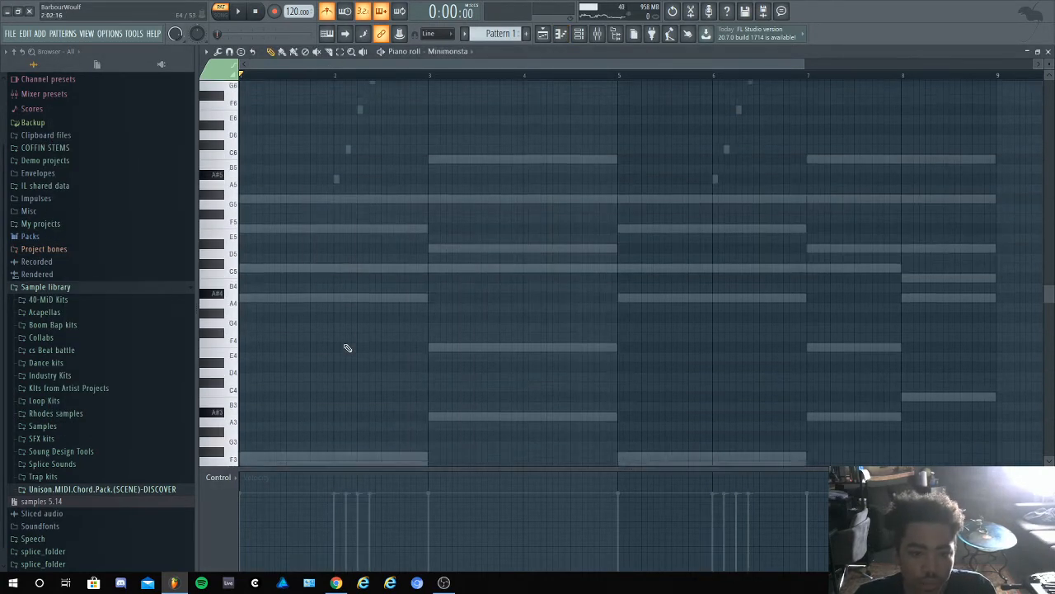
scroll(347, 348, "down", 2)
scroll(283, 357, "down", 2)
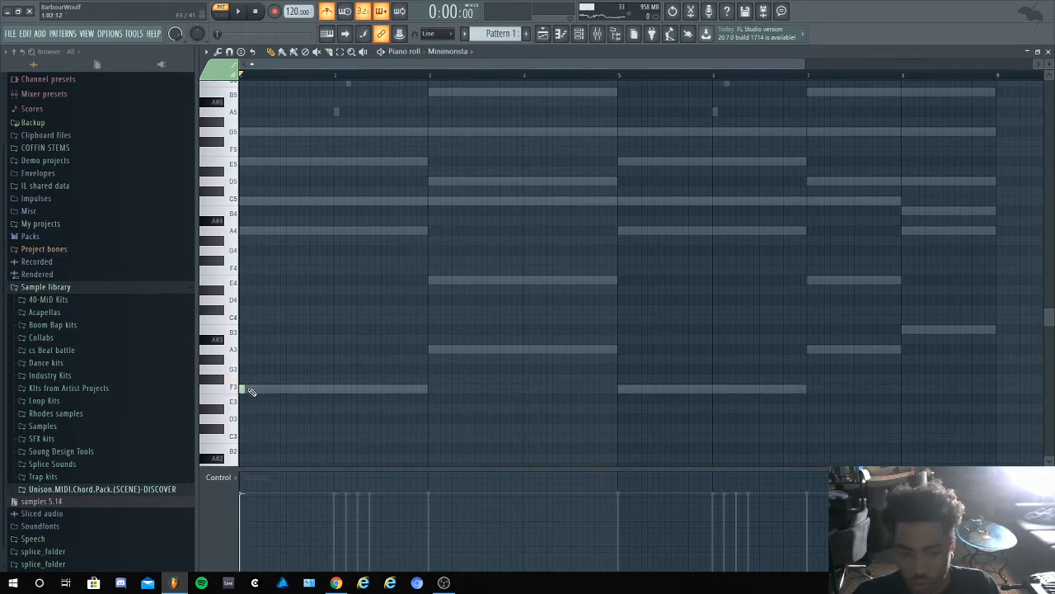
key("space")
key("space")
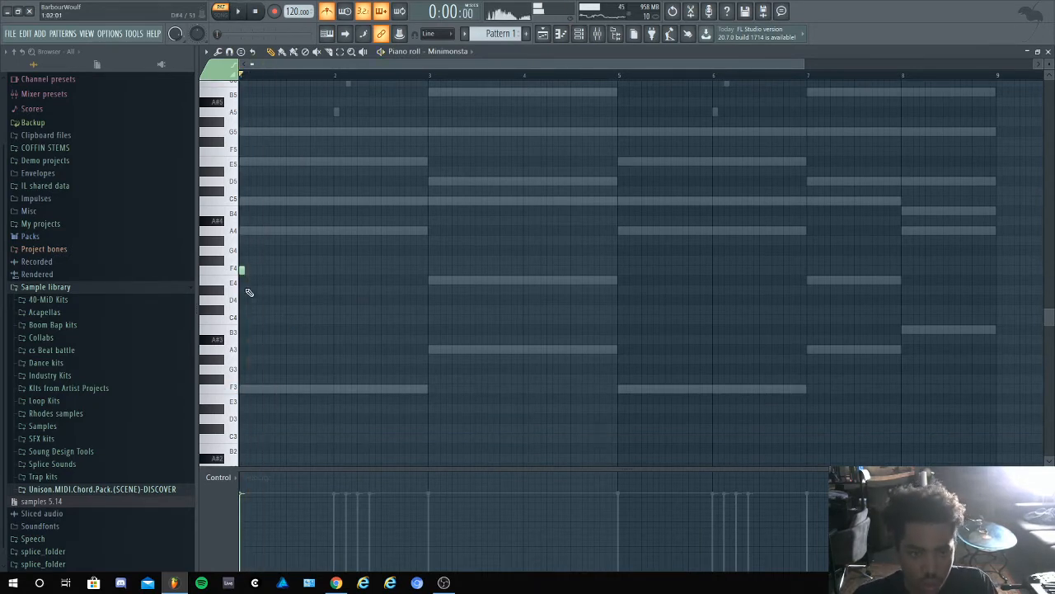
key("space")
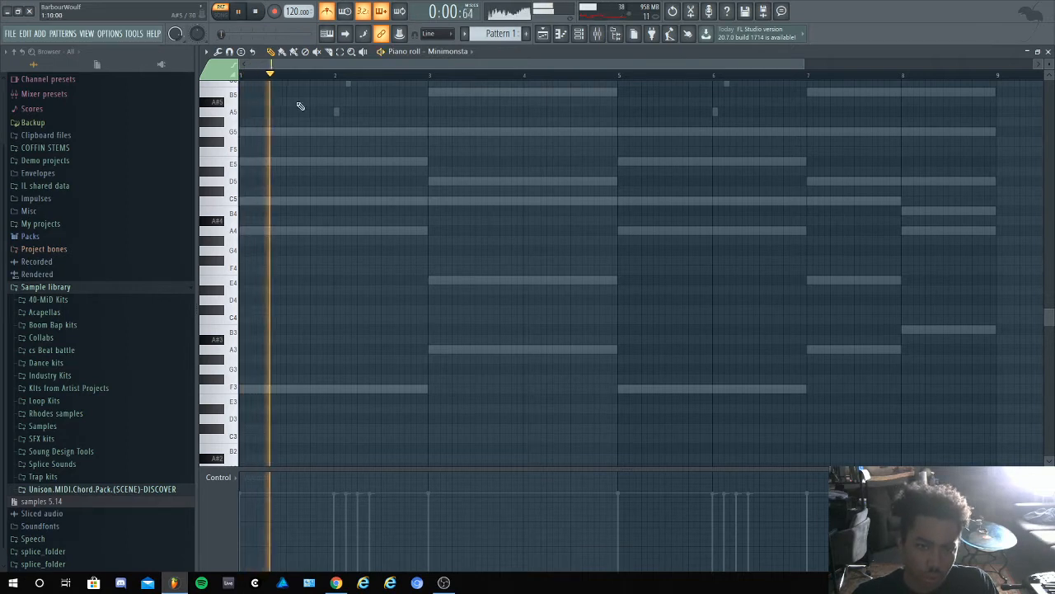
key("space")
key("space")
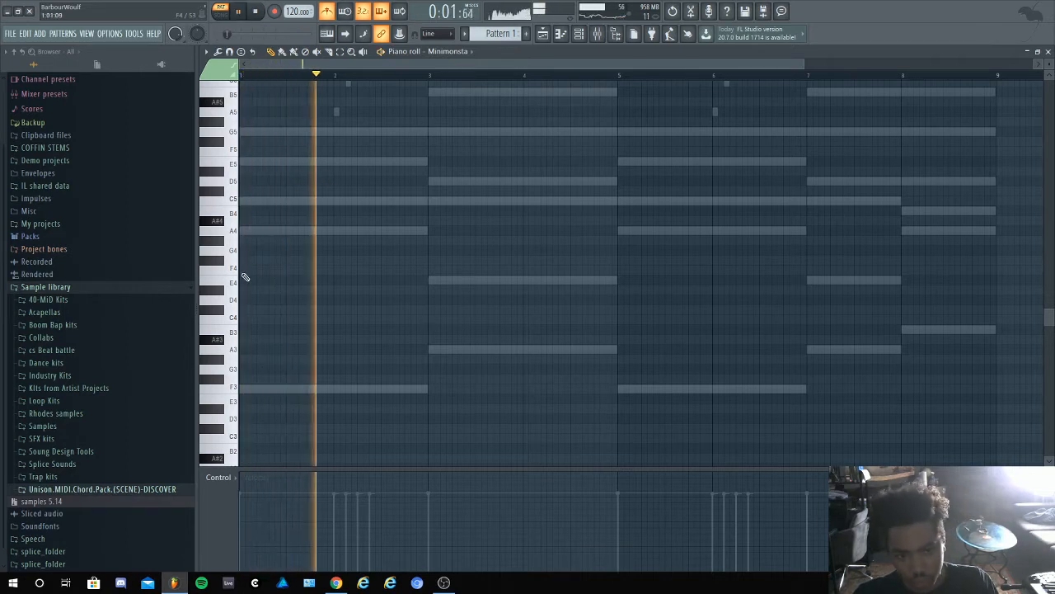
key("space")
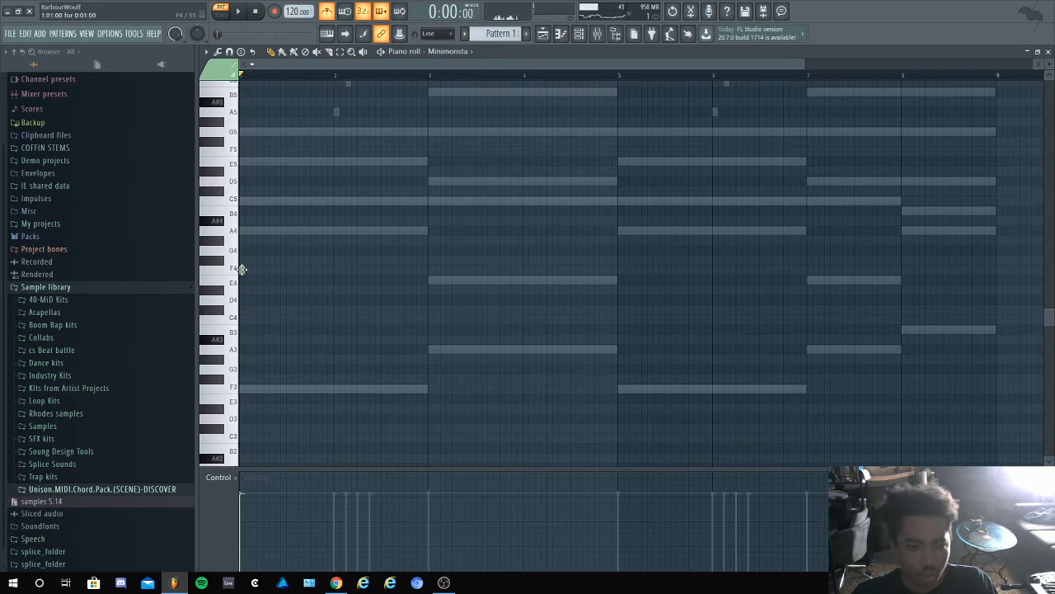
key("space")
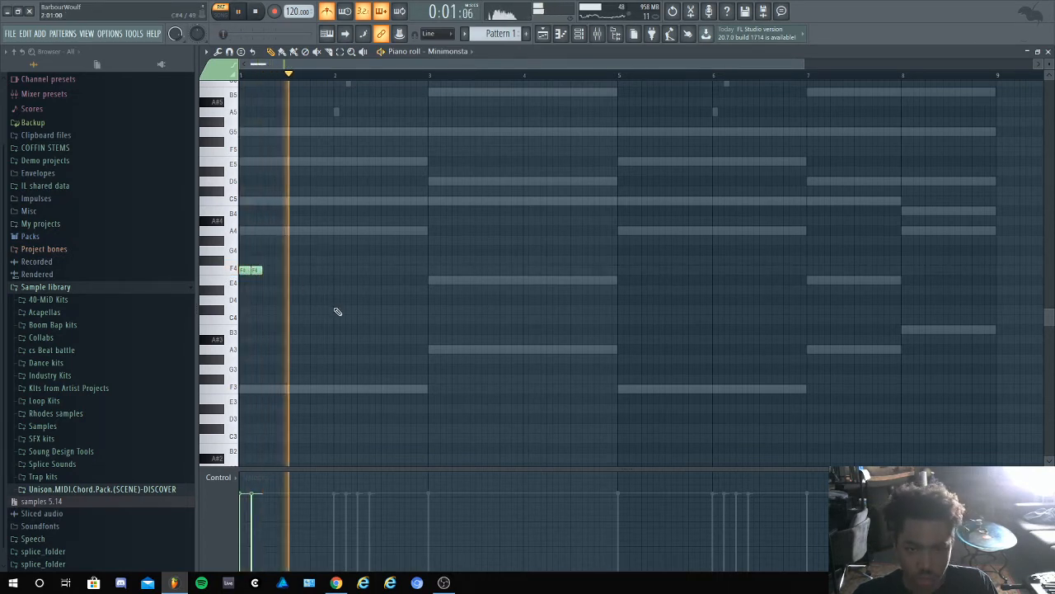
Add a short E4 note at the end of bar 2 and two consecutive A4 notes at the start of bar 3
scroll(346, 297, "up", 1)
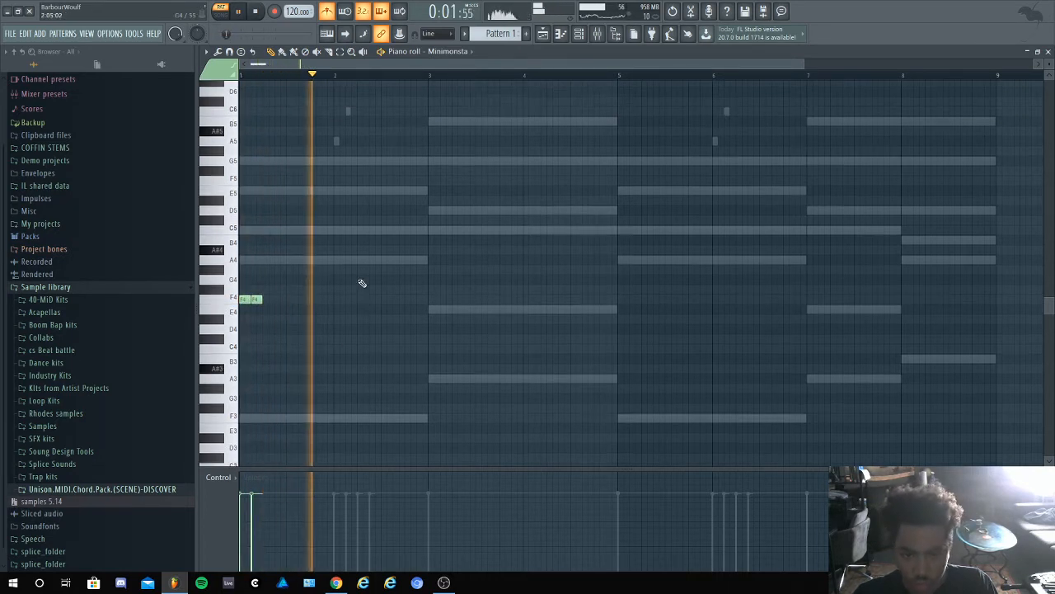
left_click(410, 309)
key("space")
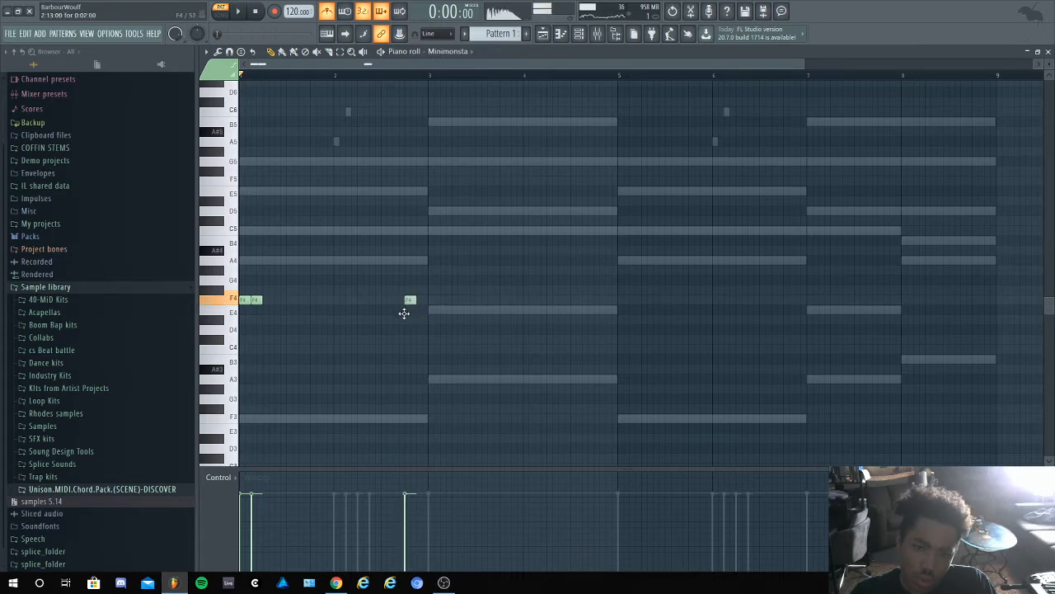
key("space")
left_click(452, 260)
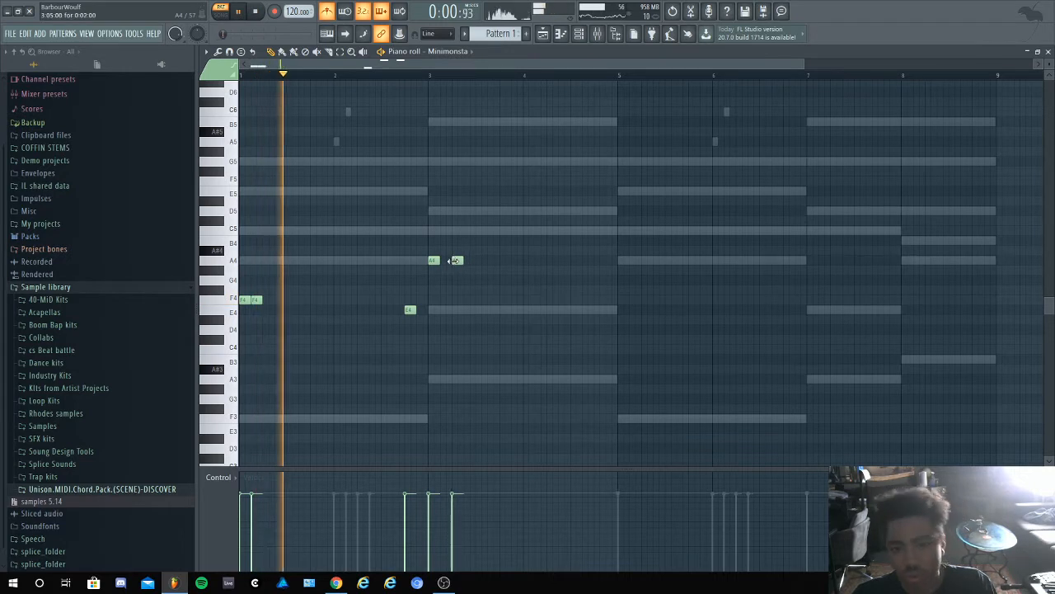
left_click_drag(453, 261, 441, 261)
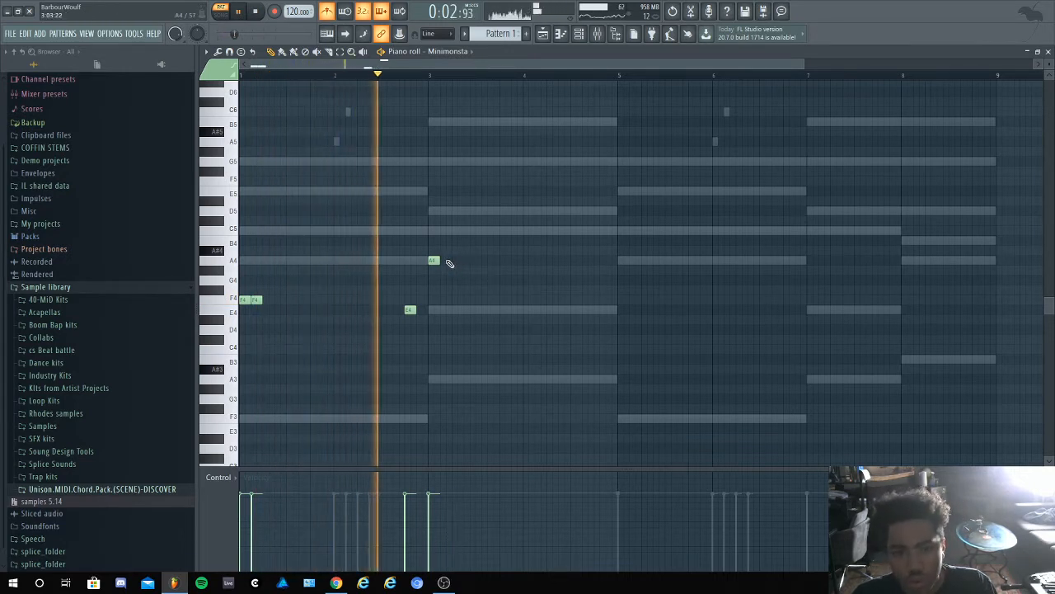
left_click_drag(413, 311, 424, 311)
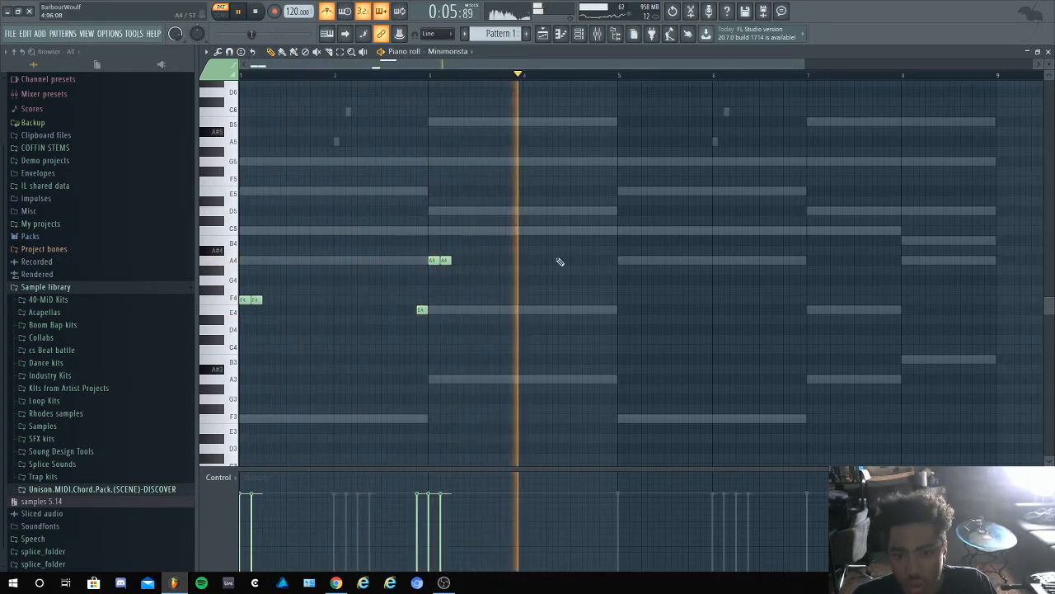
Try a short D5 note at the start of bar 4, audition it, and delete it
scroll(560, 259, "up", 2)
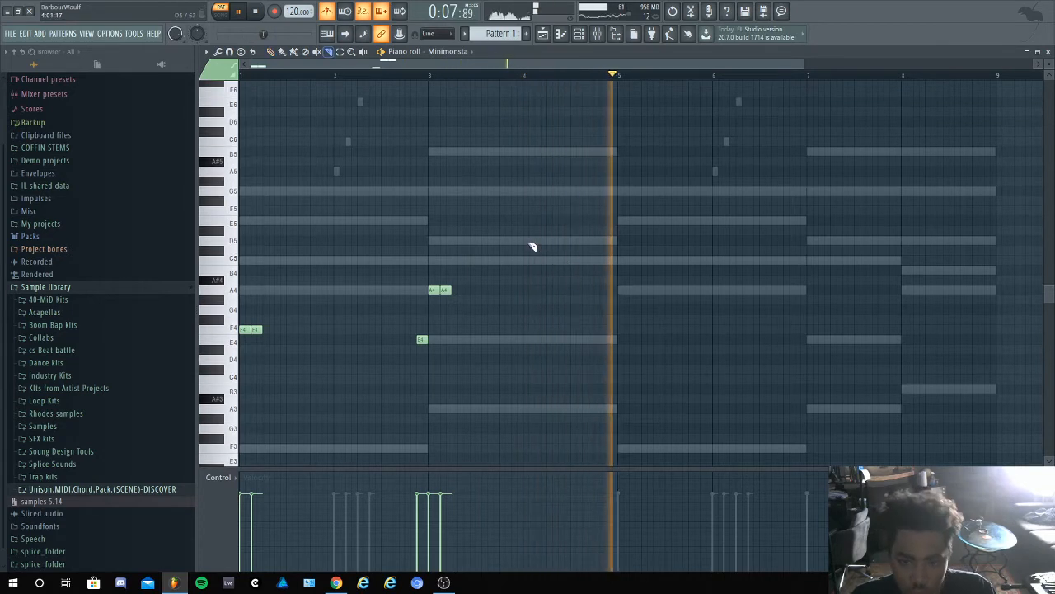
key("space")
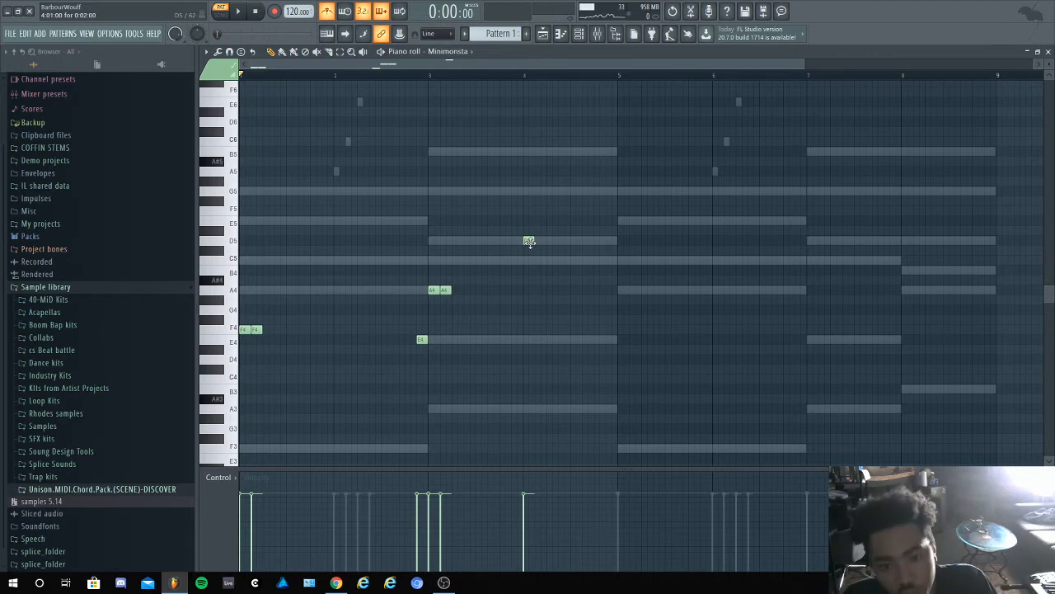
scroll(532, 244, "up", 2)
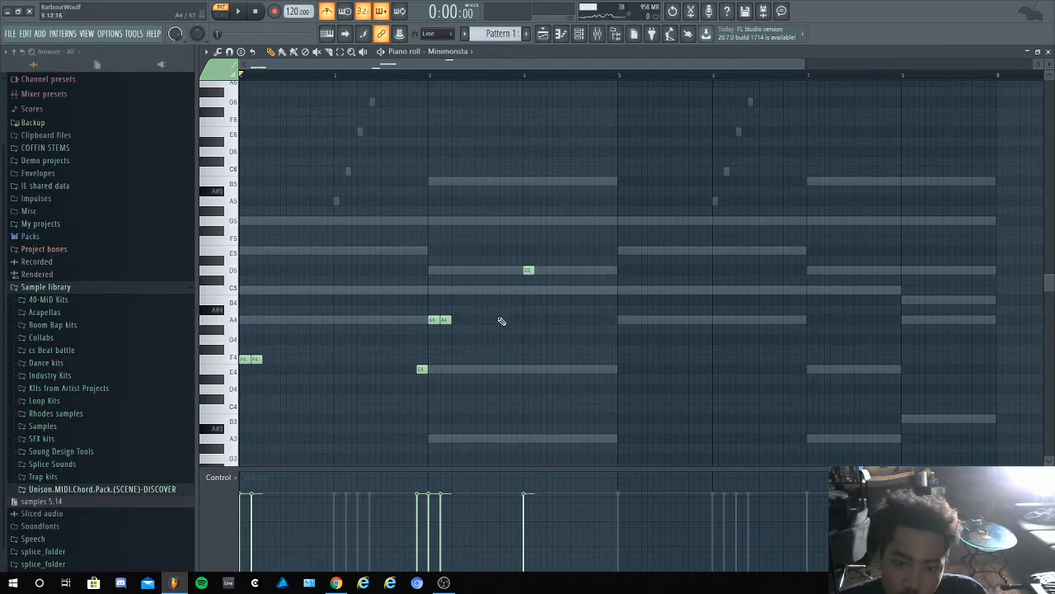
key("space")
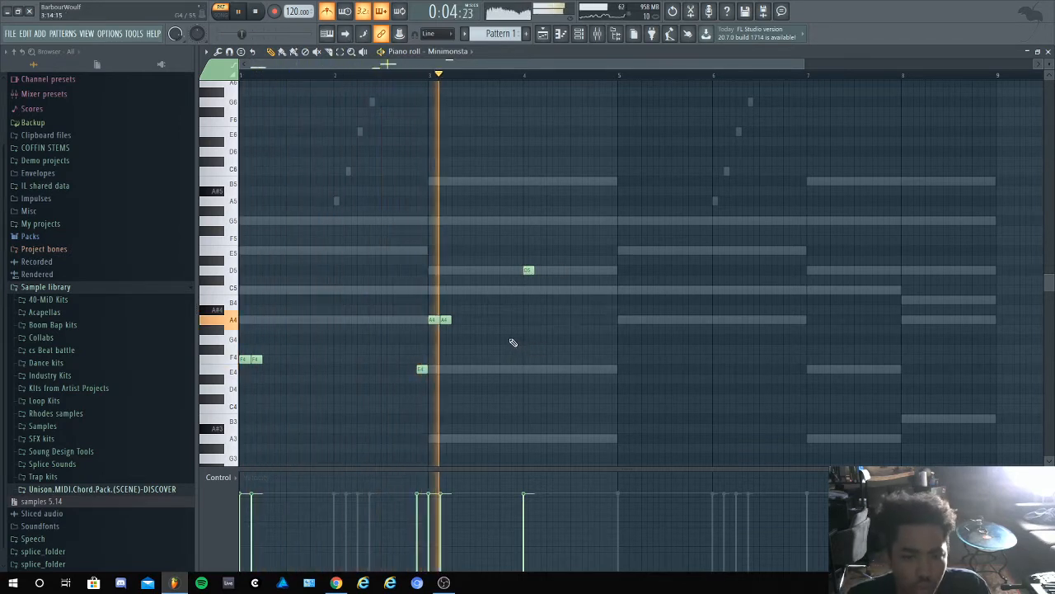
right_click(530, 270)
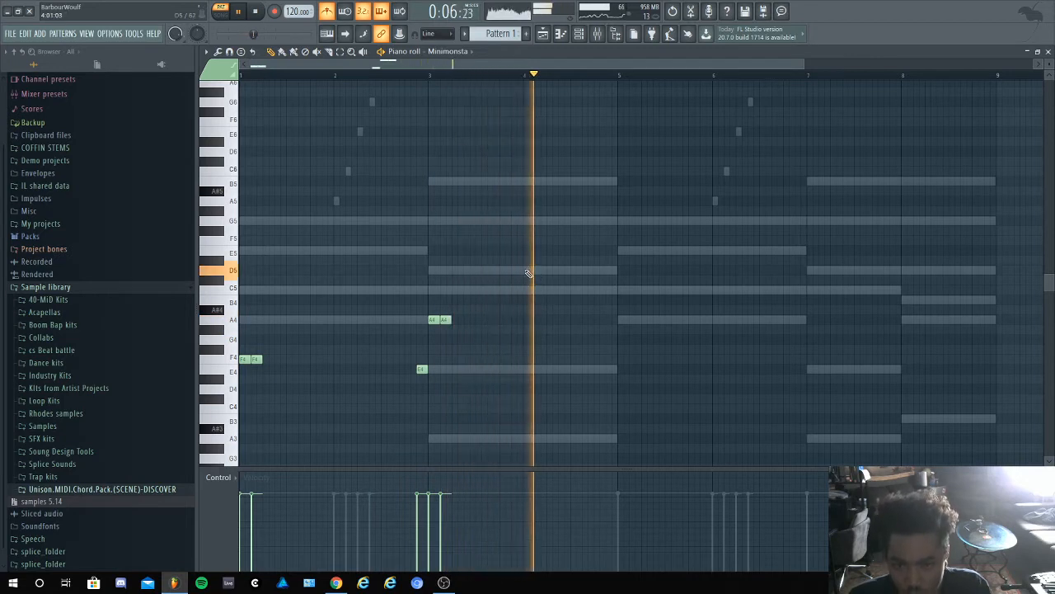
Replay the line and add short C5 and A#4 notes around the middle of bar 4
key("space")
key("space")
key("space")
key("space")
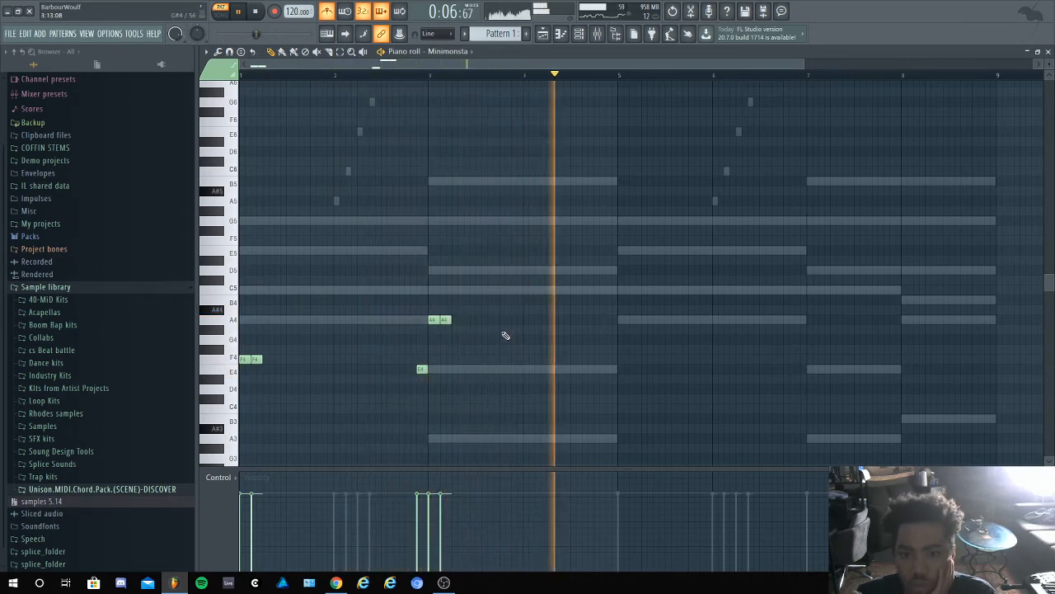
key("space")
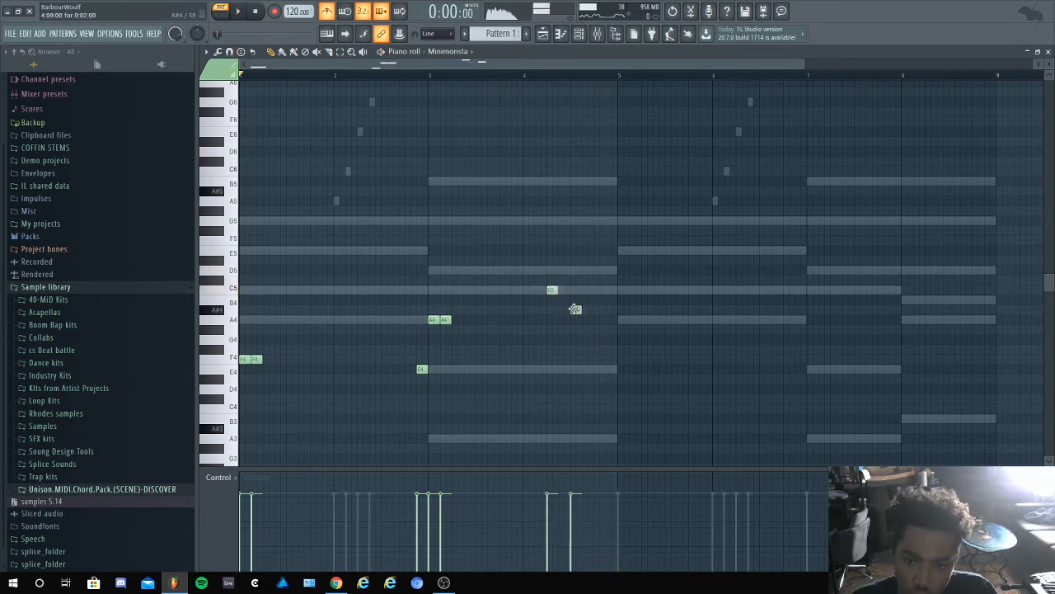
Raise the A#4 note in bar 4 to B4 and add a short A4 near the bar's end, auditioning from mid-bar
left_click(554, 75)
key("space")
key("space")
key("space")
key("space")
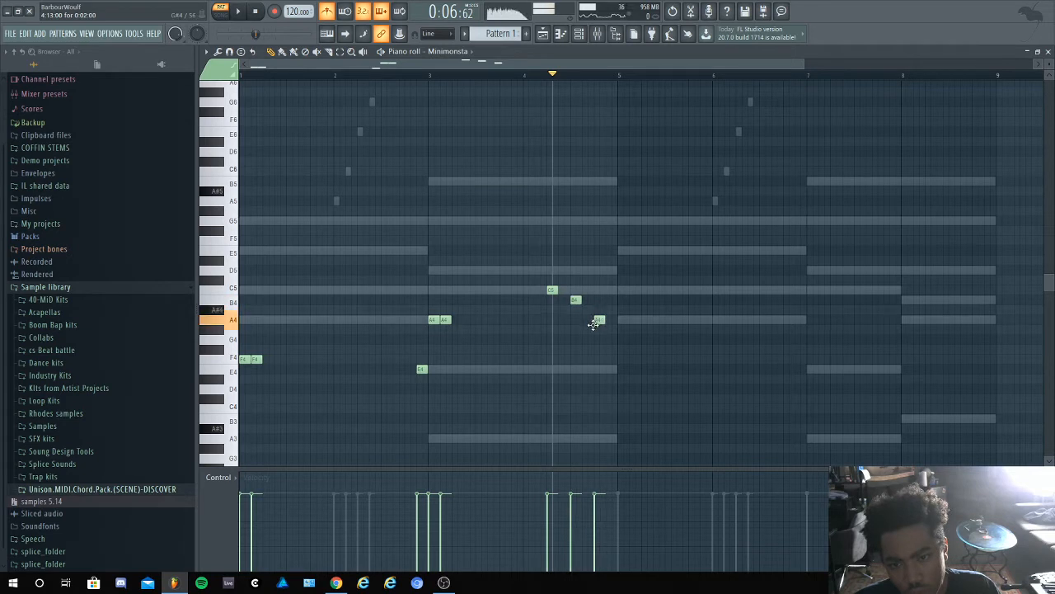
key("space")
key("space")
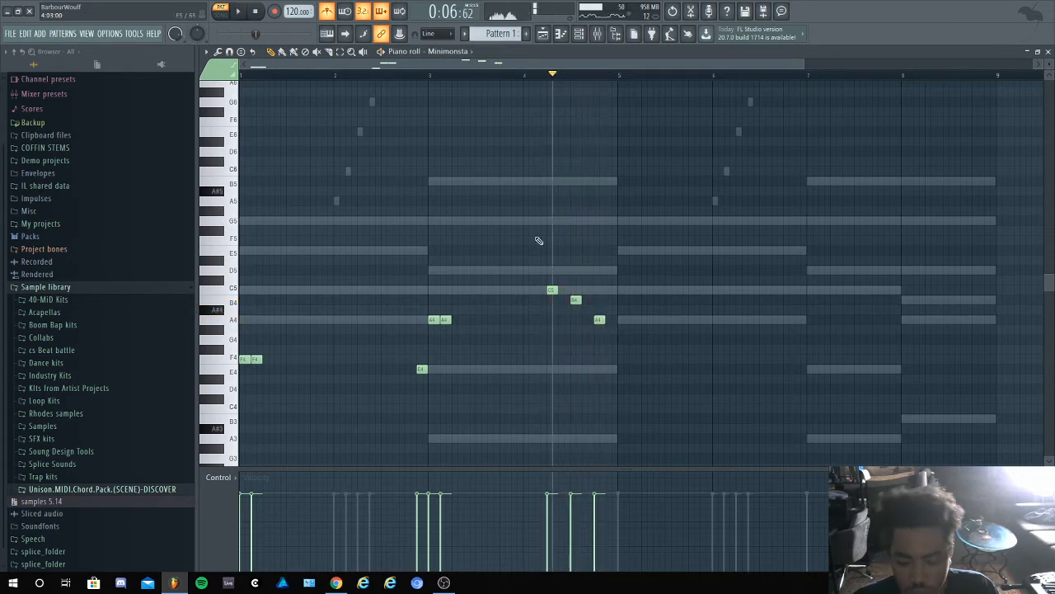
Move the B4 and A4 notes in bar 4 earlier to directly follow the C5, auditioning from the start of the bar
left_click(522, 75)
key("space")
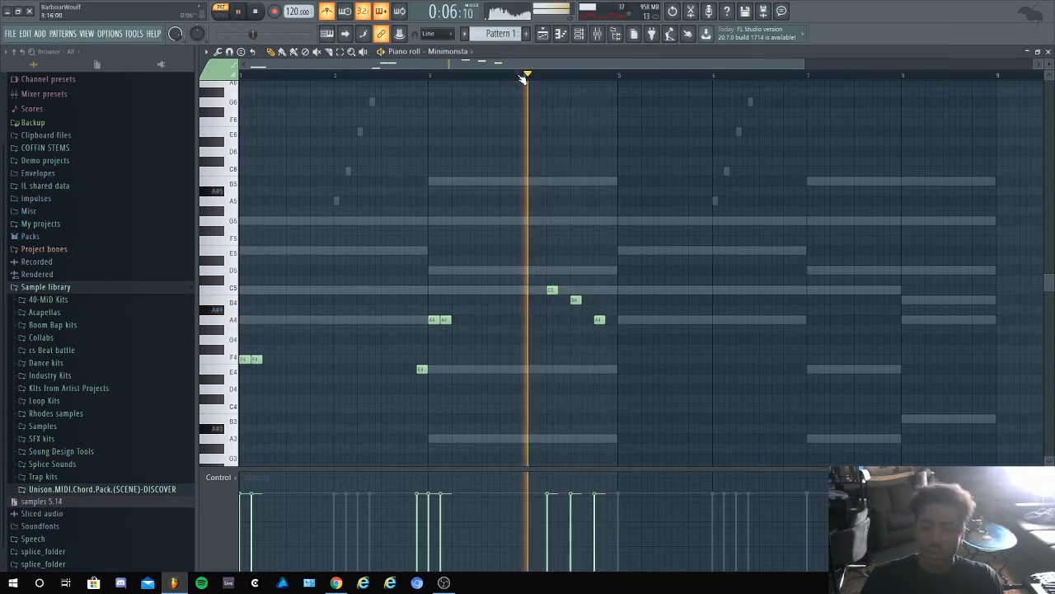
key("space")
key("space")
left_click_drag(576, 300, 575, 322)
key("space")
key("space")
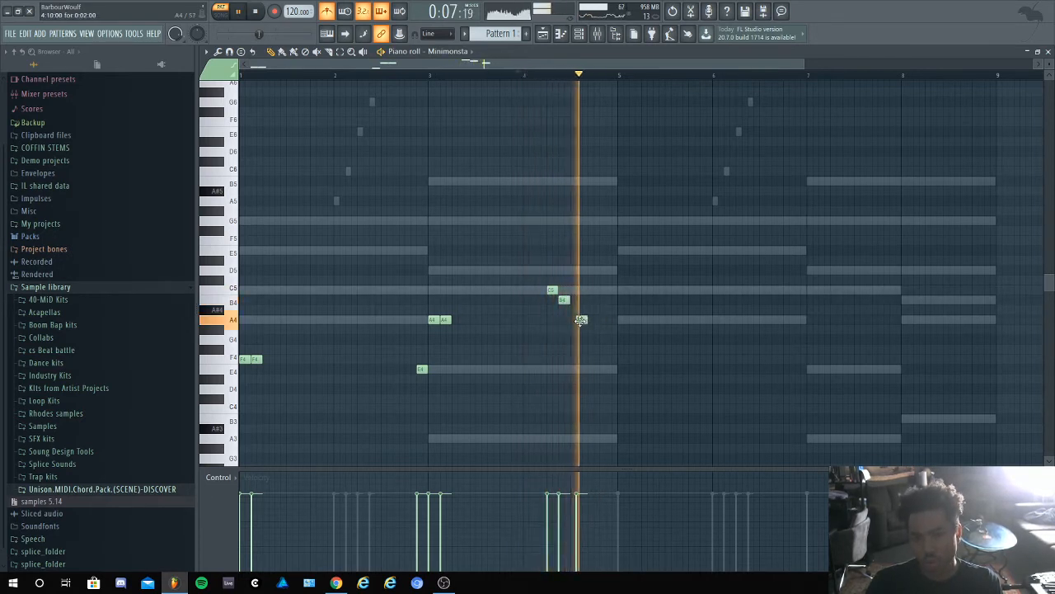
key("space")
key("space")
Add a short note directly after the A4 in bar 4, audition it, and set its pitch to F#4
left_click(592, 347)
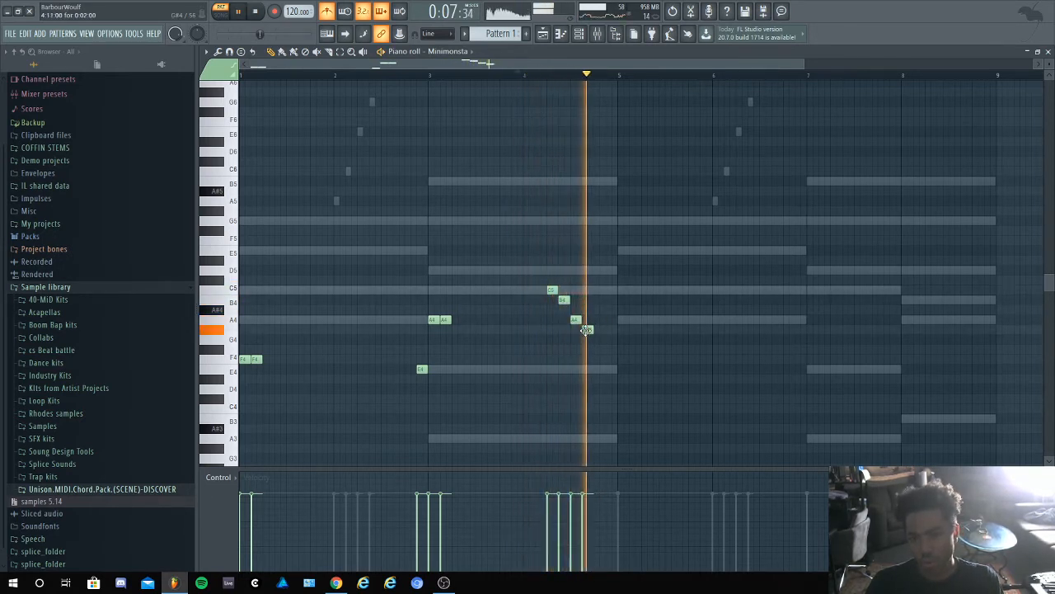
key("space")
key("space")
key("space")
left_click_drag(589, 346, 584, 347)
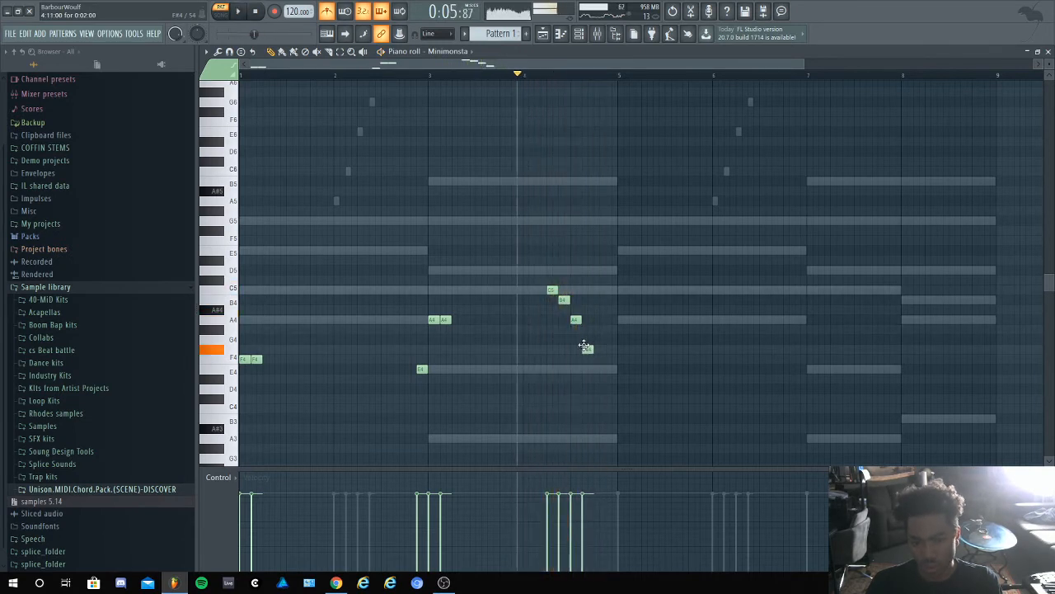
Raise the last short note in bar 4 to G4 and audition the descending run
key("space")
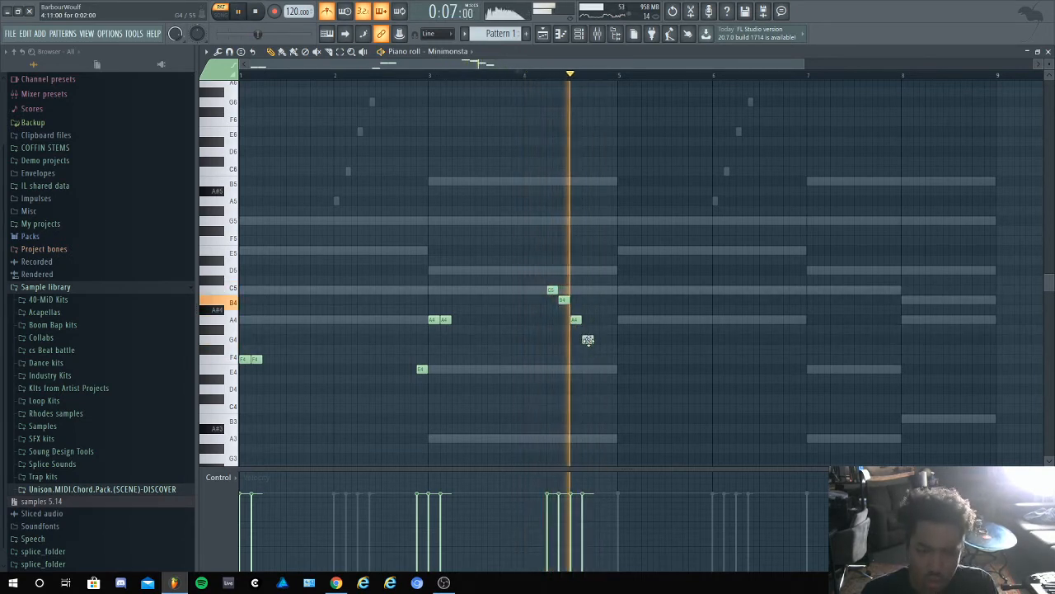
key("space")
key("space")
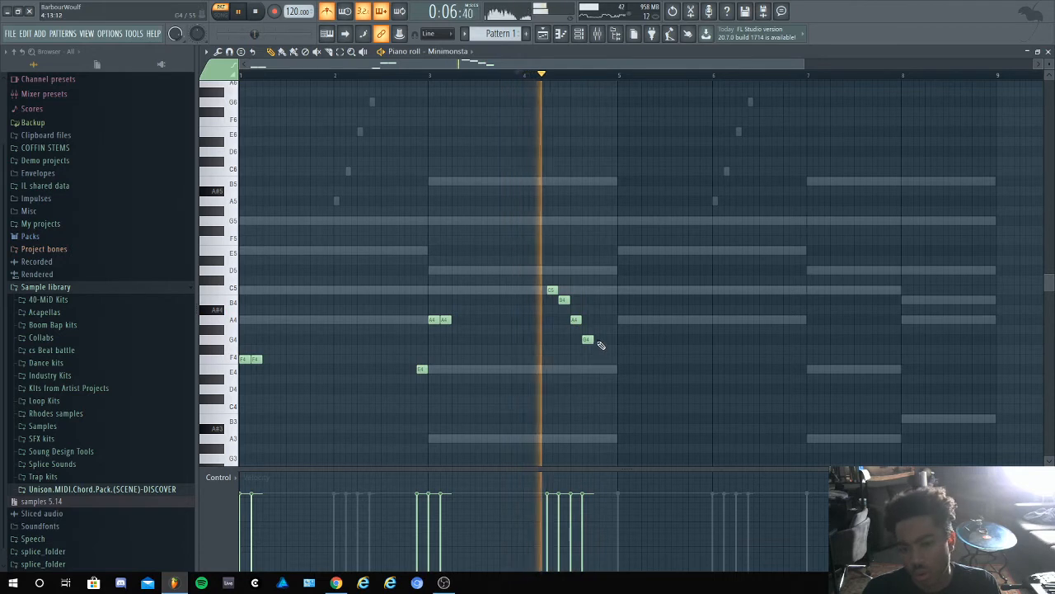
key("space")
key("space")
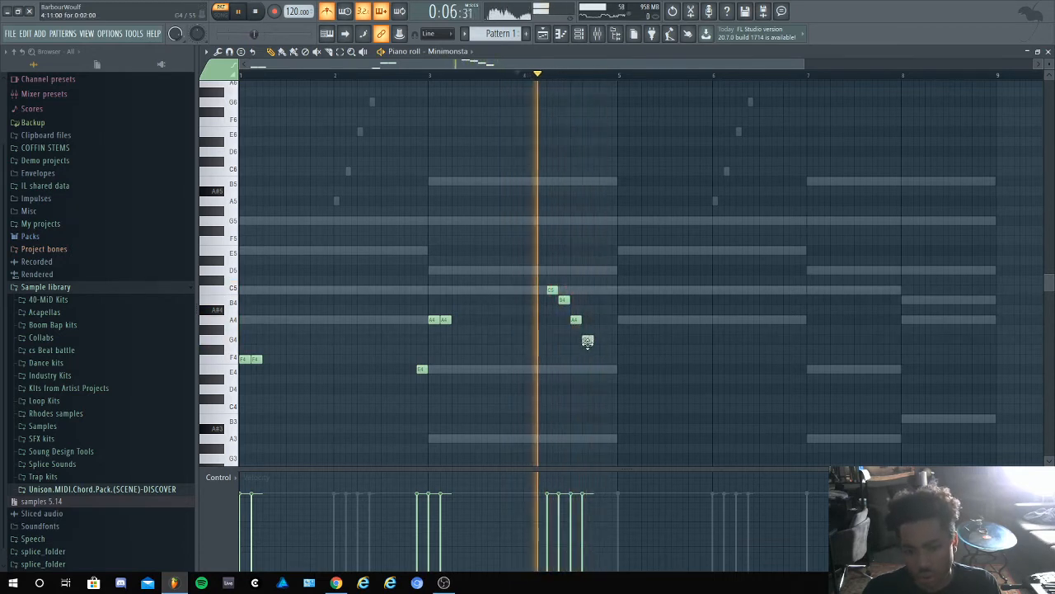
Try F4 and F#4 for the last note in bar 4, return it to G4, and audition the run
mouse_move(587, 340)
left_mouse_down()
mouse_move(583, 368)
mouse_move(588, 350)
left_mouse_up()
key("space")
key("space")
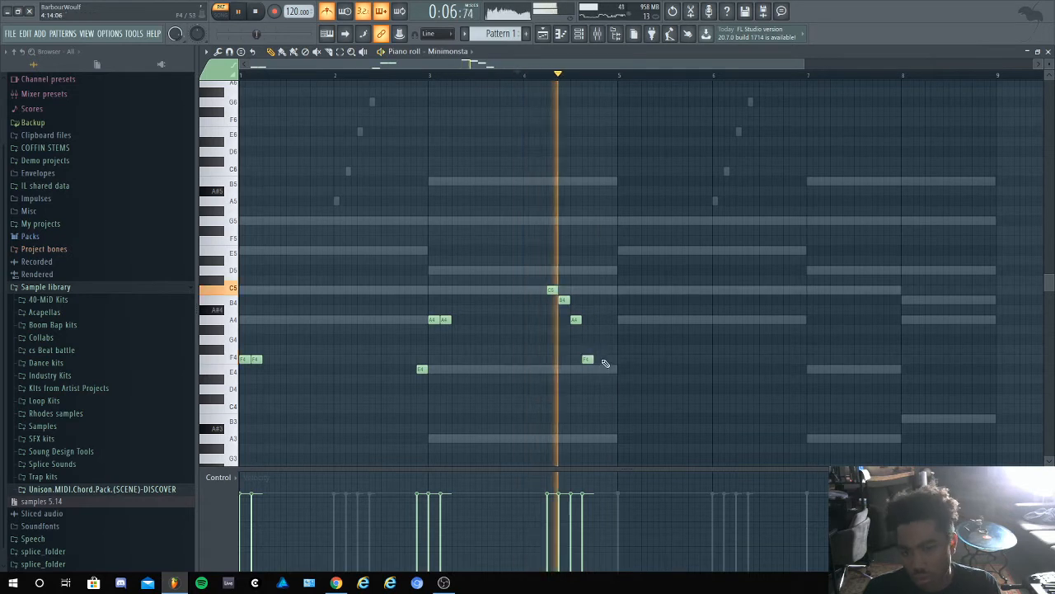
key("space")
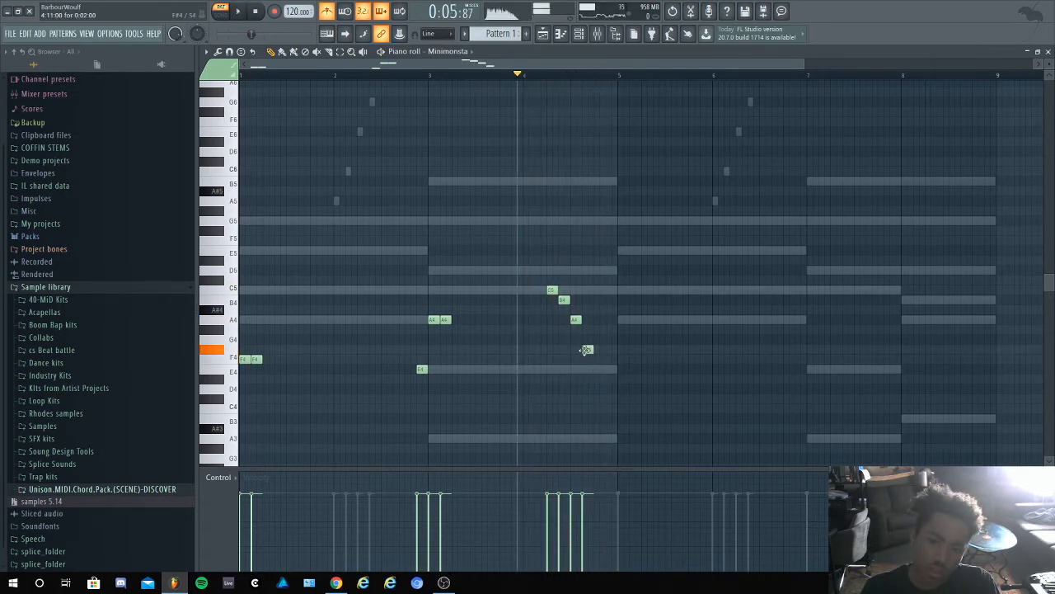
key("space")
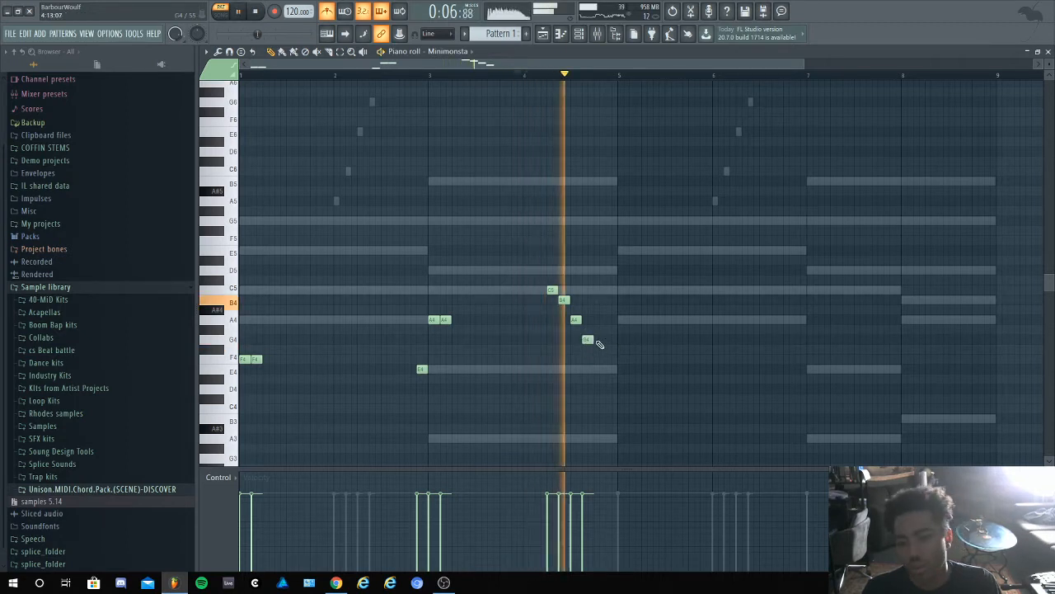
left_click(598, 339)
key("space")
right_click(603, 340)
key("space")
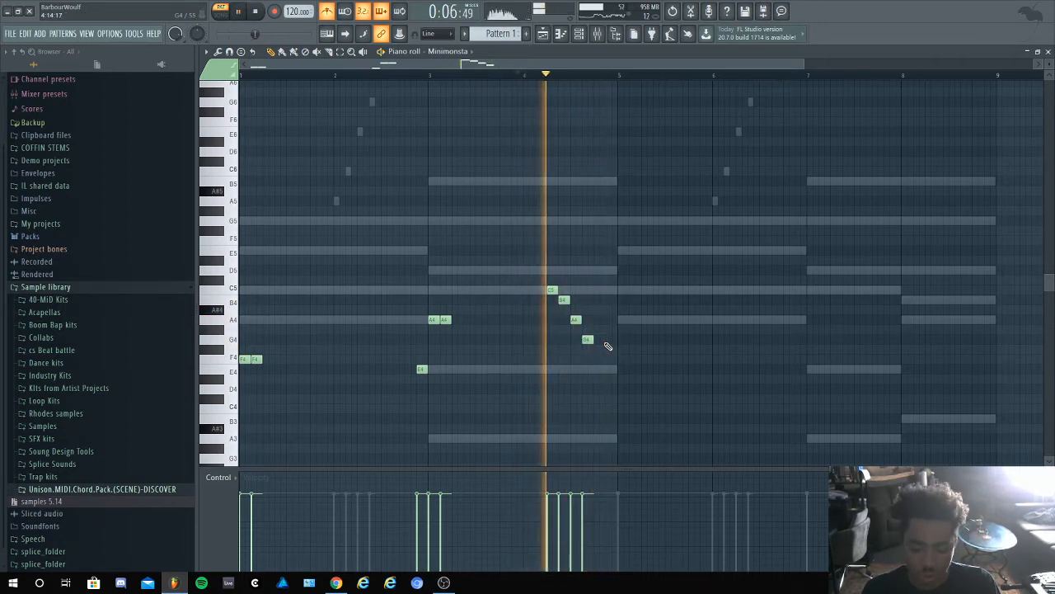
Duplicate the four-bar bass line, align the copy with the start of bar 5, and deselect it
key("ctrl+b")
key("space")
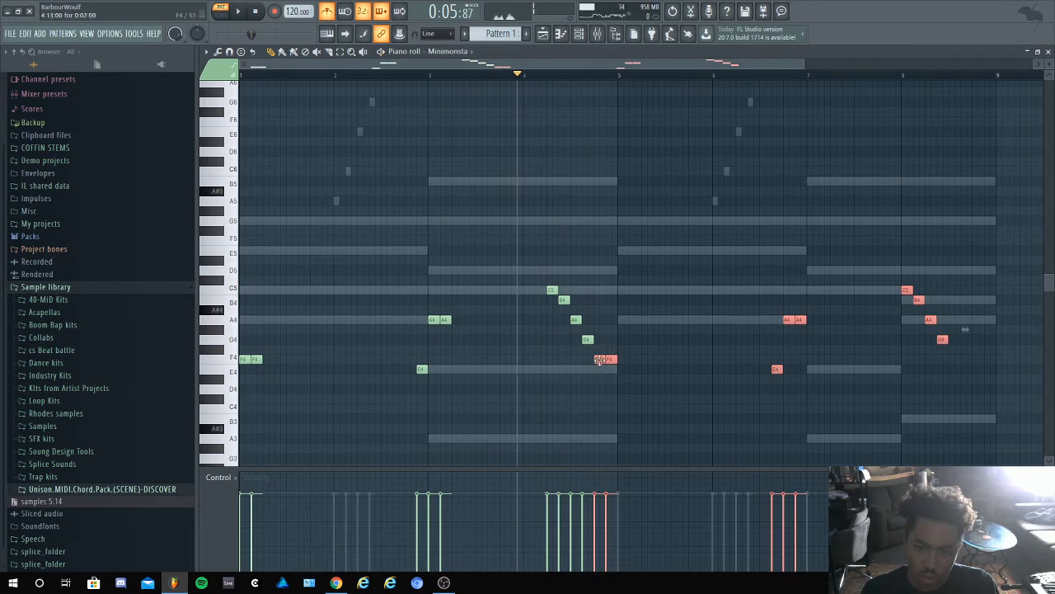
left_click_drag(600, 361, 624, 356)
key("ctrl+d")
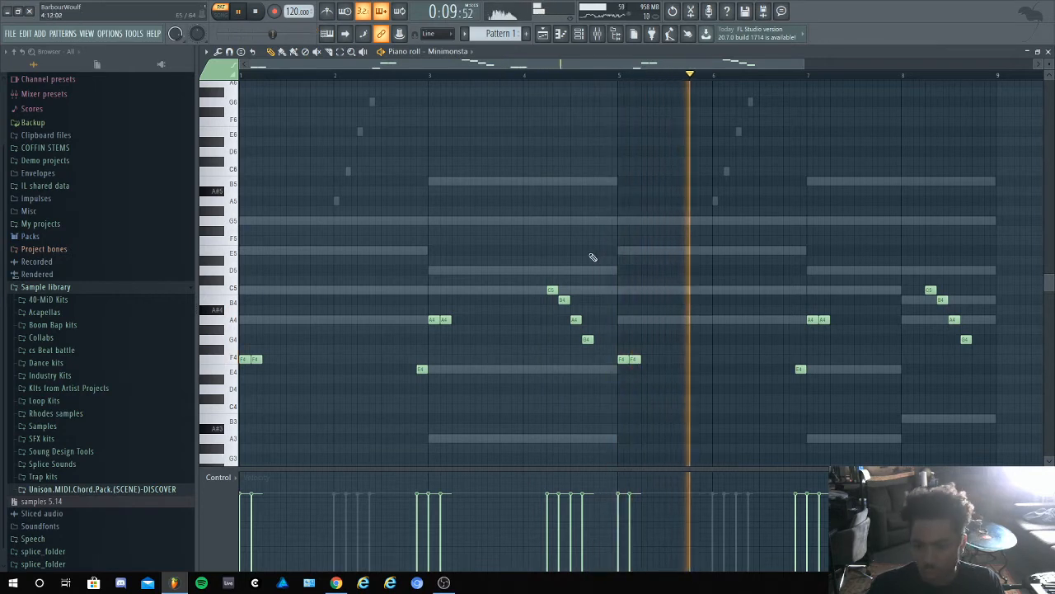
Try a short E4 note near the end of bar 7, auditioning the phrase into bar 8
left_click(887, 370)
left_click_drag(887, 369, 881, 369)
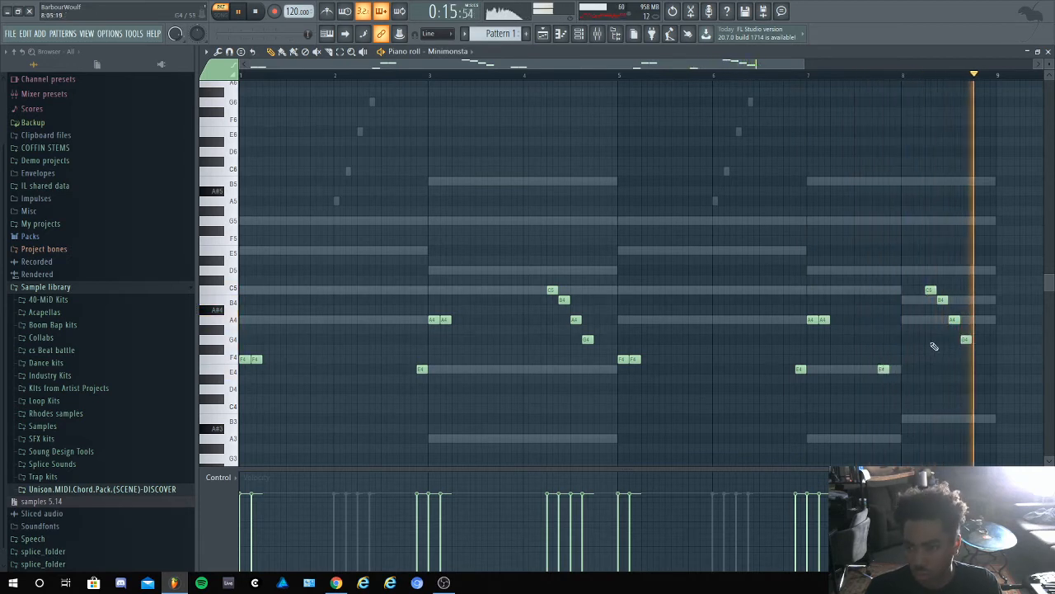
key("space")
key("space")
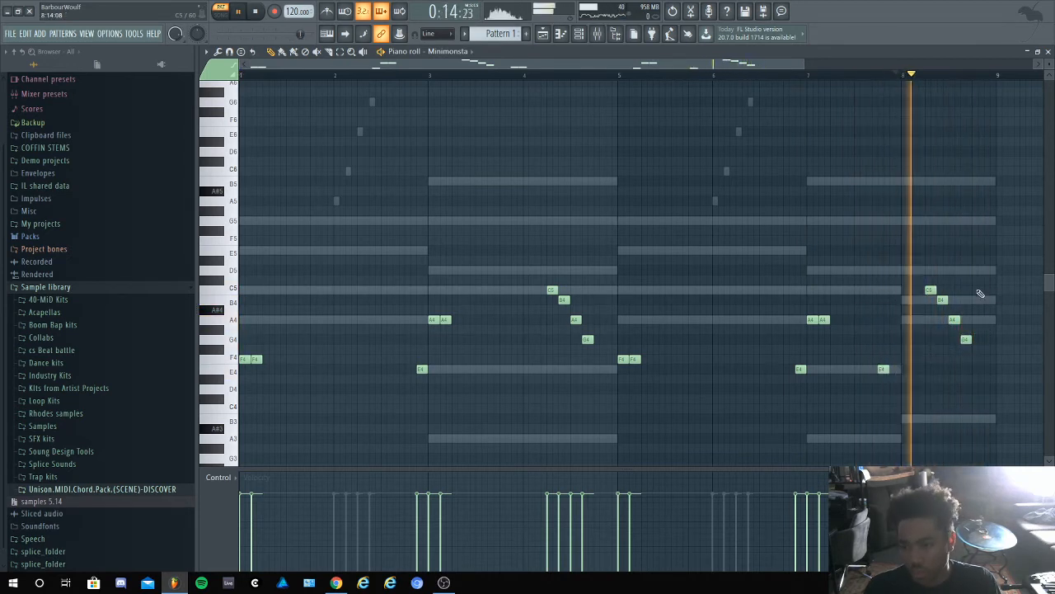
key("space")
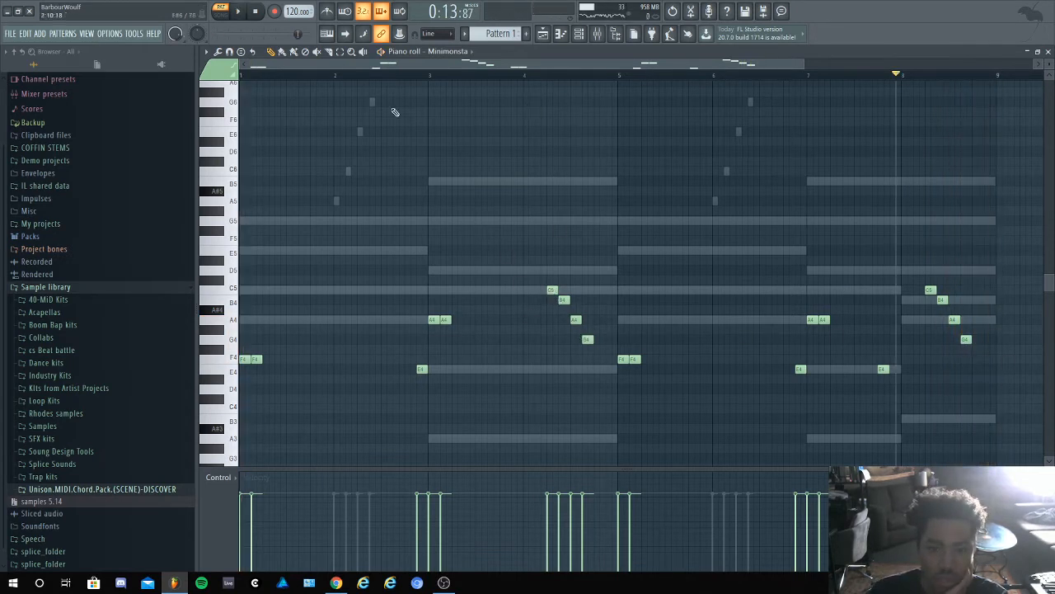
Replace the C5 that begins the run in bar 4 with an A4, auditioning from late in bar 2
key("space")
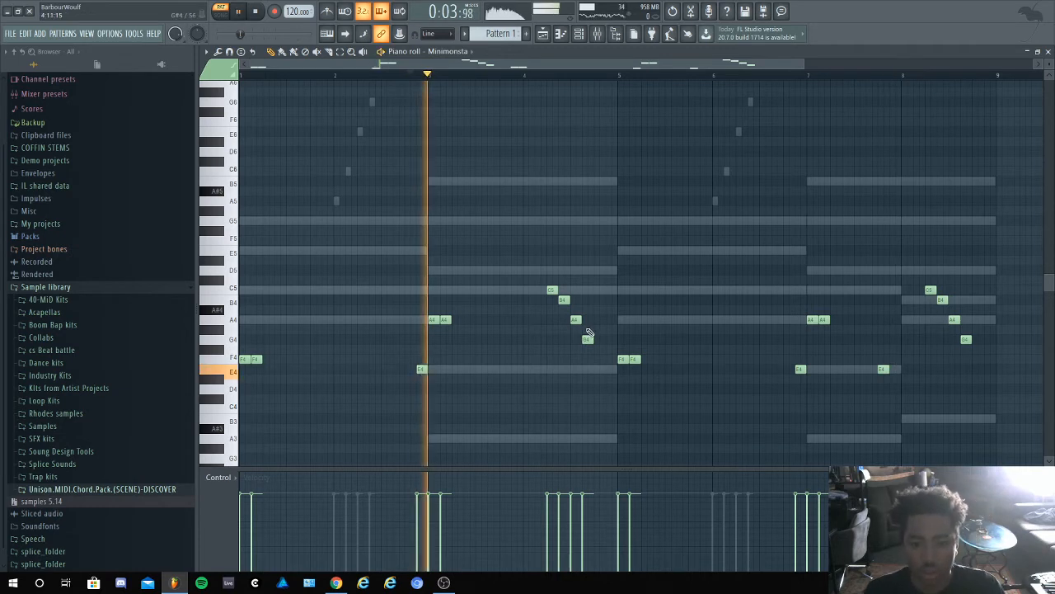
left_click(547, 320)
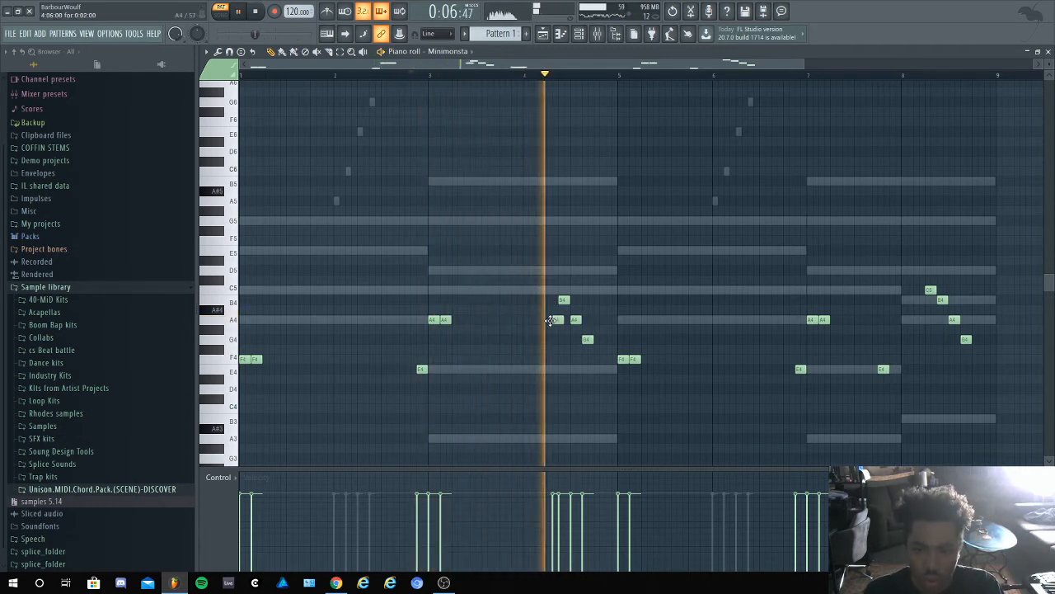
key("space")
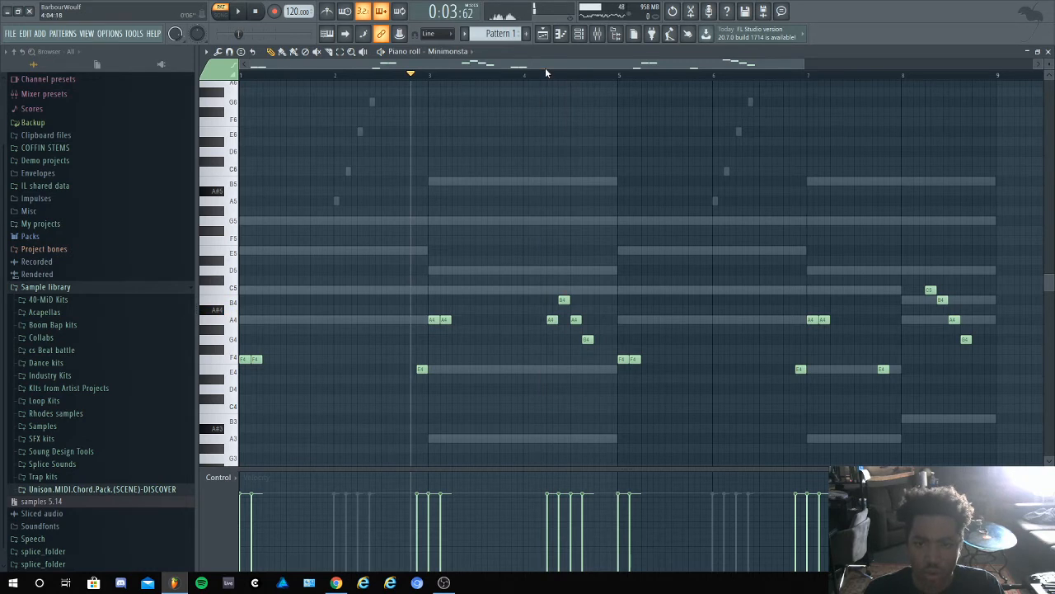
key("space")
Replace the three notes after the first A4 in bar 4 with a single short G4 and audition it
right_click(587, 339)
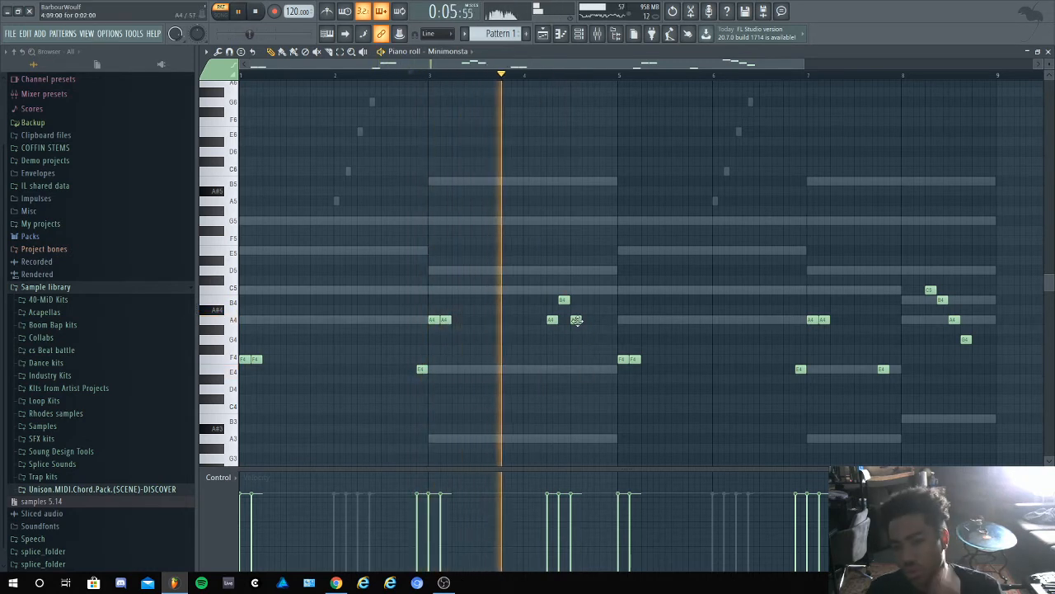
right_click(563, 300)
left_click(591, 339)
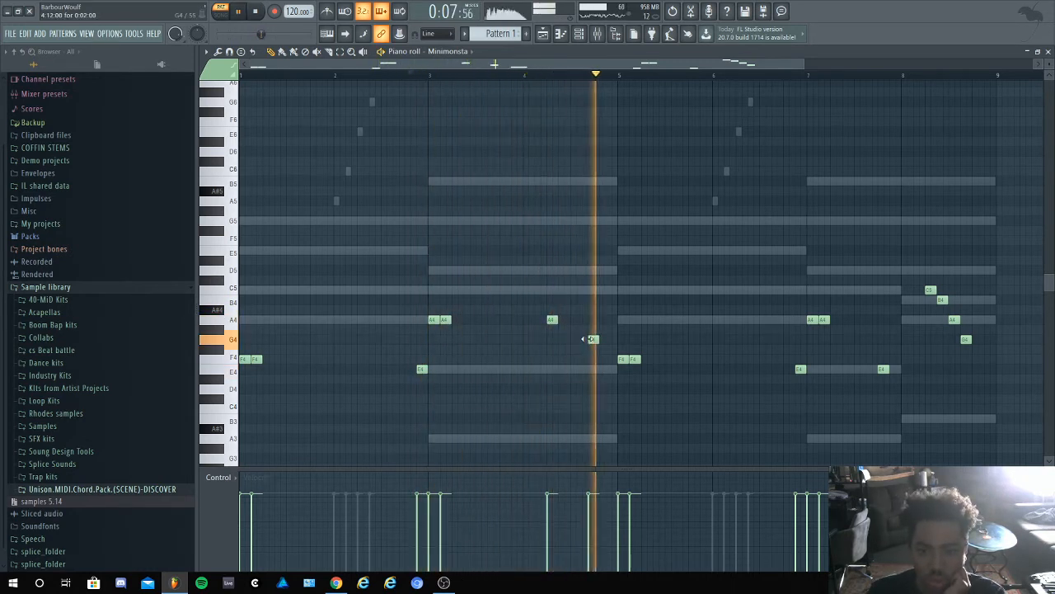
key("space")
left_click_drag(591, 339, 584, 338)
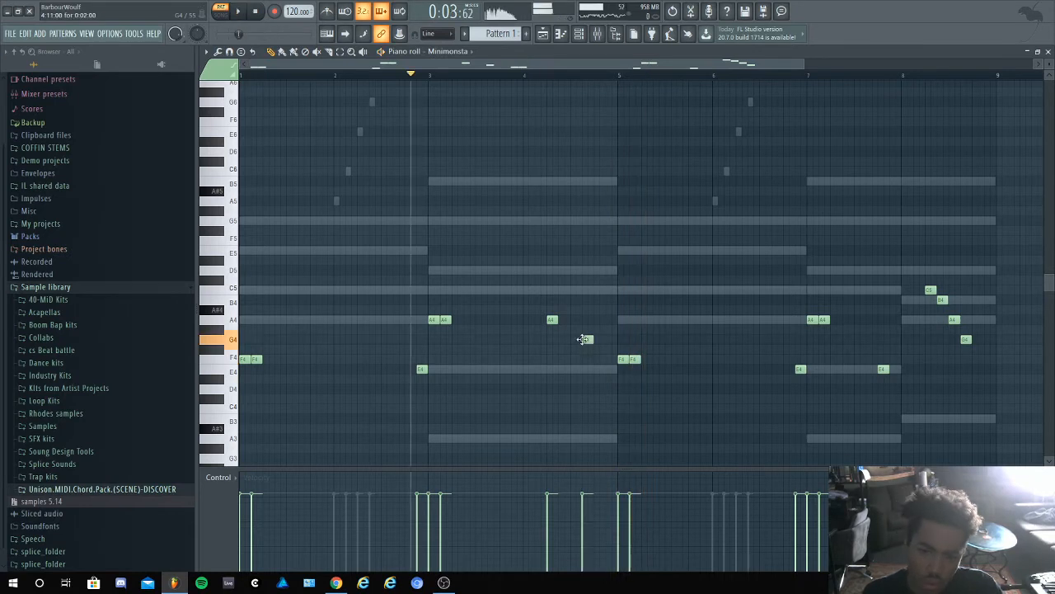
key("space")
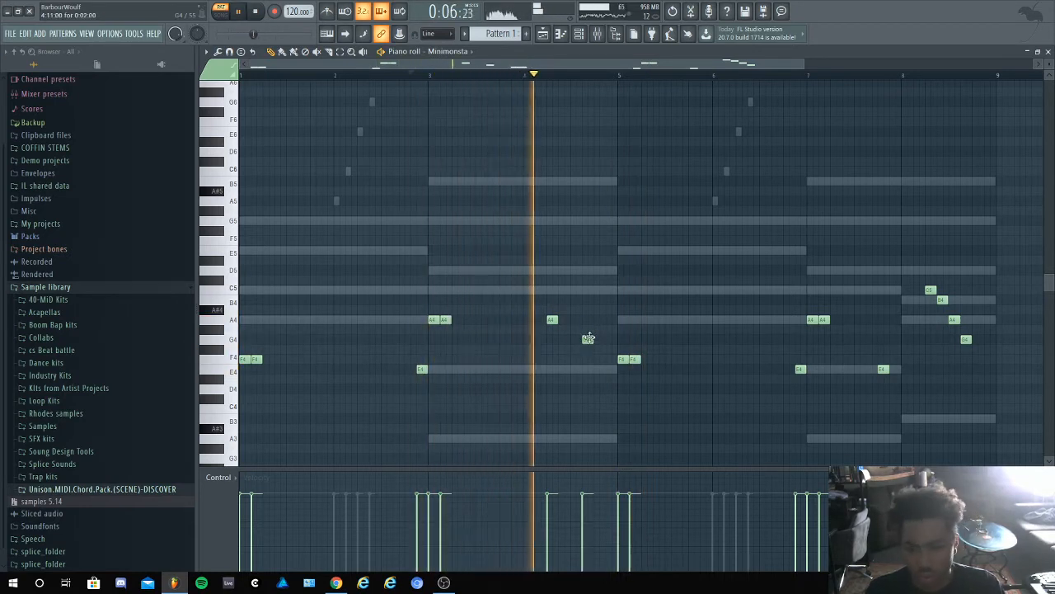
Move the G4 in bar 4 one step later and add a second G4 directly after it, ending the bar
left_click_drag(587, 338, 599, 340)
key("space")
key("space")
Move the E4 near the end of bar 2 one step earlier and audition the phrase
left_click_drag(421, 369, 417, 373)
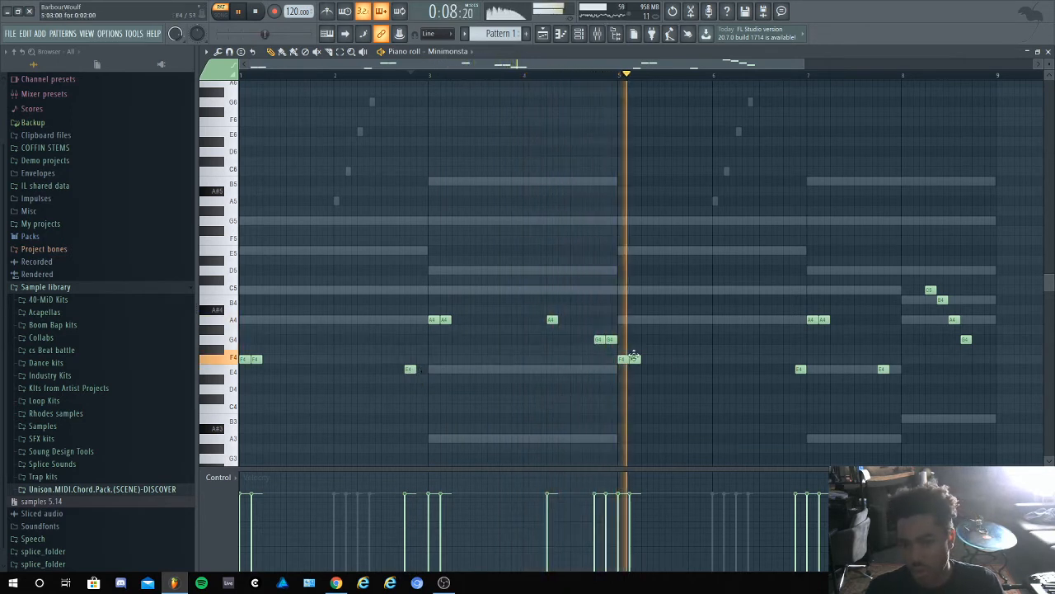
key("space")
key("space")
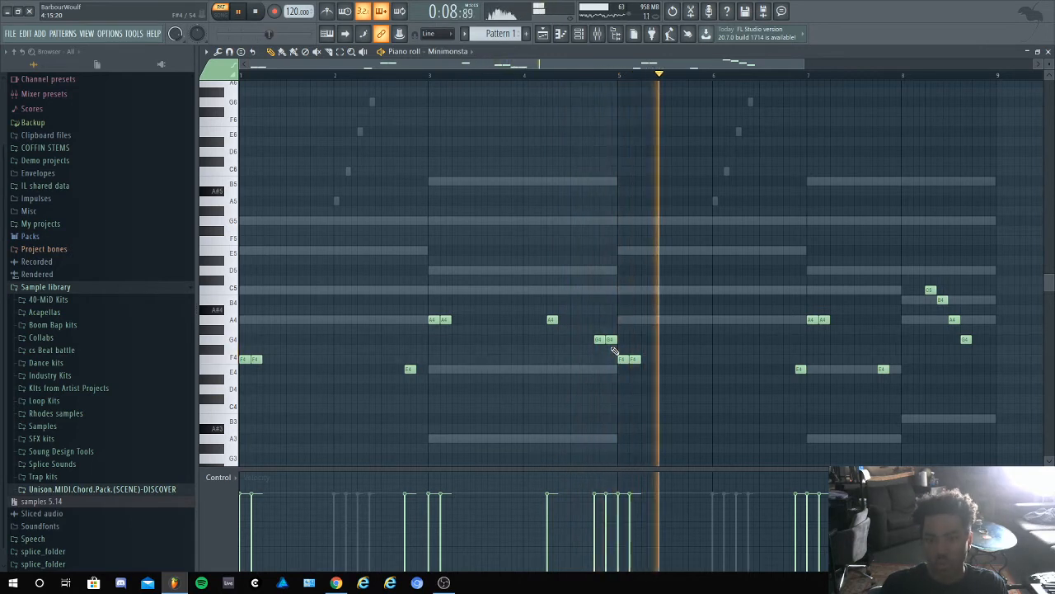
key("space")
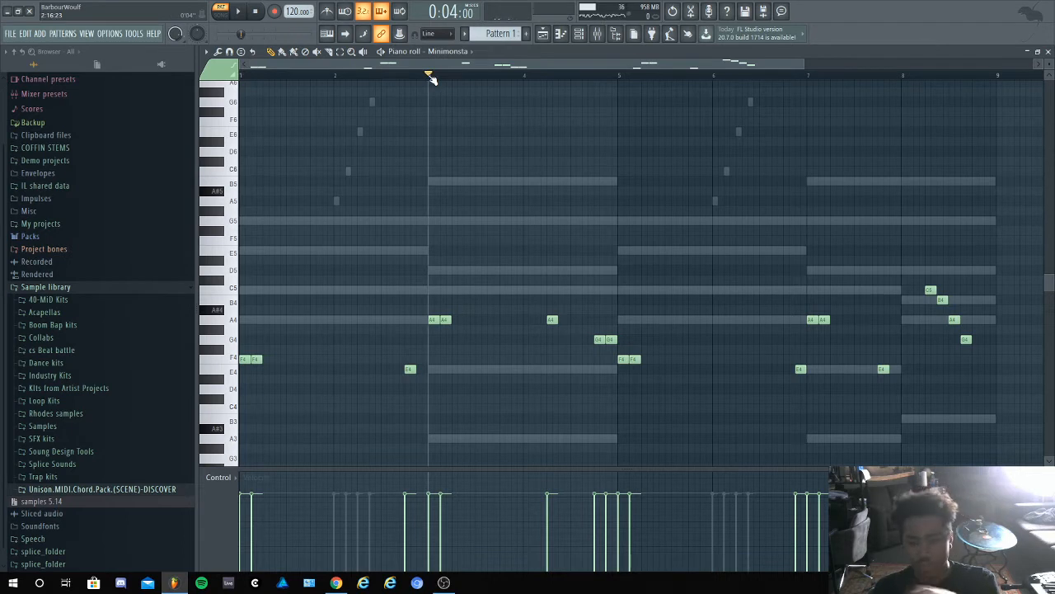
Replay from bar 3 and move the first of the two G4 notes in bar 4 one step earlier
key("space")
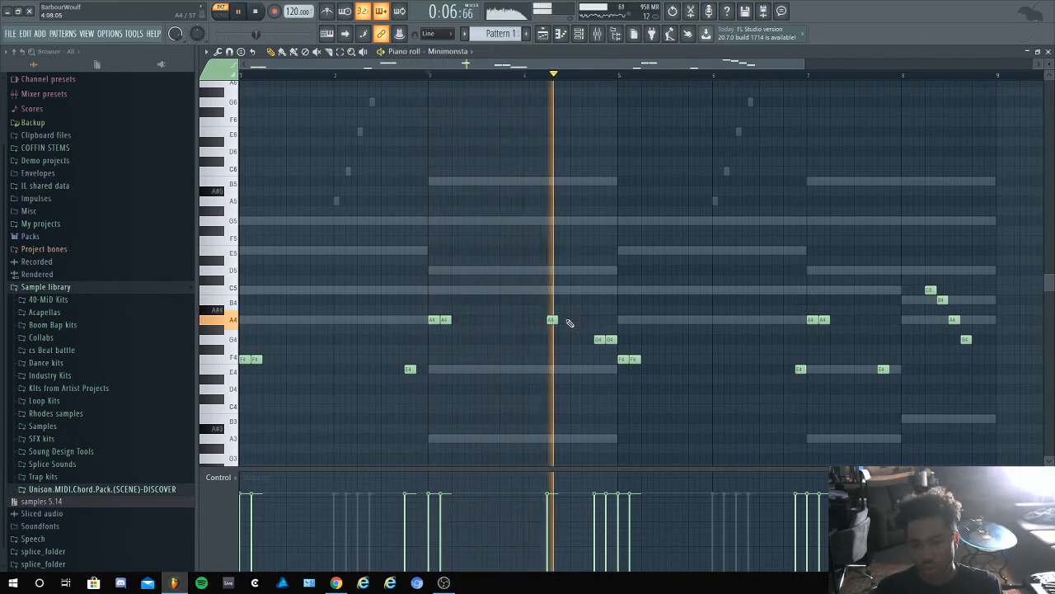
key("space")
key("space")
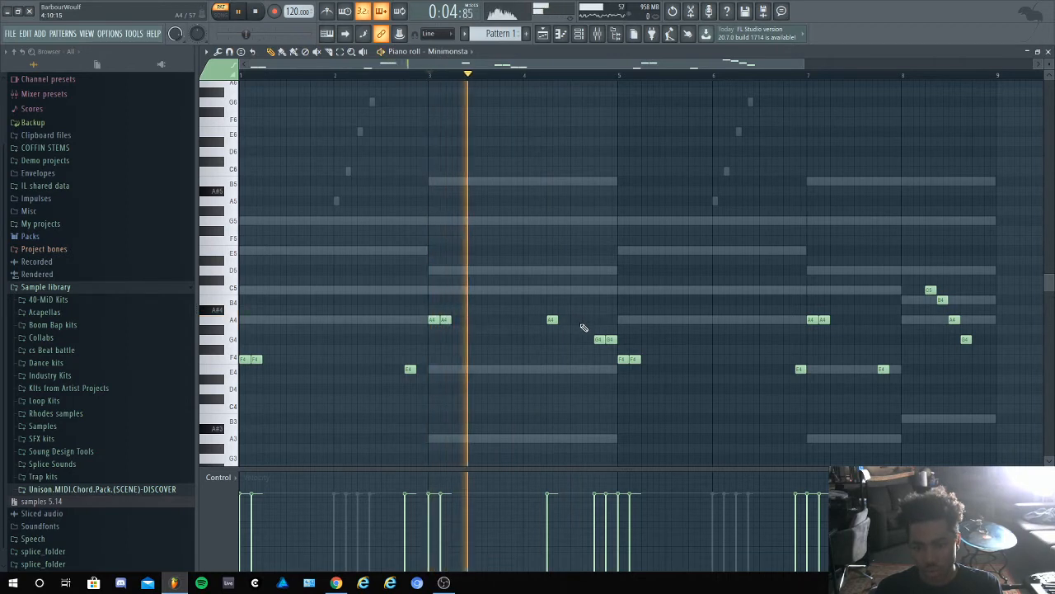
left_click_drag(600, 339, 589, 341)
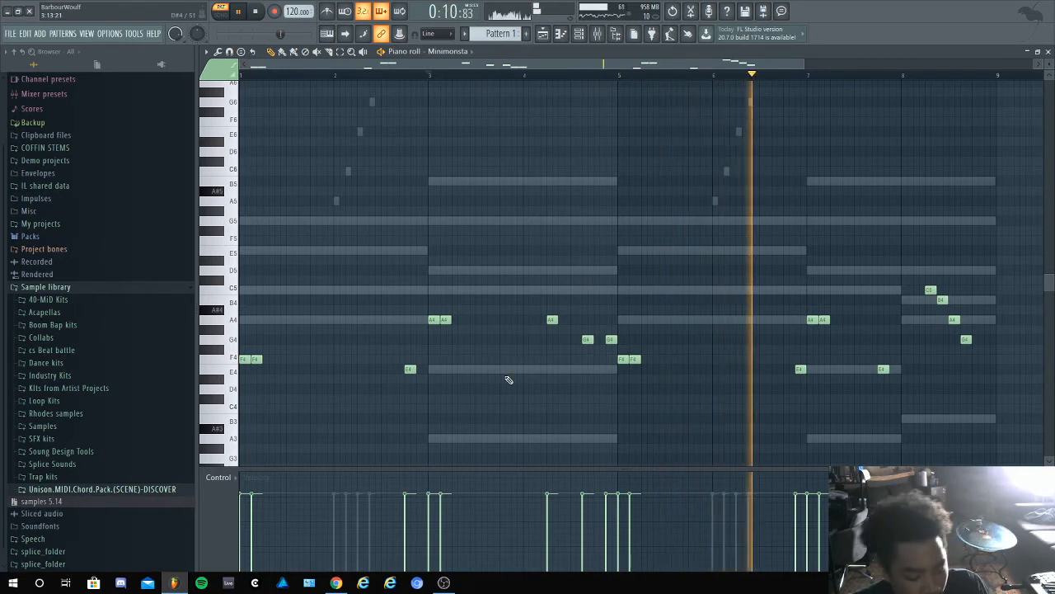
key("space")
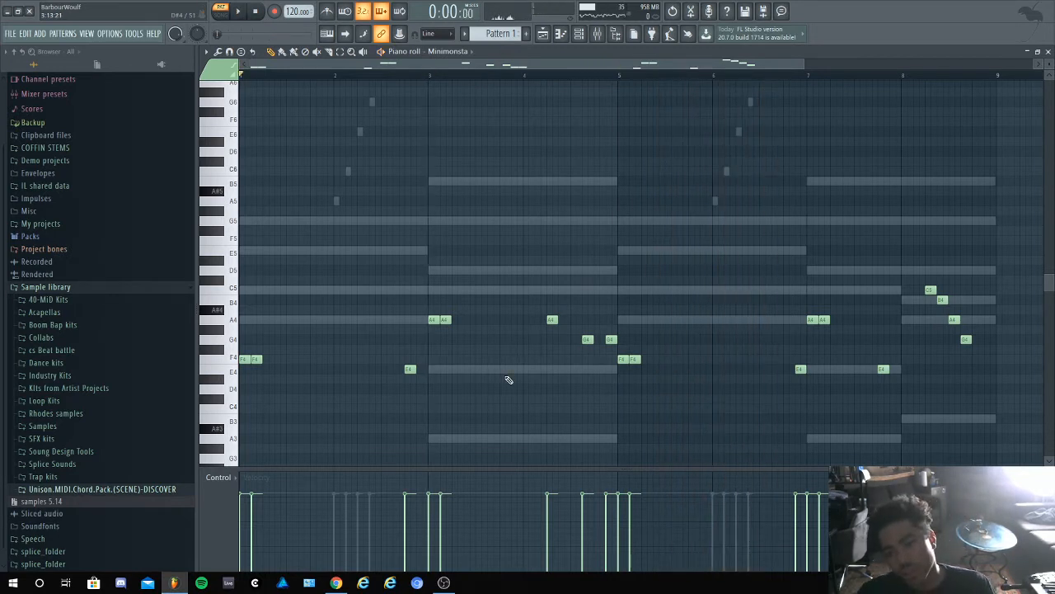
Move the E4 near the end of bar 6 one step earlier and delete the E4 in bar 7 during playback
key("space")
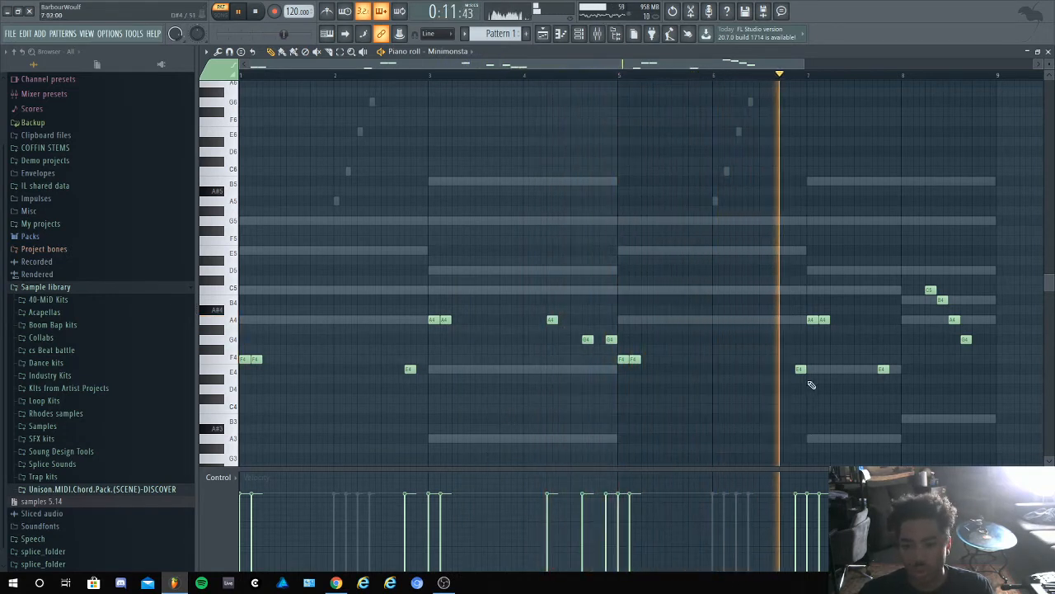
left_click_drag(800, 370, 789, 370)
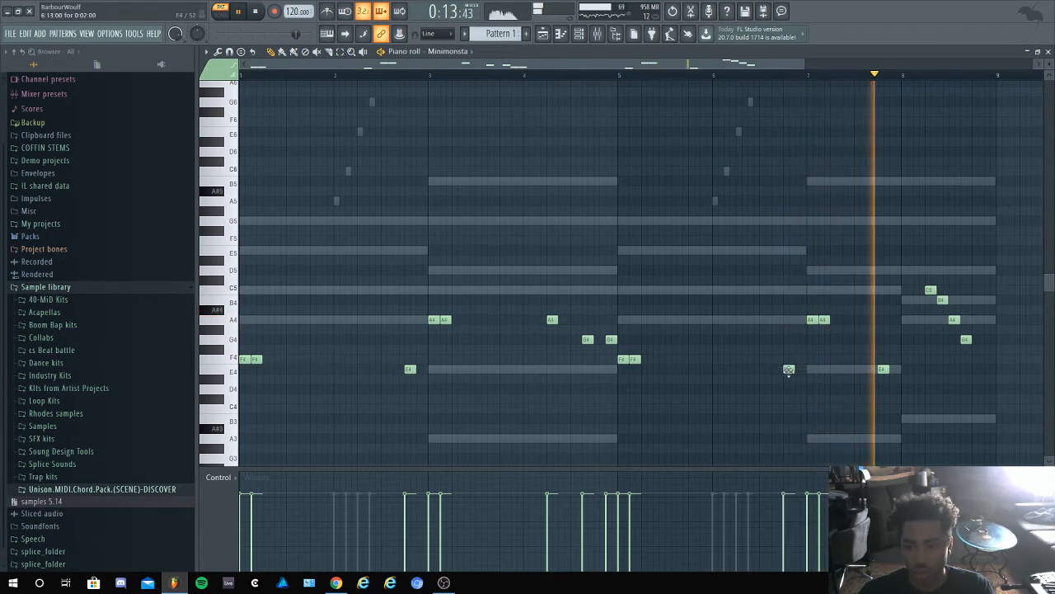
right_click(884, 370)
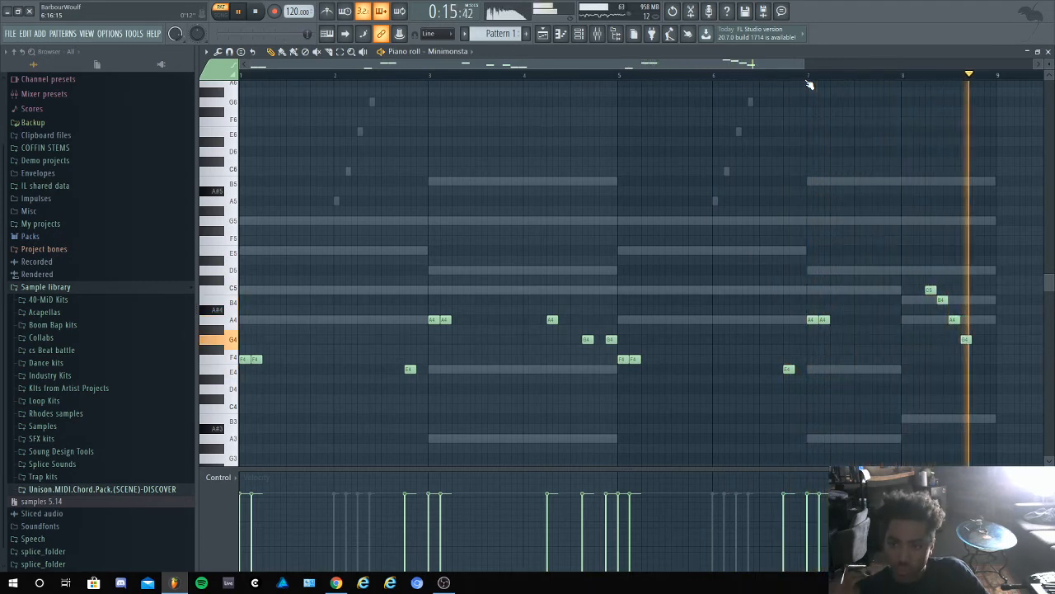
key("space")
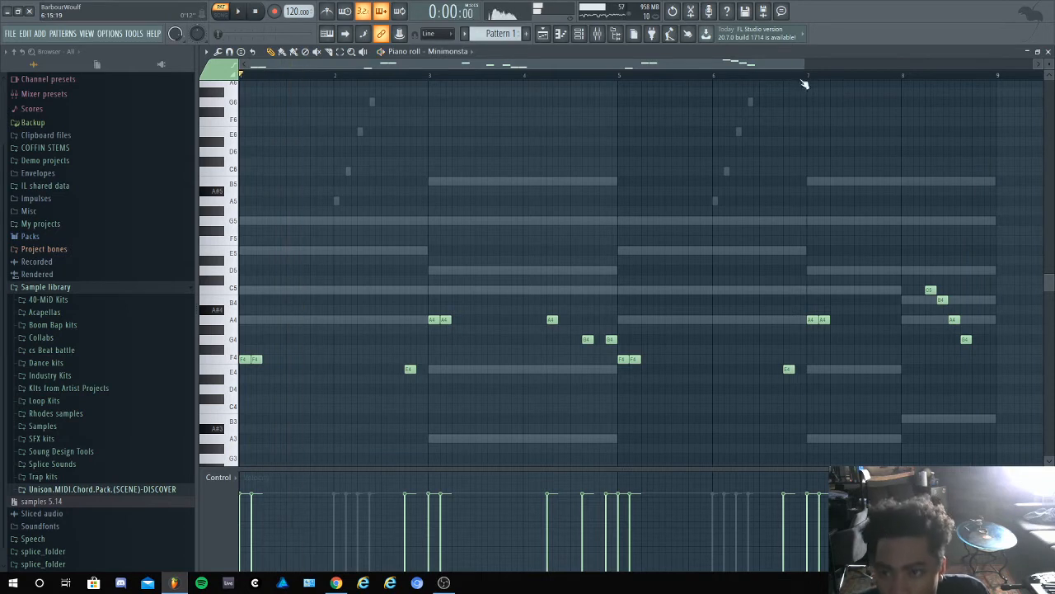
Try a short F4 directly after the G4 in bar 8, auditioning the phrase's ending, and remove it
left_click(783, 76)
key("space")
key("space")
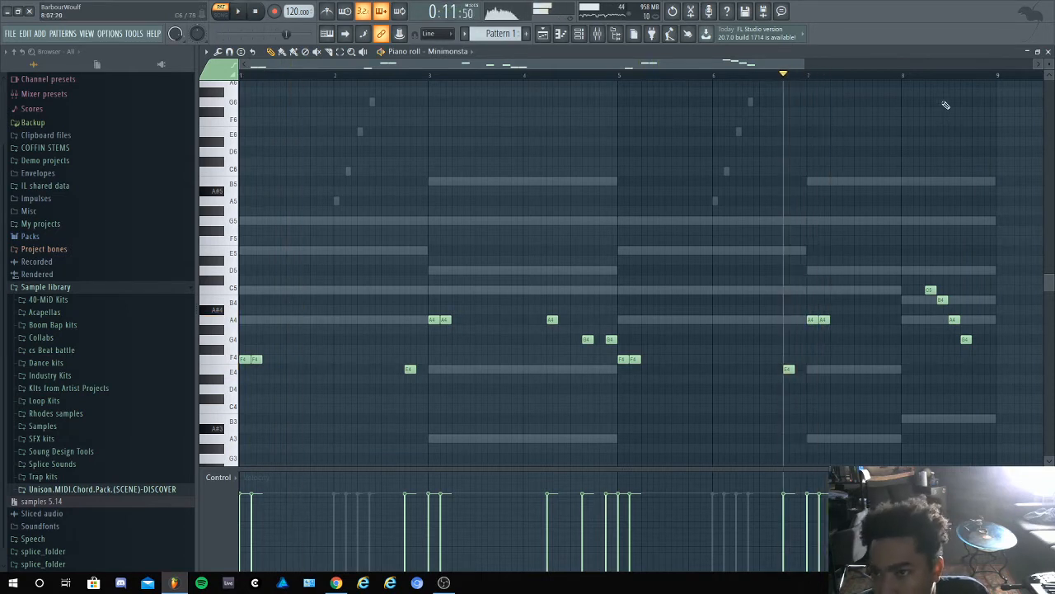
left_click(974, 361)
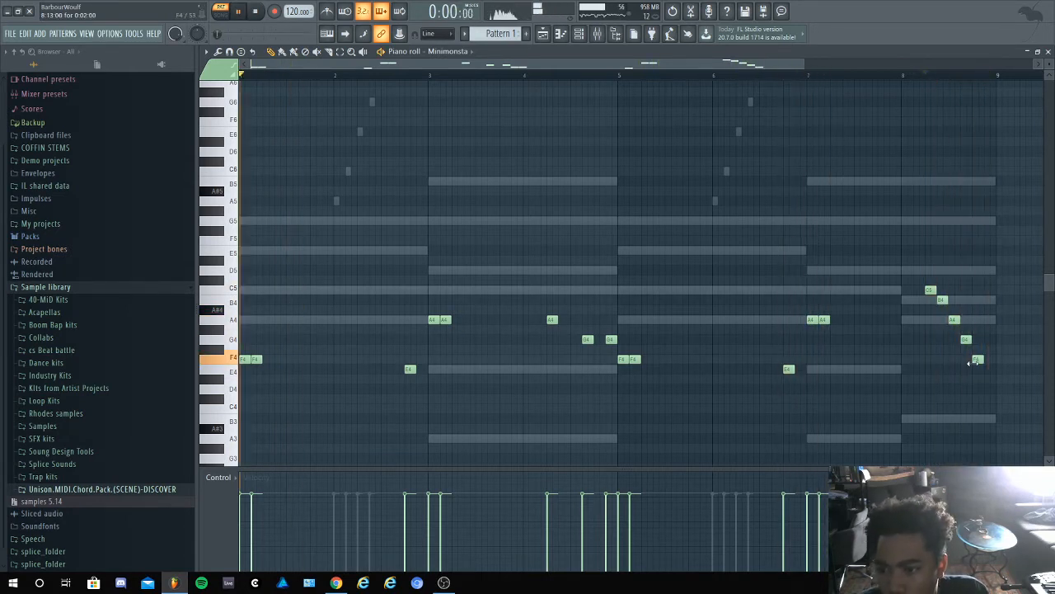
key("space")
key("space")
right_click(976, 360)
Add a short E4 at the very end of bar 8 and audition it leading back into bar 1
left_click(986, 370)
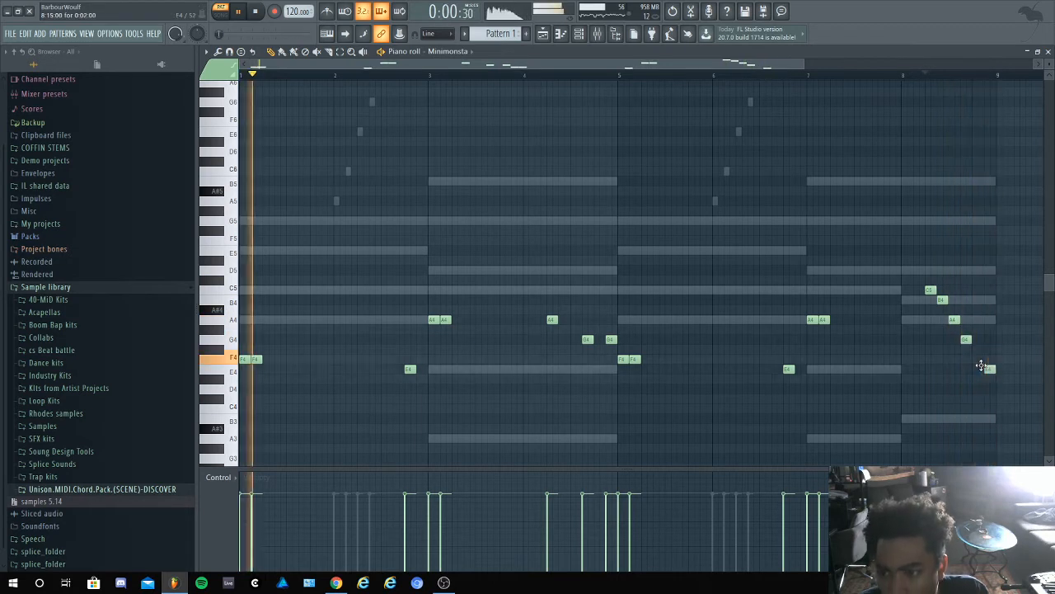
key("space")
left_click_drag(983, 368, 982, 380)
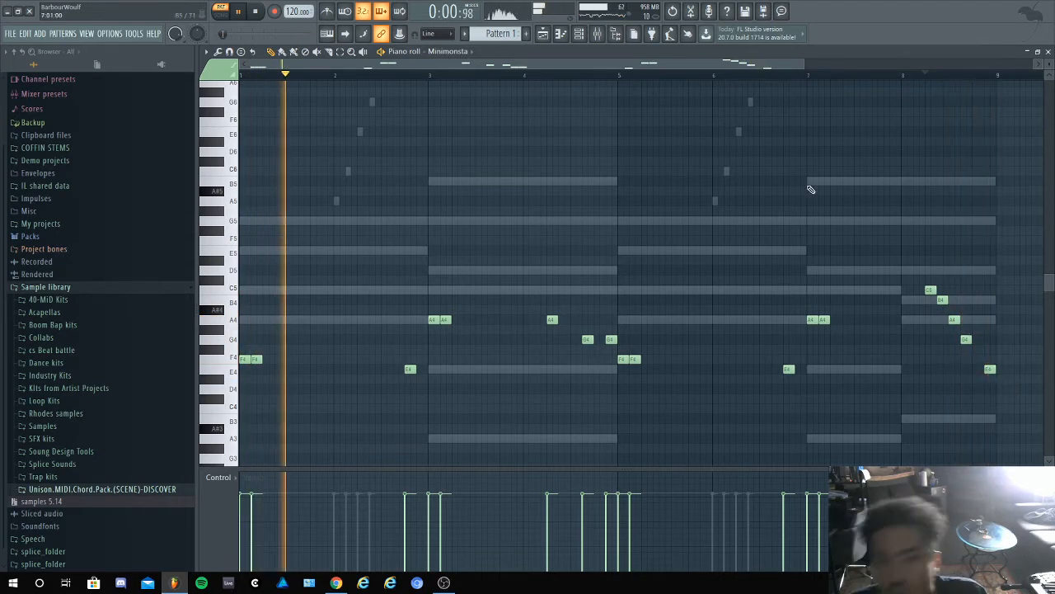
Open the Minimonsta instrument from the channel rack, listen to the pattern with its bass line, and close the plugin
left_click(579, 33)
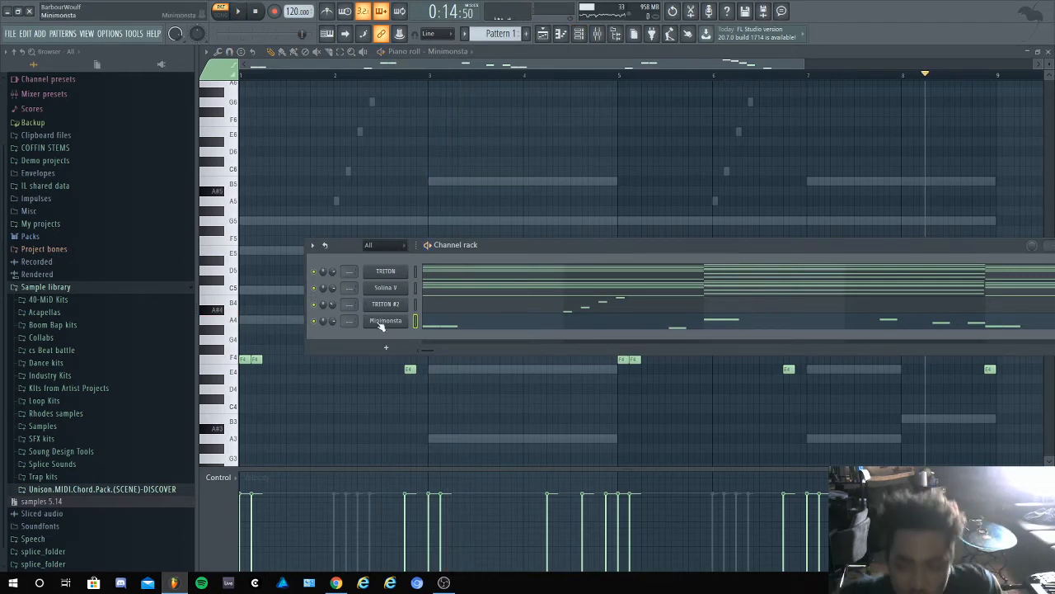
left_click(385, 321)
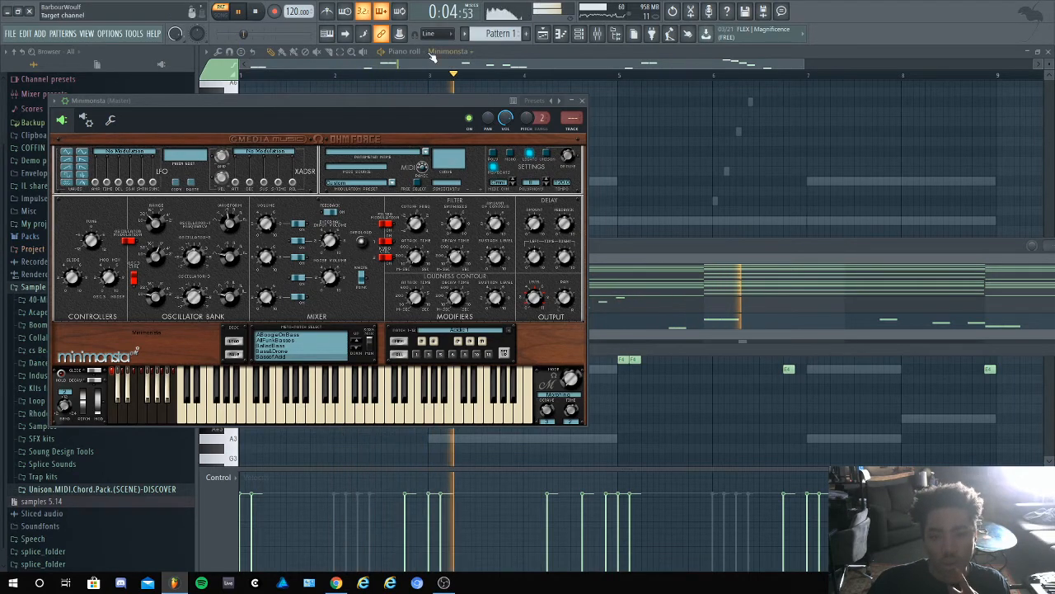
left_click(582, 101)
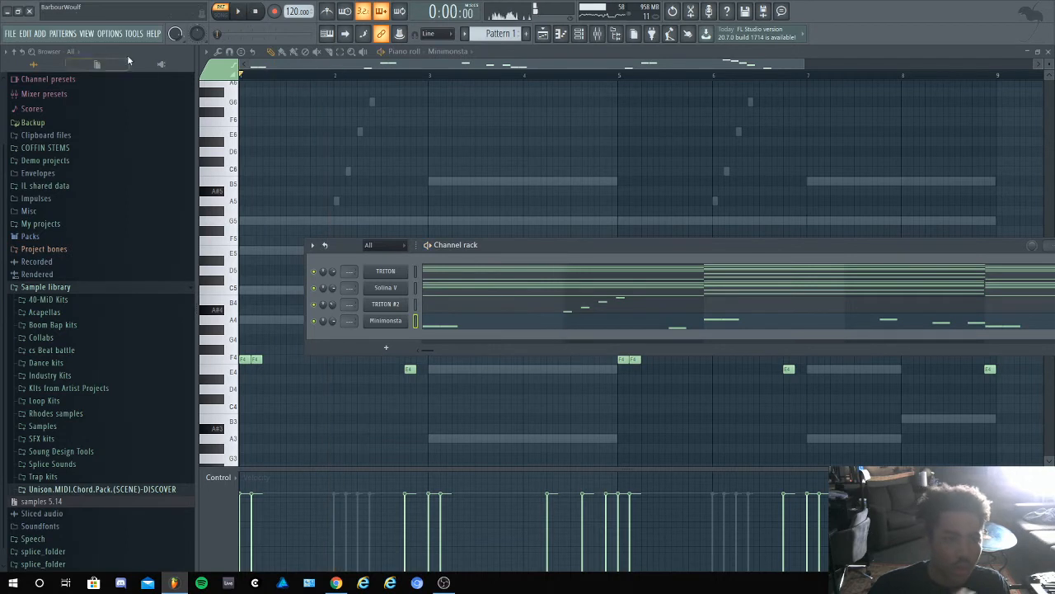
Add Arcade as a new instrument channel and skim its feed of featured kits
left_click(43, 34)
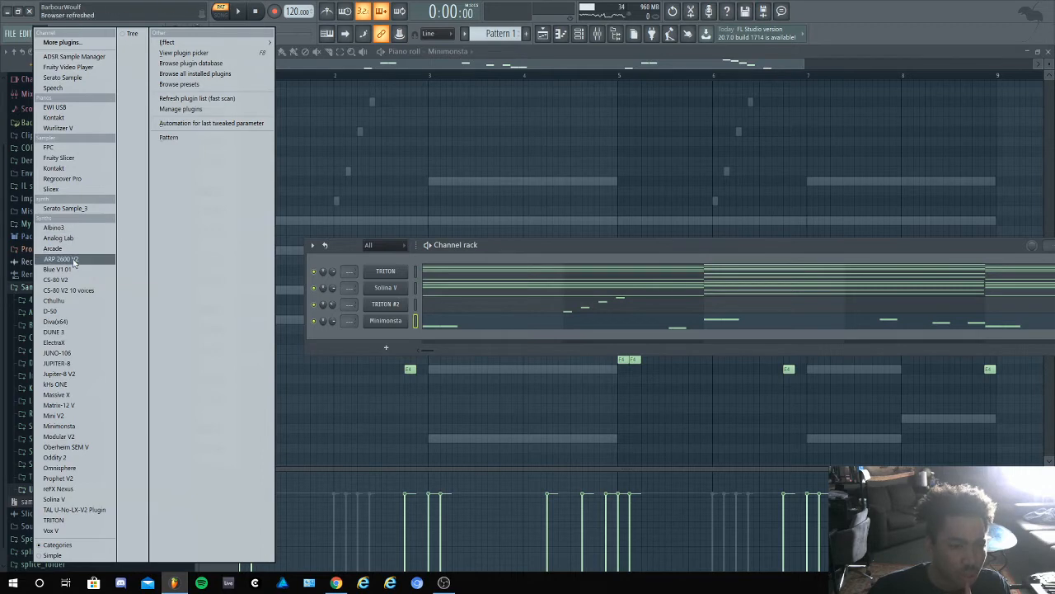
left_click_drag(72, 256, 73, 249)
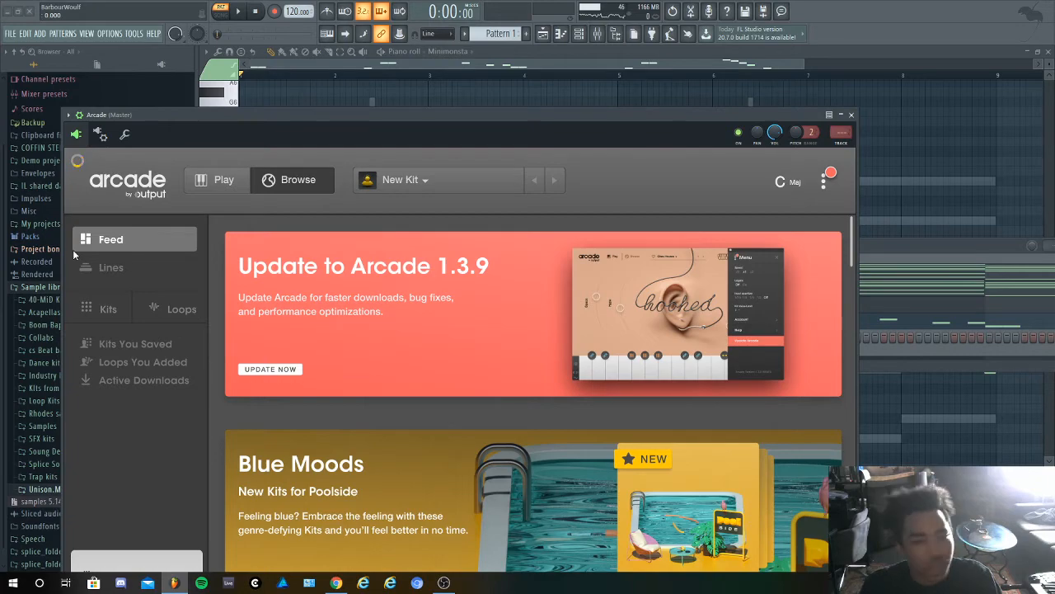
scroll(344, 416, "down", 1)
scroll(345, 417, "down", 15)
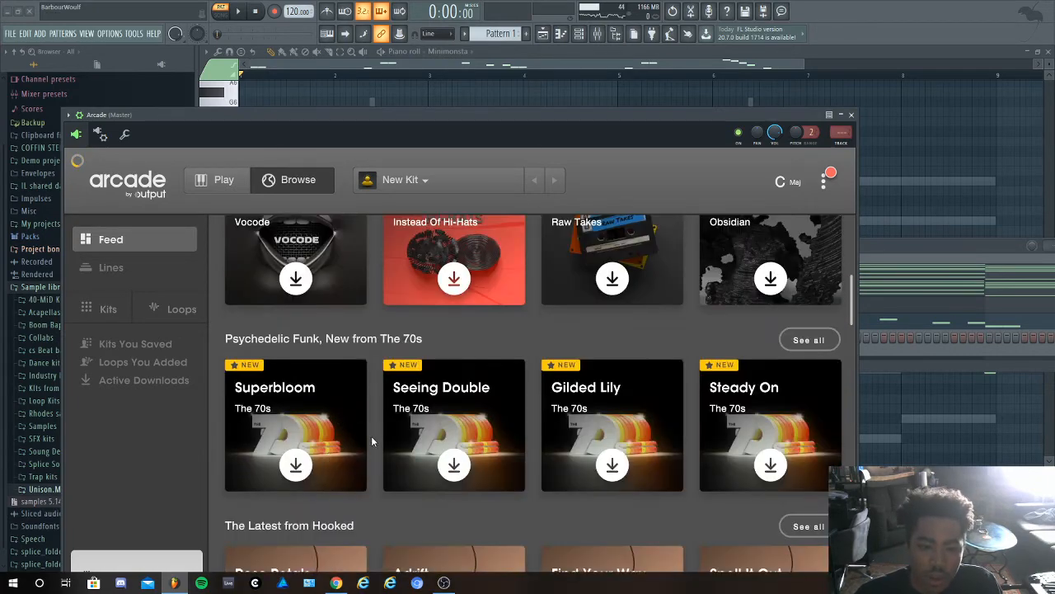
scroll(427, 424, "down", 7)
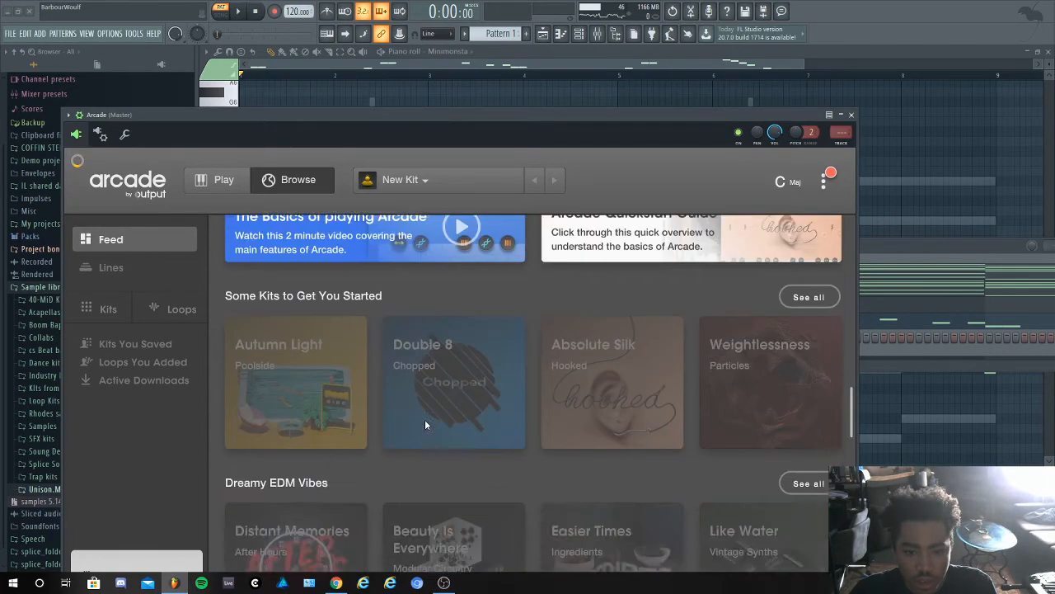
scroll(425, 425, "up", 13)
scroll(425, 423, "up", 8)
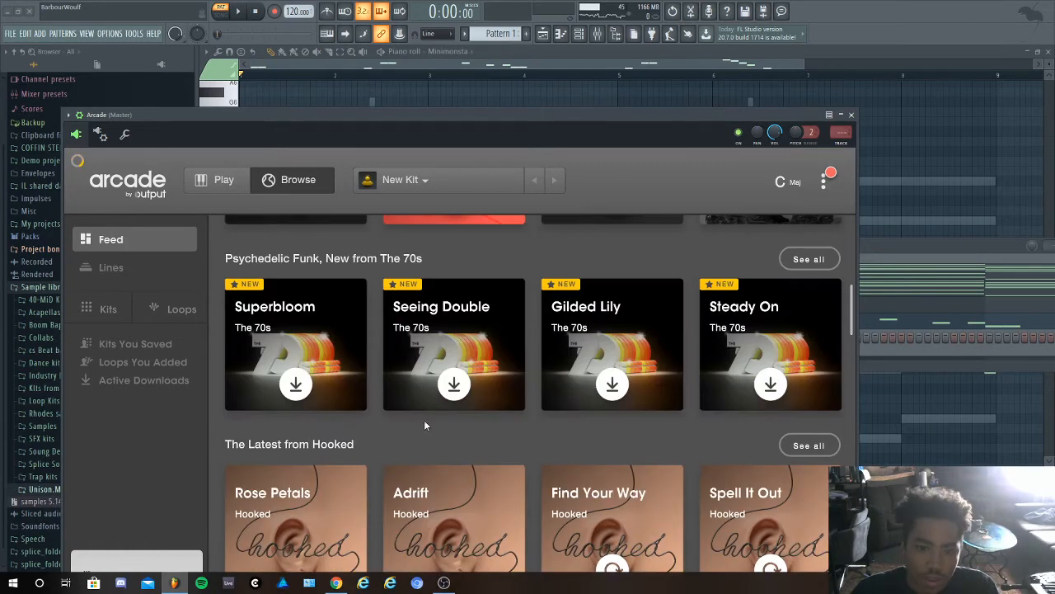
Look through Arcade's full list of kits, sorted new to old, and check the saved kits
left_click(104, 317)
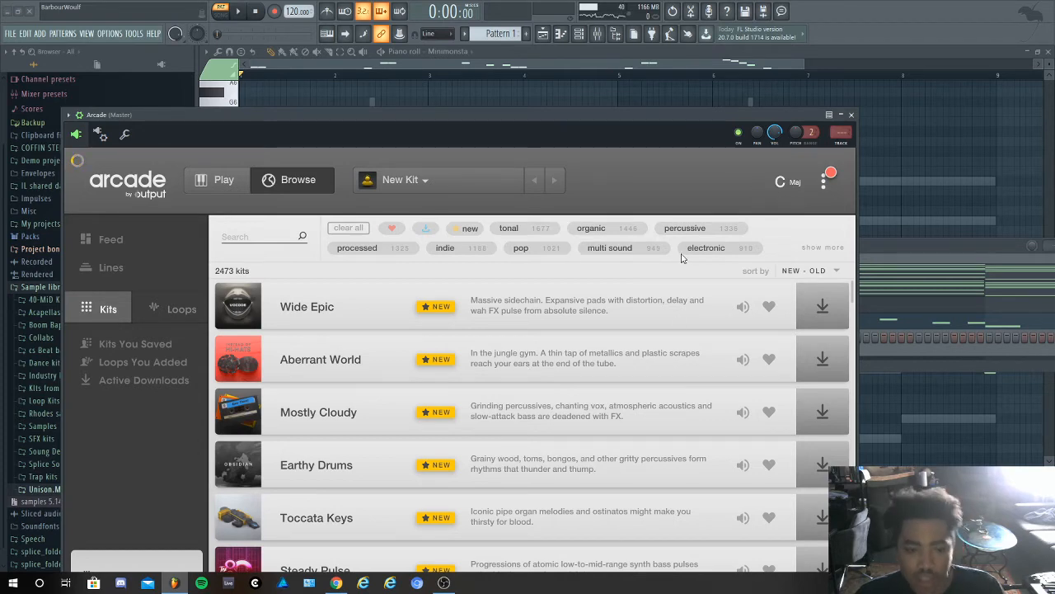
scroll(656, 284, "down", 3)
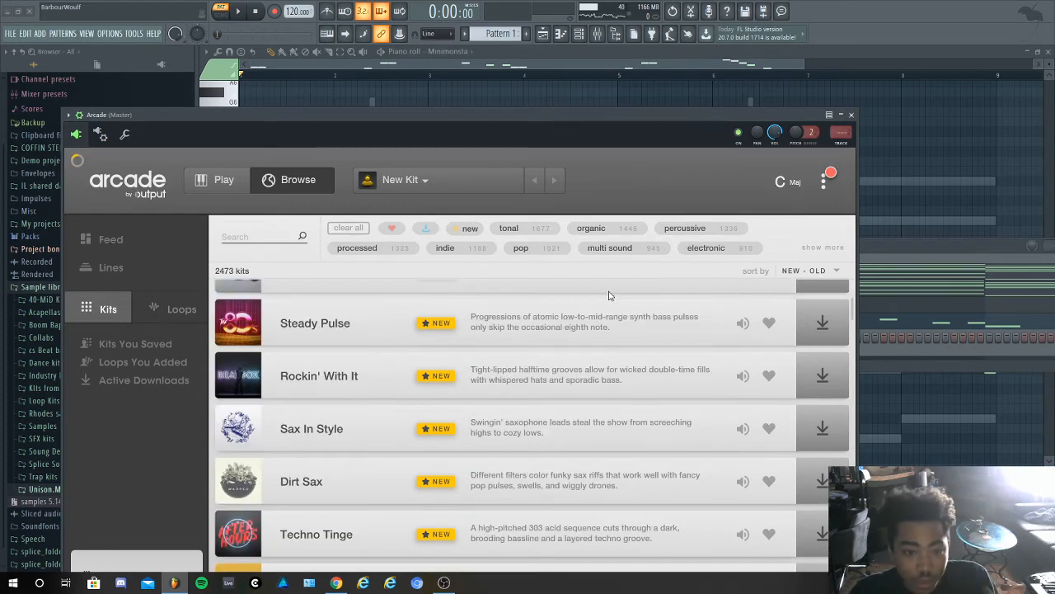
scroll(607, 293, "down", 4)
scroll(608, 292, "up", 7)
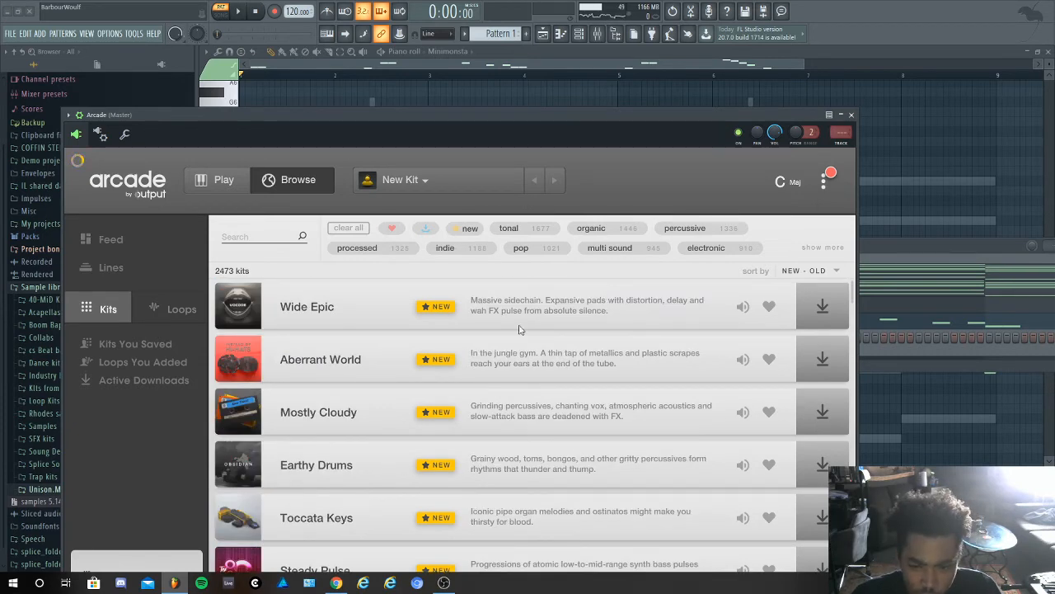
scroll(577, 345, "down", 4)
scroll(576, 345, "down", 6)
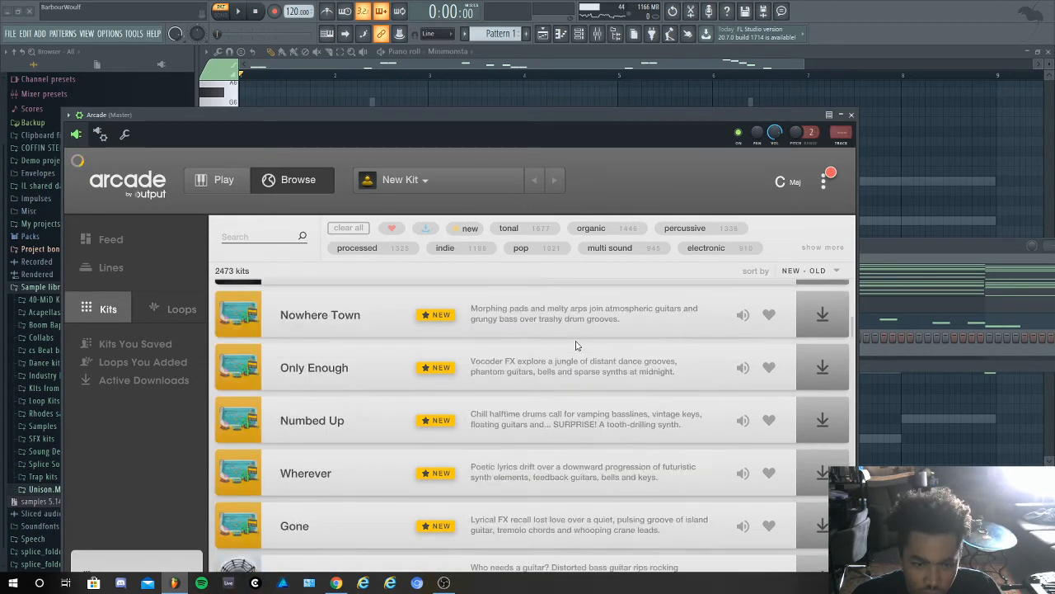
scroll(576, 346, "up", 10)
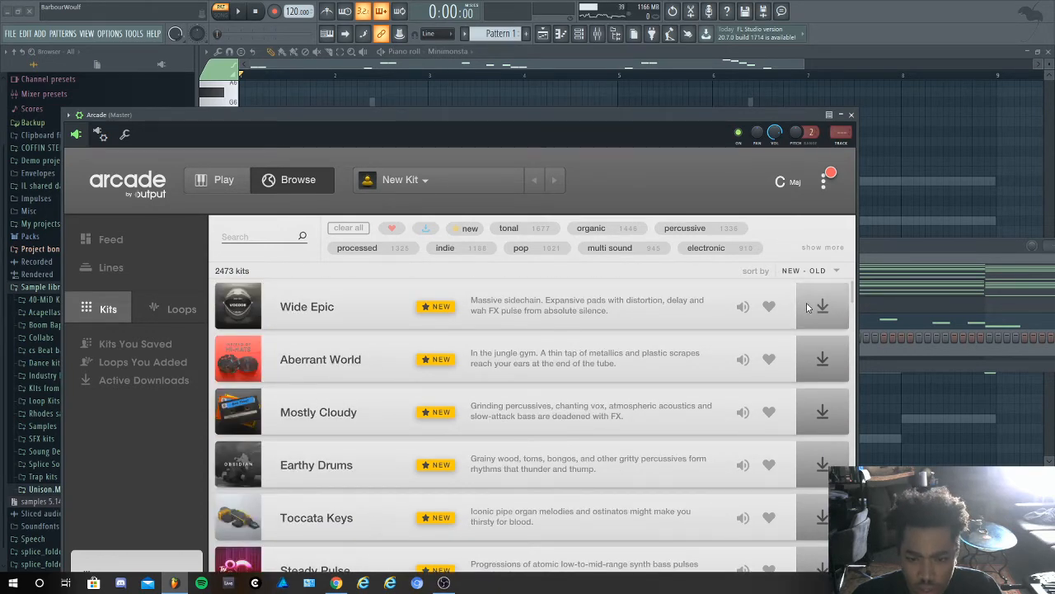
scroll(699, 310, "down", 10)
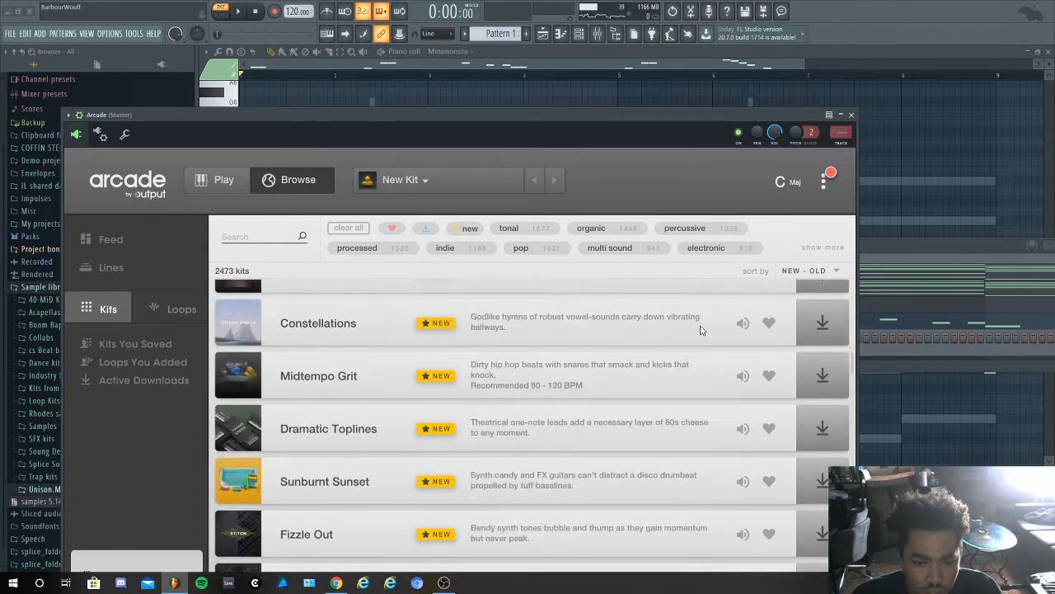
scroll(701, 329, "down", 10)
scroll(366, 328, "down", 10)
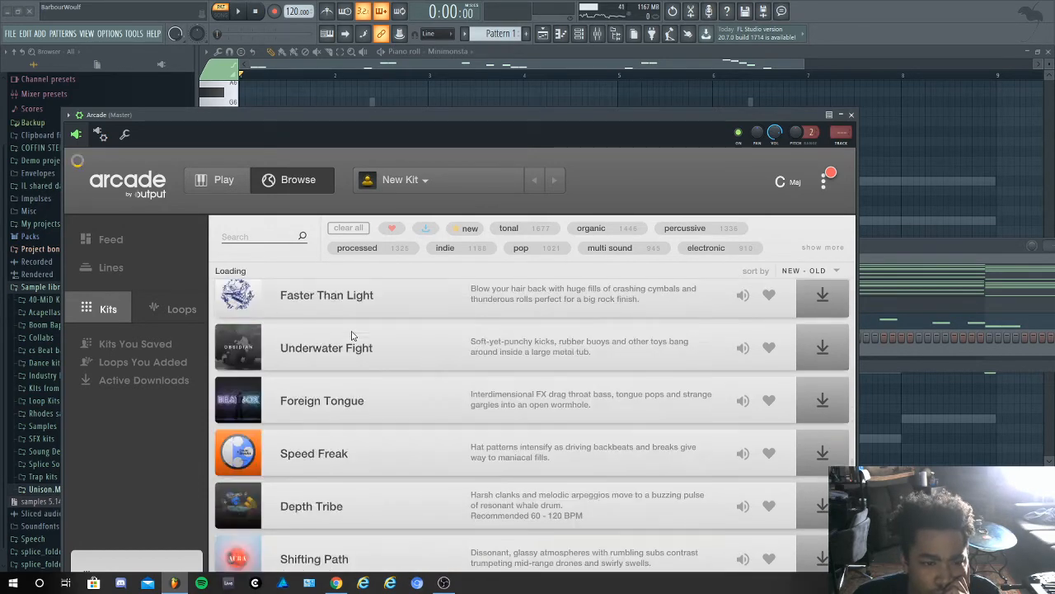
scroll(313, 330, "down", 10)
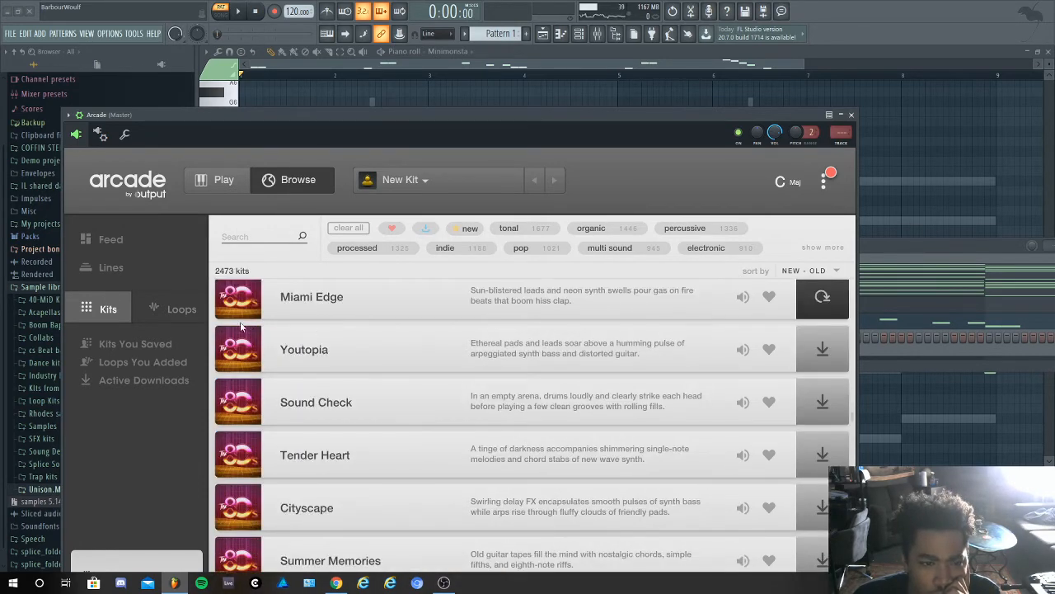
left_click(169, 344)
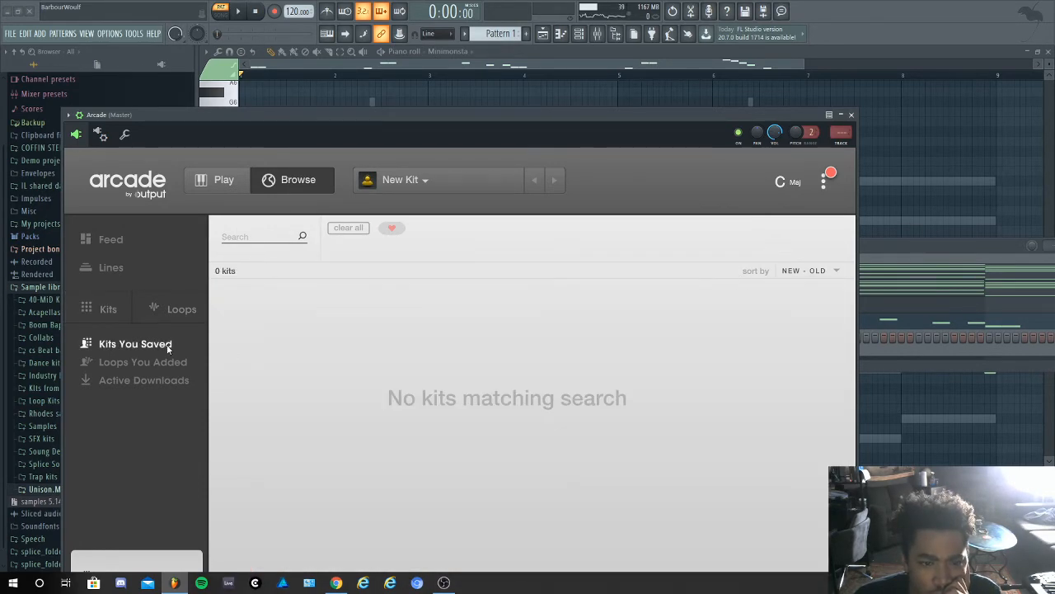
Browse Arcade's Lines for a sound collection that suits the beat
left_click(125, 246)
left_click(129, 266)
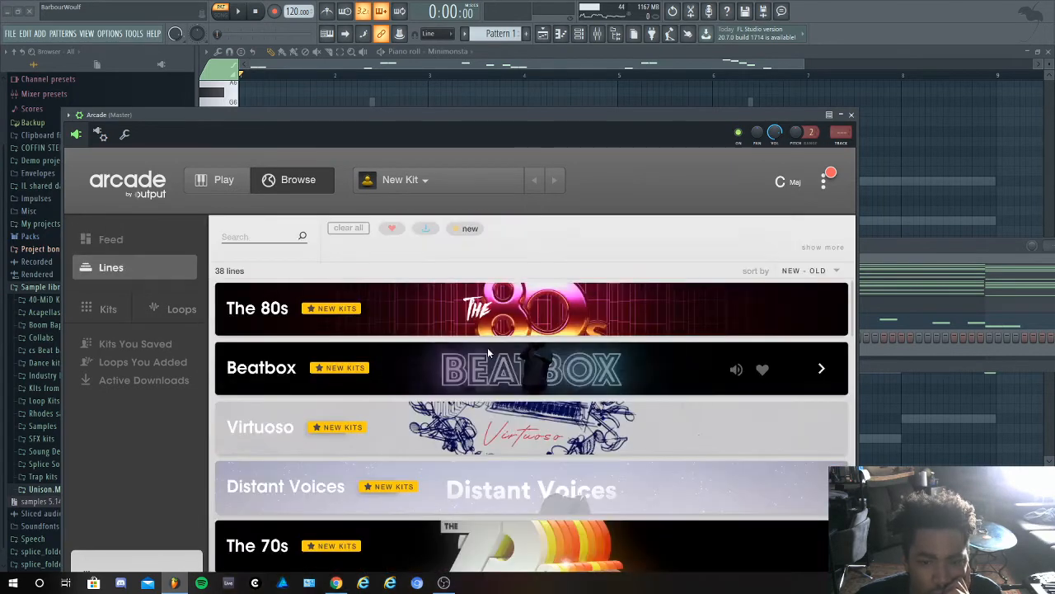
scroll(520, 379, "down", 12)
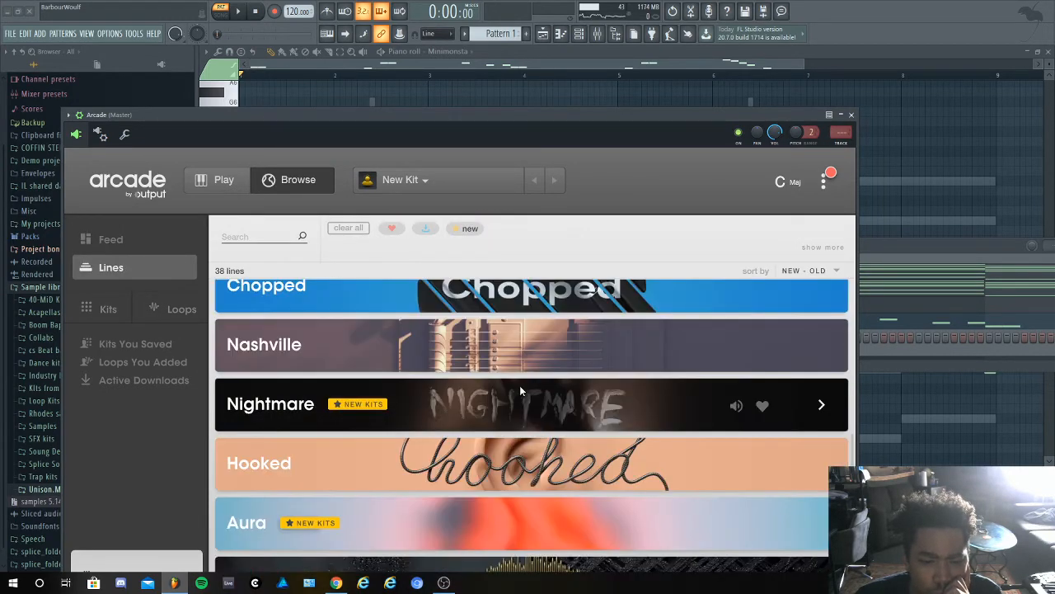
scroll(520, 390, "down", 3)
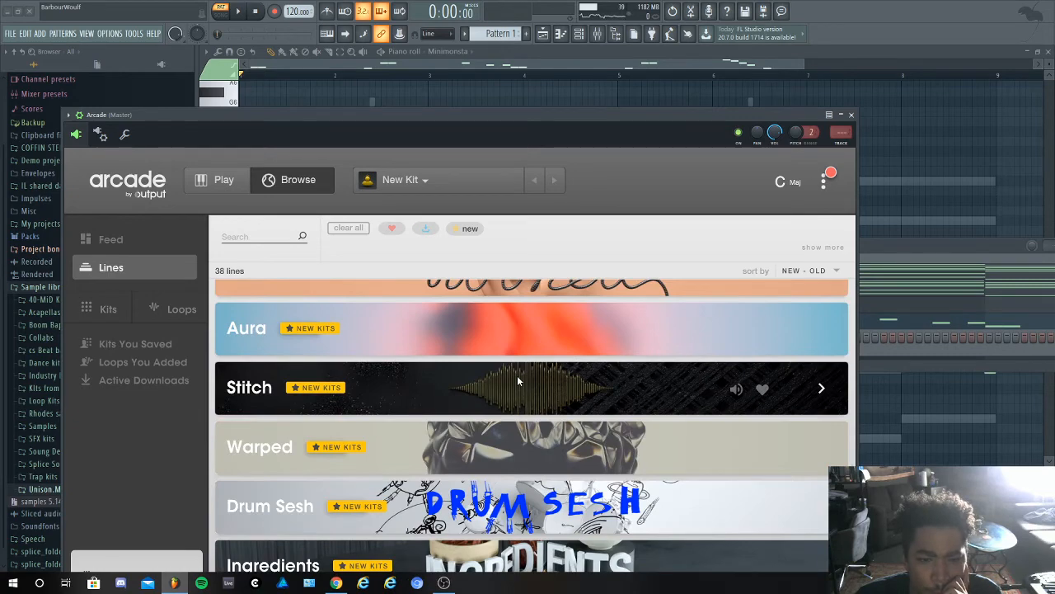
scroll(517, 376, "down", 15)
scroll(518, 381, "down", 1)
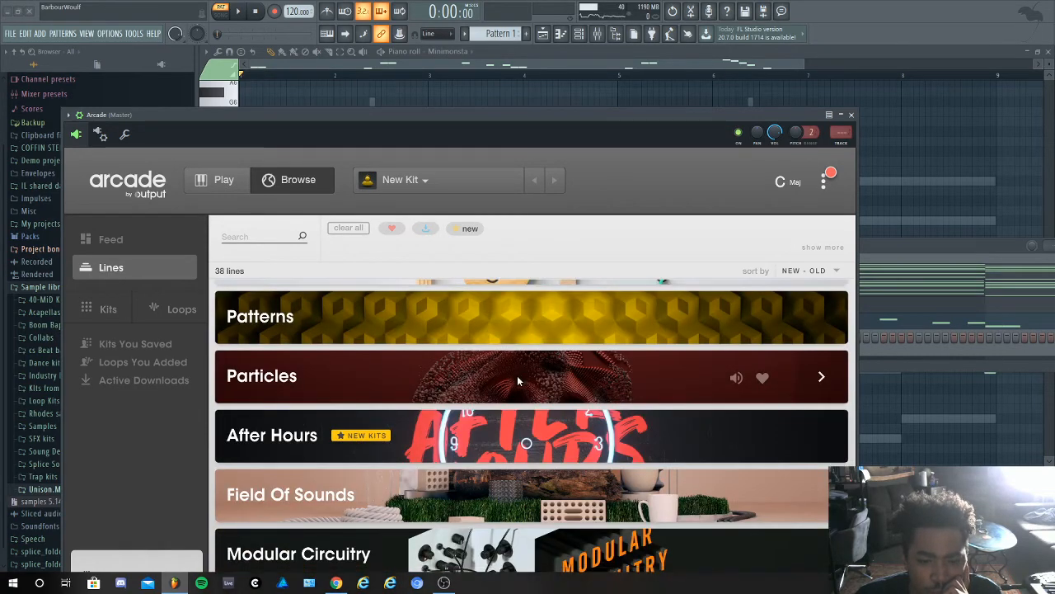
scroll(517, 375, "up", 13)
scroll(517, 375, "down", 7)
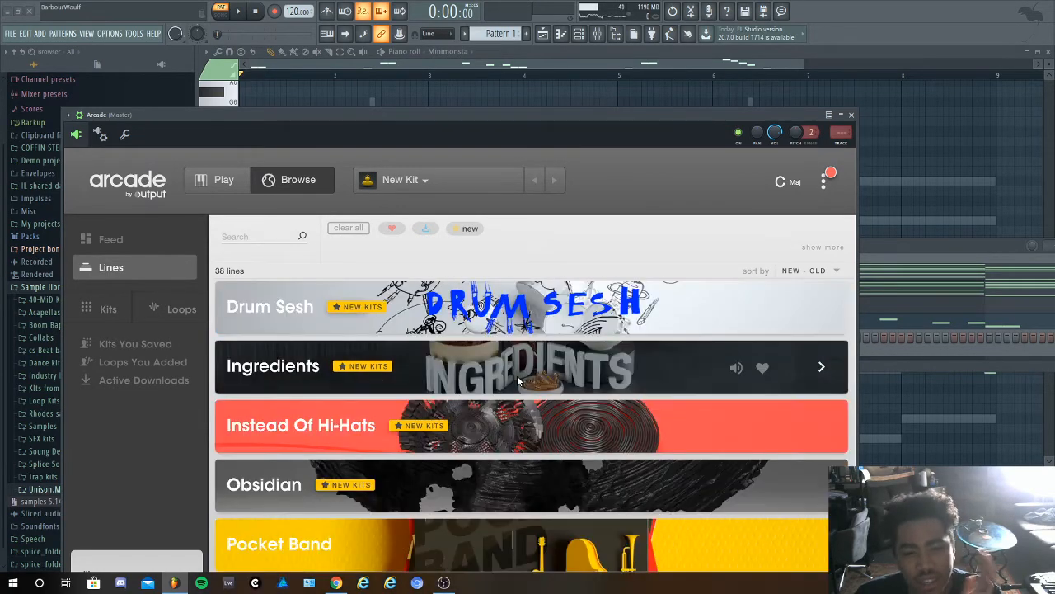
scroll(517, 376, "up", 7)
scroll(518, 377, "up", 5)
scroll(517, 377, "up", 5)
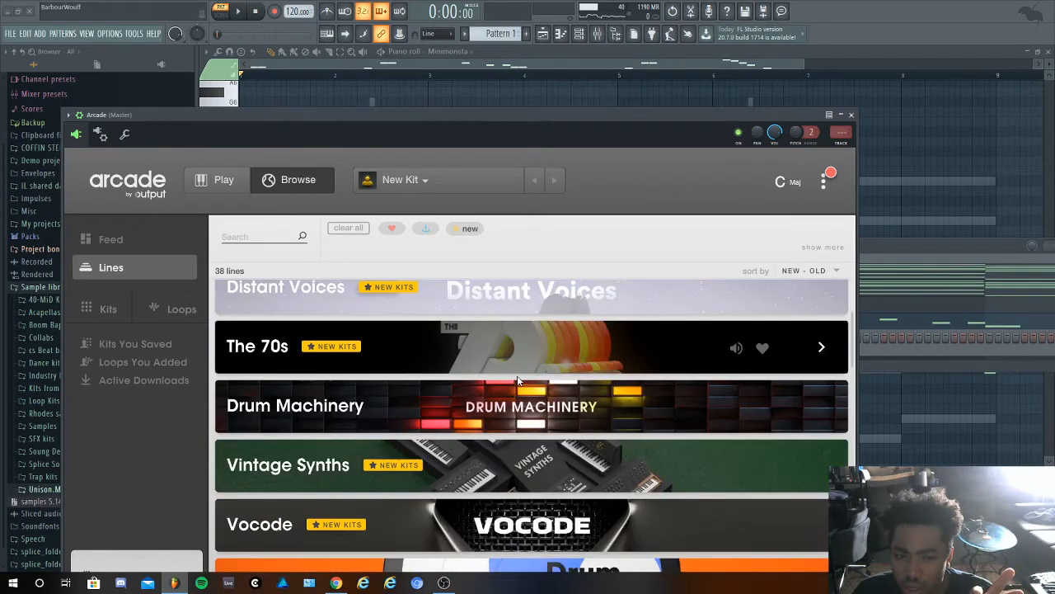
scroll(518, 380, "up", 3)
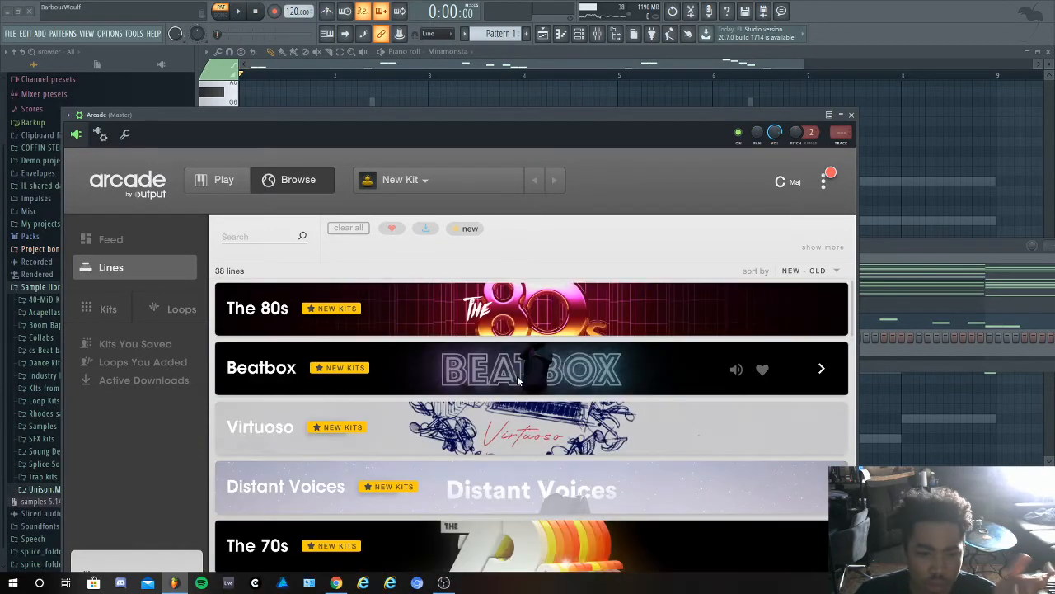
scroll(517, 375, "down", 8)
scroll(511, 375, "up", 5)
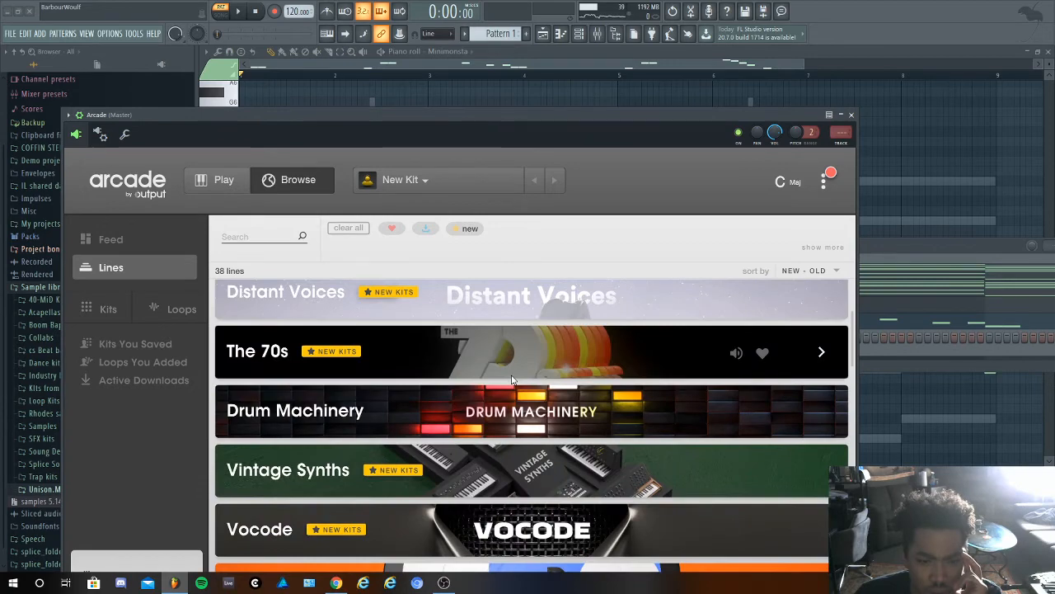
scroll(511, 379, "down", 7)
scroll(511, 379, "down", 8)
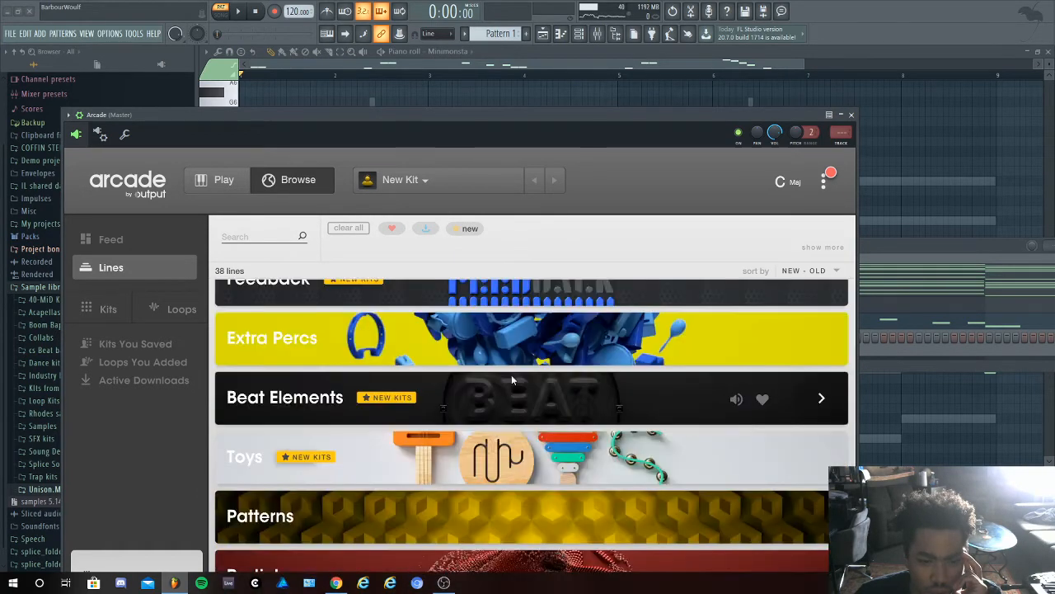
scroll(511, 379, "down", 3)
scroll(513, 365, "up", 15)
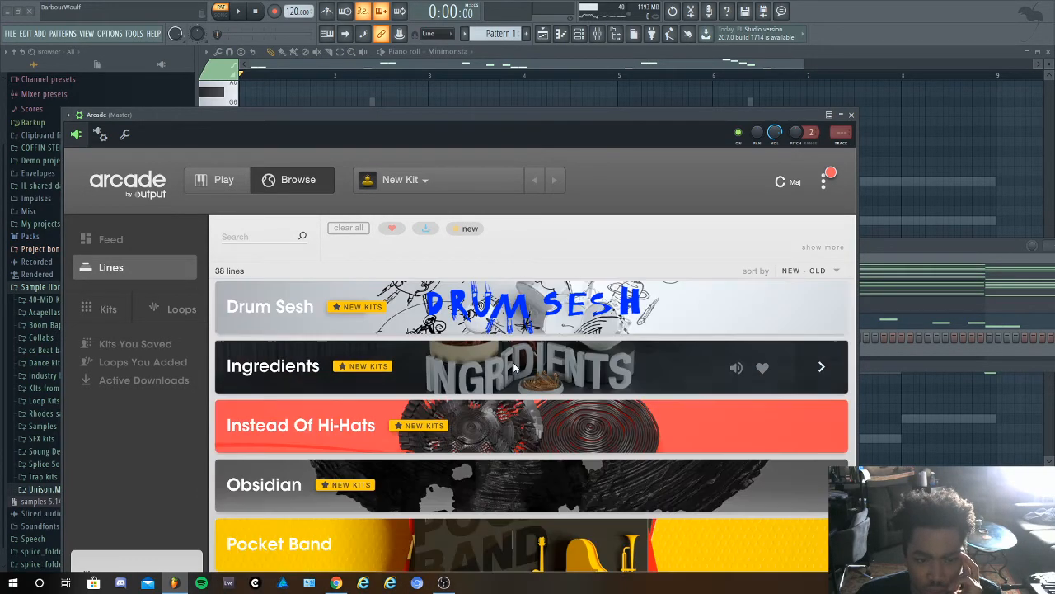
scroll(513, 366, "up", 10)
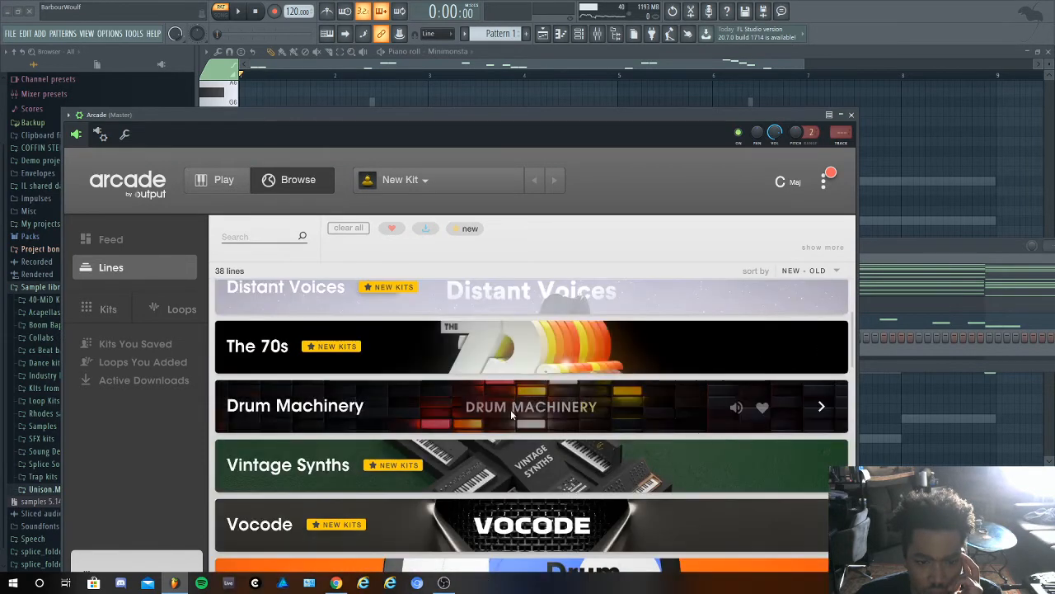
Open the Vocode line in Arcade and load its Resolution kit for playing
left_click(523, 544)
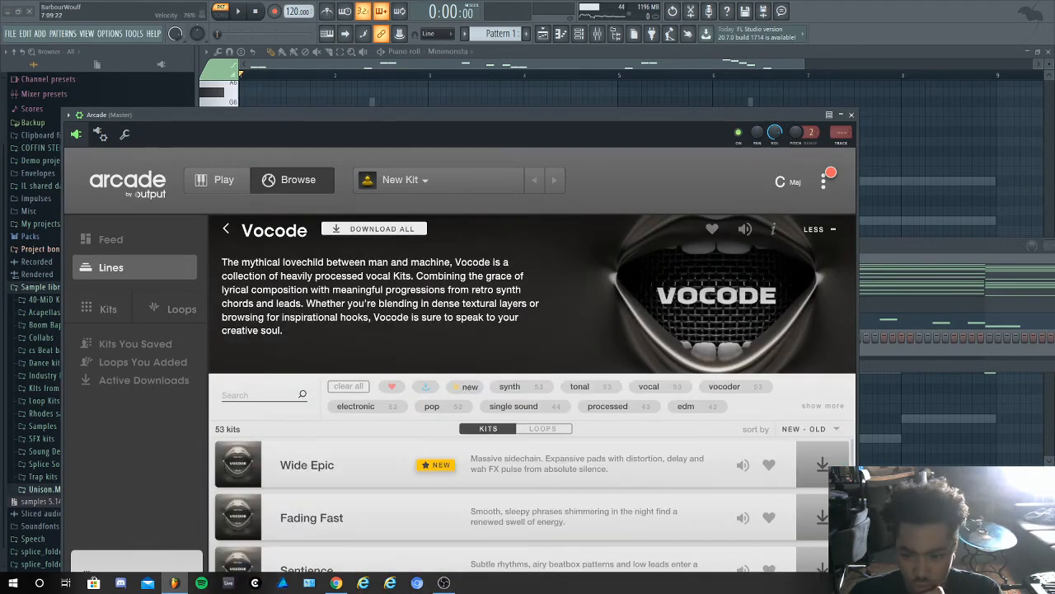
scroll(676, 450, "down", 1)
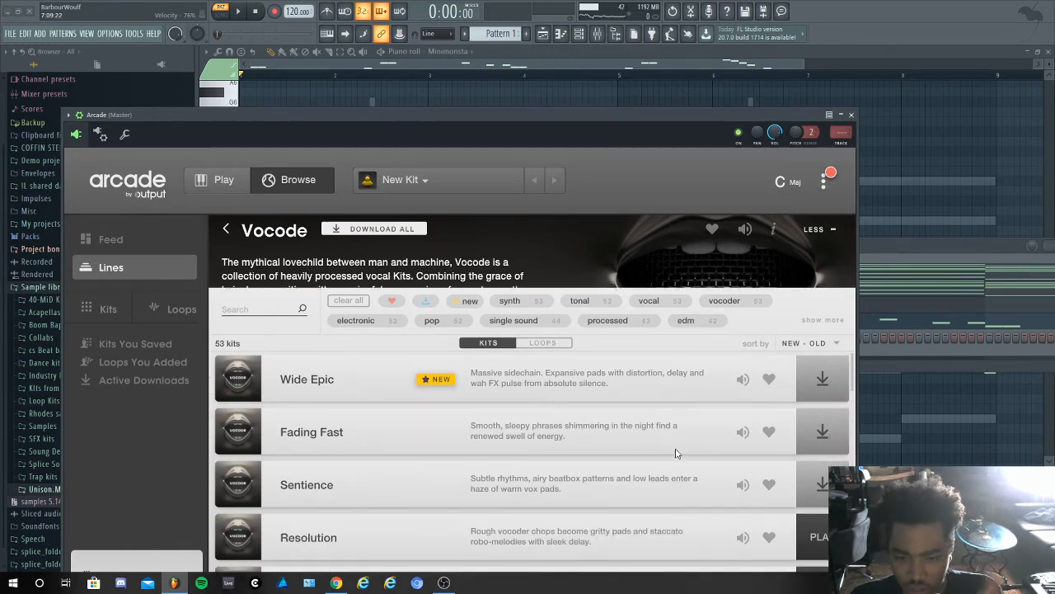
left_click(812, 536)
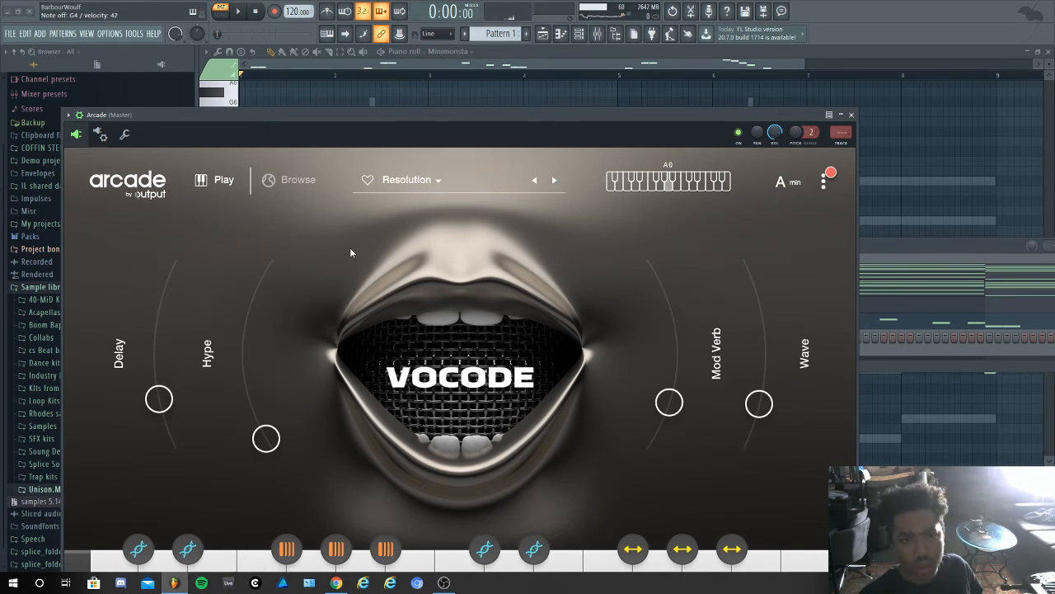
Play the pattern briefly to check playback and set the FL Studio ASIO buffer length to 2048
left_click(239, 15)
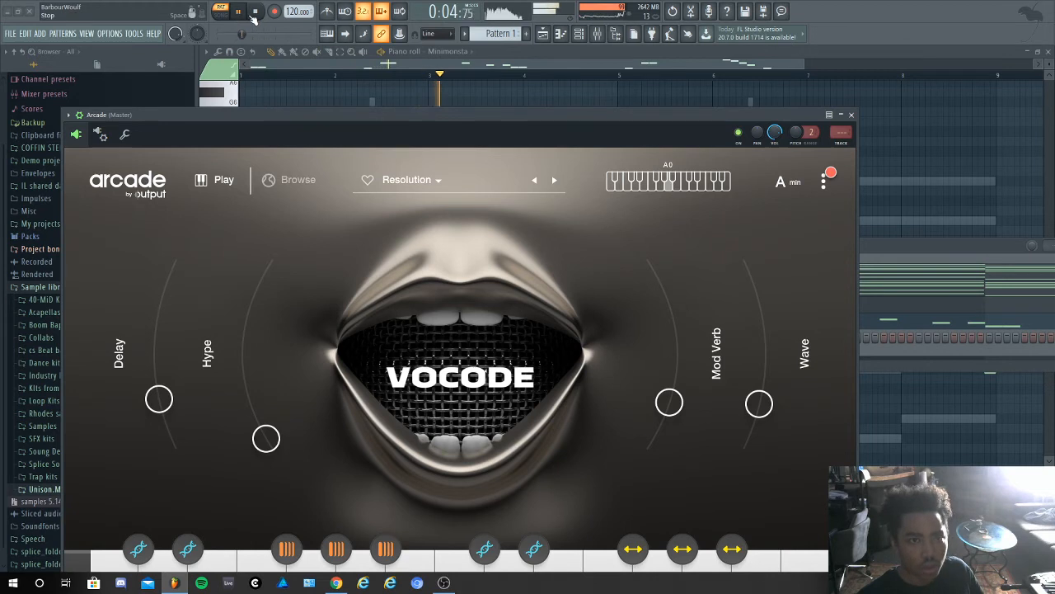
left_click(257, 13)
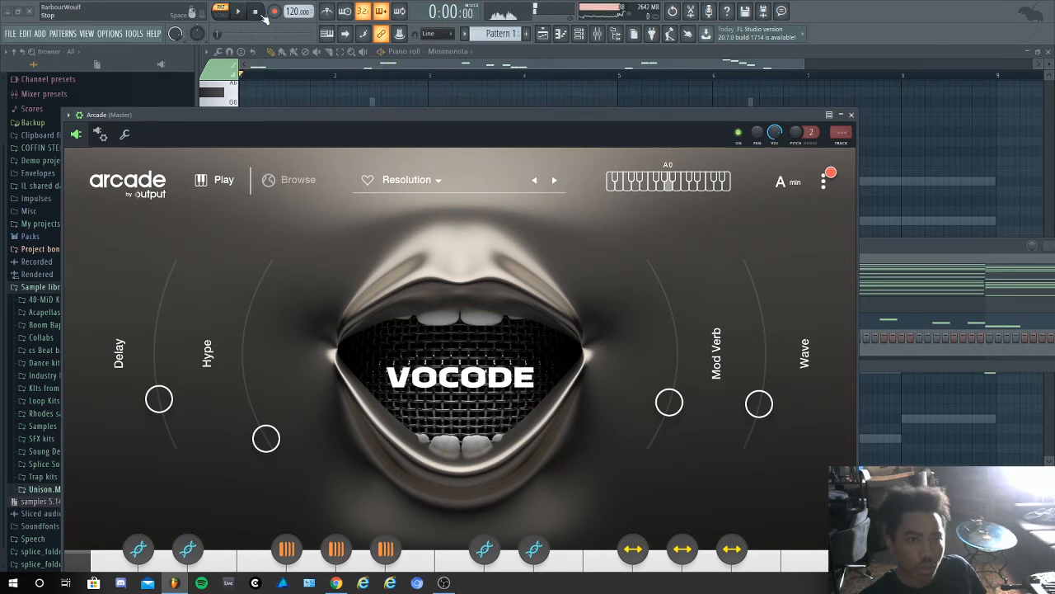
left_click(118, 34)
left_click(116, 72)
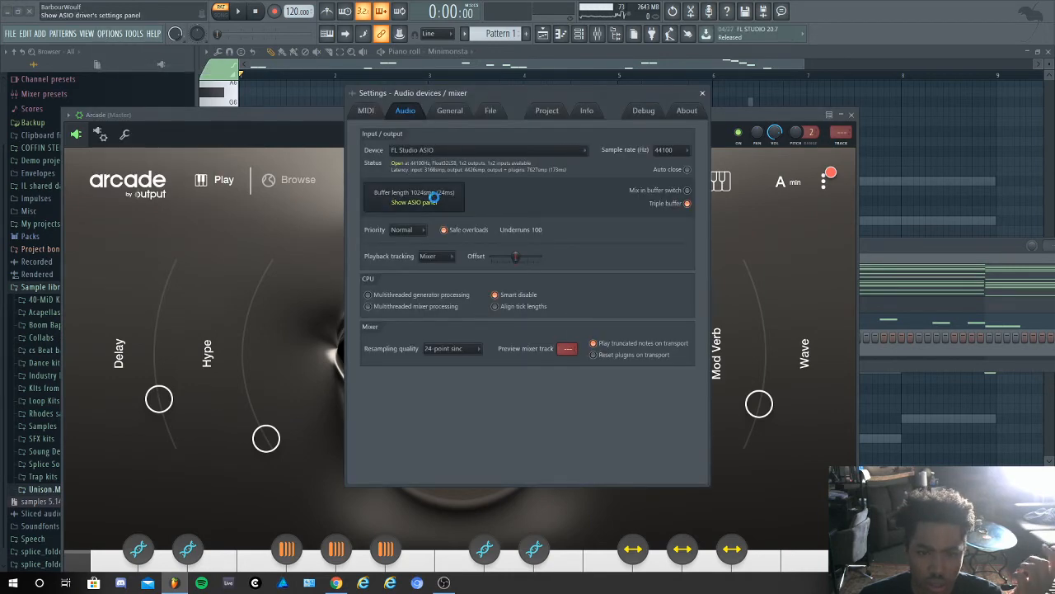
left_click(433, 198)
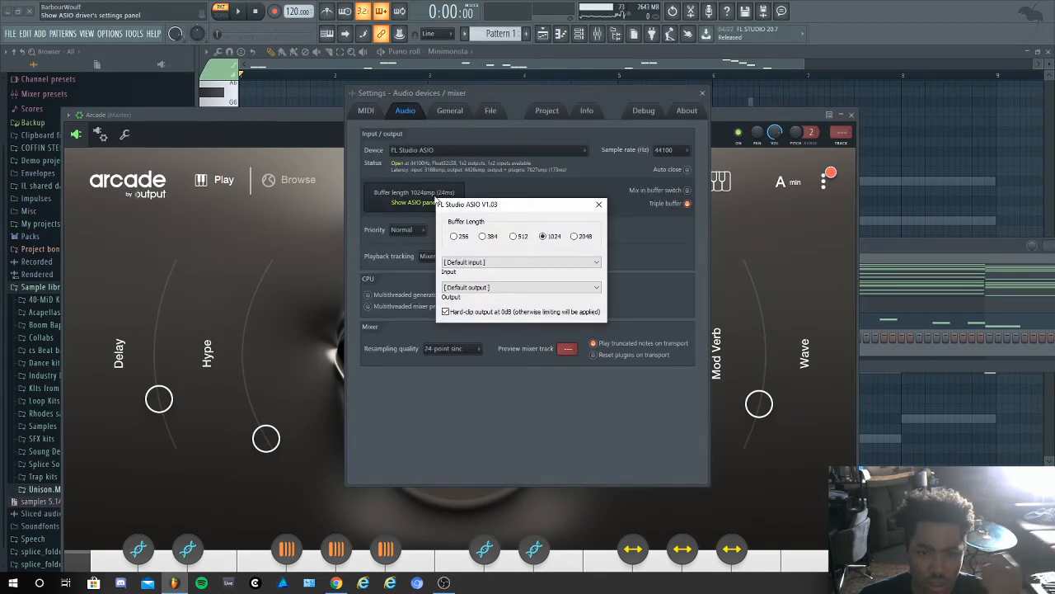
left_click(575, 237)
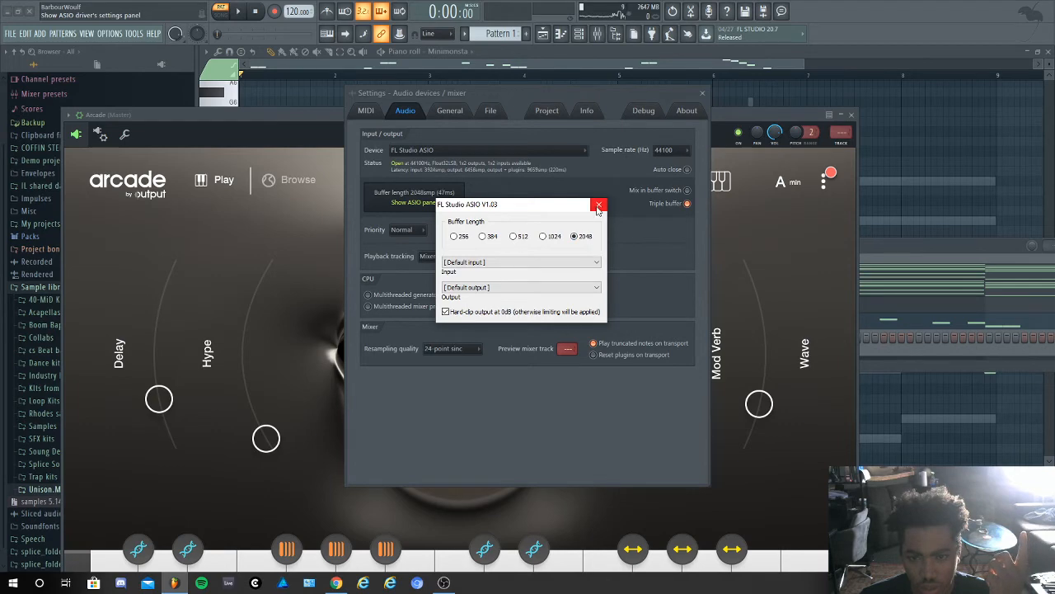
left_click(599, 205)
left_click(701, 93)
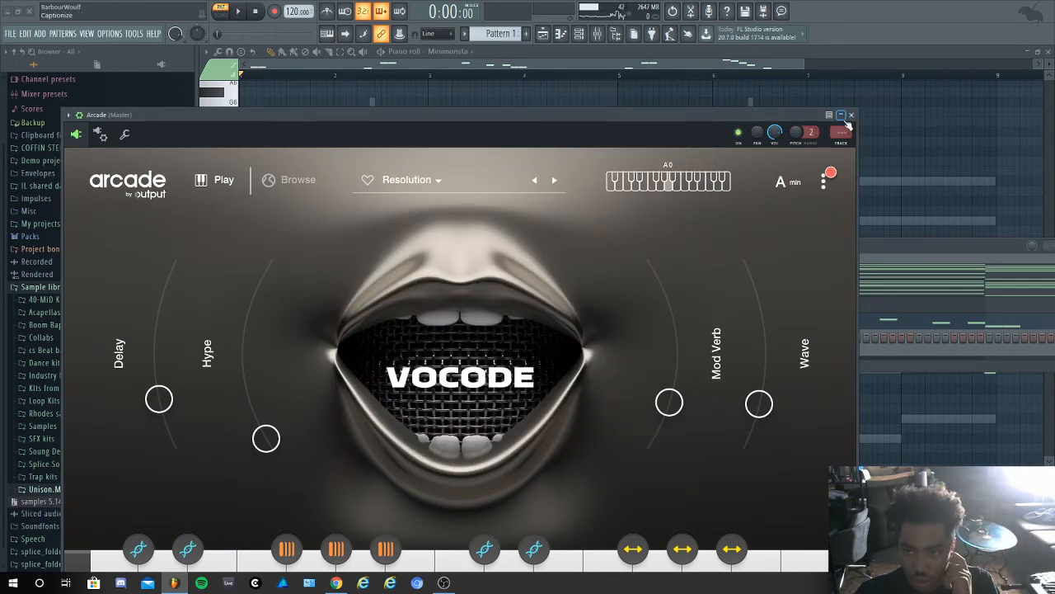
Open the Arcade channel's piano roll and audition individual keys from about F#4 up to G5
left_click(851, 116)
right_click(402, 341)
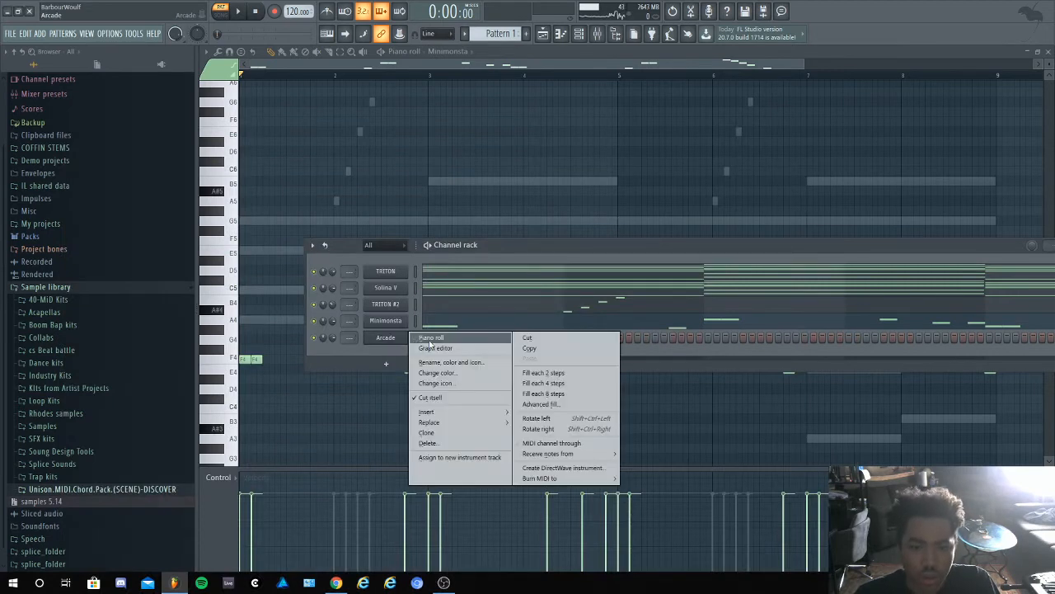
left_click(427, 341)
left_click(233, 293)
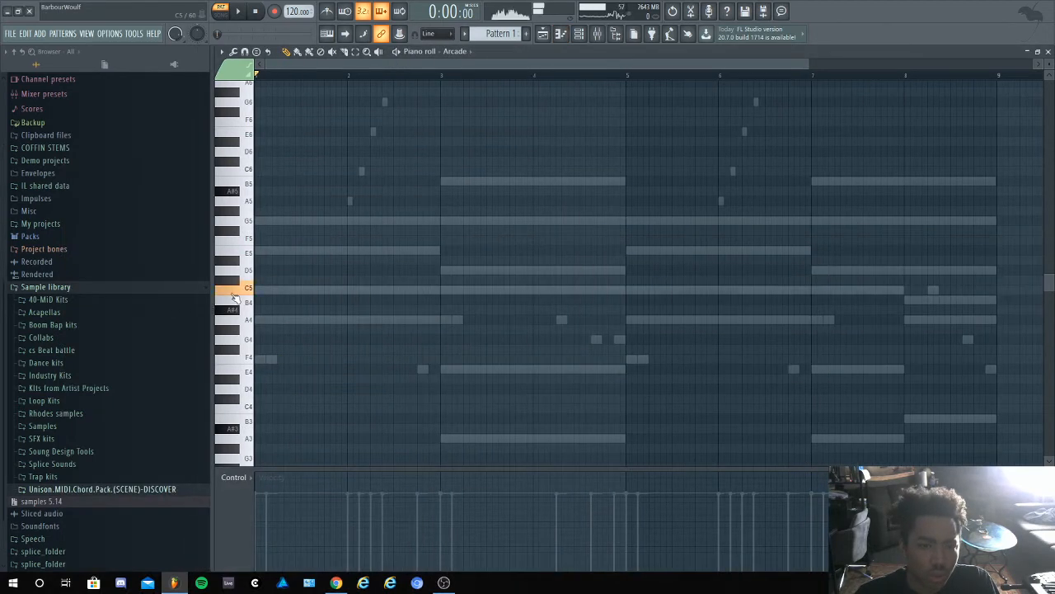
left_click(239, 268)
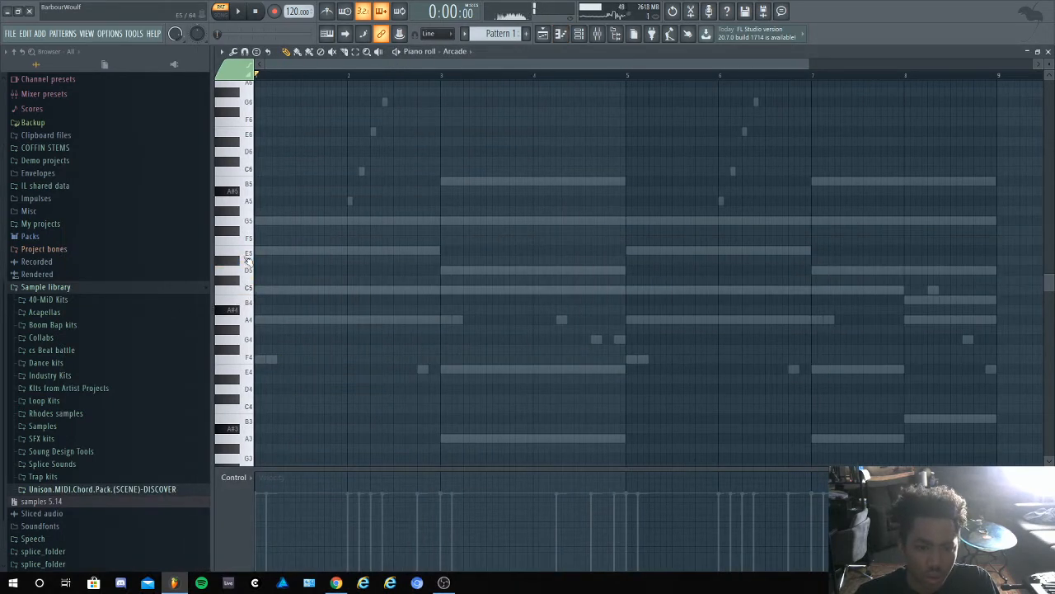
left_click(239, 252)
left_click(244, 233)
left_click(246, 221)
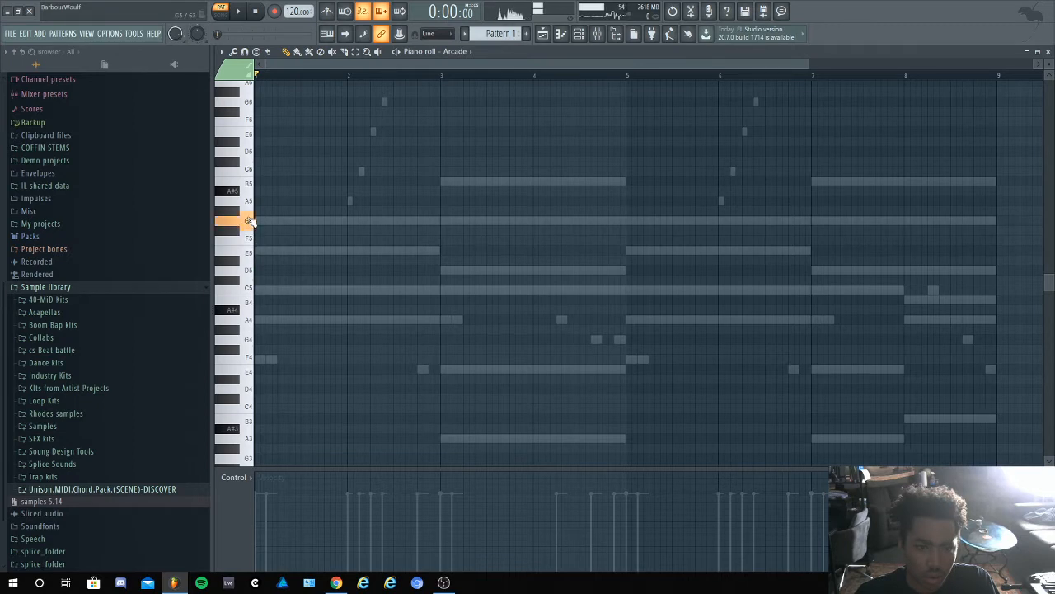
left_click(245, 253)
left_click(247, 321)
left_click(241, 330)
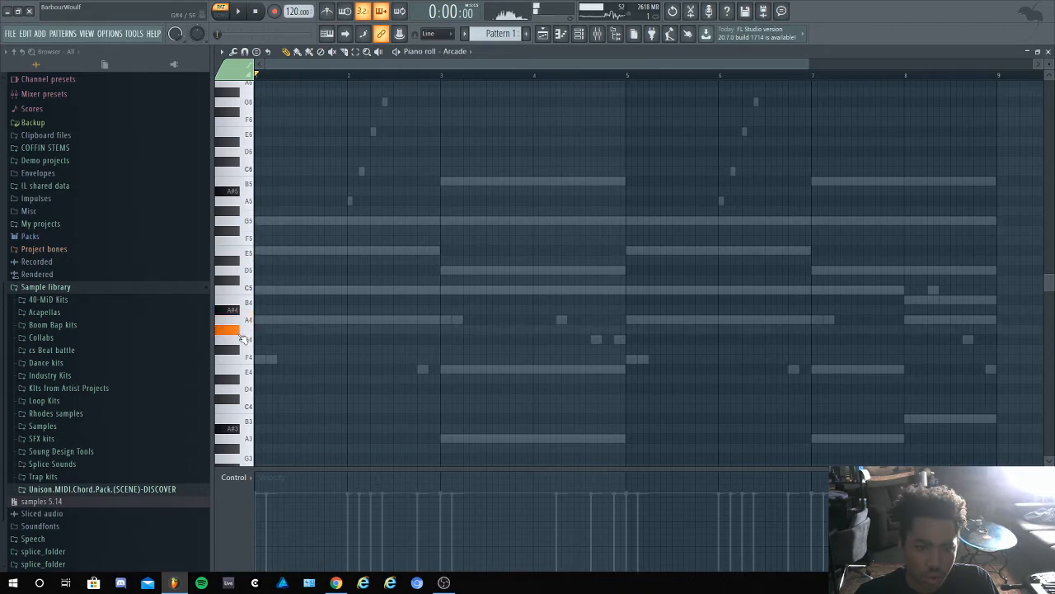
left_click(244, 344)
Draw a G4 note at the start of bar 1 in the Arcade piano roll and extend it to two bars
left_click(260, 339)
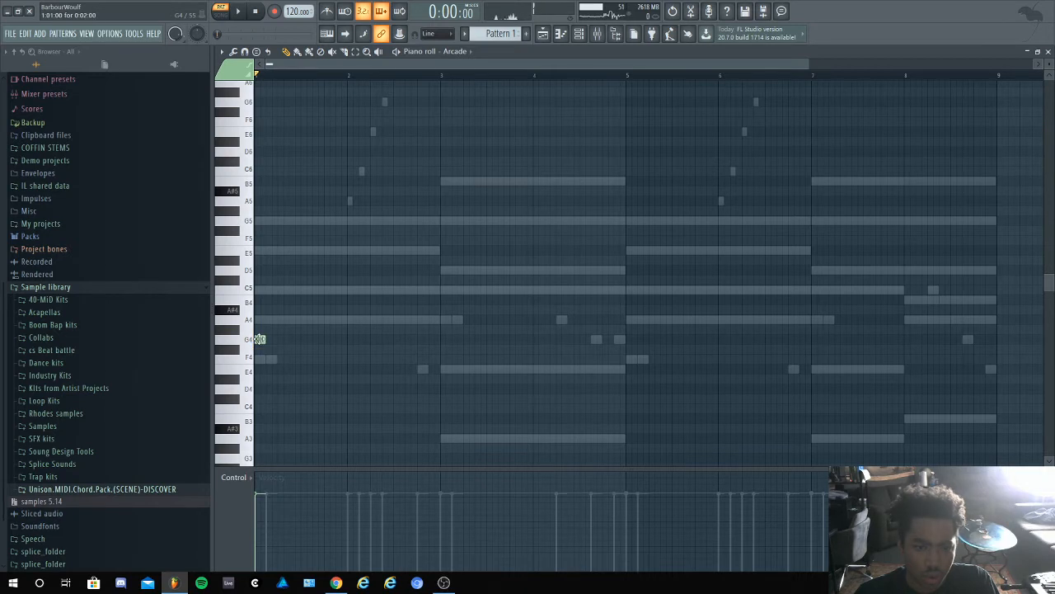
left_click_drag(267, 338, 414, 327)
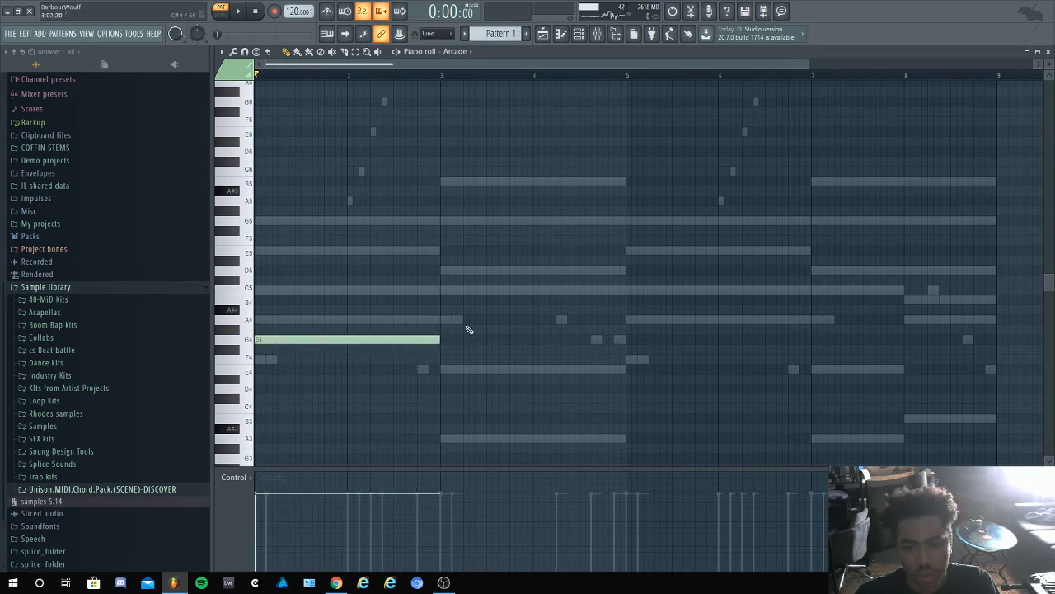
Check the session key options in the Arcade plugin and play the pattern with the new G4 note
left_click(580, 36)
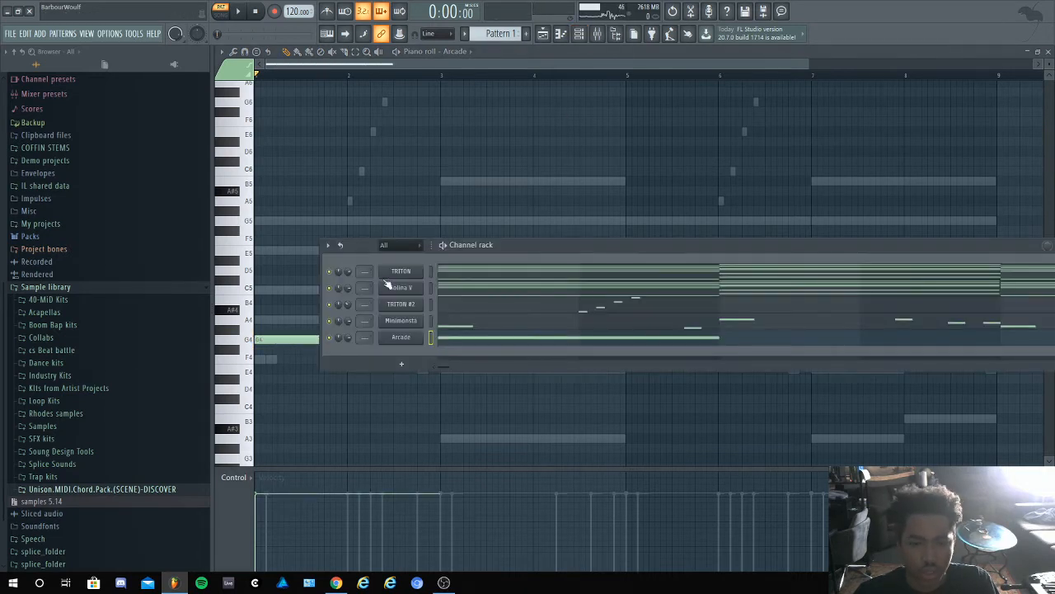
left_click(396, 337)
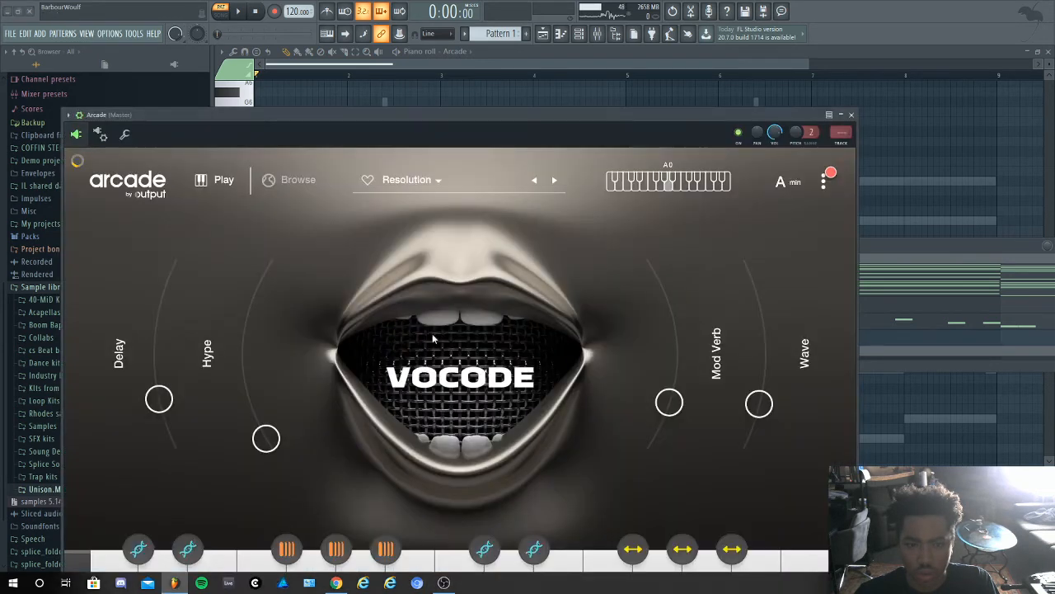
left_click(790, 183)
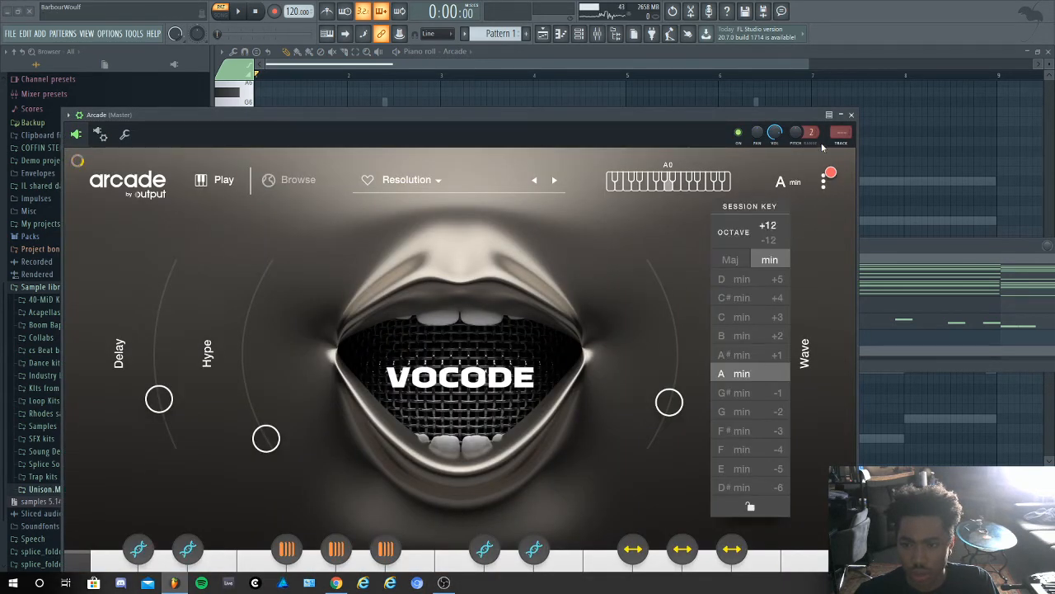
left_click(852, 115)
key("space")
key("F6")
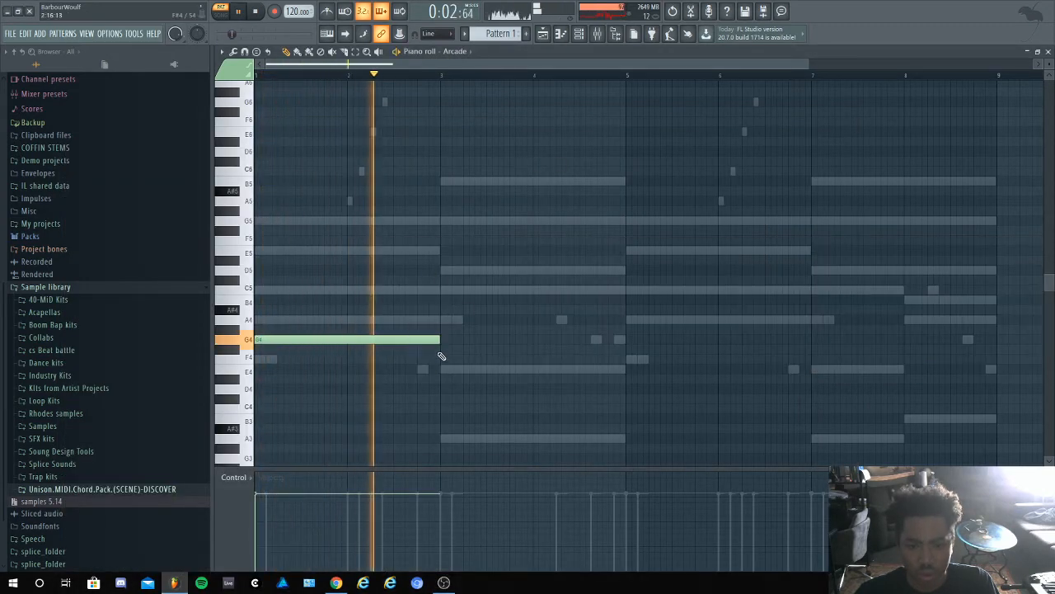
key("ctrl+v")
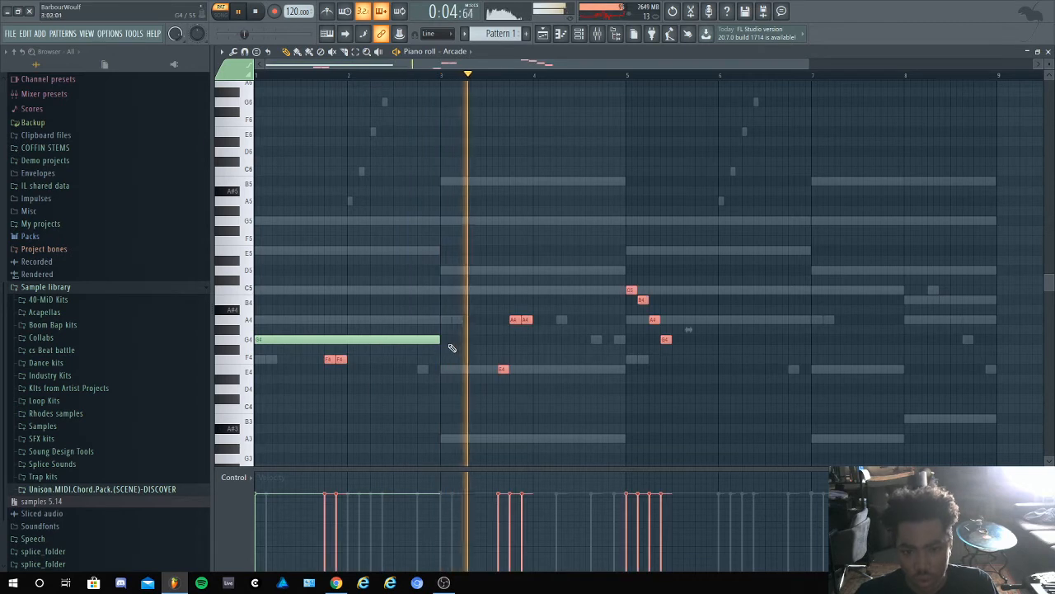
key("space")
key("Delete")
Move the two-bar G4 note up to D#5 in the Arcade piano roll
left_click_drag(406, 339, 401, 259)
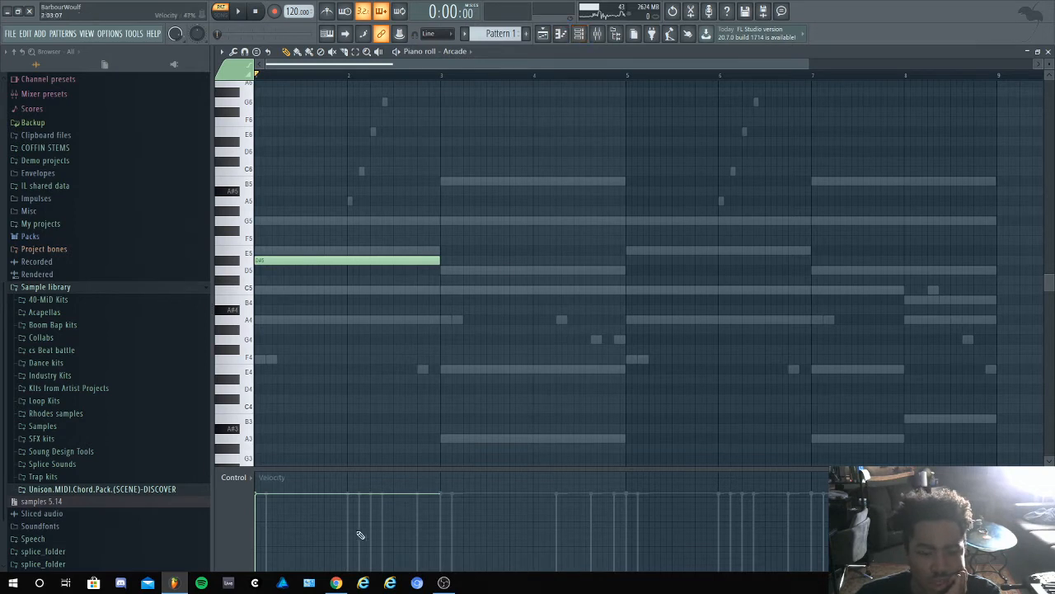
mouse_move(336, 582)
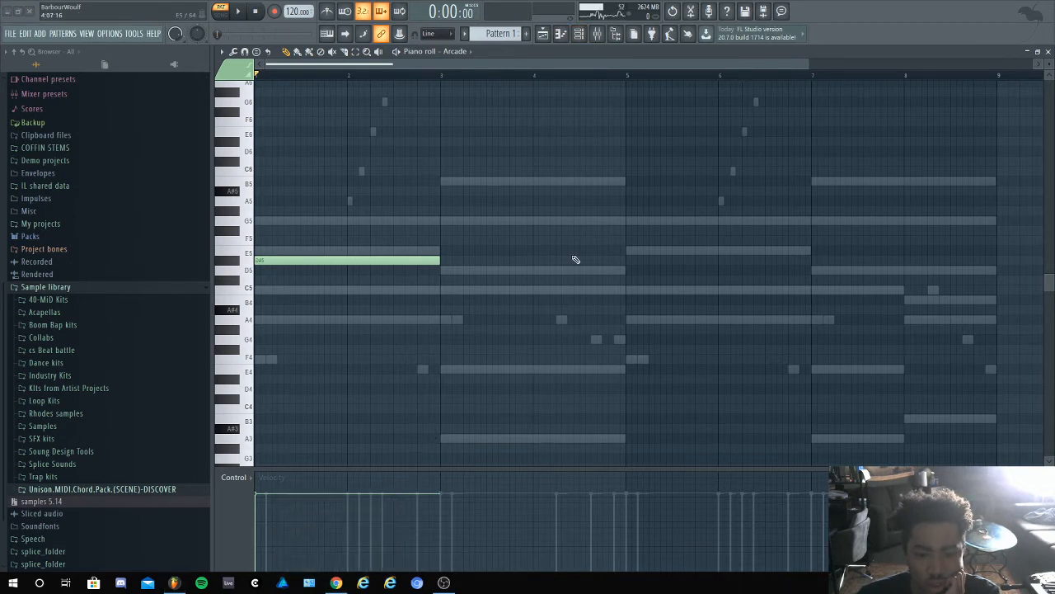
Browse the Vocode line's kits in Arcade, download the Star Crossed kit and load it for playing
left_click(587, 38)
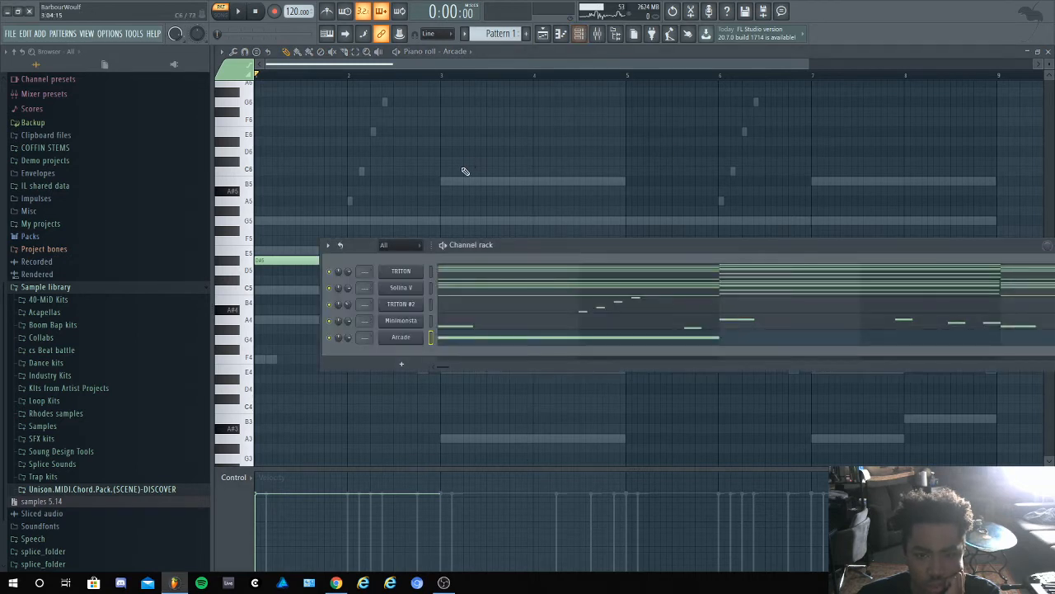
left_click(400, 337)
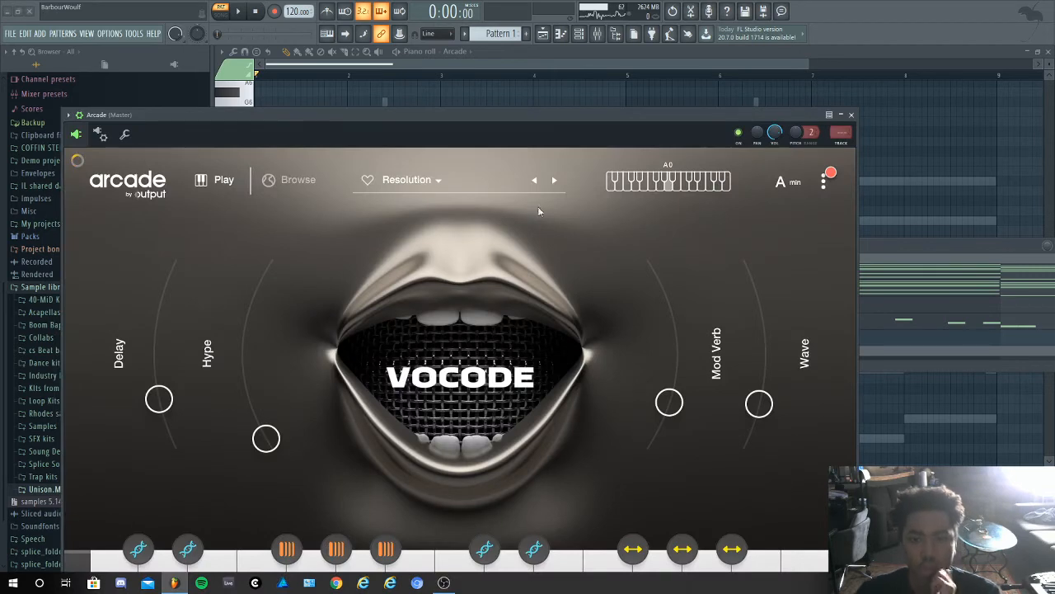
left_click(298, 180)
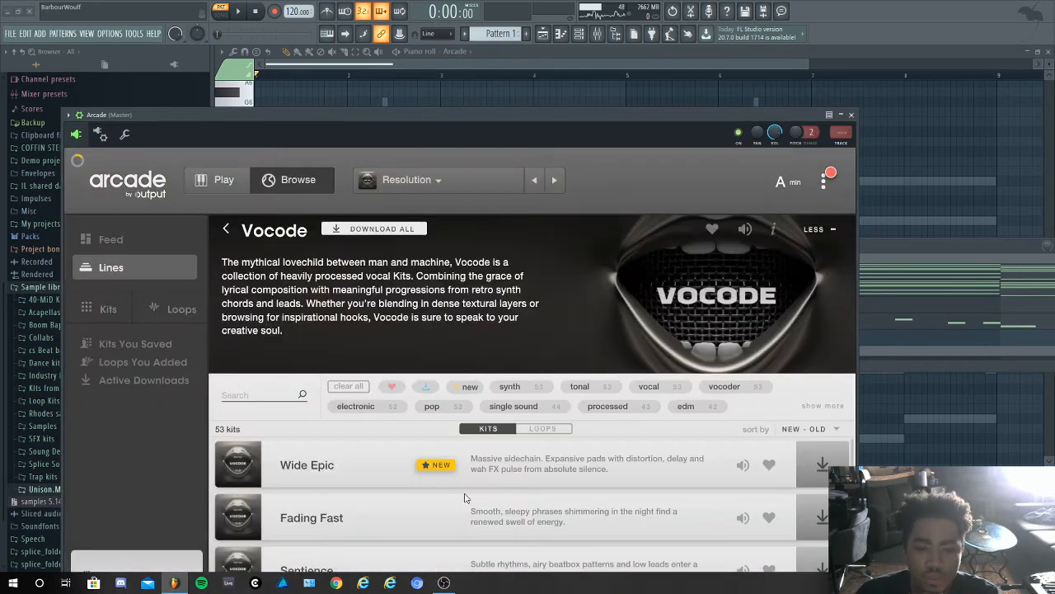
scroll(476, 493, "down", 3)
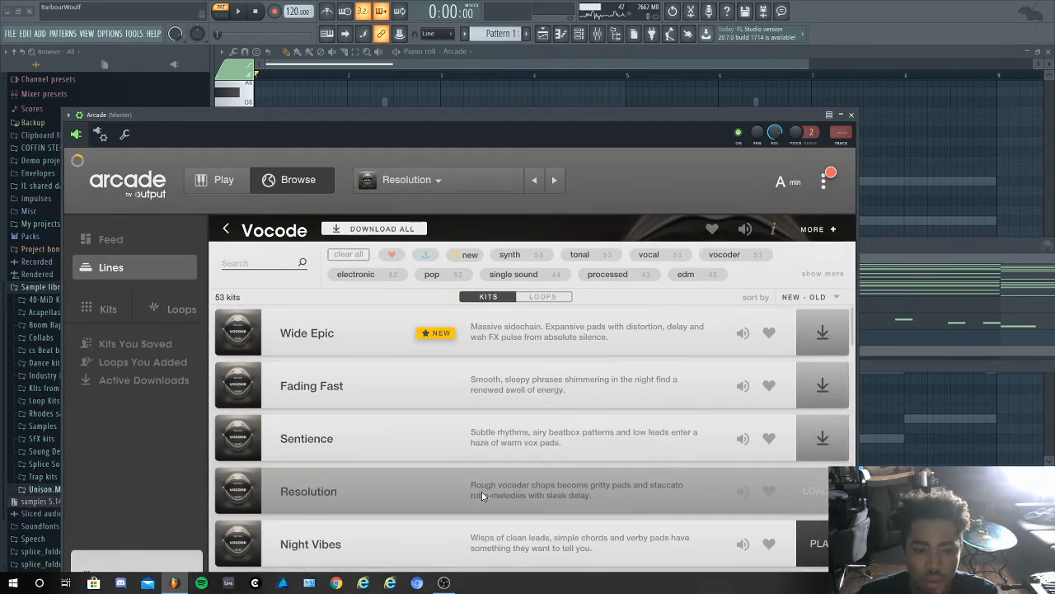
left_click(822, 439)
scroll(822, 428, "down", 5)
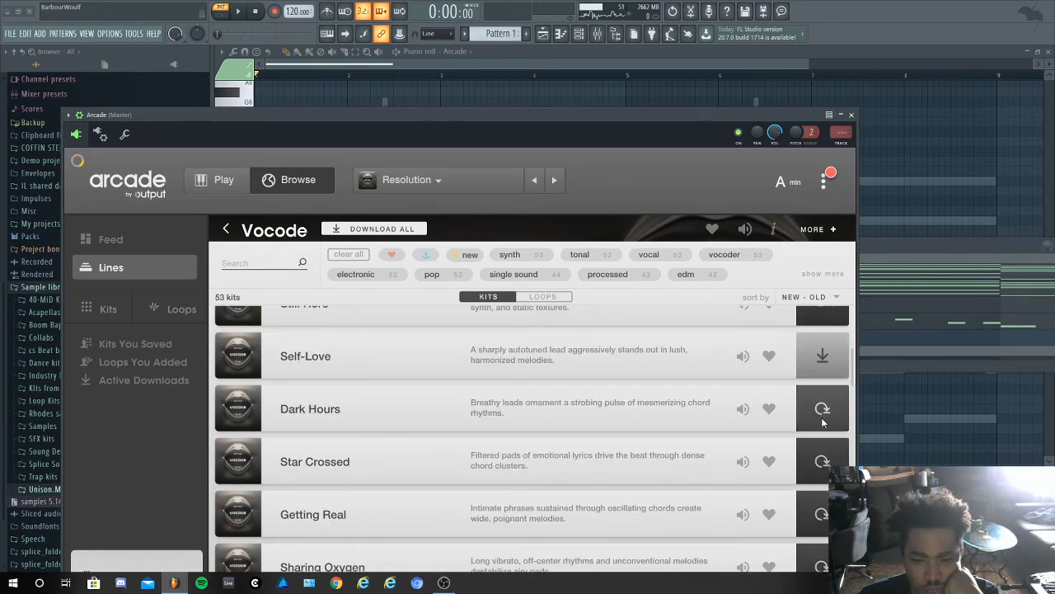
left_click(822, 461)
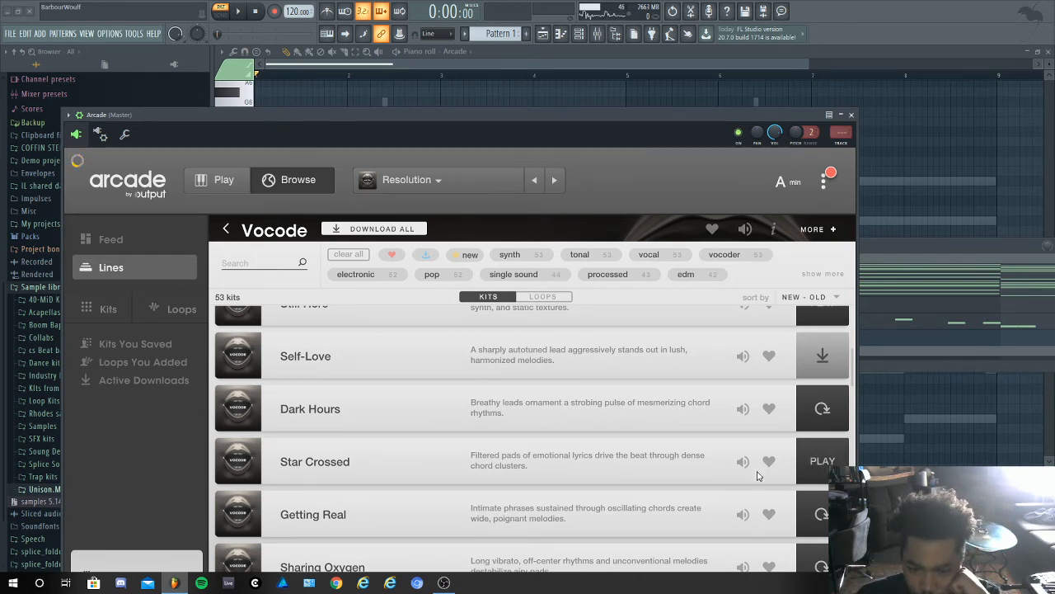
left_click(823, 460)
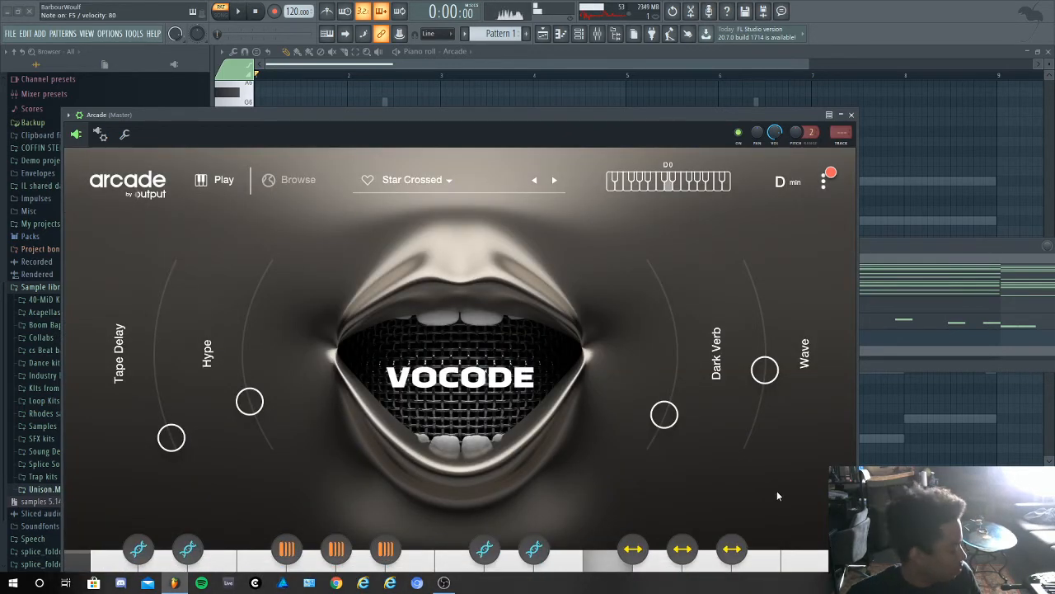
Set Arcade's session key to A min for the Star Crossed kit and close the plugin window
left_click(779, 182)
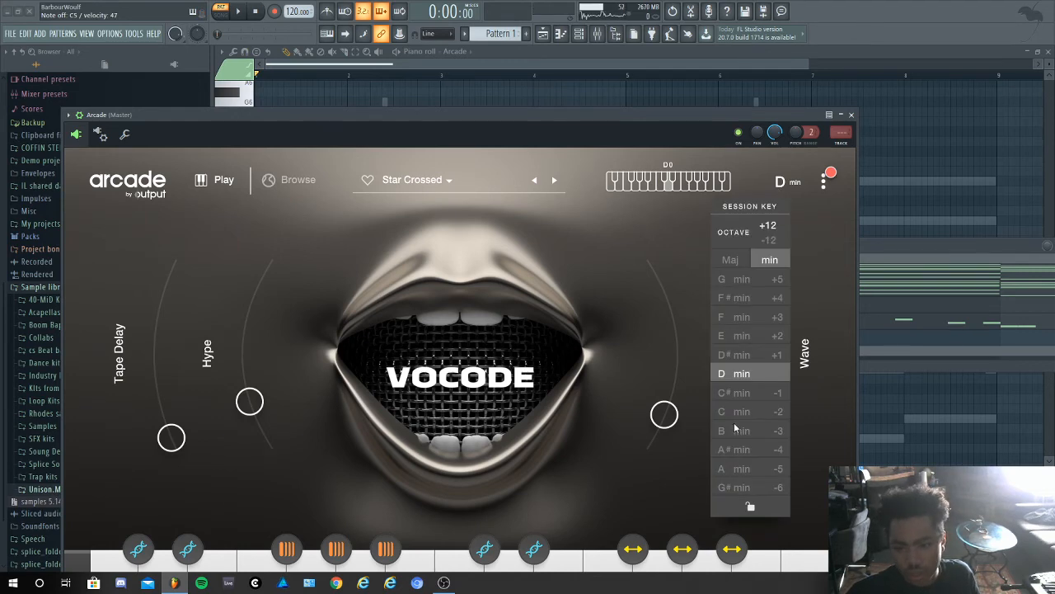
left_click(733, 461)
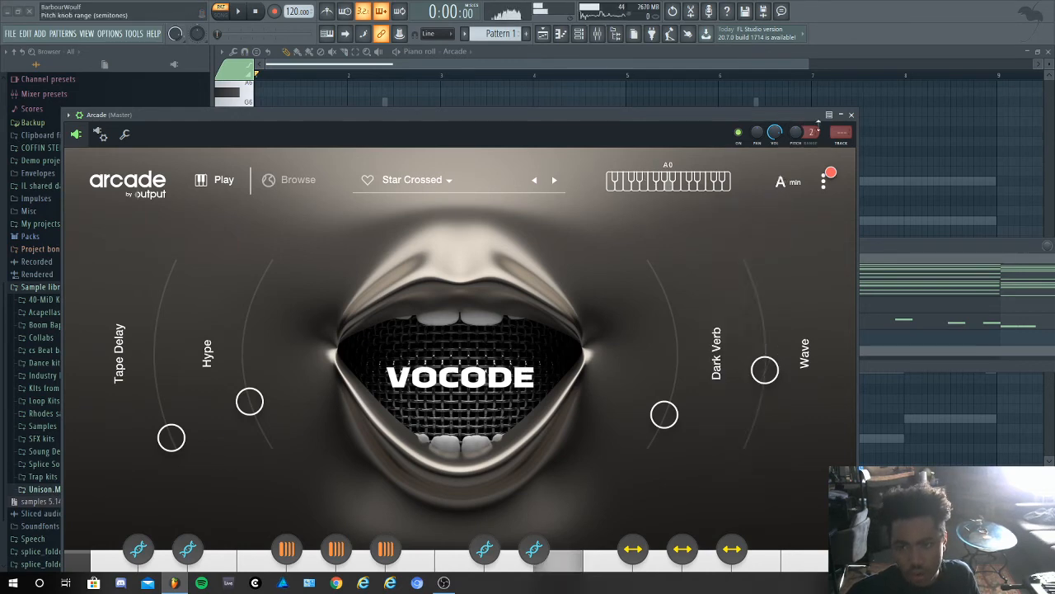
left_click(852, 115)
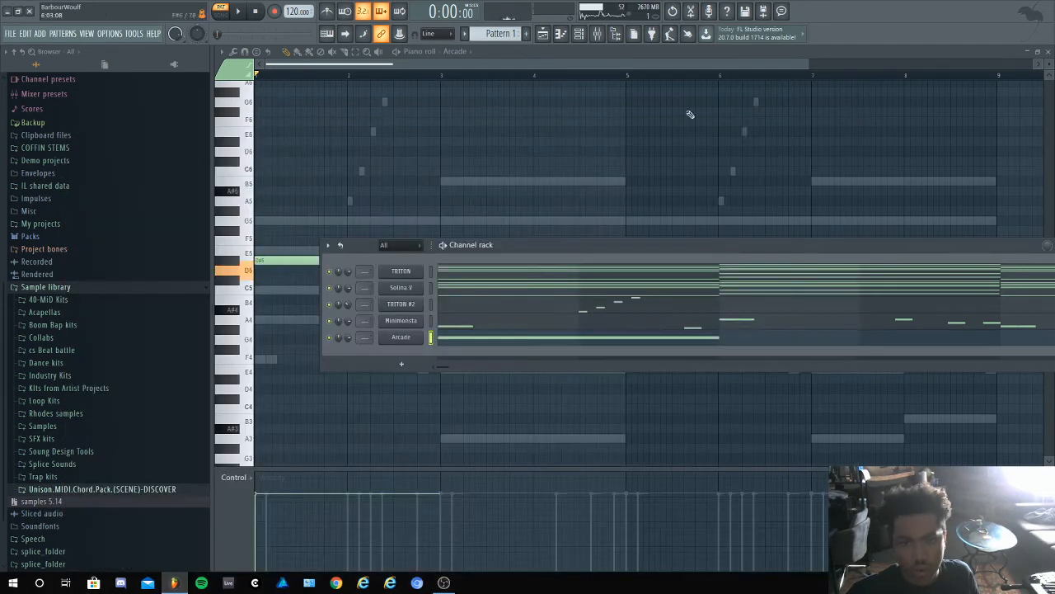
Audition the pattern with the Star Crossed kit and replace the two-bar D#5 note with an equally long G4 note at bar 1
left_click(244, 13)
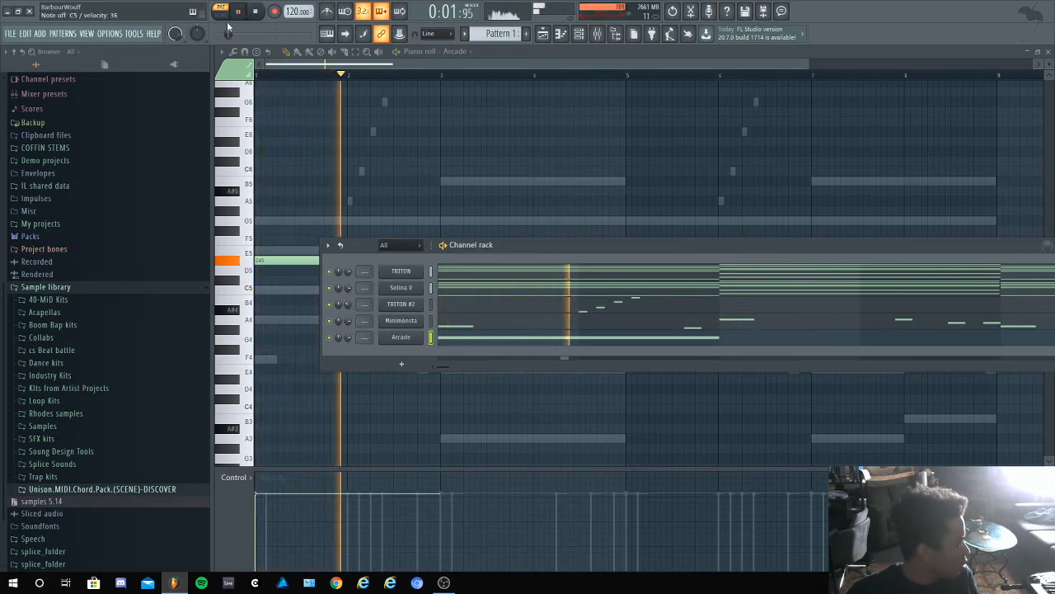
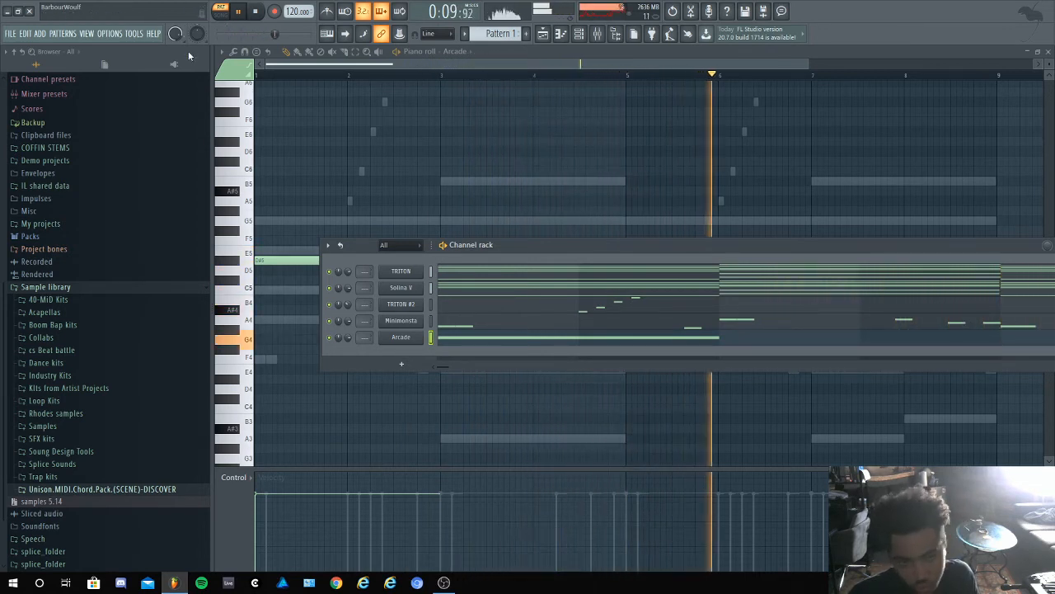
right_click(266, 241)
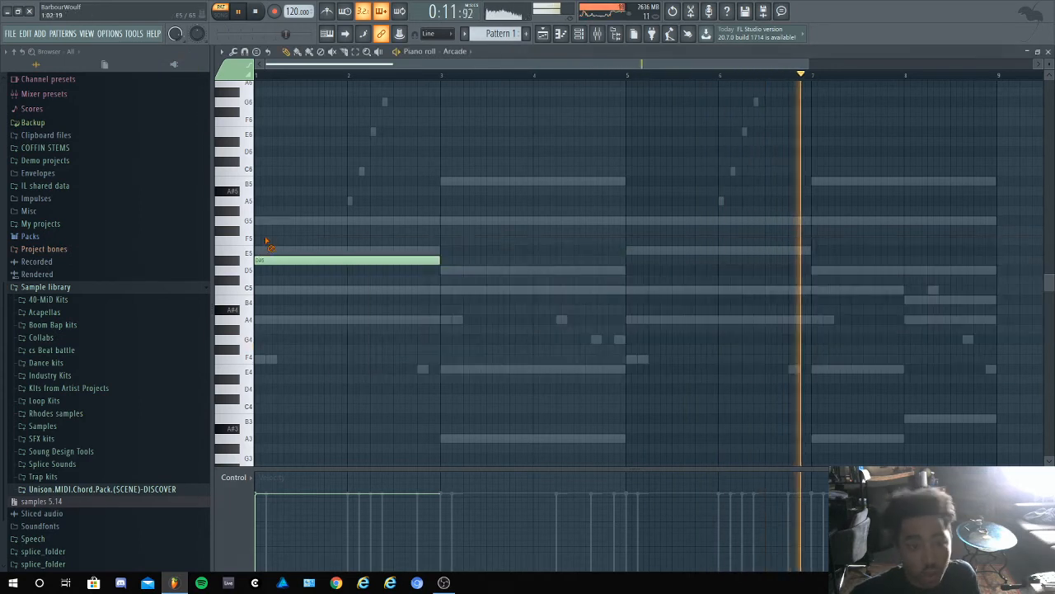
key("space")
right_click(273, 259)
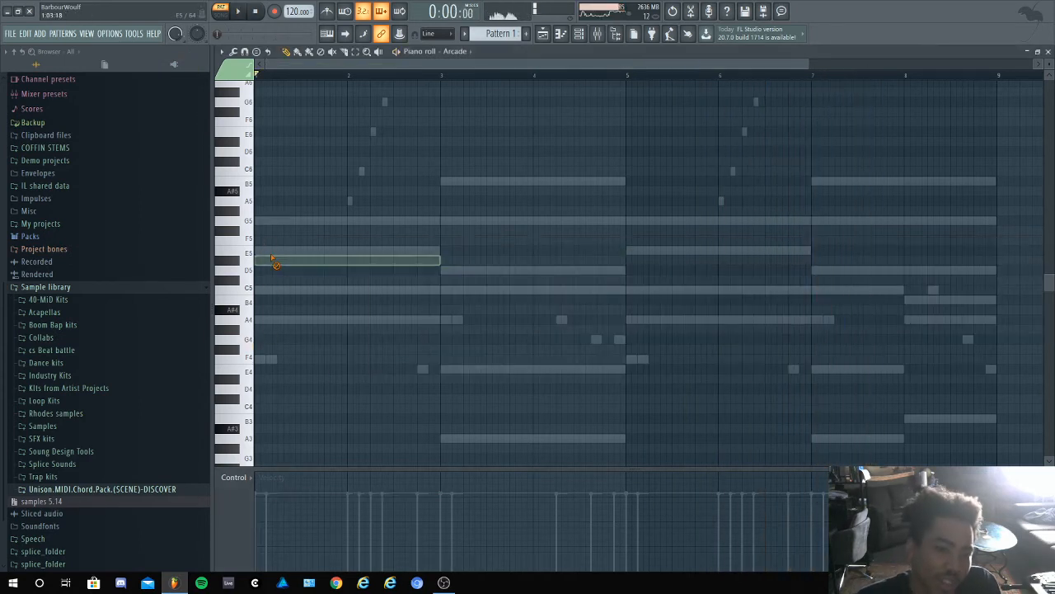
left_click(265, 339)
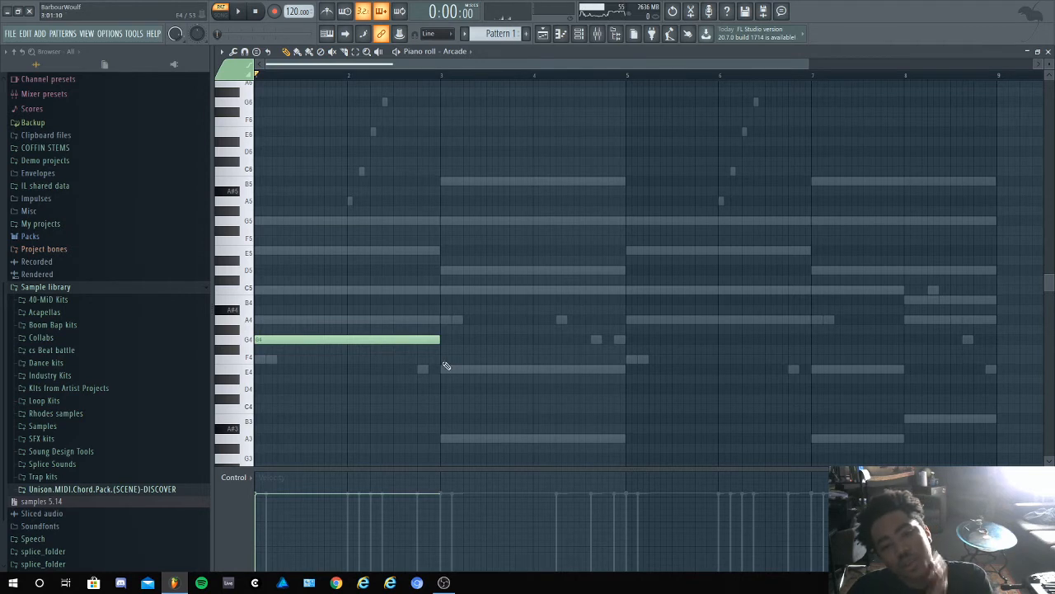
Duplicate the two-bar G4 note three times to fill eight bars, clear the selection and audition the pattern
key("ctrl+b")
key("ctrl+b")
key("ctrl+b")
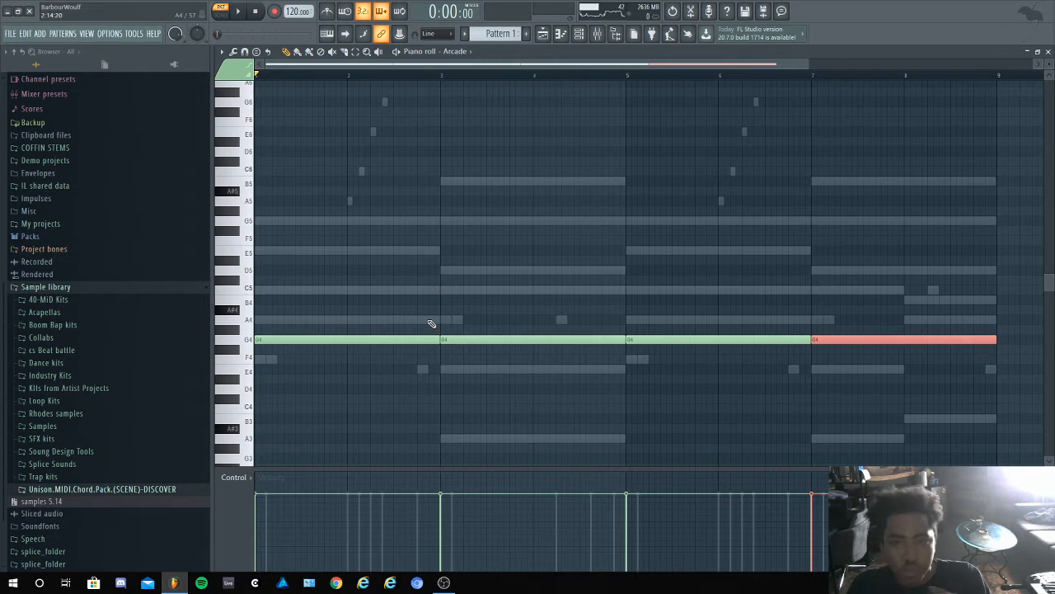
right_click(519, 265)
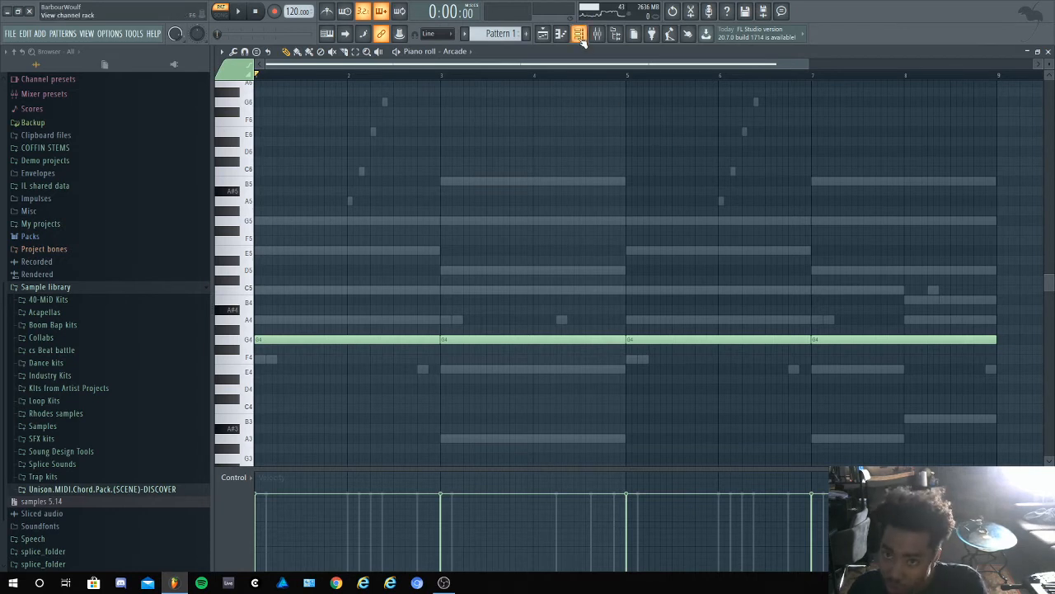
key("space")
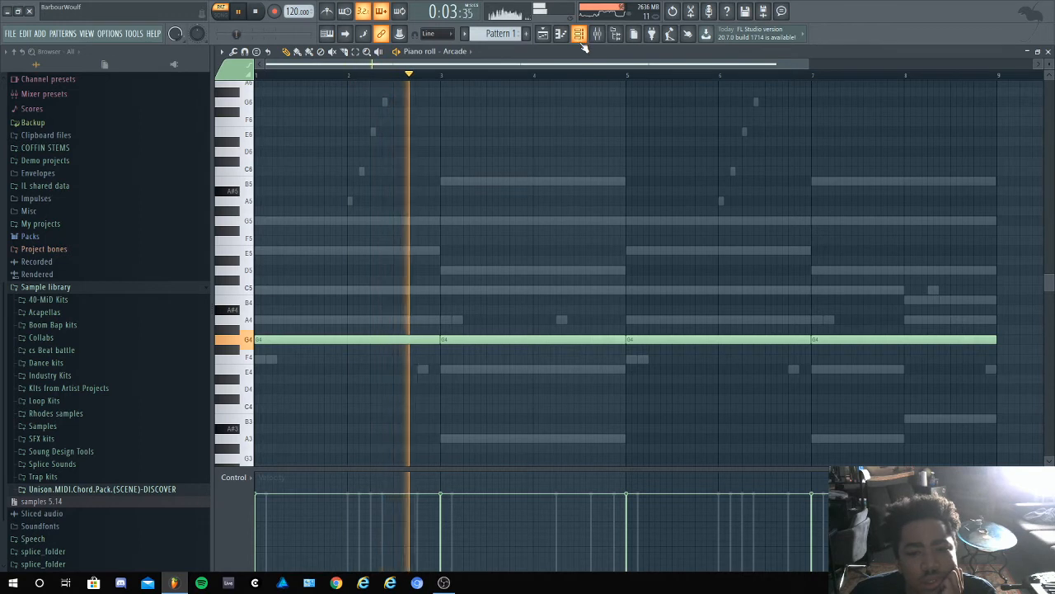
left_click(580, 40)
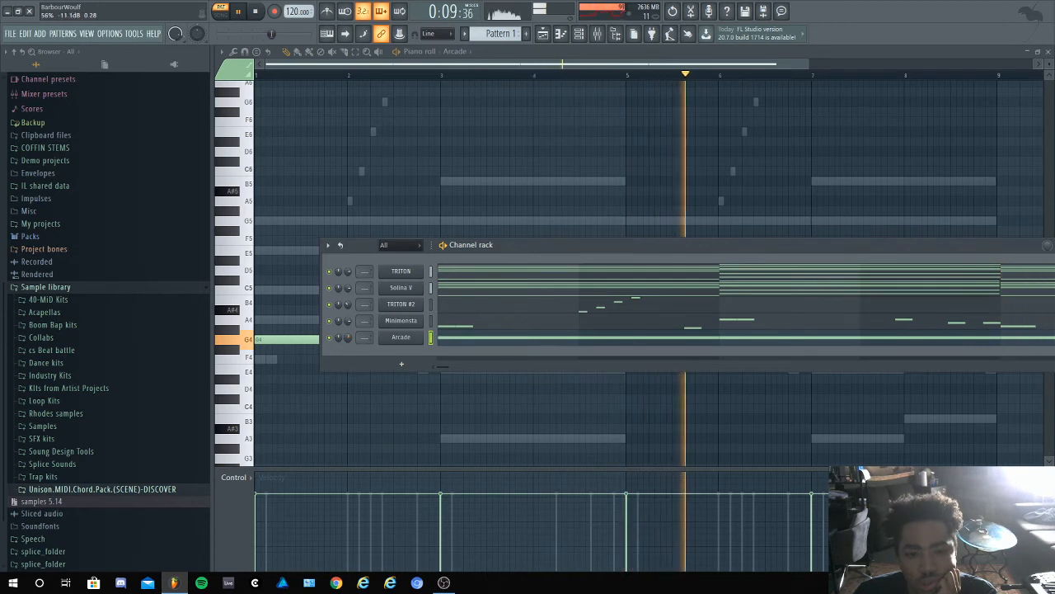
left_click(579, 176)
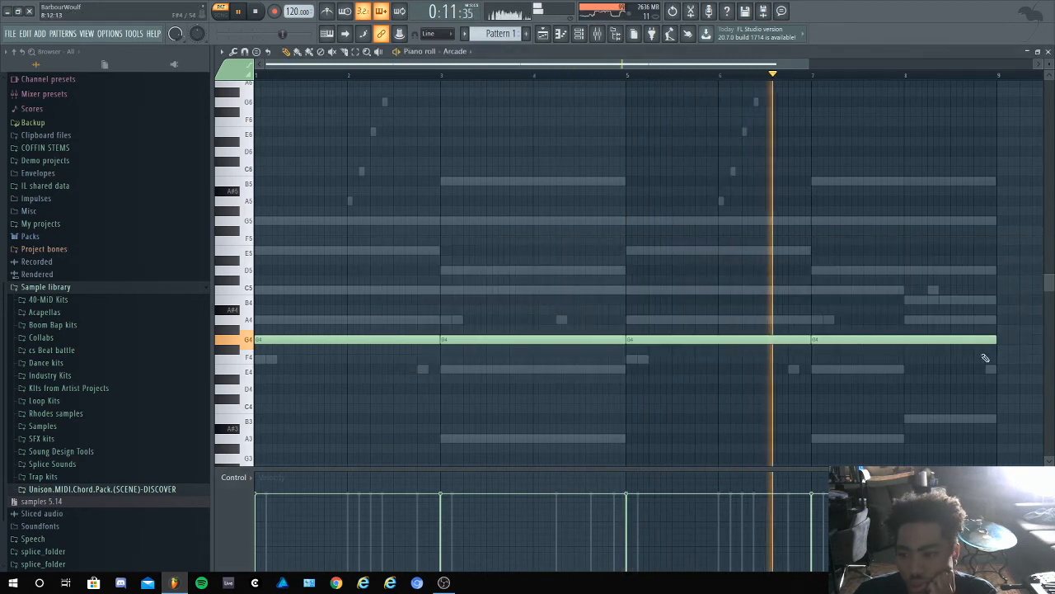
Shorten the last G4 note to half a bar, add another half-bar G4 note at bar 8 and audition the ending
left_click_drag(1004, 345, 852, 357)
key("space")
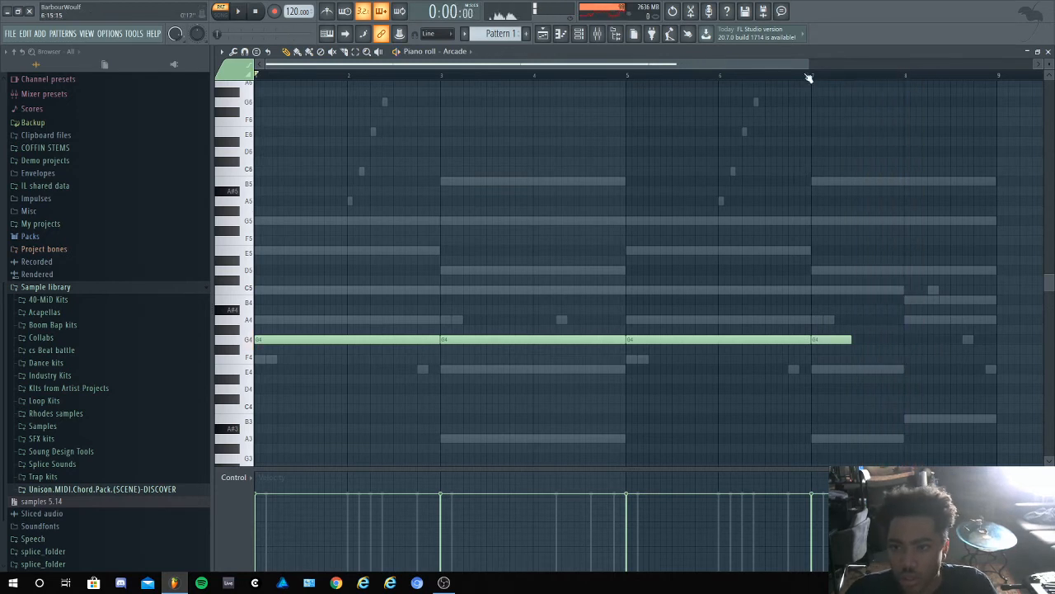
left_click(806, 74)
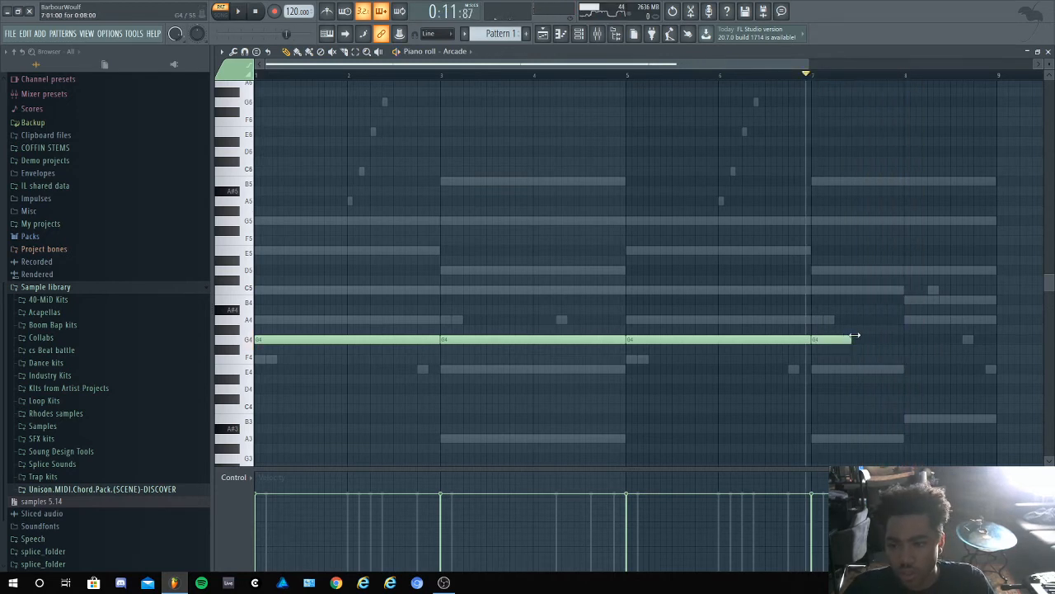
key("space")
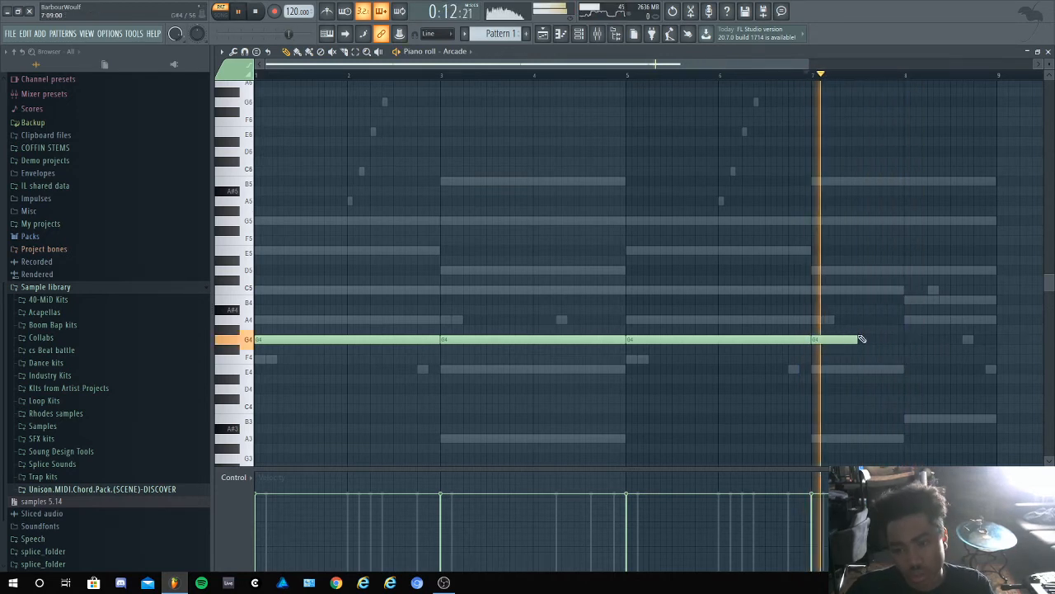
left_click(907, 339)
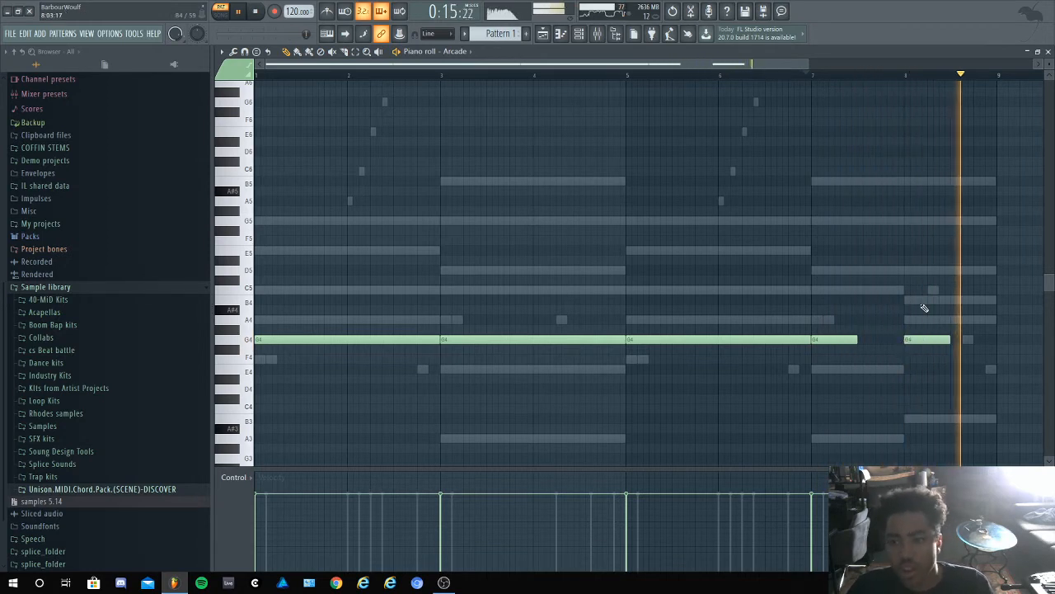
key("space")
key("space")
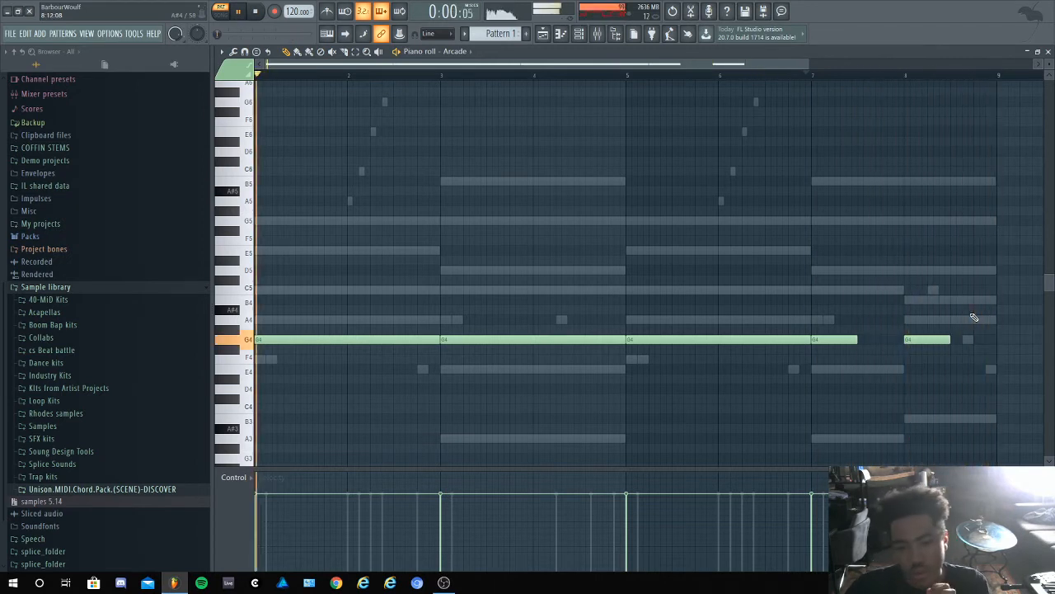
key("space")
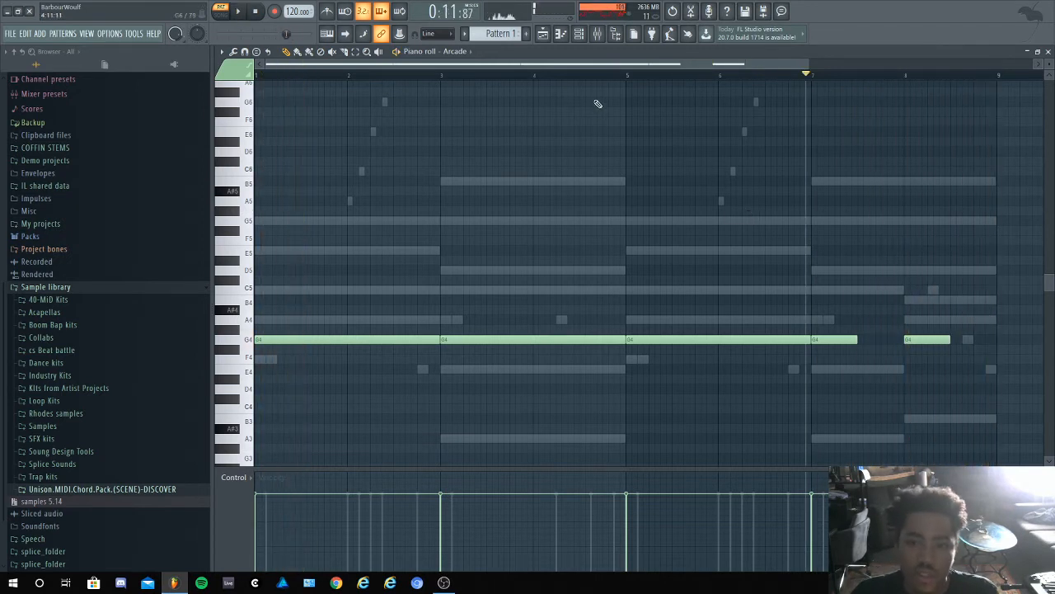
Show the channel rack and browse Industry Kits > Lockdown Grind - Samples > Drums in the sample library, looking through the Kick folder
key("F6")
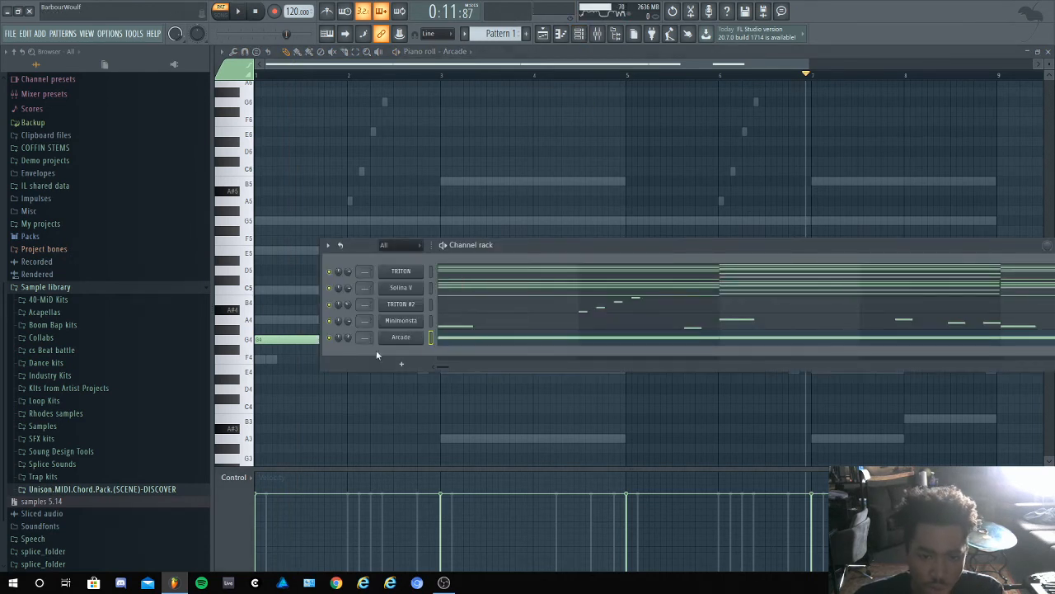
left_click(67, 477)
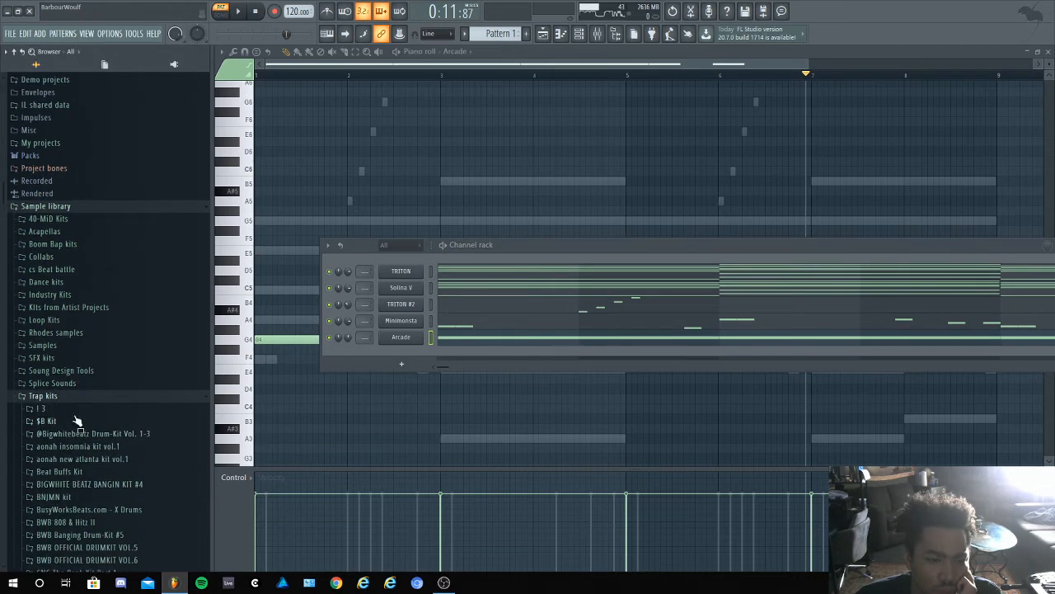
left_click(74, 401)
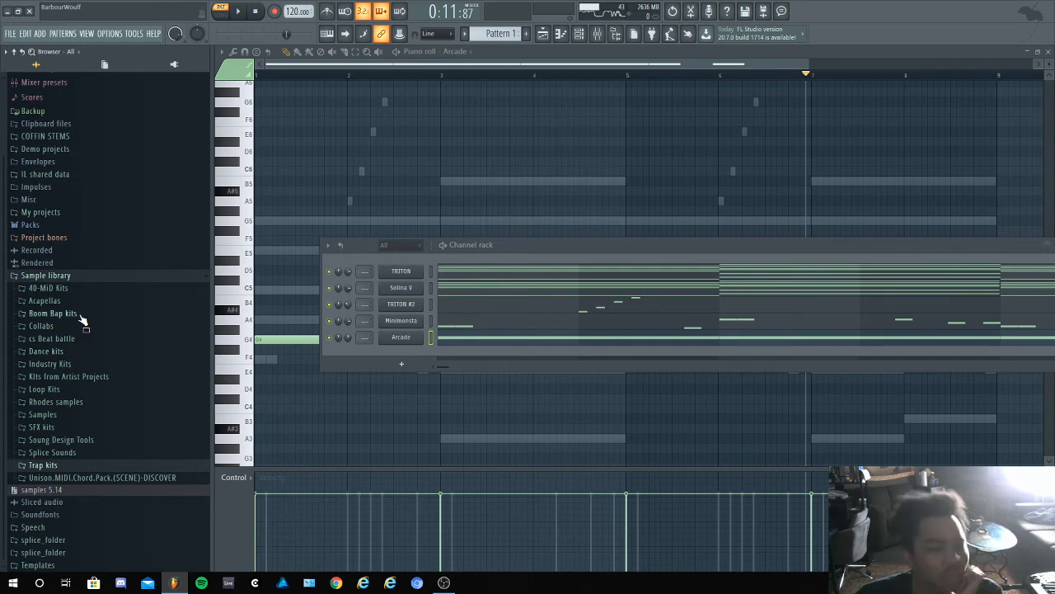
left_click(79, 364)
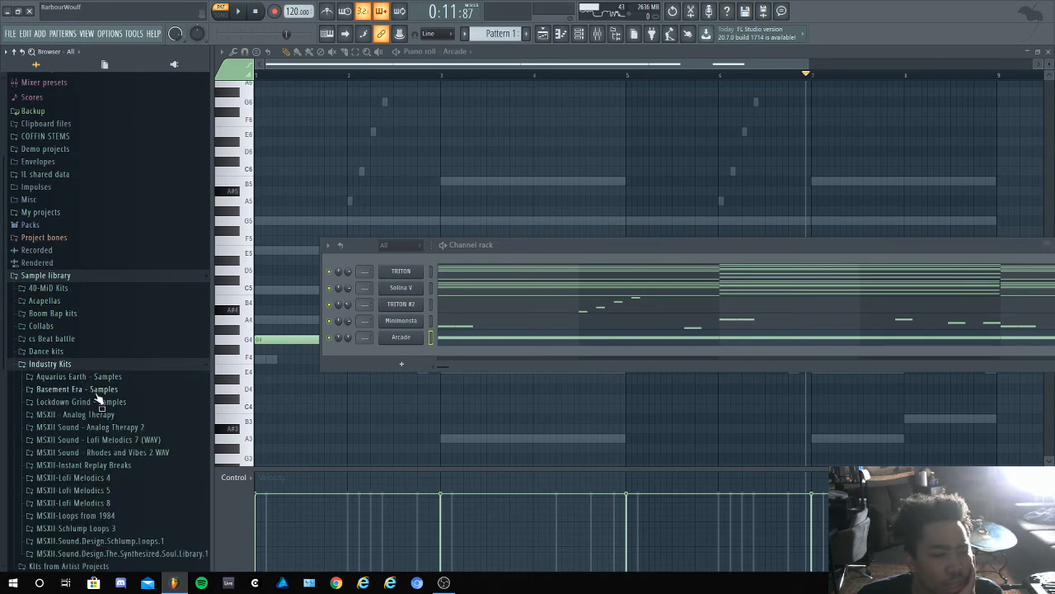
left_click(126, 403)
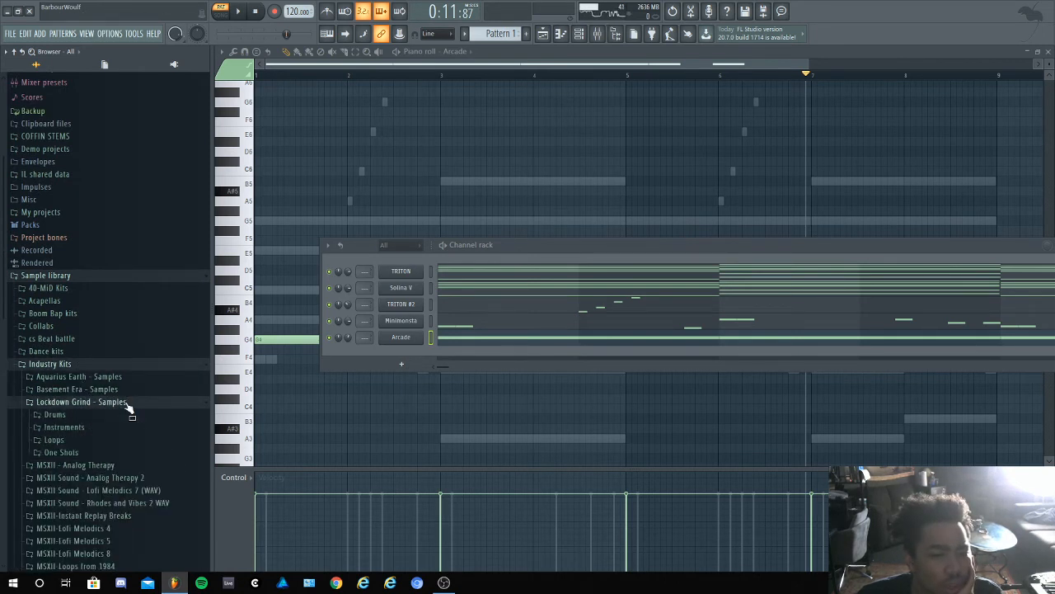
left_click(116, 453)
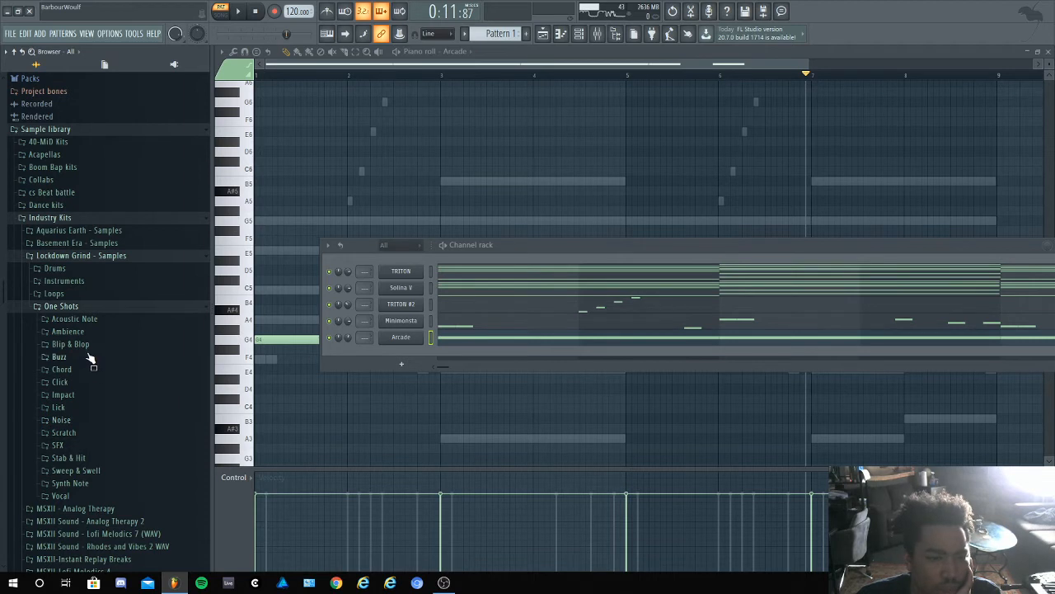
left_click(83, 310)
left_click(81, 269)
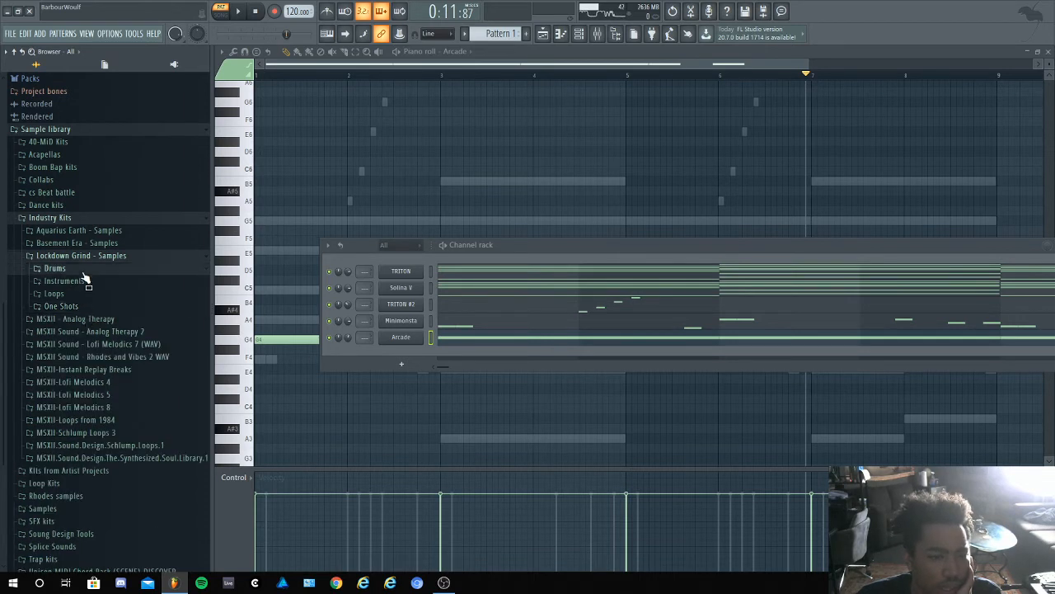
left_click(74, 322)
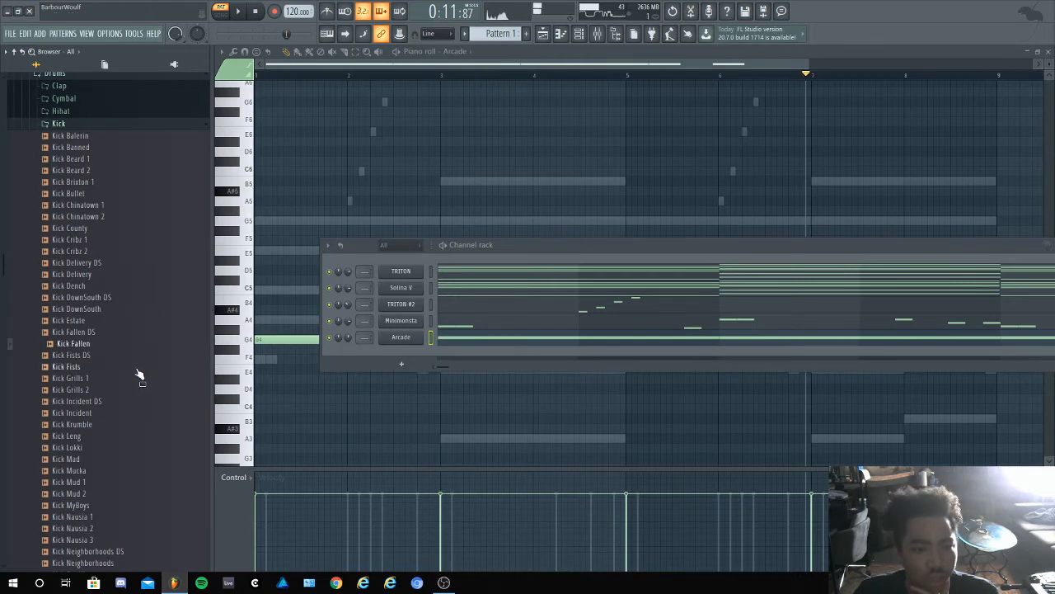
scroll(136, 482, "up", 7)
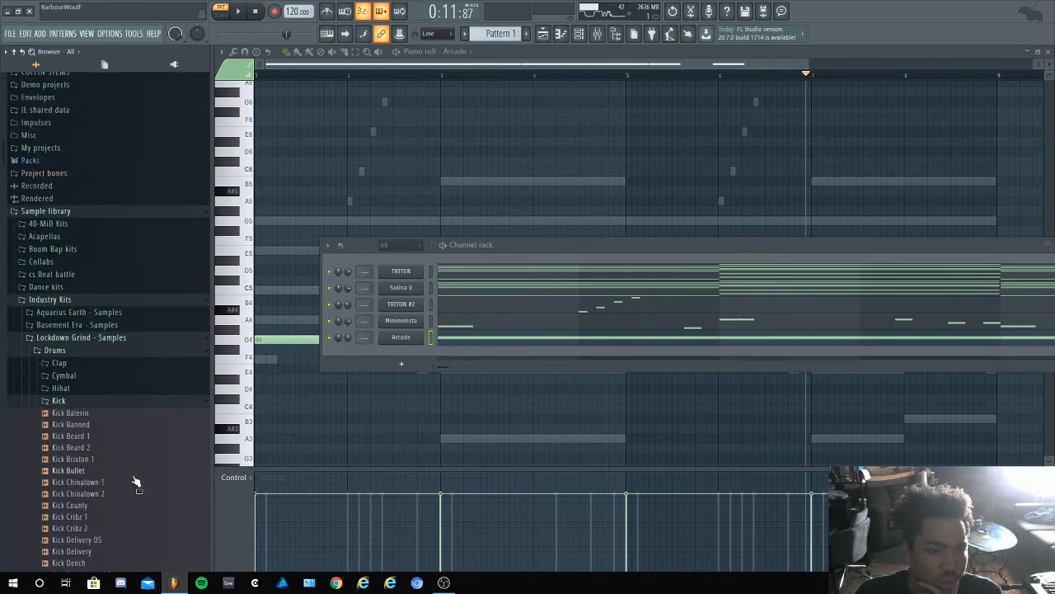
left_click(94, 403)
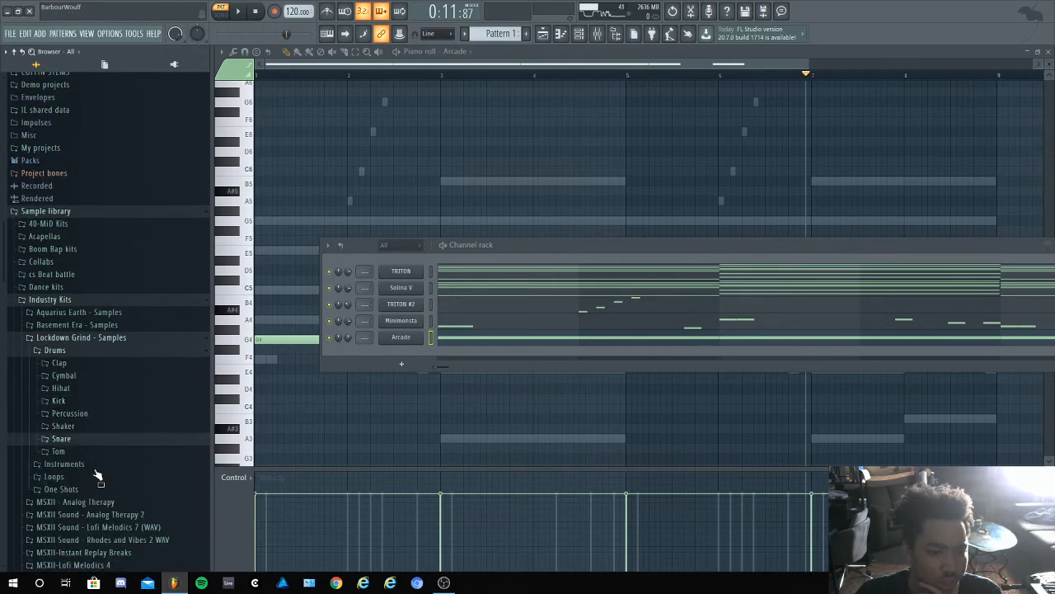
Open Lockdown Grind's Snare folder and audition its samples one by one down to Snare Plug 2 while the pattern plays
left_click(97, 441)
left_click(96, 474)
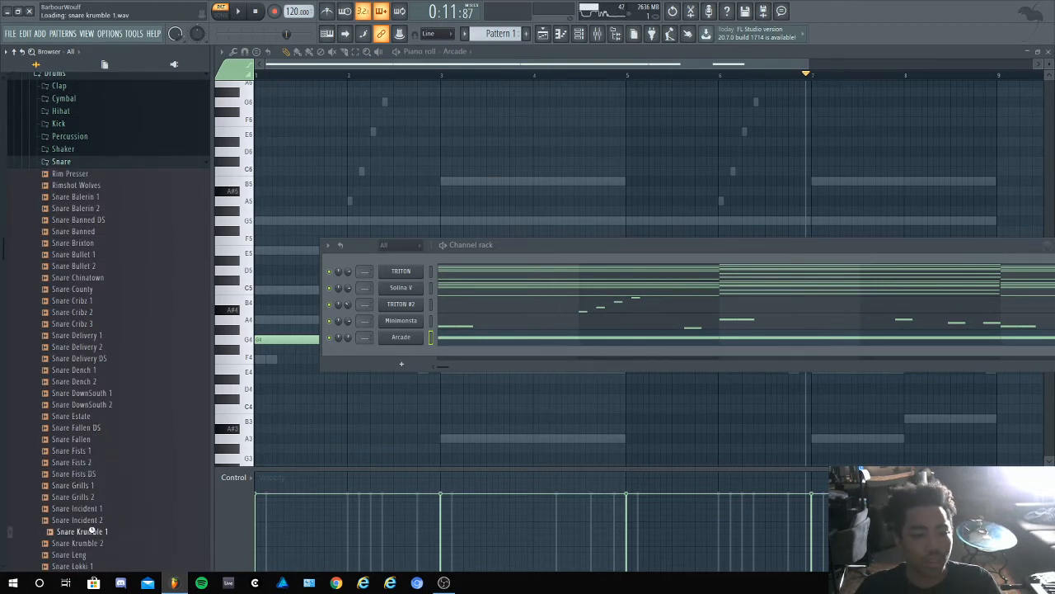
scroll(103, 546, "down", 3)
left_click(88, 498)
key("space")
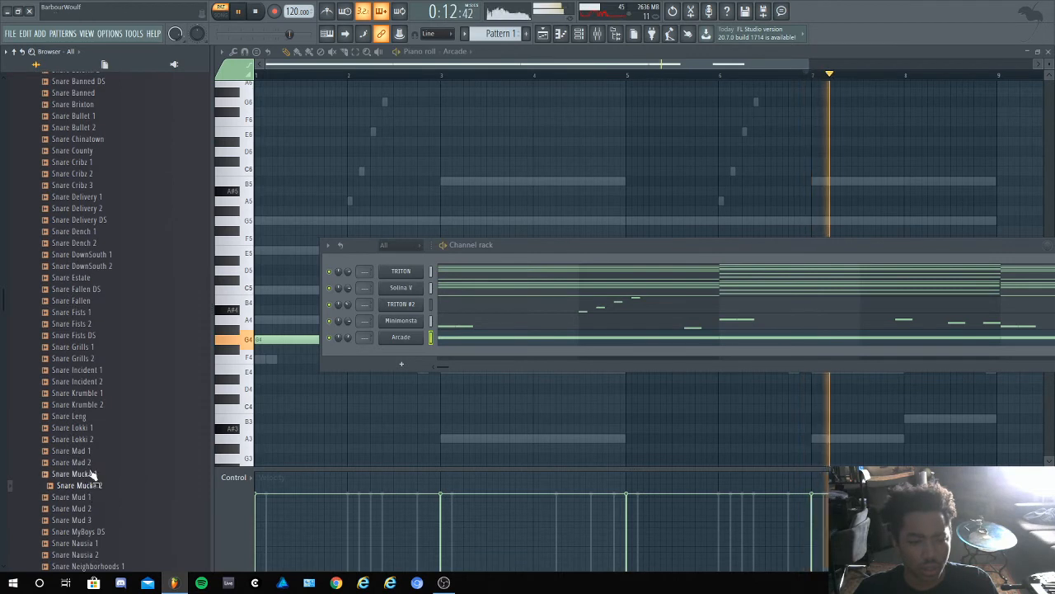
left_click(90, 416)
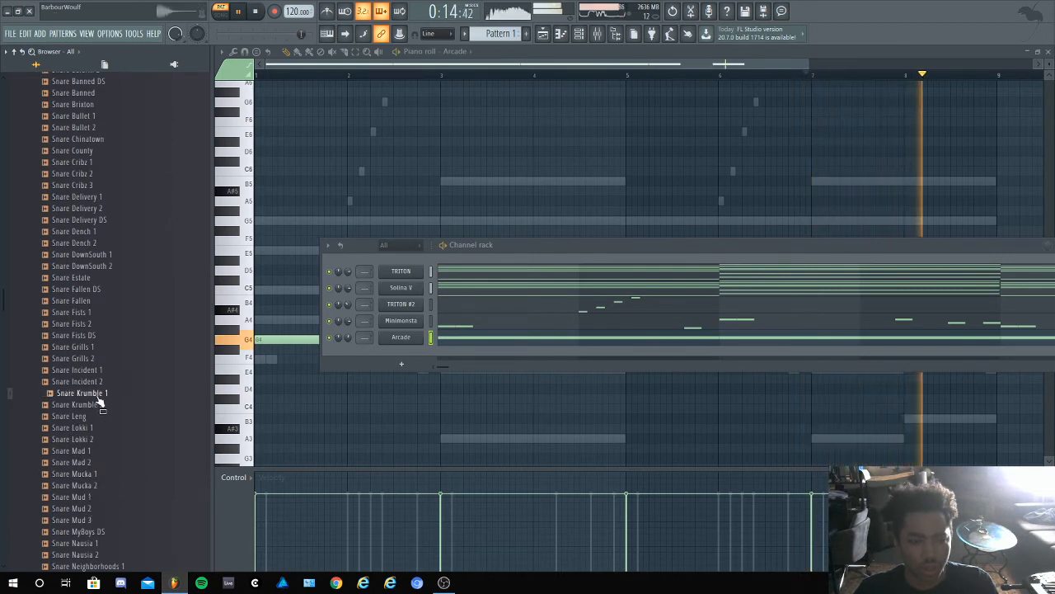
key("Down")
key("Down")
key("Down")
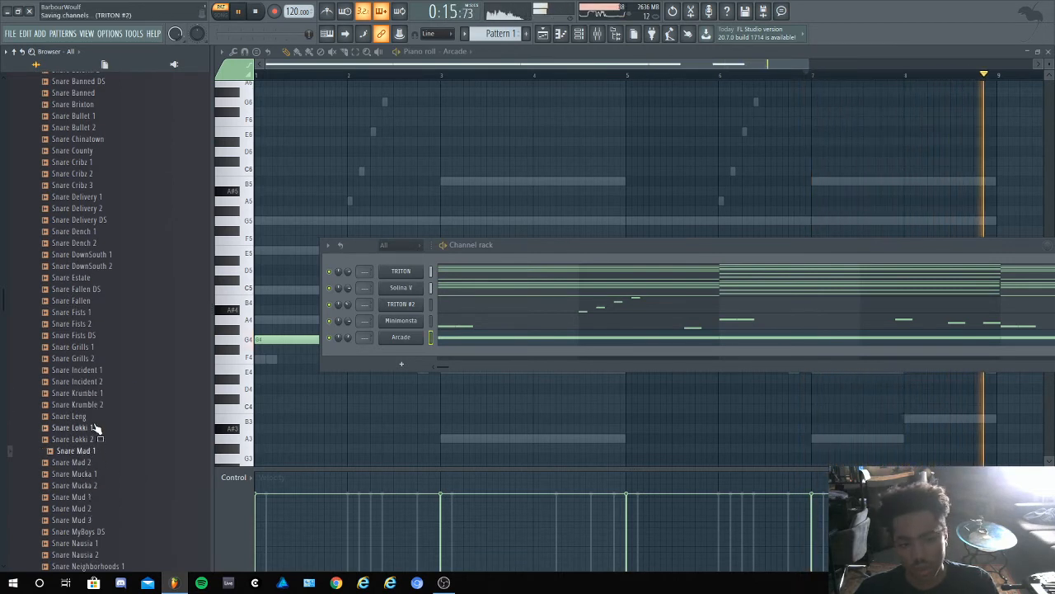
key("Down")
key("Down")
key("Down")
key("Down")
key("Down")
key("Down")
key("Down")
key("Down")
key("Down")
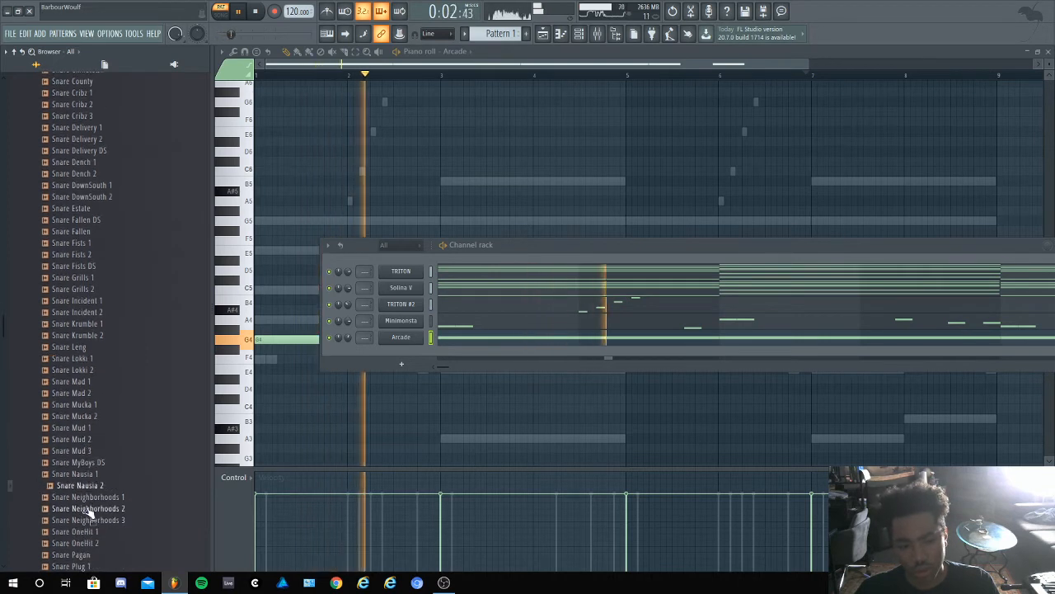
key("Down")
key("Down")
key("Down")
key("Down")
key("Down")
key("Down")
key("Down")
key("Down")
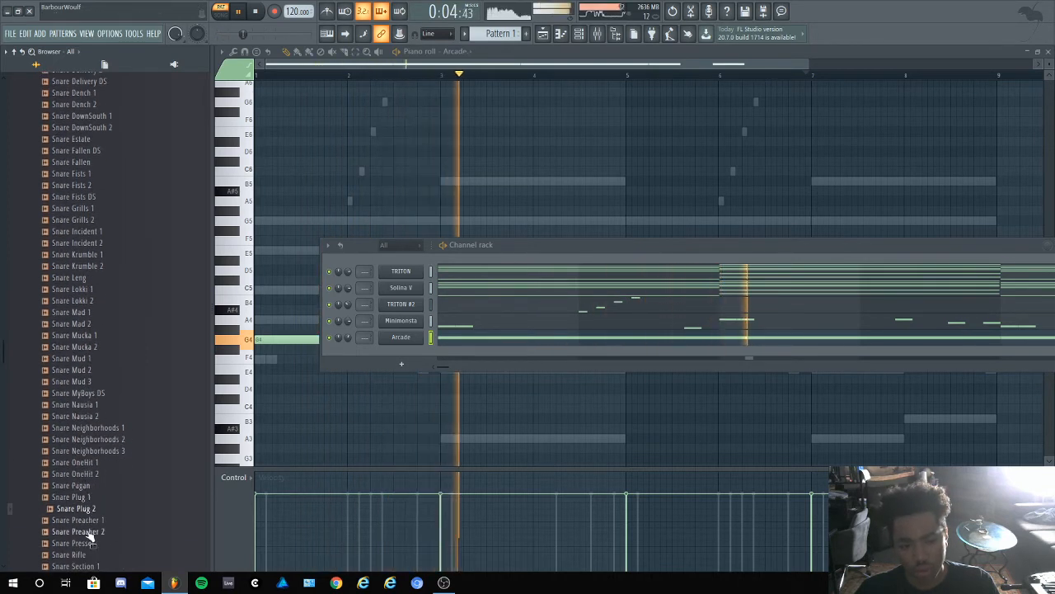
Preview the remaining snares, including Snare Soldier 2, and add Snare Section 2 as a new channel above TRITON
left_click(88, 543)
scroll(88, 537, "down", 6)
left_click(87, 463)
left_click(87, 441)
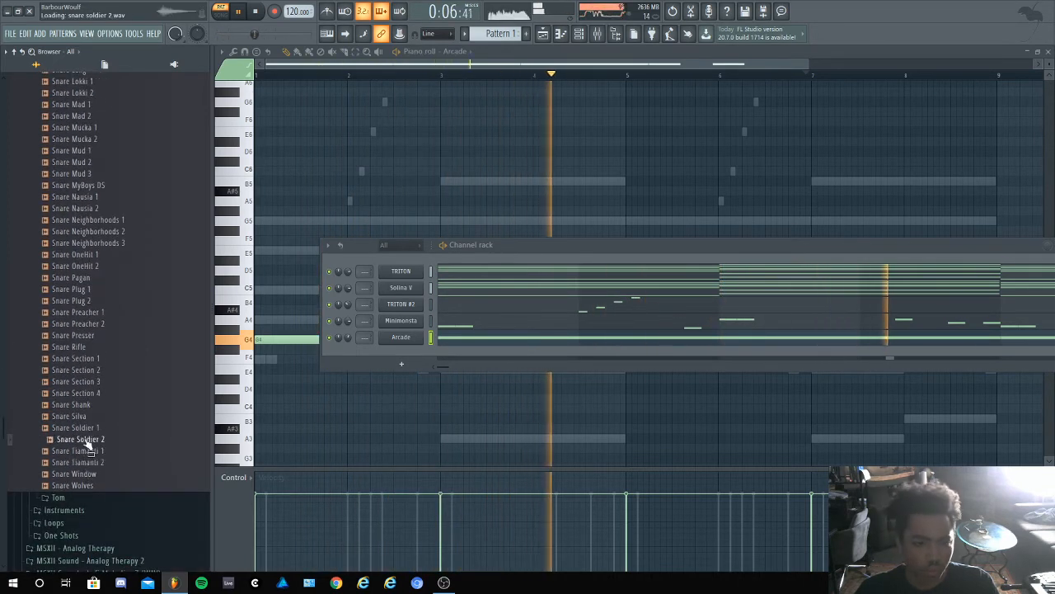
left_click(92, 371)
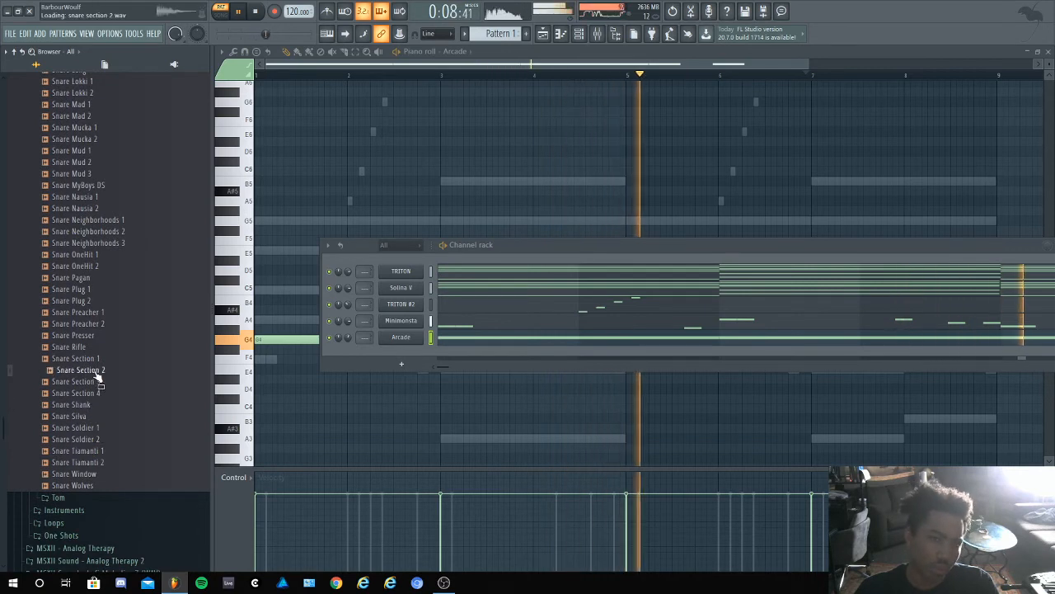
left_click_drag(97, 373, 386, 262)
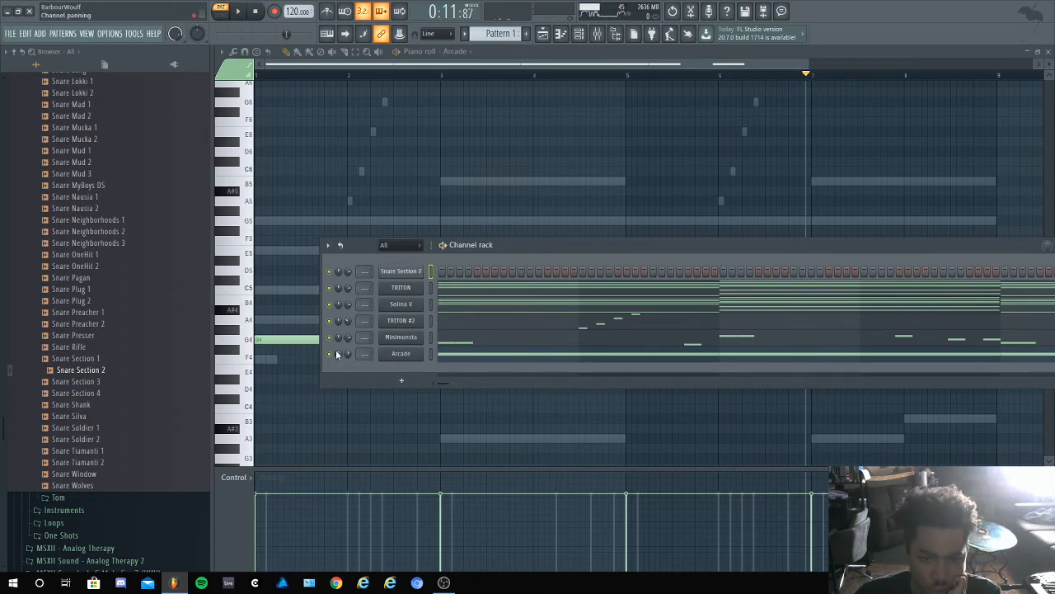
Run the macro that switches smart disable for all plugins
left_click(141, 34)
mouse_move(146, 72)
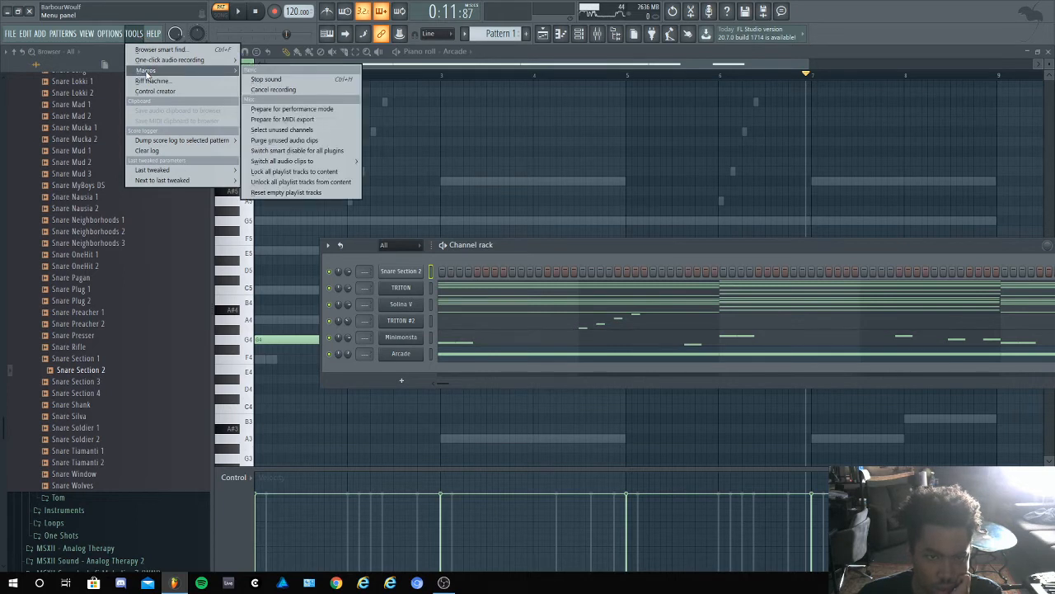
left_click(285, 152)
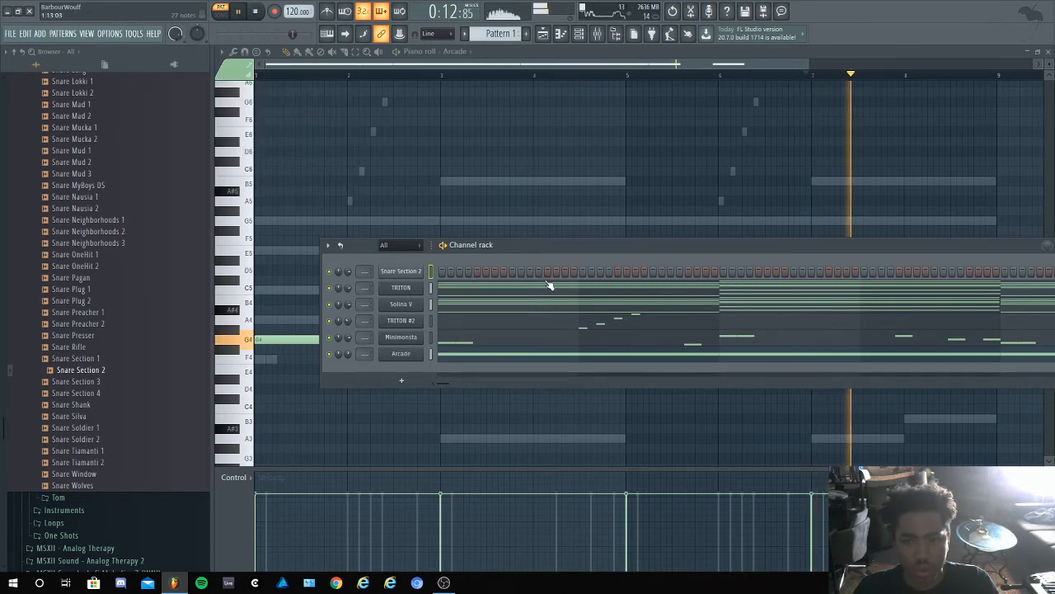
In Snare Section 2's piano roll, place half-bar C5 notes on beat 3 of bars 1 and 2 and duplicate them into bars 3 and 4
right_click(417, 274)
left_click(446, 271)
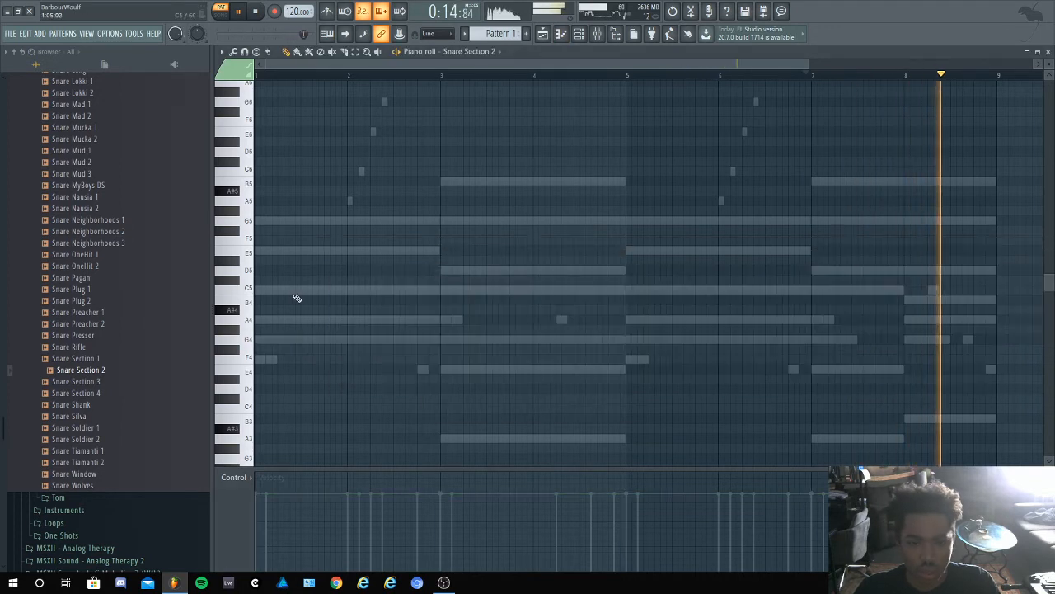
left_click(303, 290)
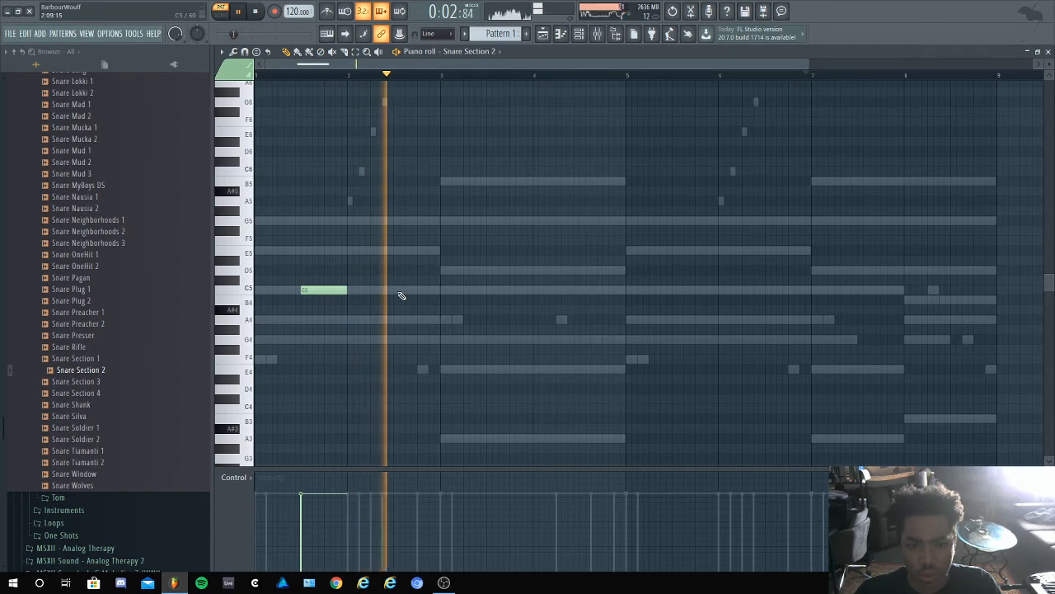
left_click(404, 291)
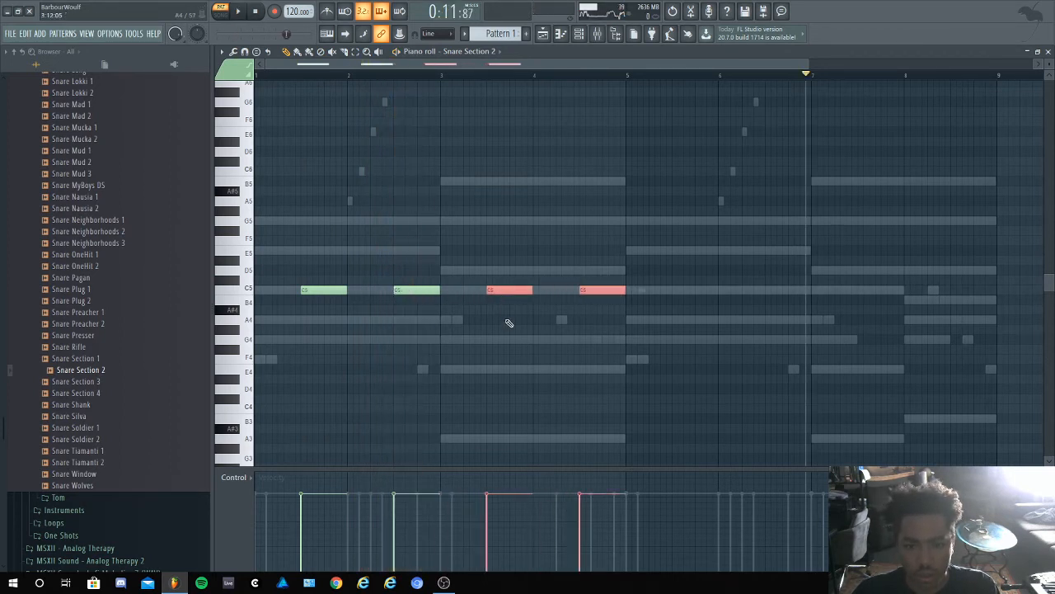
Duplicate the four snare notes into bars 5 to 8, shorten all the notes, and start pattern playback
left_click_drag(658, 291, 690, 290)
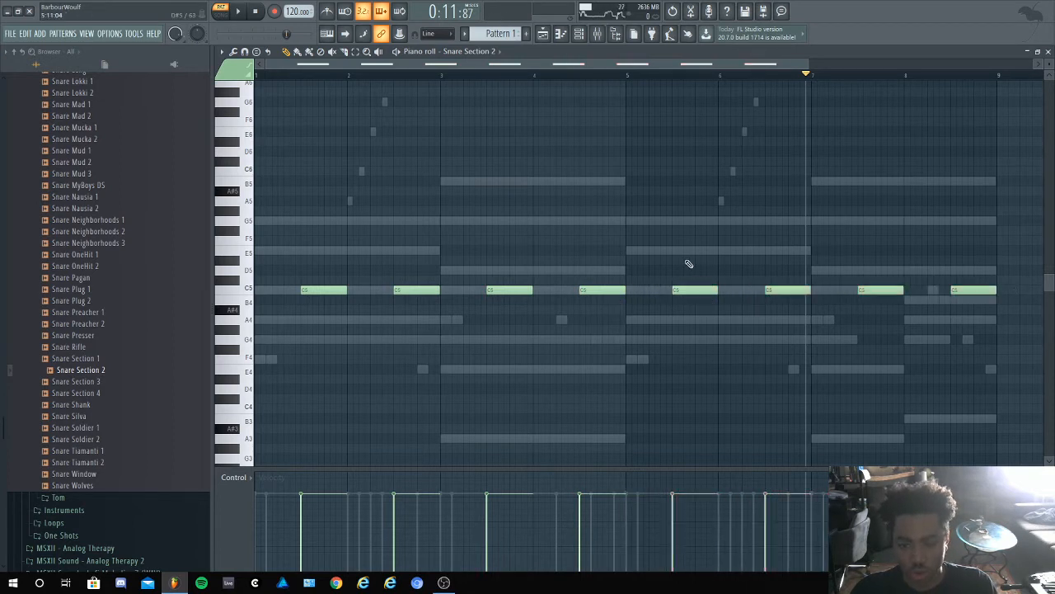
key("shift+d")
key("space")
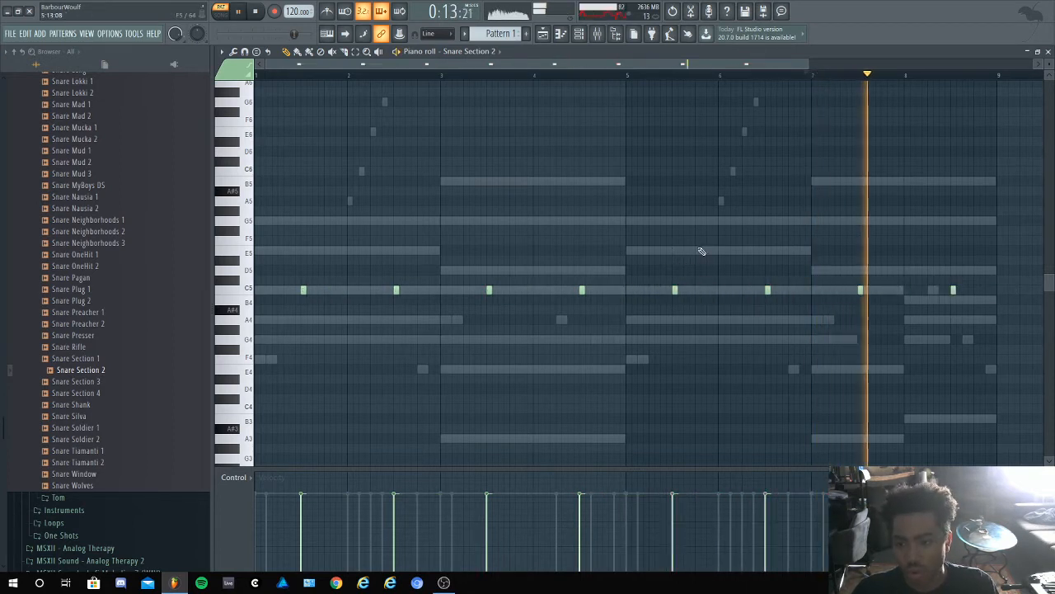
Select all notes in Snare Section 2's piano roll and raise their velocity to the maximum
left_click(588, 36)
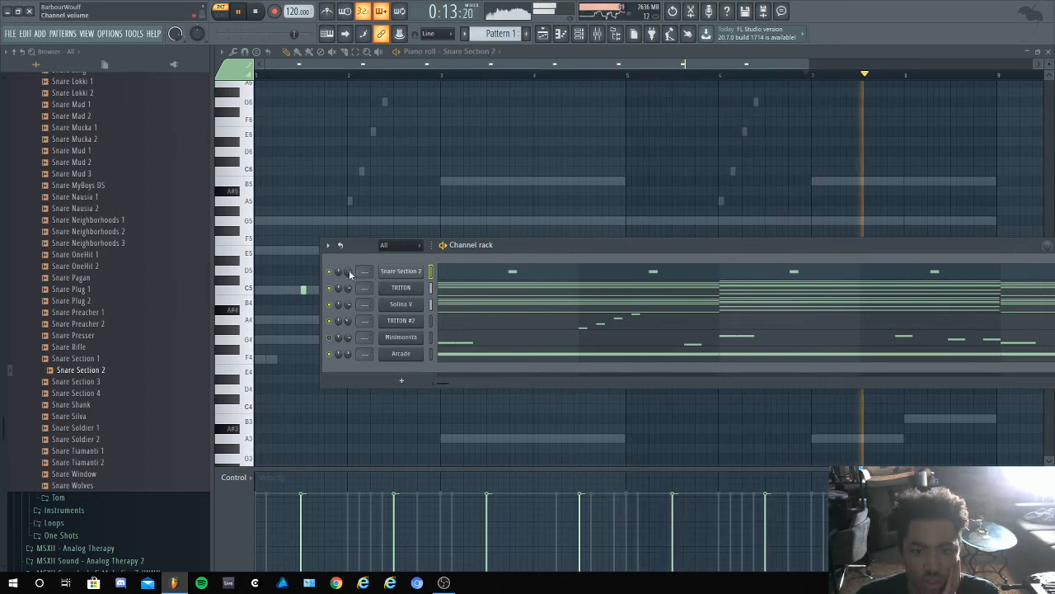
left_click(488, 275)
left_click(488, 274)
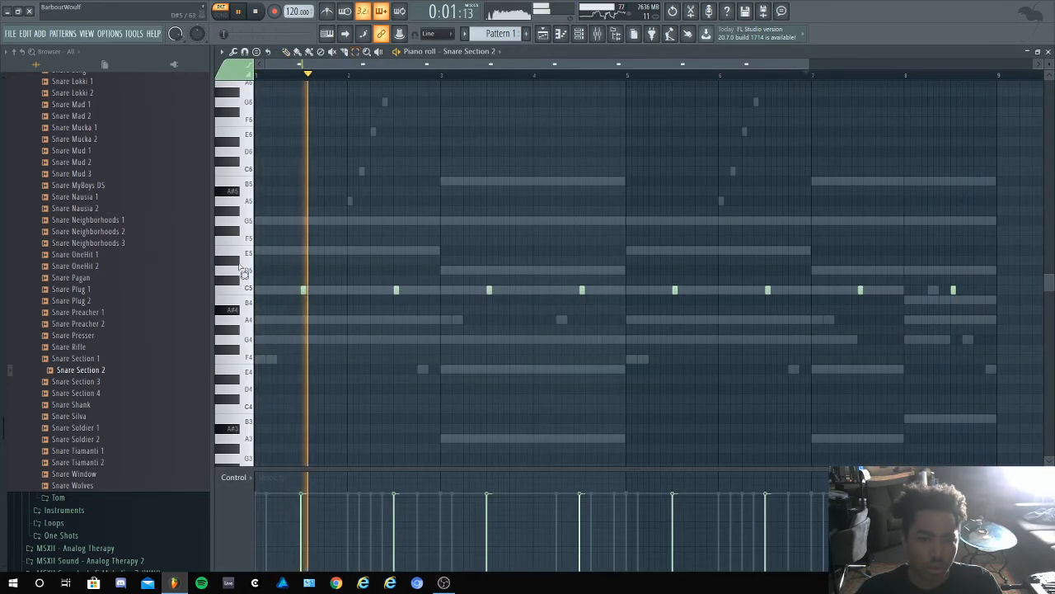
left_click_drag(240, 268, 247, 305)
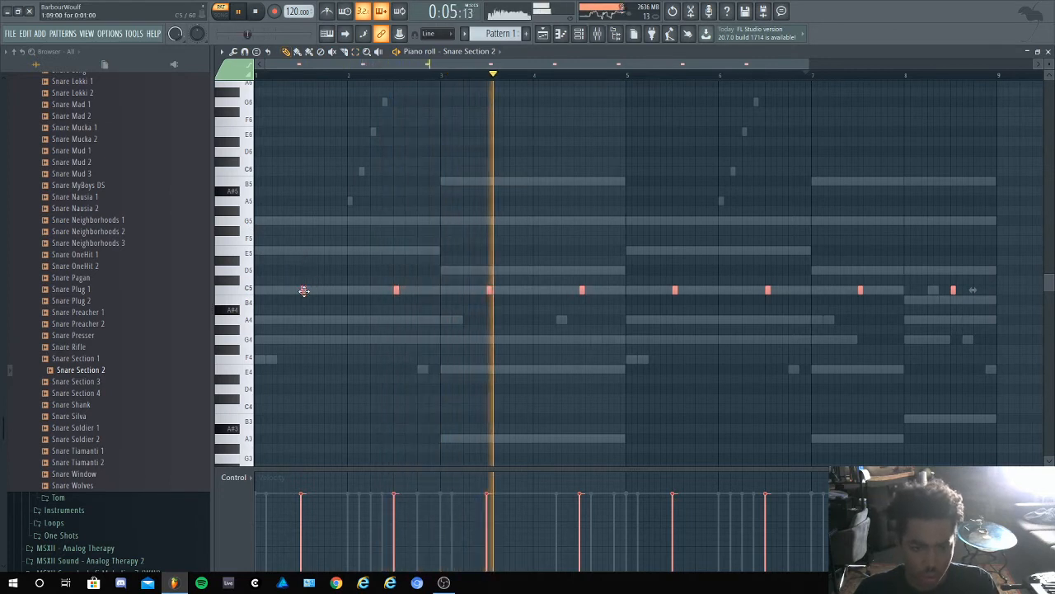
scroll(304, 291, "up", 5)
left_click(568, 146, "ctrl")
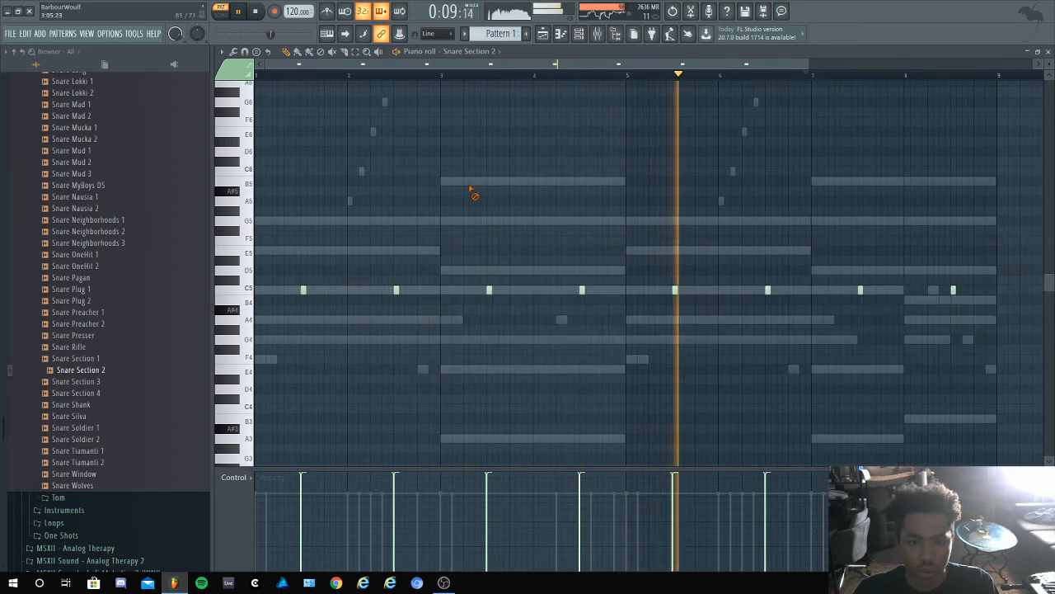
Collapse the Snare sample folder, bring up the channel rack, and stop playback
scroll(124, 300, "up", 2)
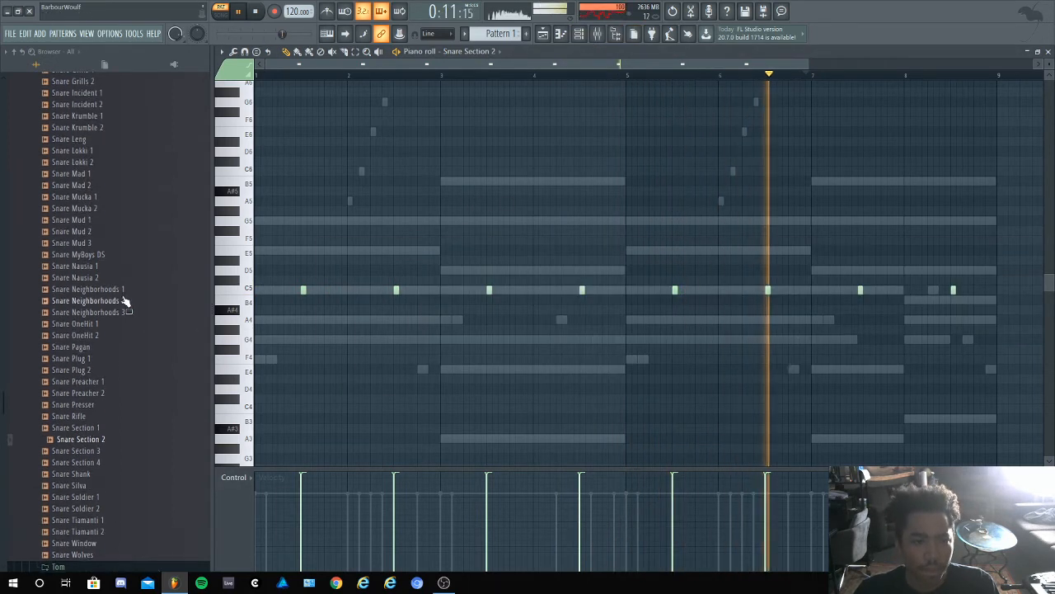
scroll(124, 301, "up", 10)
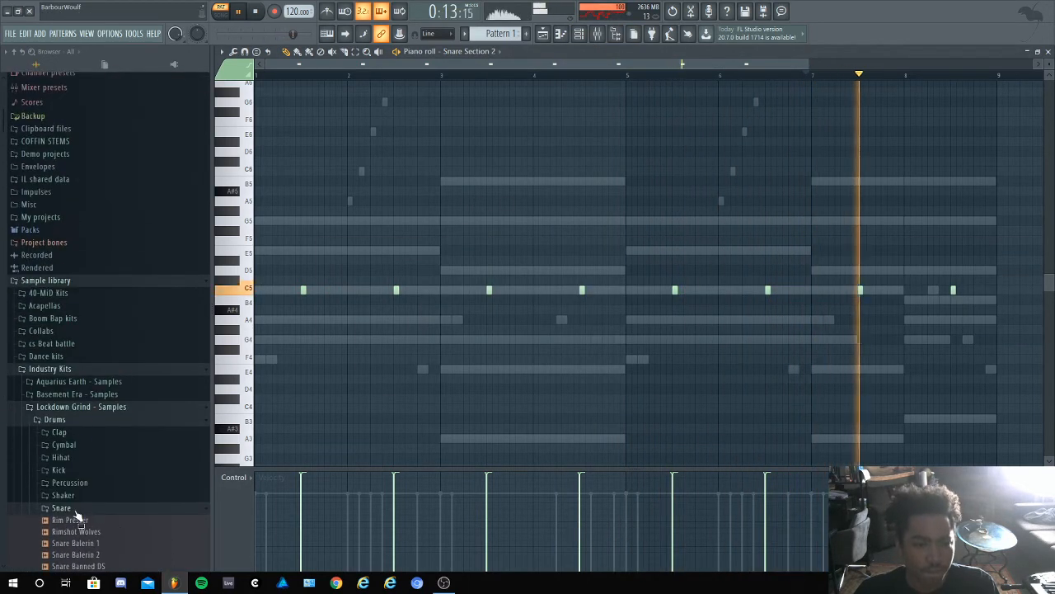
left_click(75, 510)
left_click(580, 33)
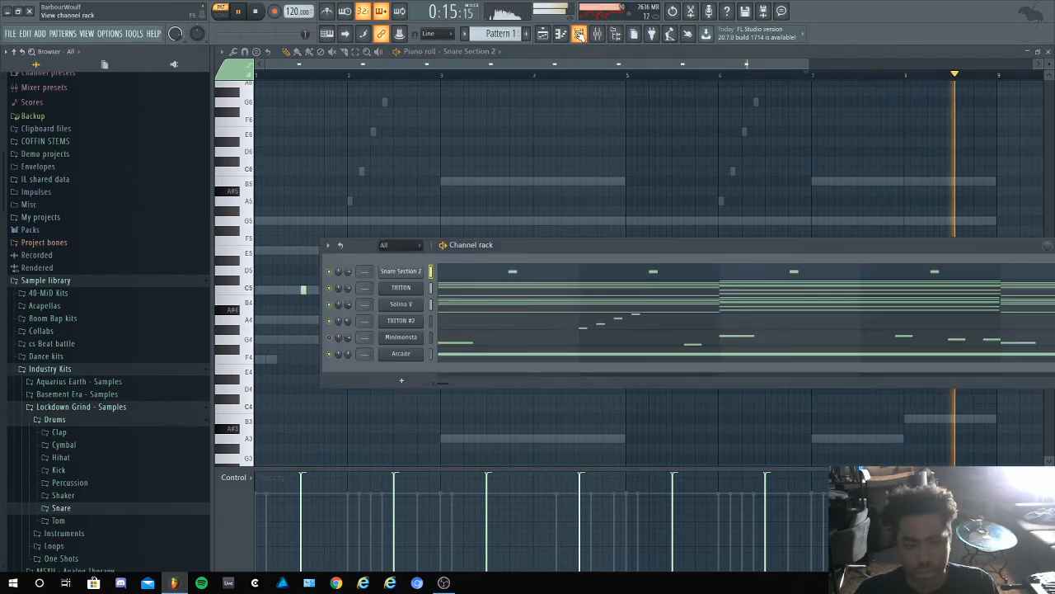
key("space")
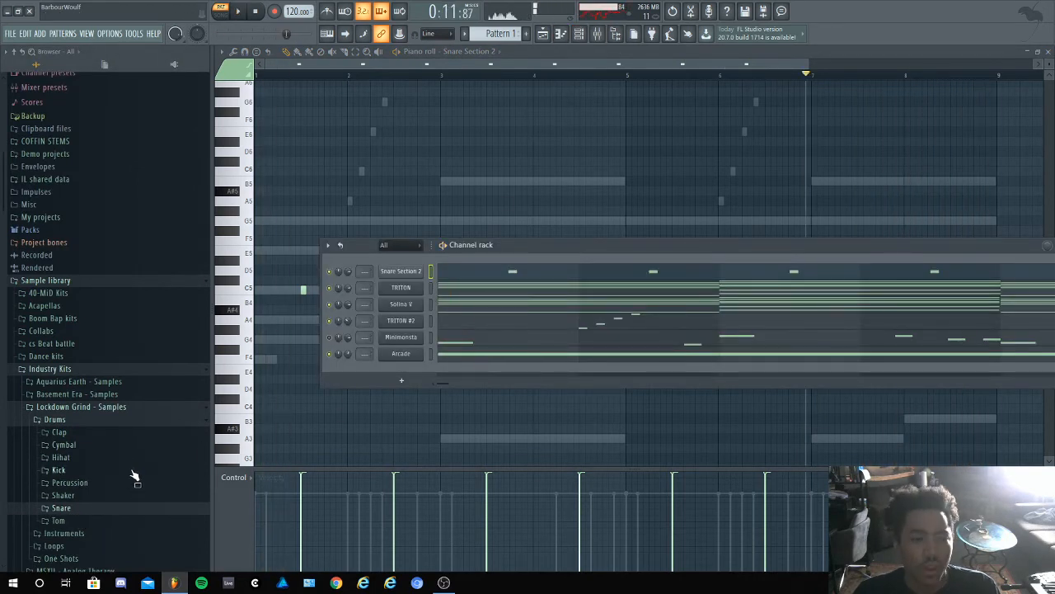
Open Lockdown Grind's Kick folder and look through its samples
left_click(132, 470)
left_click(107, 447)
scroll(106, 468, "down", 3)
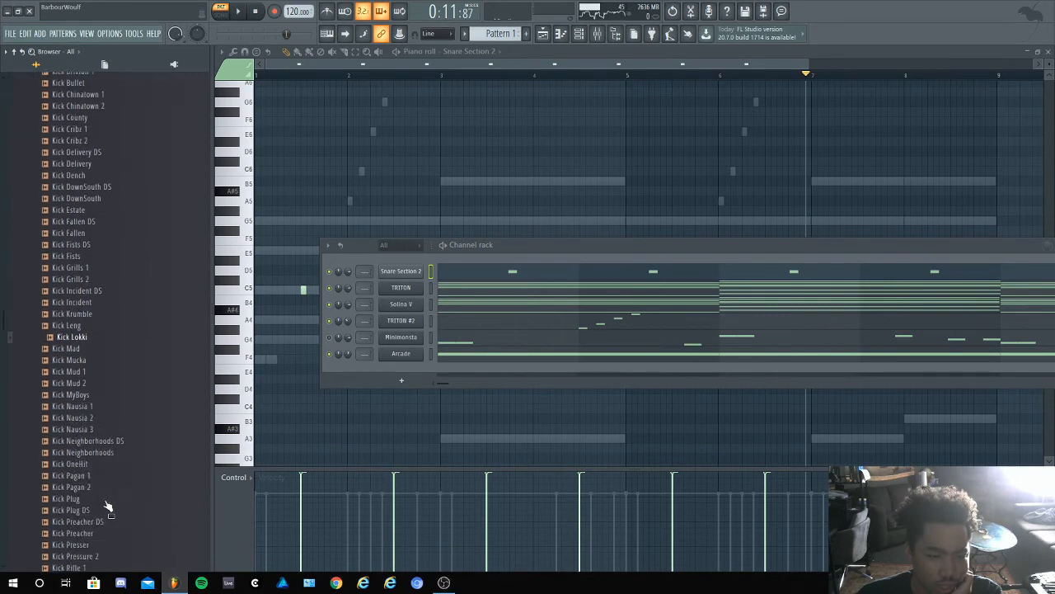
scroll(103, 436, "up", 6)
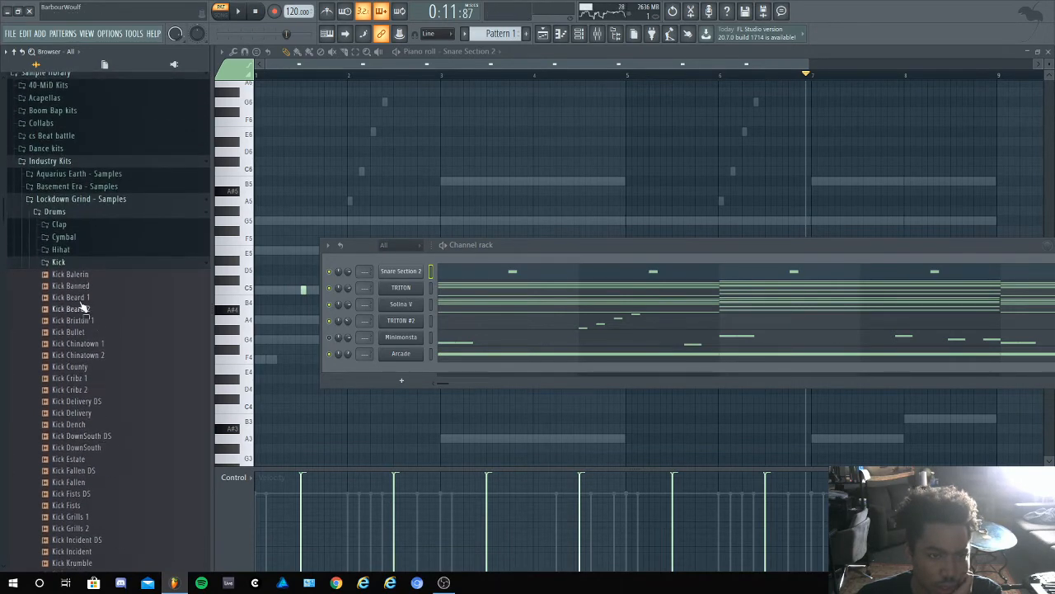
Switch from the Kick folder to the Hihat folder and add ClosedHH Dench as a new channel above Snare Section 2
left_click(64, 264)
left_click(61, 249)
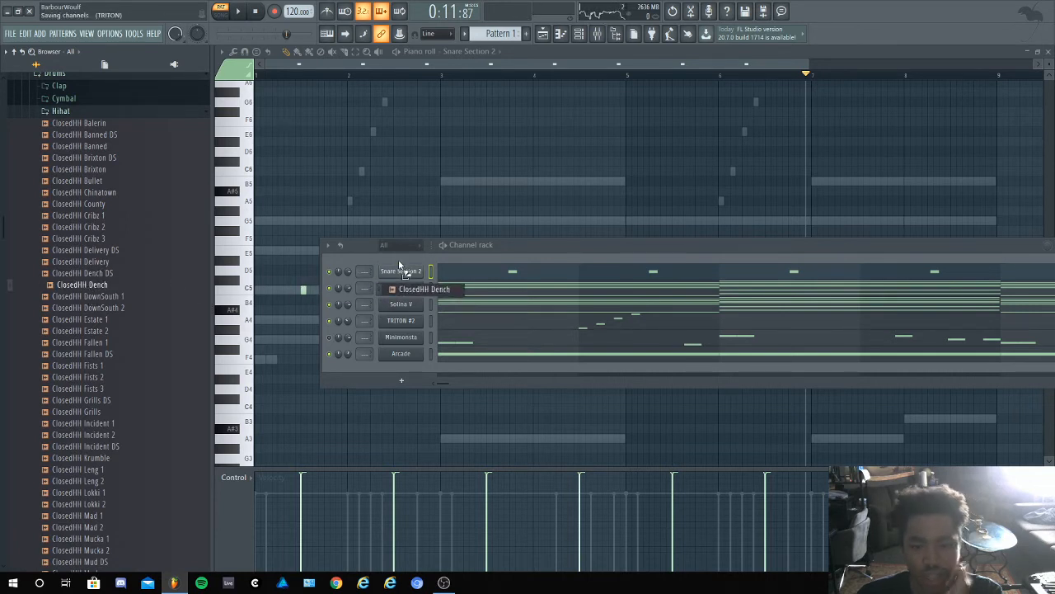
left_click_drag(401, 269, 402, 271)
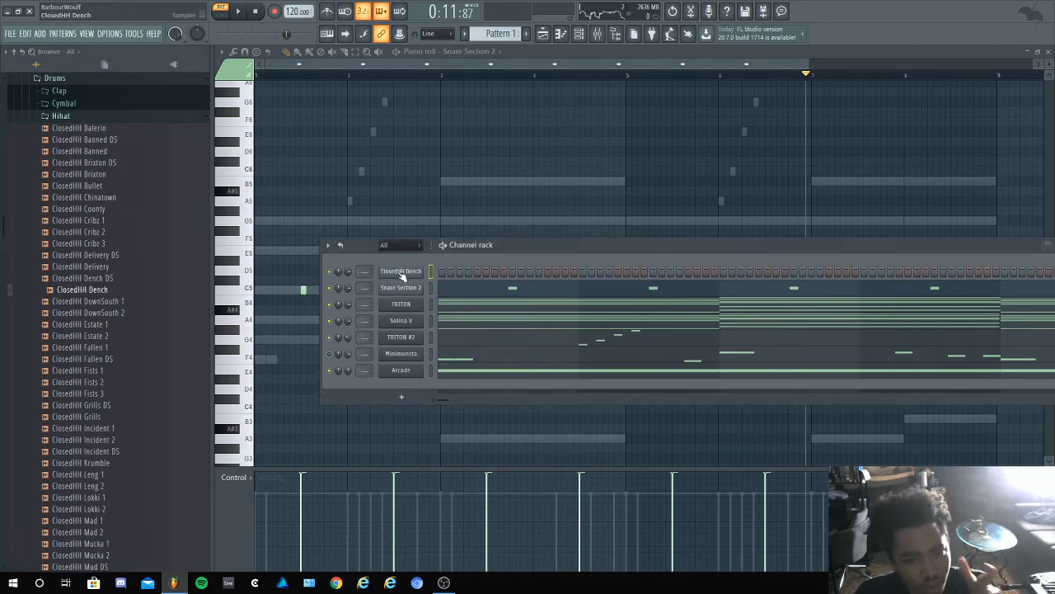
Fill the ClosedHH Dench channel with a hit on every fourth step and open it in the piano roll
right_click(401, 272)
left_click(560, 307)
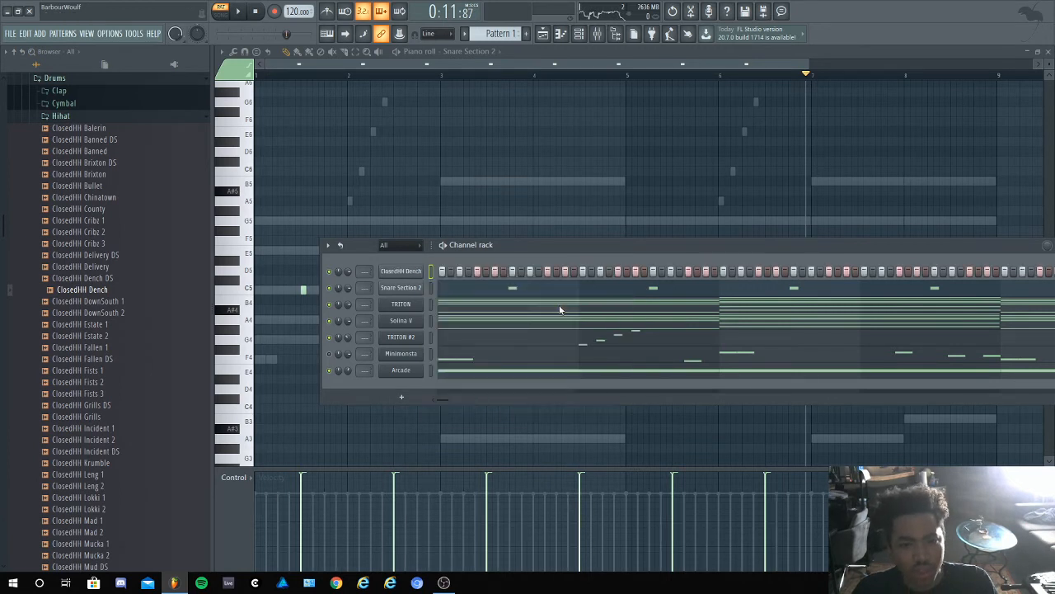
right_click(391, 272)
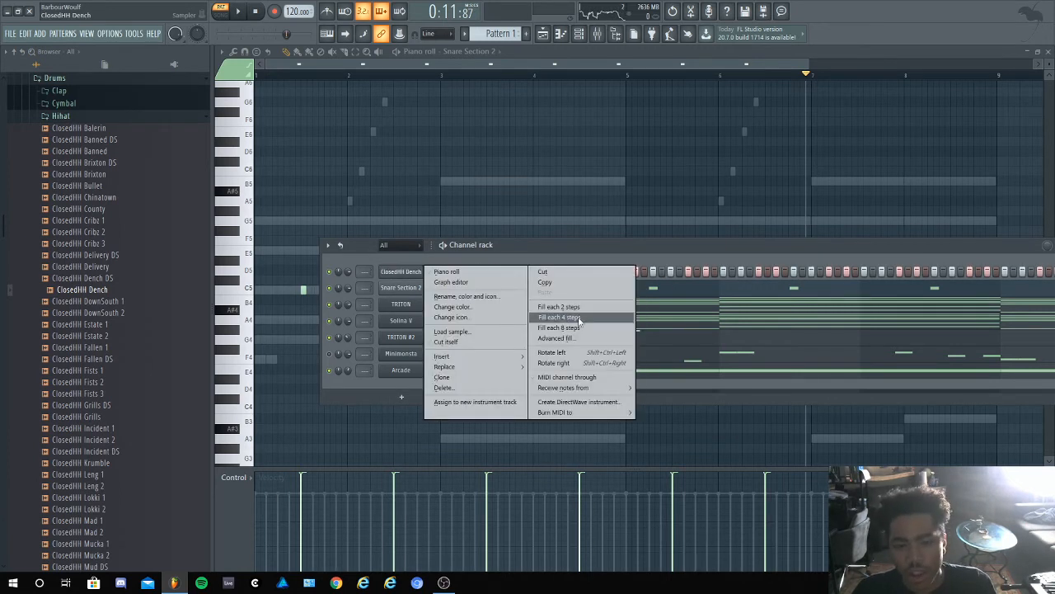
left_click(580, 317)
right_click(409, 271)
left_click(445, 271)
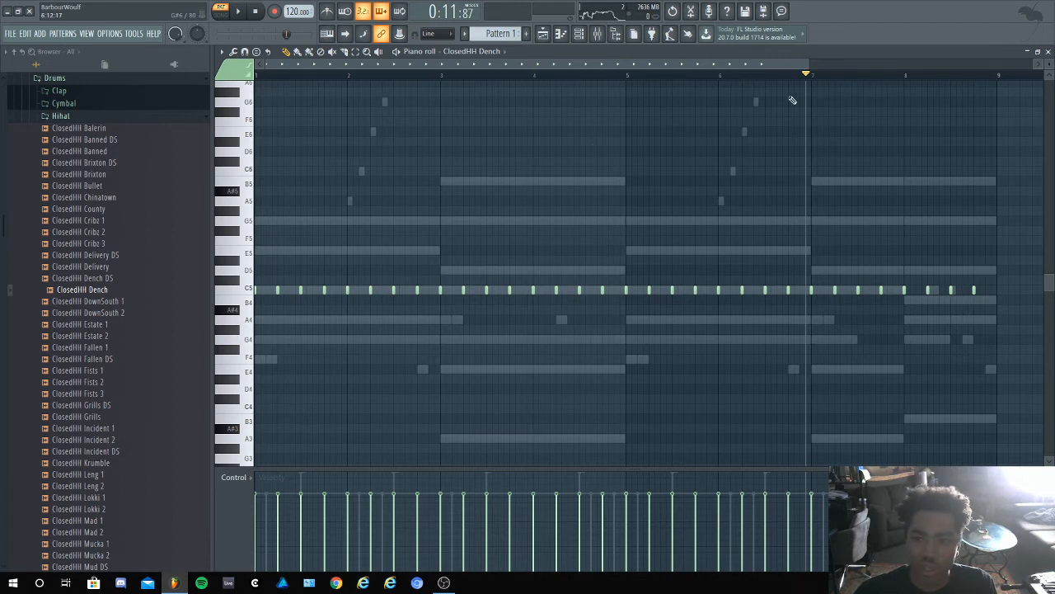
Duplicate all hi-hat notes with a two-step offset so hits fall on every second step, and play the result
left_click_drag(808, 63, 400, 63)
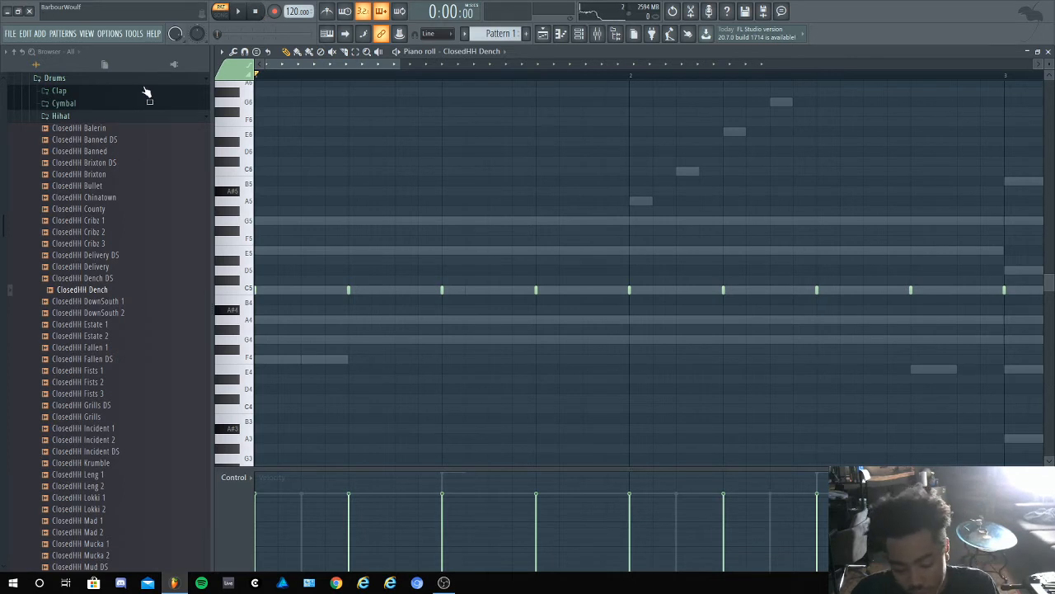
key("space")
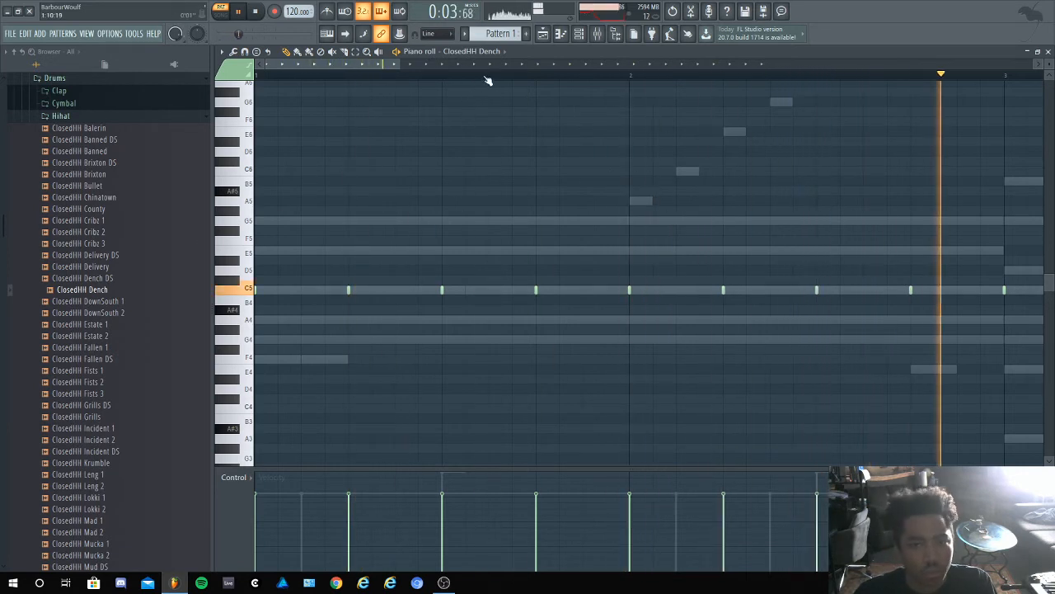
left_click(580, 36)
right_click(362, 178)
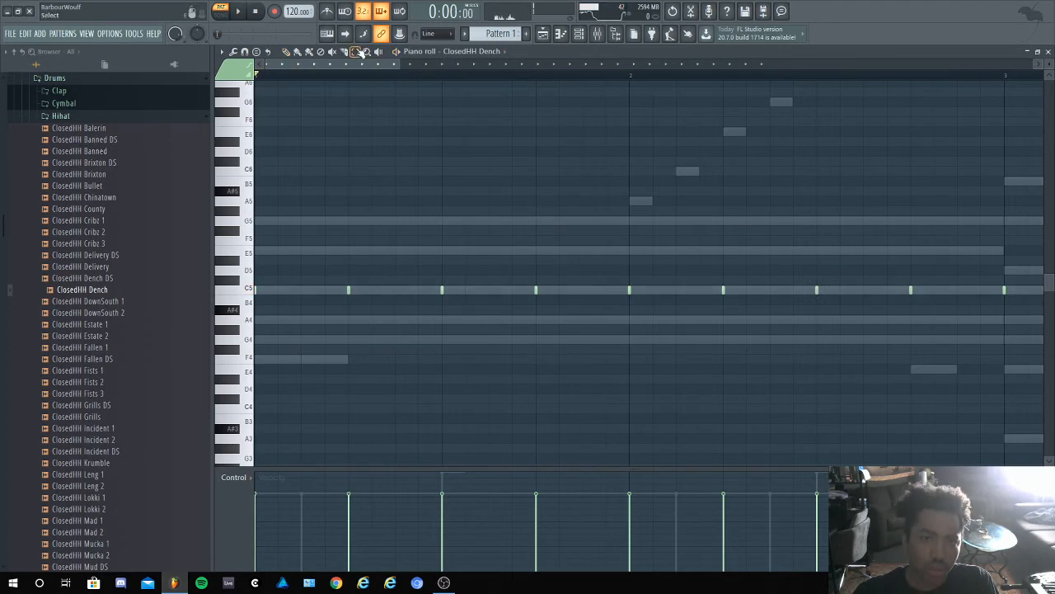
left_click(249, 289)
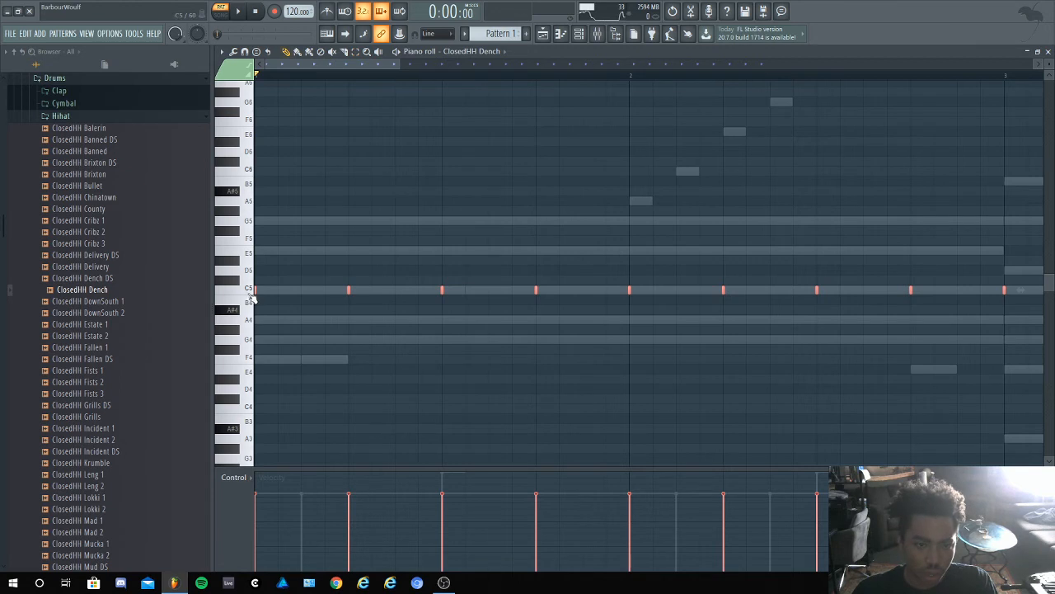
left_click_drag(261, 289, 333, 290)
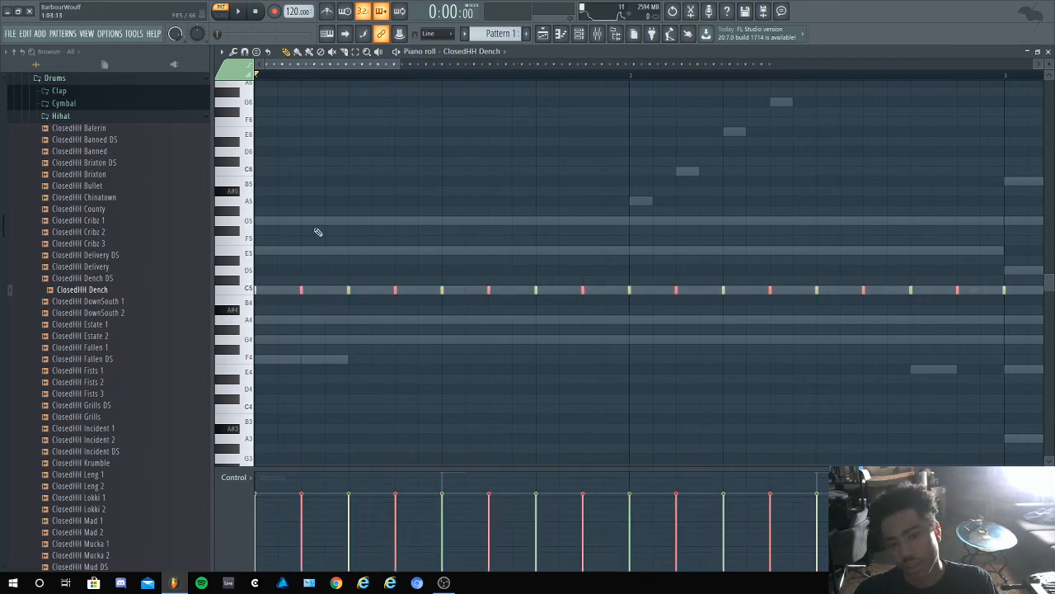
key("space")
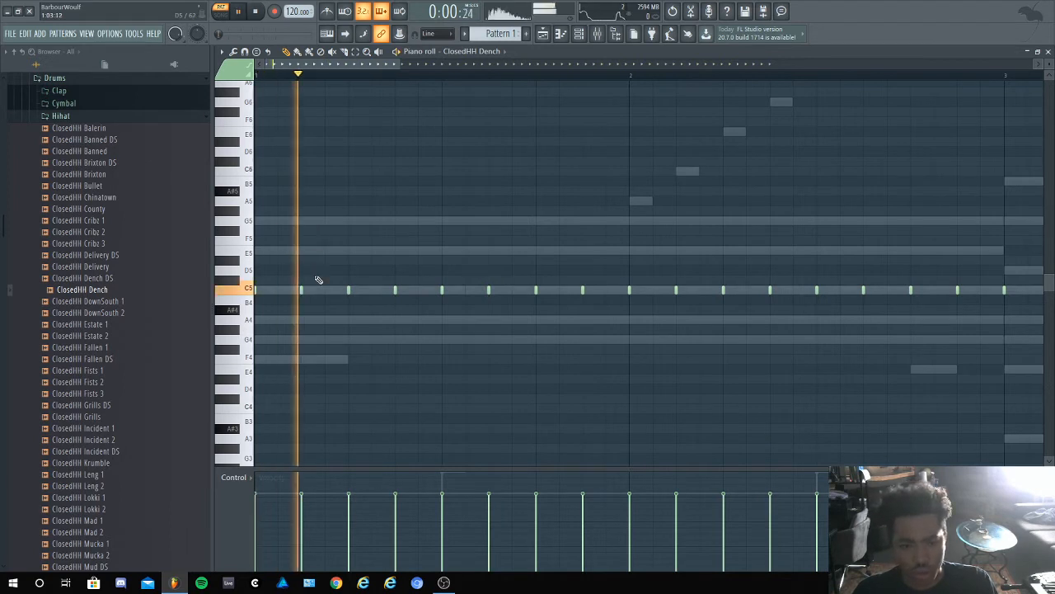
key("space")
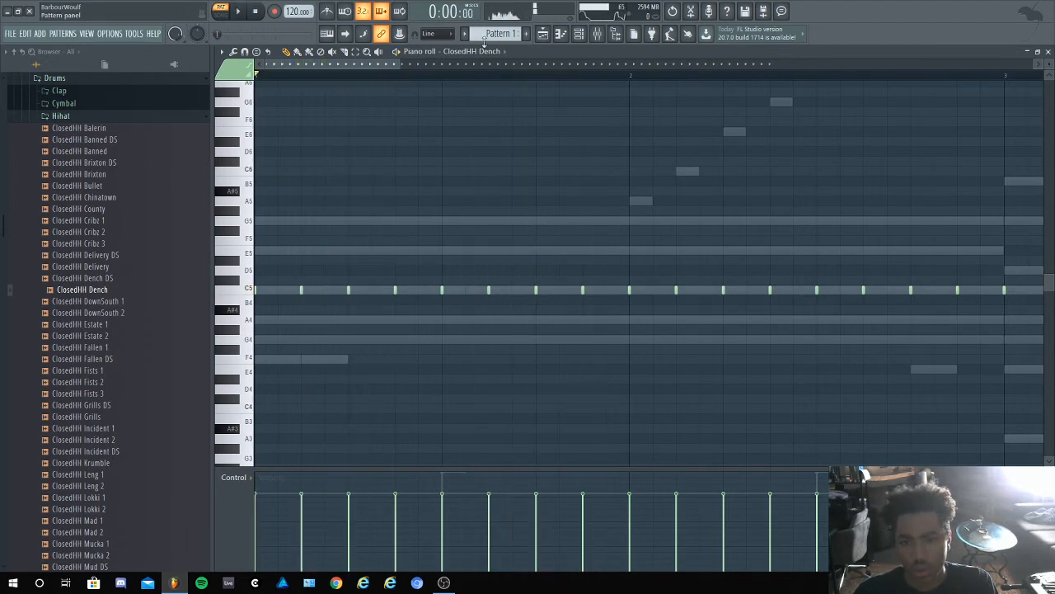
Set the snap to 1/4 step and add two C5 hi-hat notes at half-step spacing after bar 1's step 11 hit
left_click(442, 37)
left_click(442, 91)
key("space")
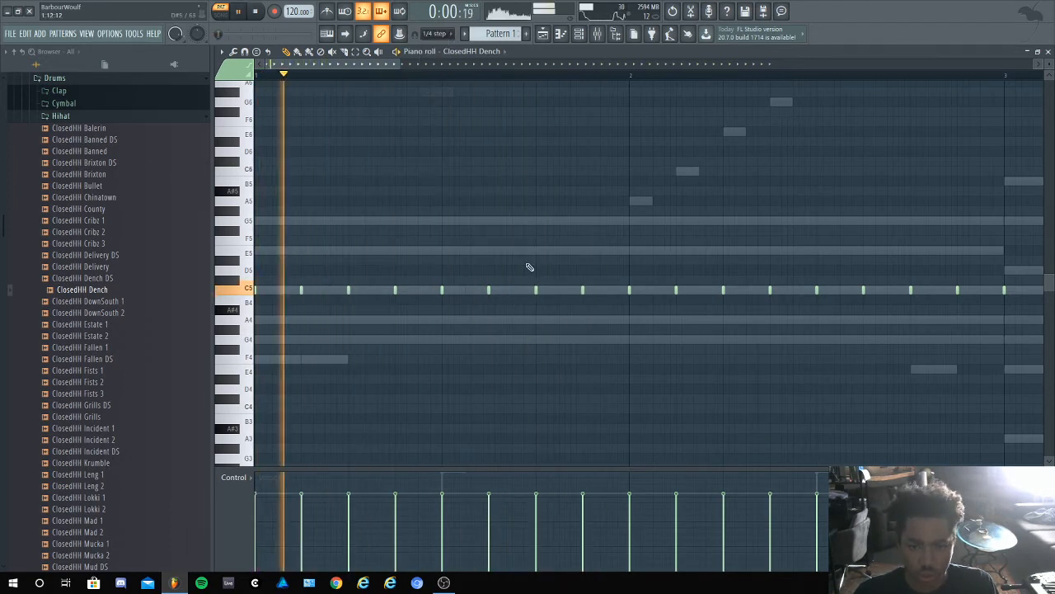
key("space")
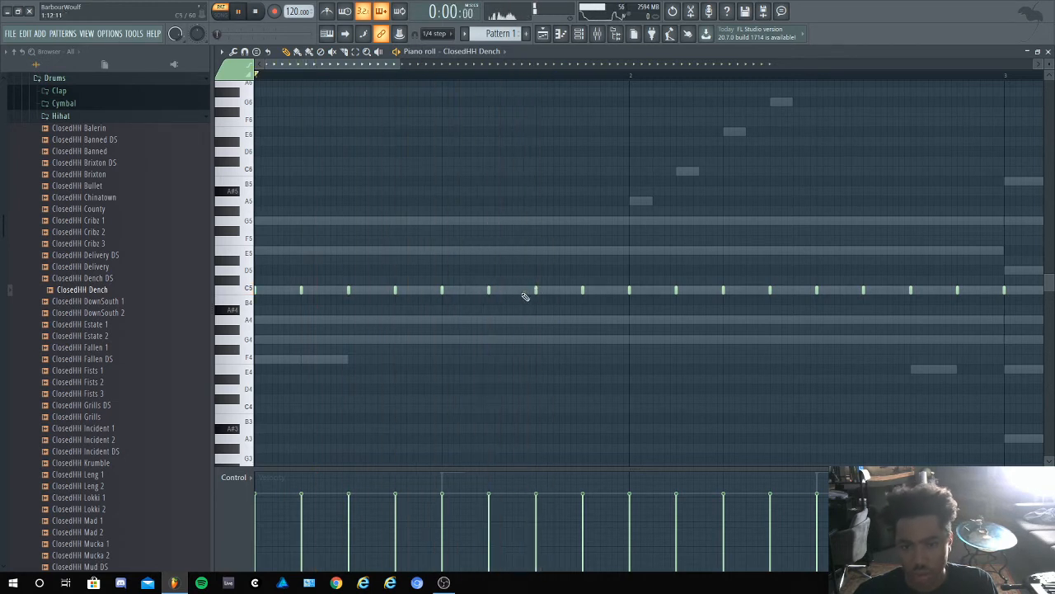
left_click(500, 290)
key("space")
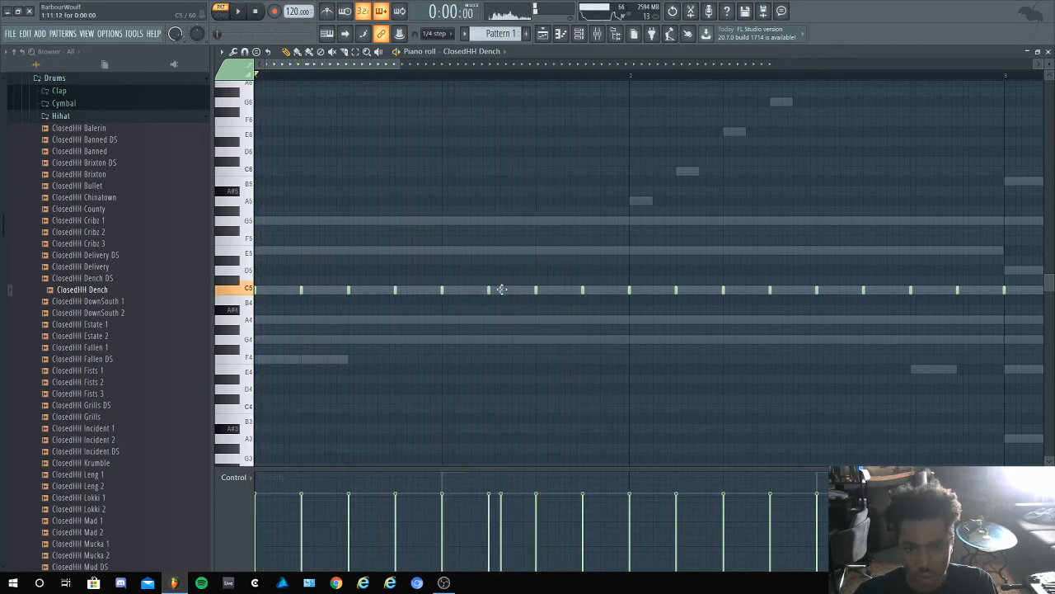
key("space")
key("space")
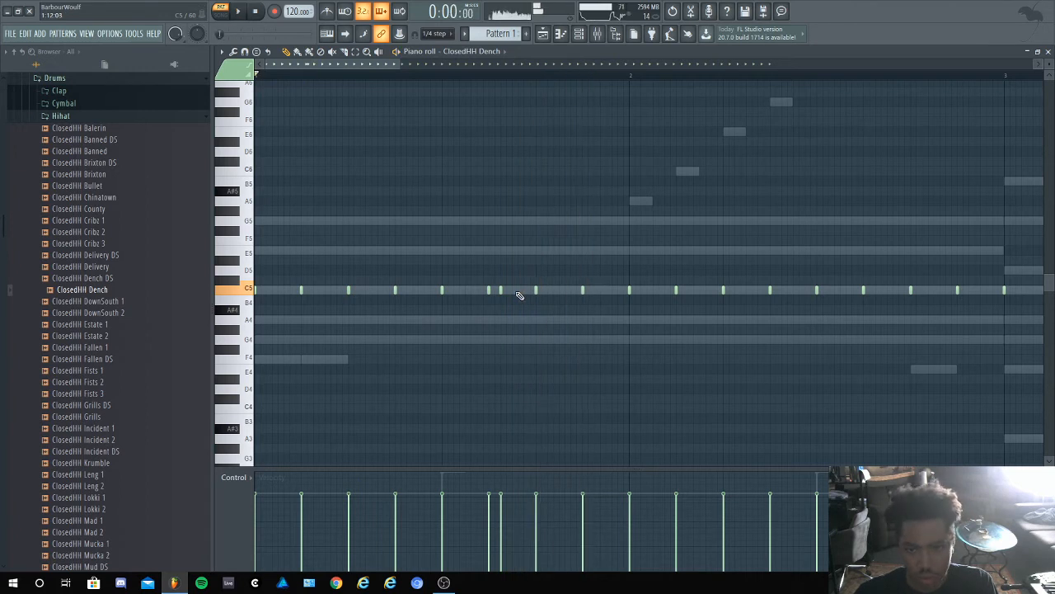
key("space")
left_click(512, 290)
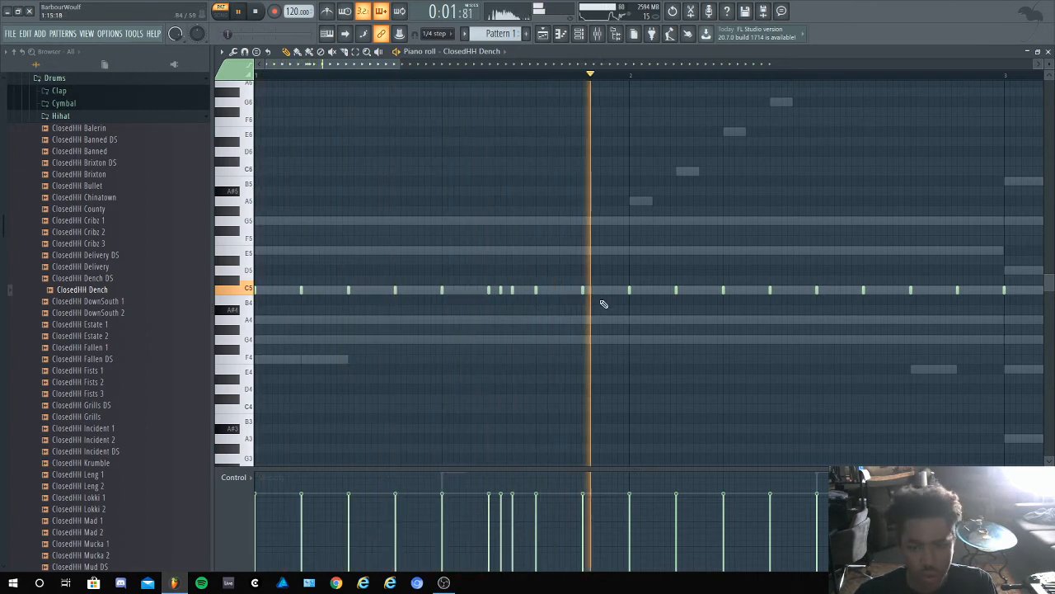
Move bar 2's hi-hat hits on steps 13 and 15 from C5 down to A4
left_click(910, 320)
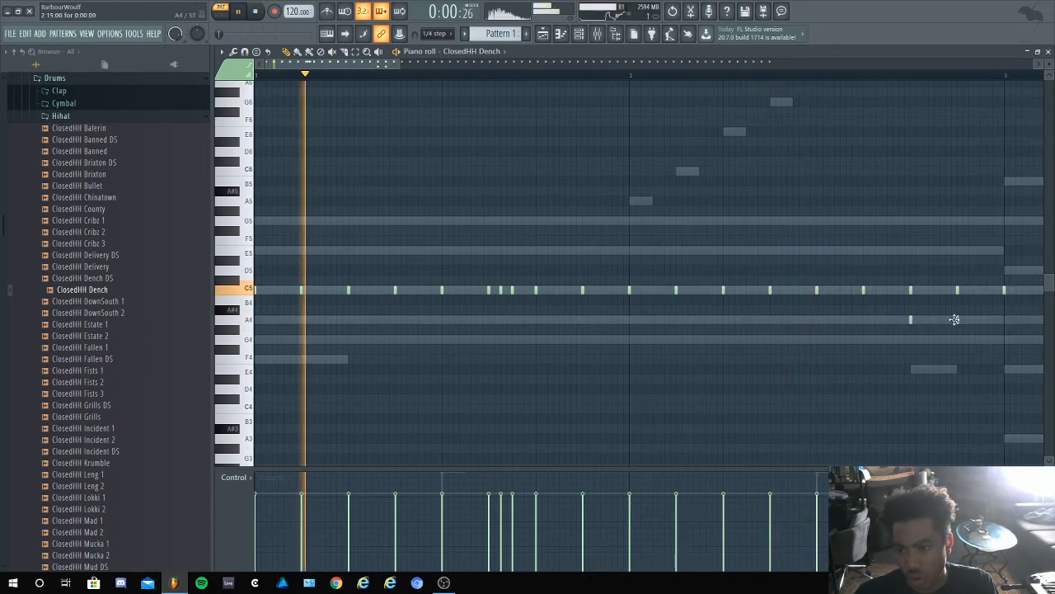
left_click(957, 320)
right_click(958, 291)
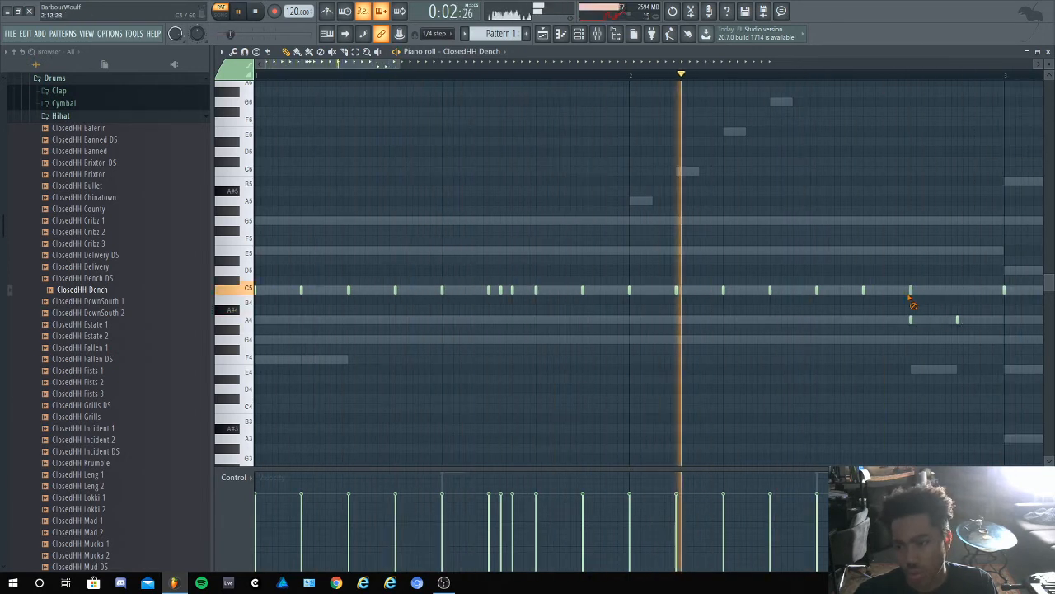
right_click(910, 290)
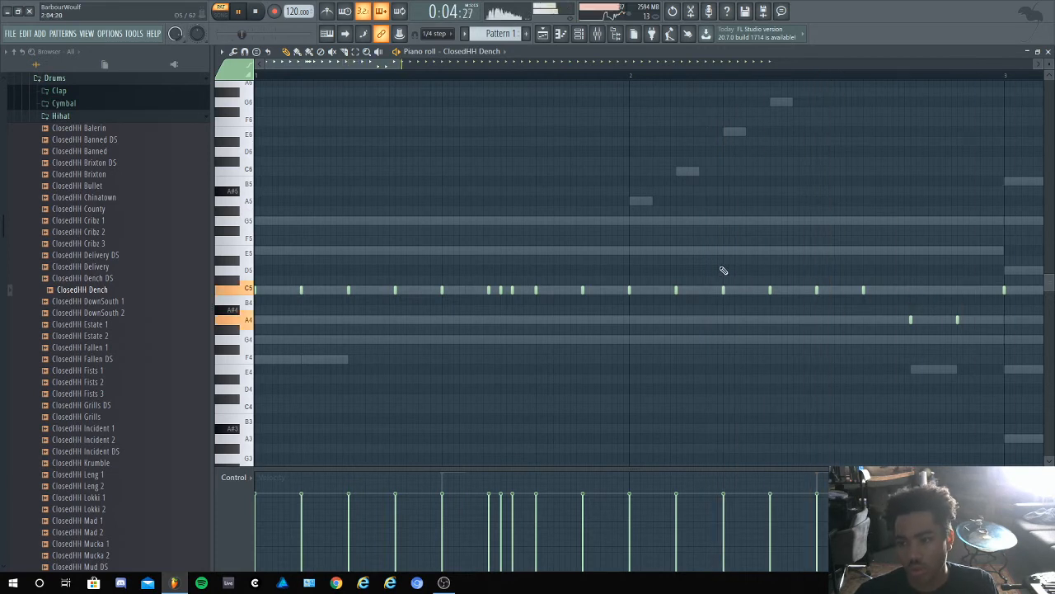
Add a C5 hi-hat hit on step 14 of bar 3 and audition playback from step 13 of that bar
key("space")
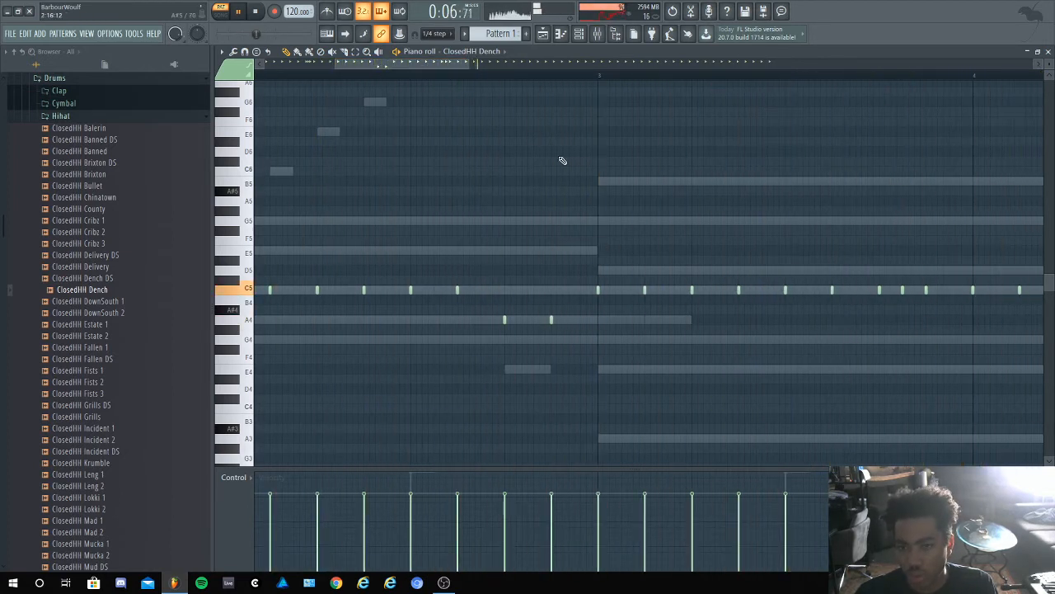
mouse_move(433, 64)
left_mouse_down()
mouse_move(419, 63)
mouse_move(502, 64)
mouse_move(449, 72)
left_mouse_up()
left_click(437, 77)
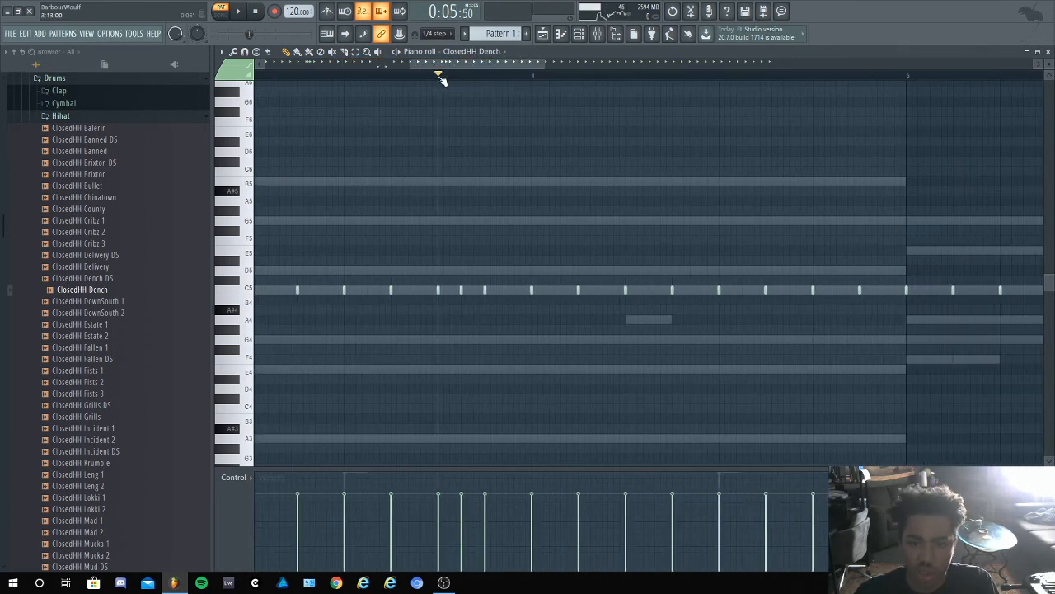
key("space")
key("space")
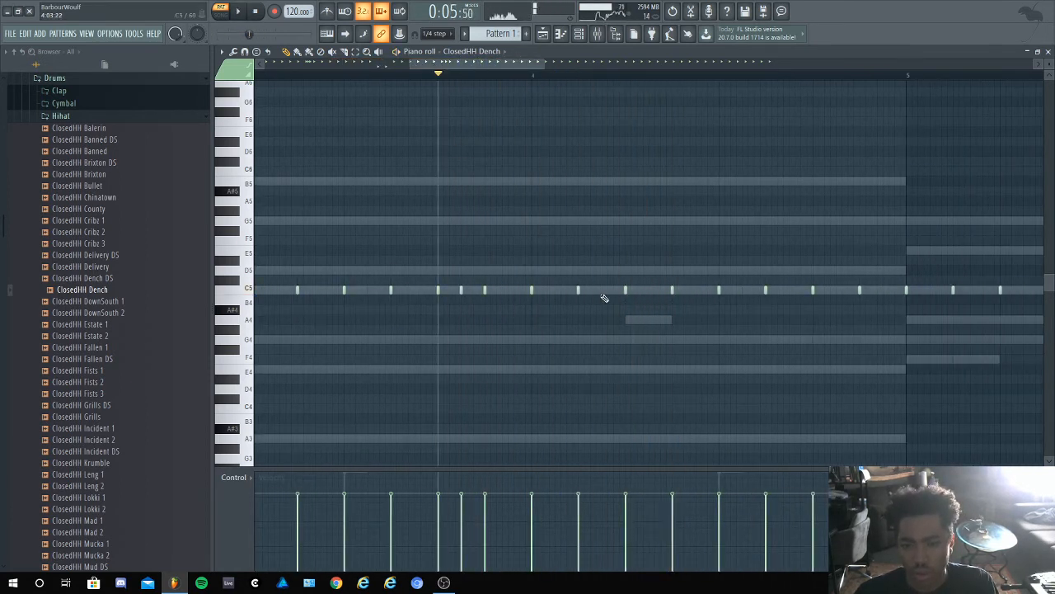
Fill the gap between bar 4's hi-hat hits on steps 5 and 7 with C5 notes at half-step spacing
left_click(640, 291)
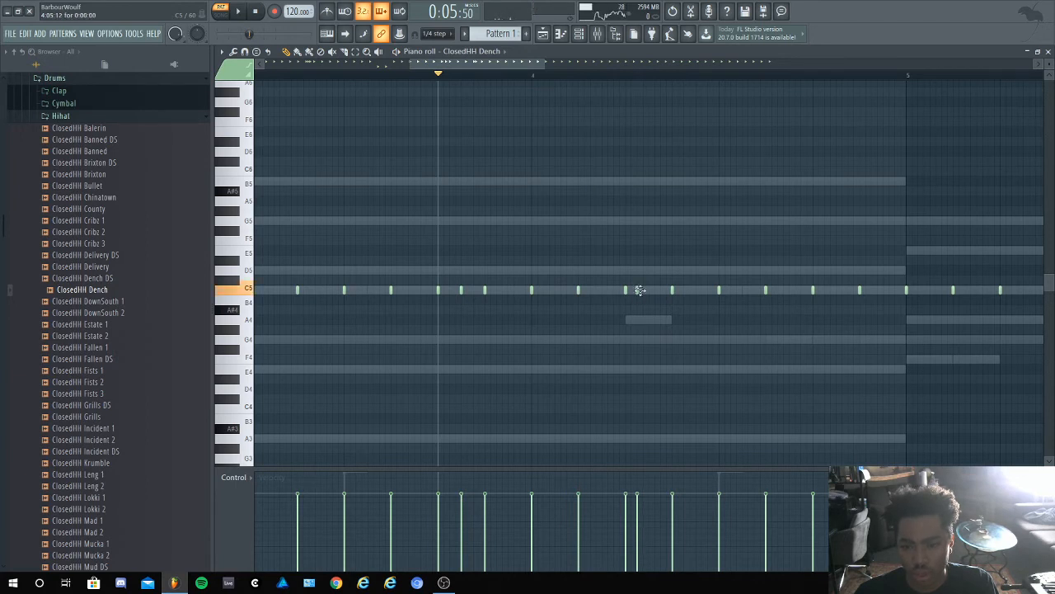
left_click(649, 290)
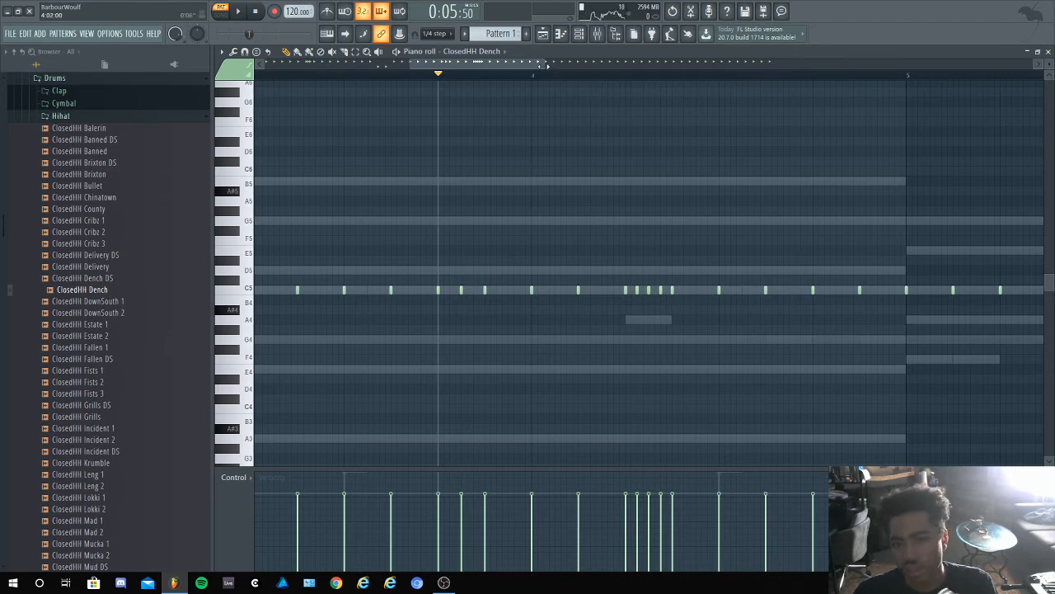
Delete all hi-hat notes from the start of bar 5 through bar 8
left_click_drag(548, 64, 876, 106)
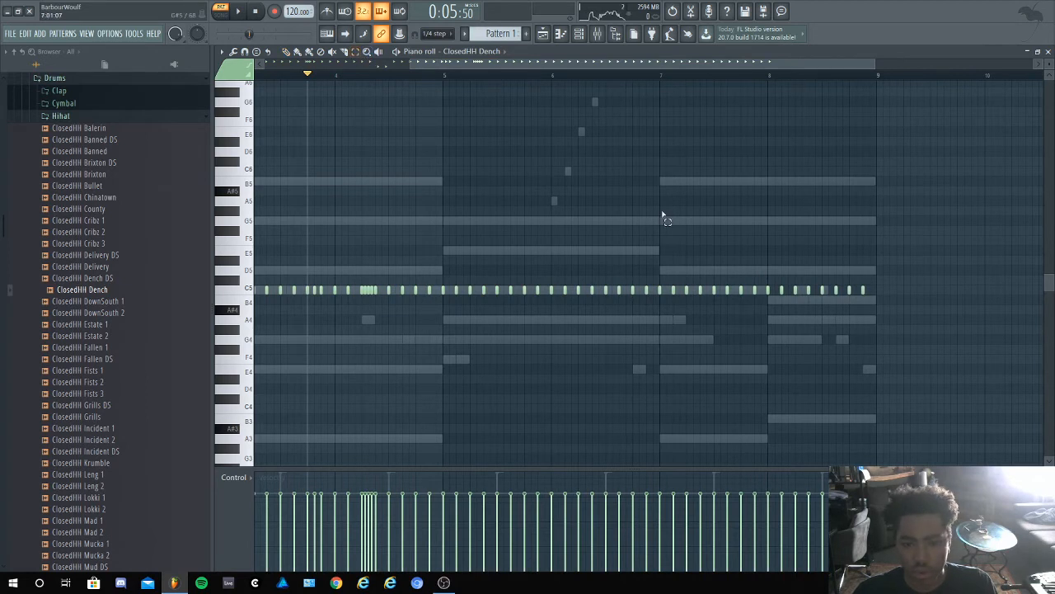
left_click_drag(920, 323, 441, 262)
key("Delete")
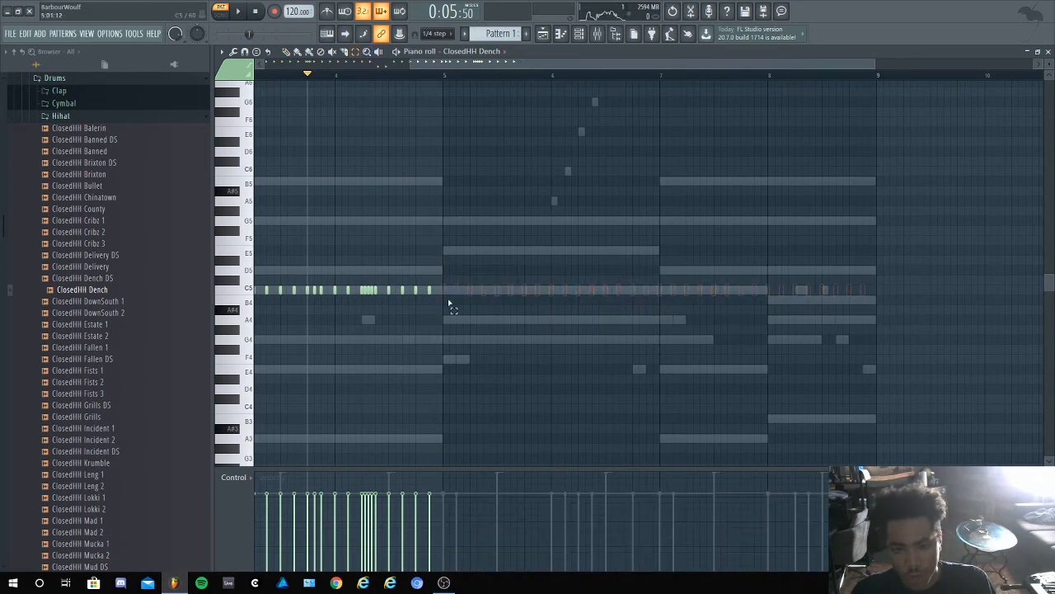
Duplicate the hi-hat notes of bars 1 to 4 and align the copy with the start of bar 5
left_click_drag(473, 338, 4, 246)
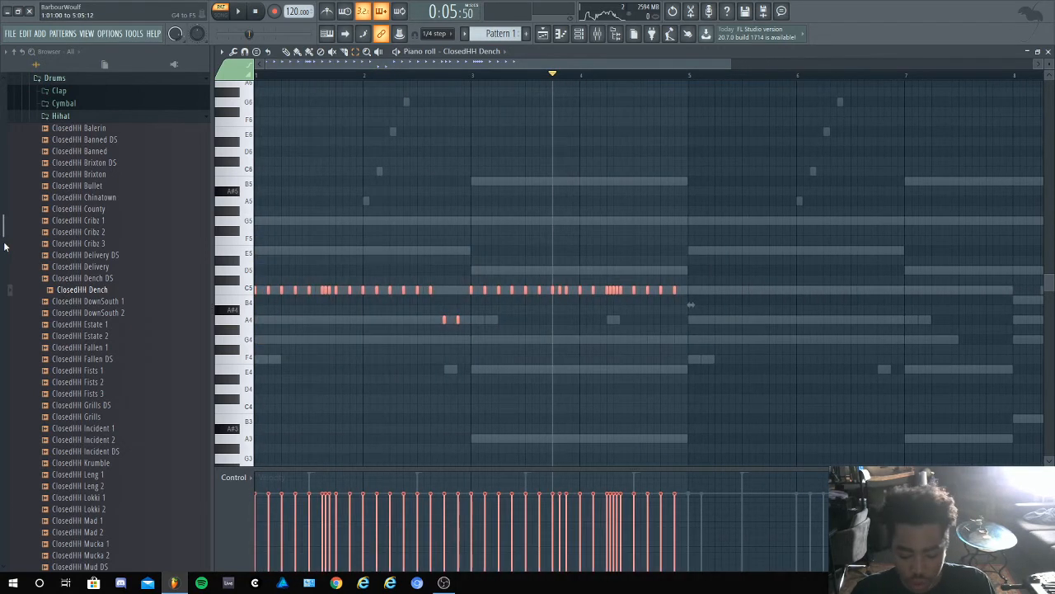
key("ctrl+b")
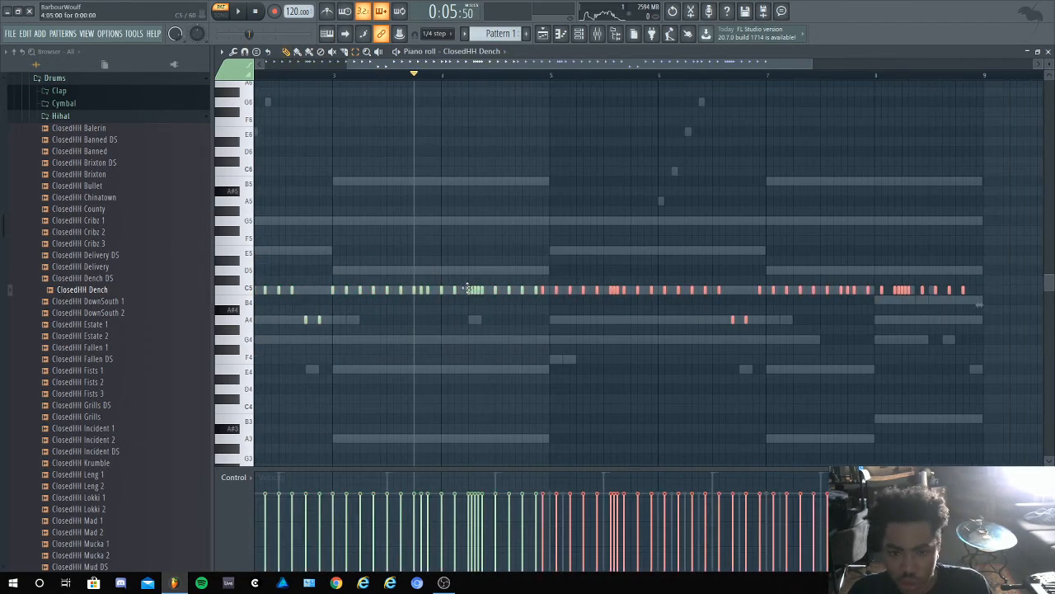
left_click_drag(543, 293, 549, 294)
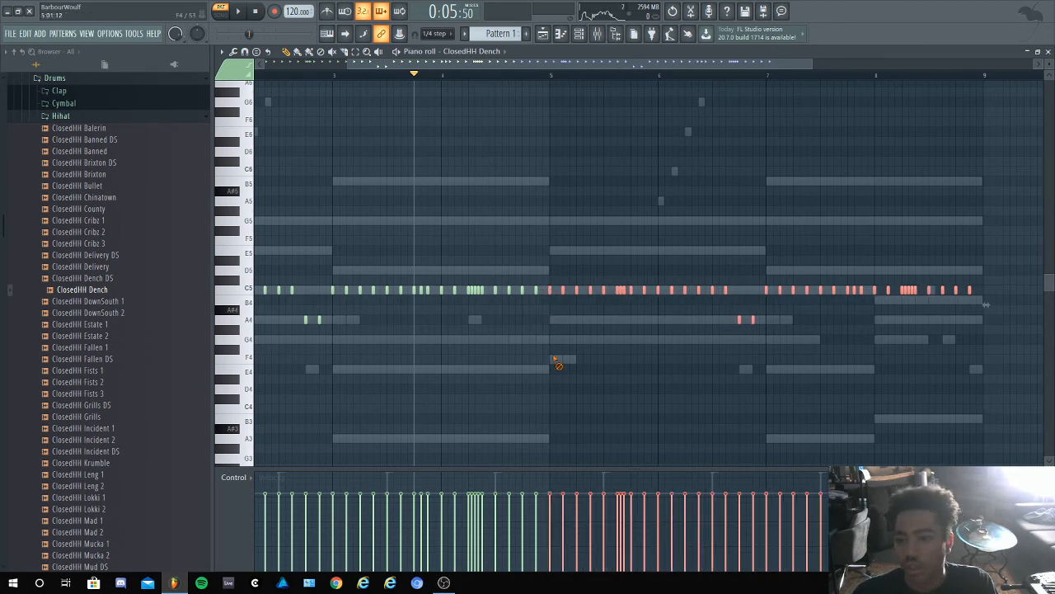
left_click(555, 360, "ctrl")
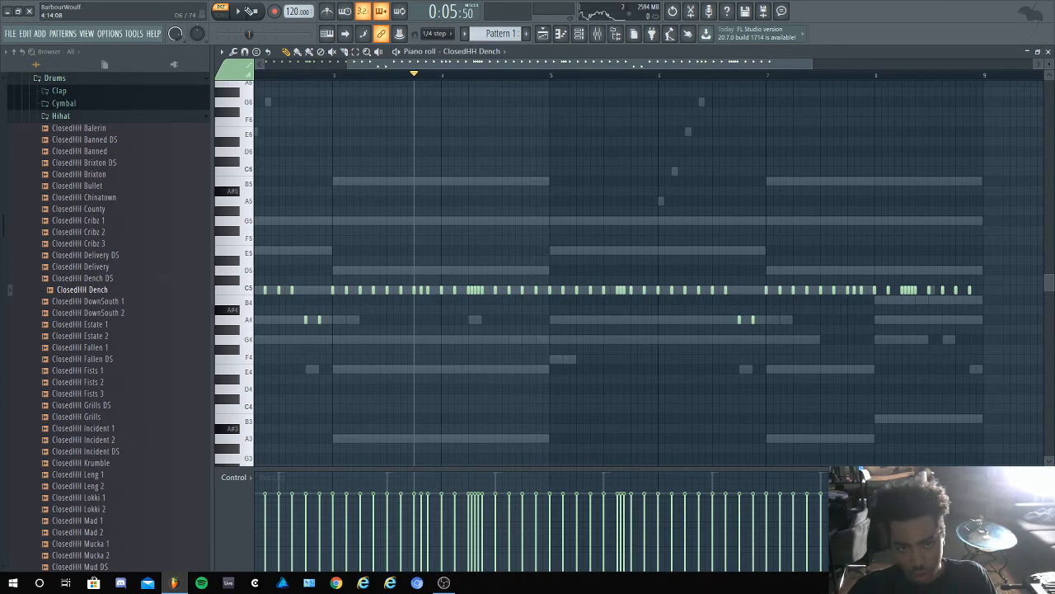
Play the pattern from late in bar 3 to hear the repeated hi-hat pattern
key("space")
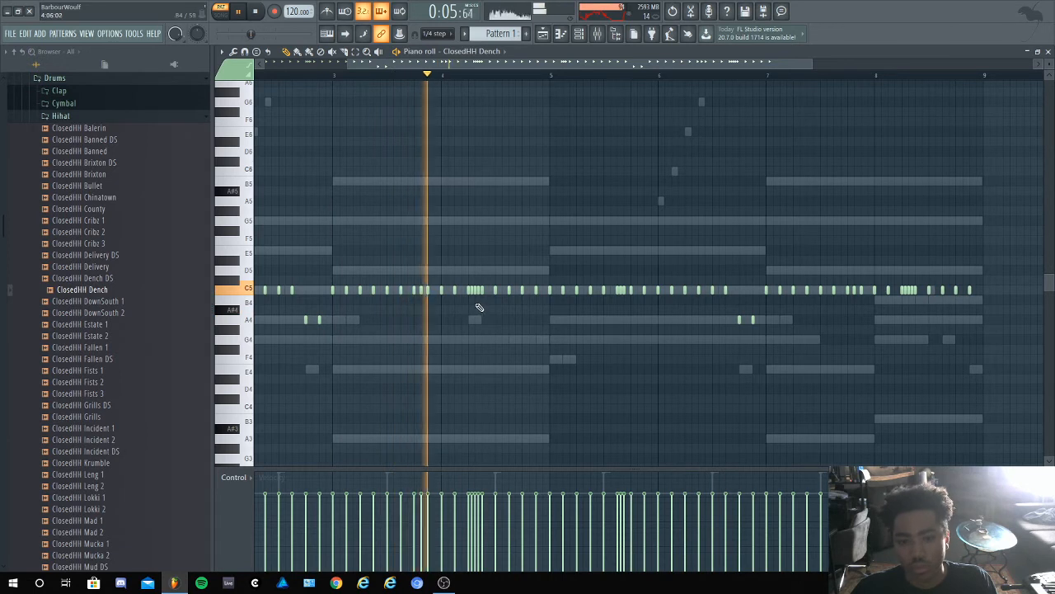
left_click(523, 320)
right_click(521, 320)
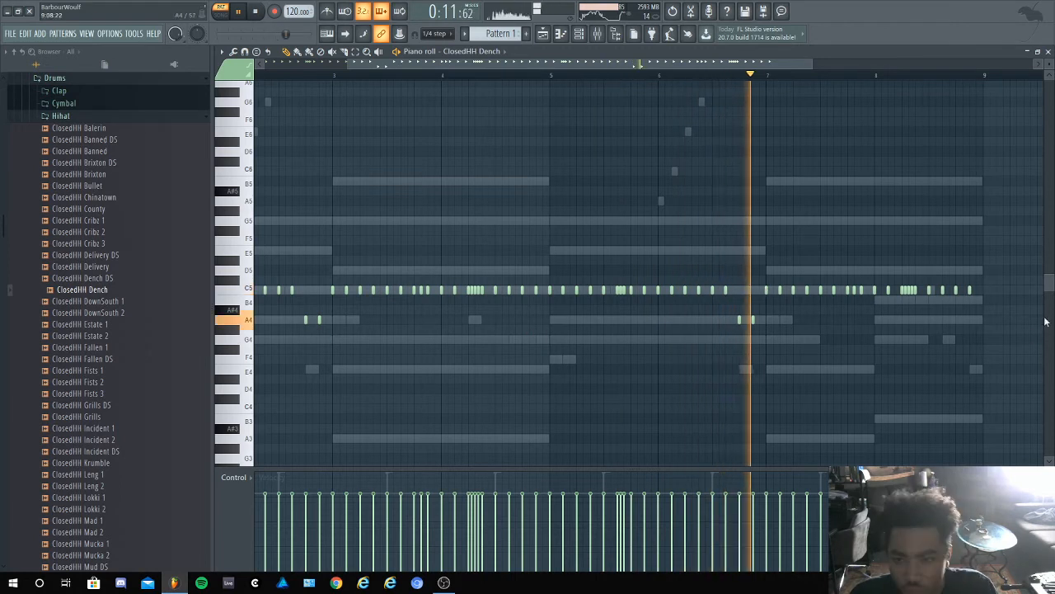
Stop playback and audition closed hi-hat samples such as DownSouth 2, Estate 2, Chinatown and County with the channel rack open
left_click(578, 34)
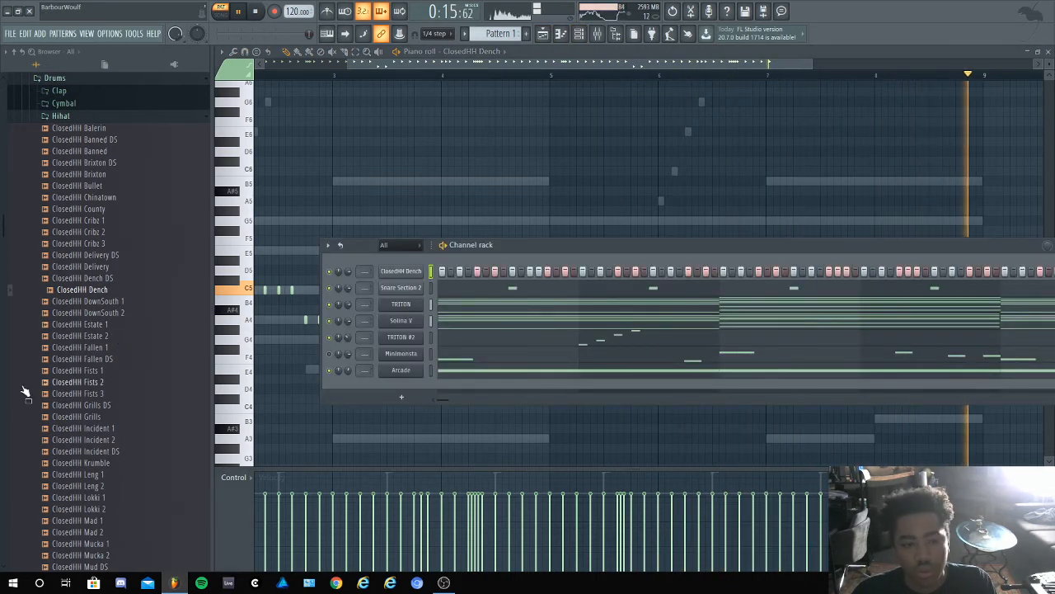
left_click(126, 313)
key("space")
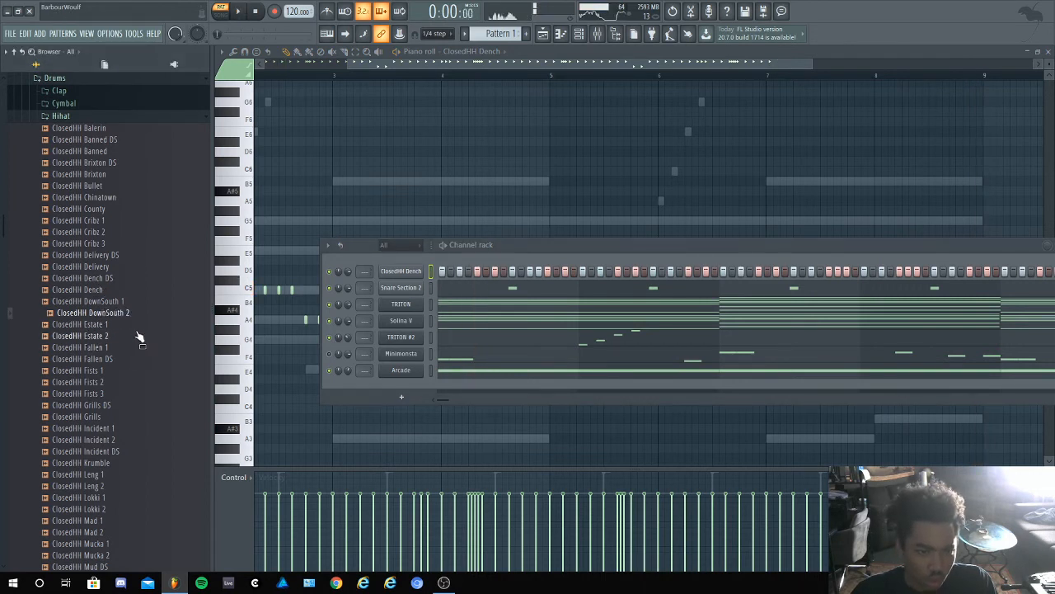
left_click(137, 338)
scroll(132, 377, "up", 4)
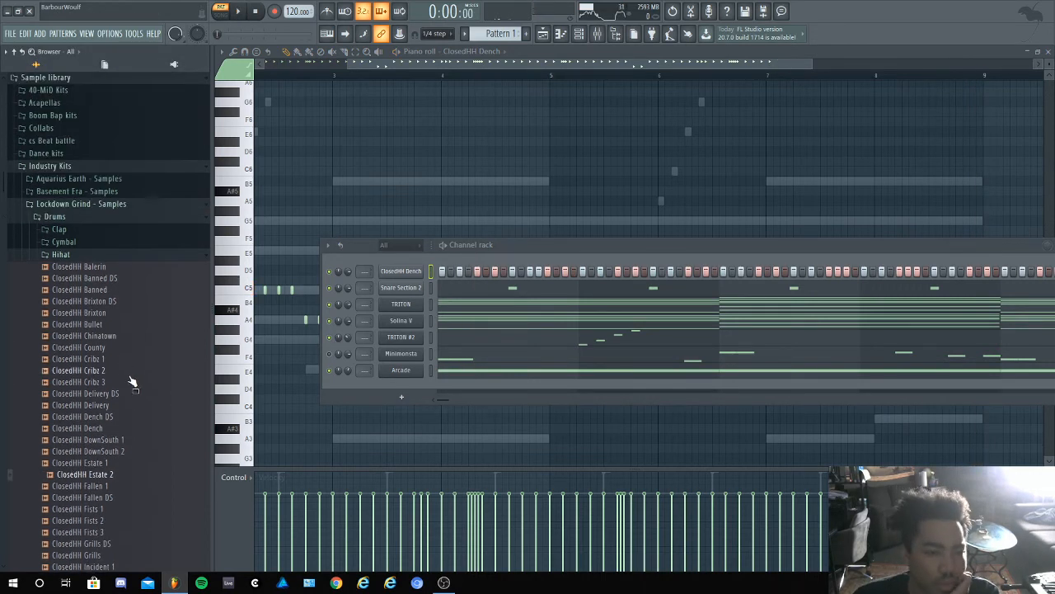
left_click(130, 375)
left_click(132, 349)
left_click(135, 335)
left_click(132, 351)
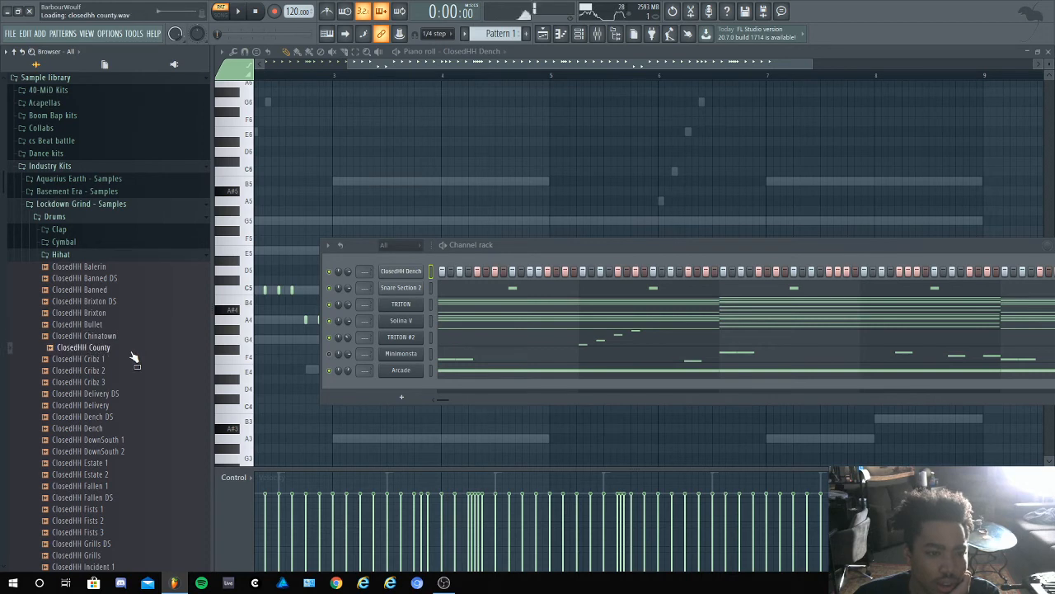
Audition more closed hi-hat samples further down the Hihat folder, including Leng 2, OneHit 1 and Presser 1
scroll(133, 357, "down", 4)
left_click(135, 453)
left_click(130, 488)
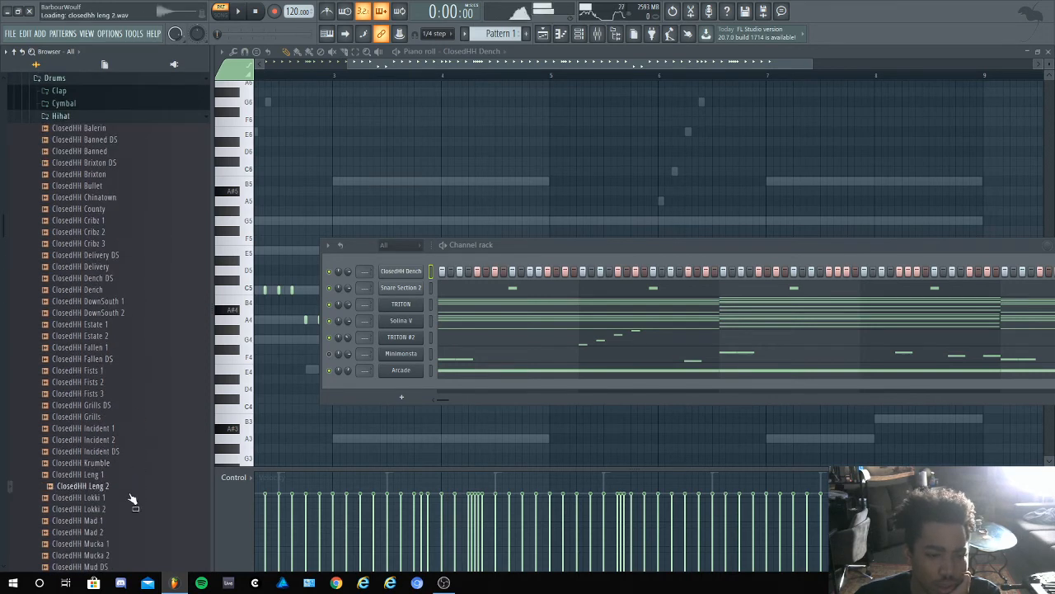
left_click(126, 520)
scroll(126, 519, "down", 4)
left_click(124, 474)
left_click(123, 497)
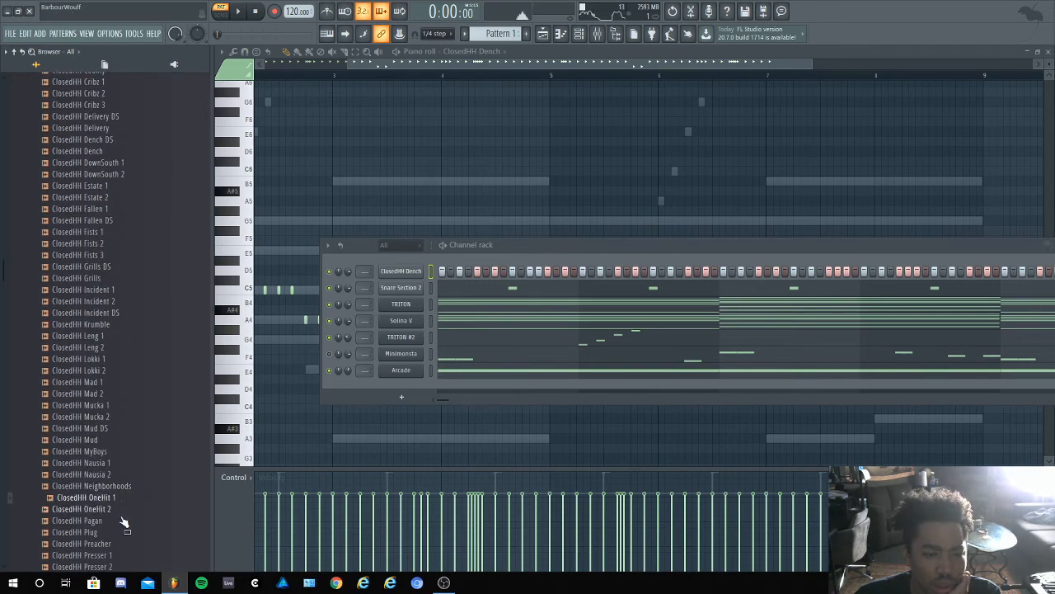
left_click(123, 532)
left_click(124, 555)
Audition the last closed hi-hat samples in the folder, including Section, Soldier 1, Window and Wolves DS
scroll(118, 557, "down", 6)
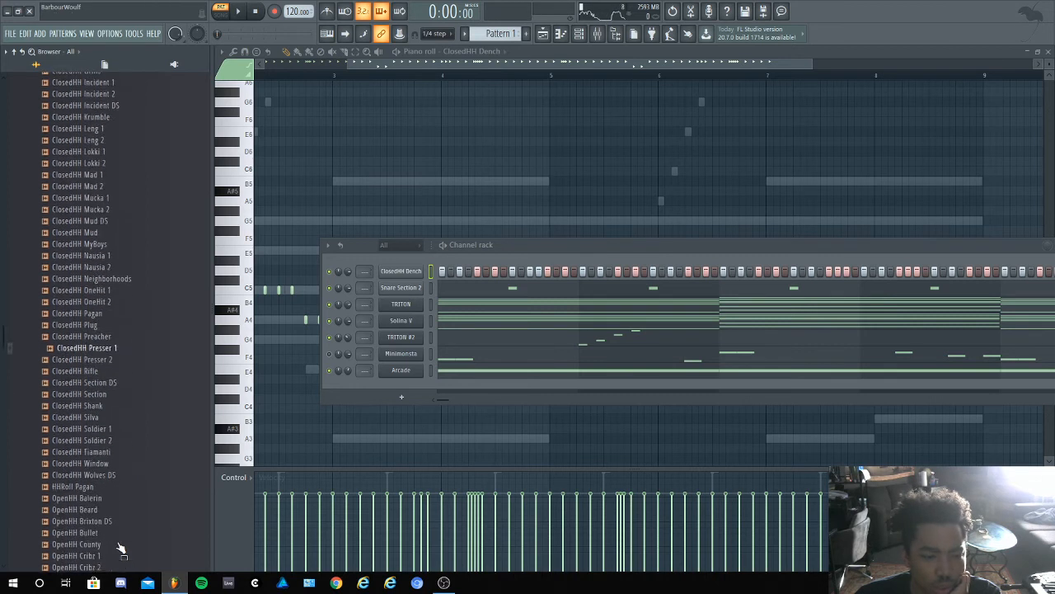
left_click(105, 393)
left_click(105, 428)
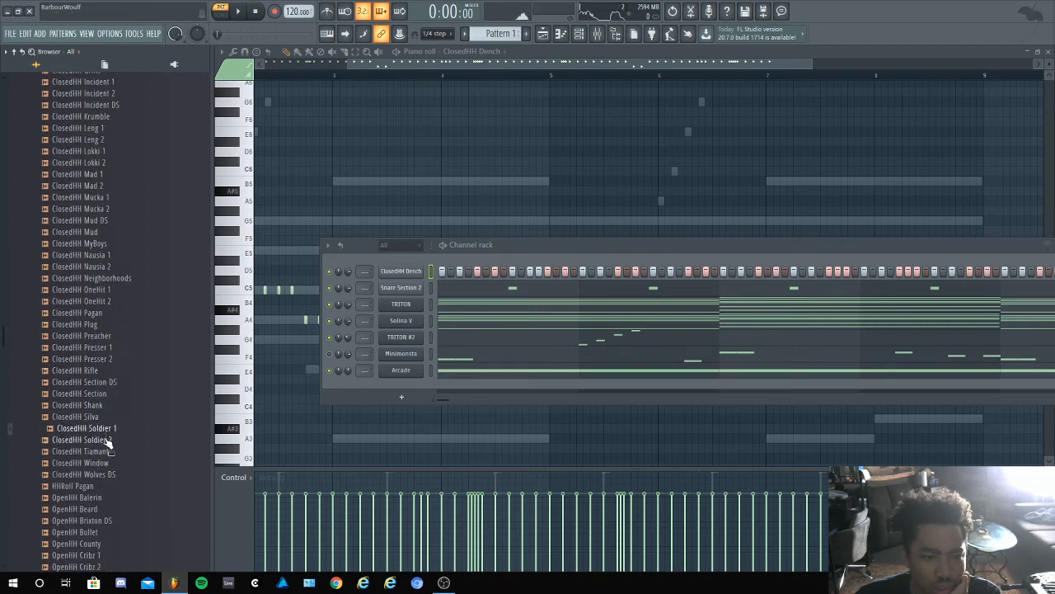
left_click(106, 451)
left_click(105, 463)
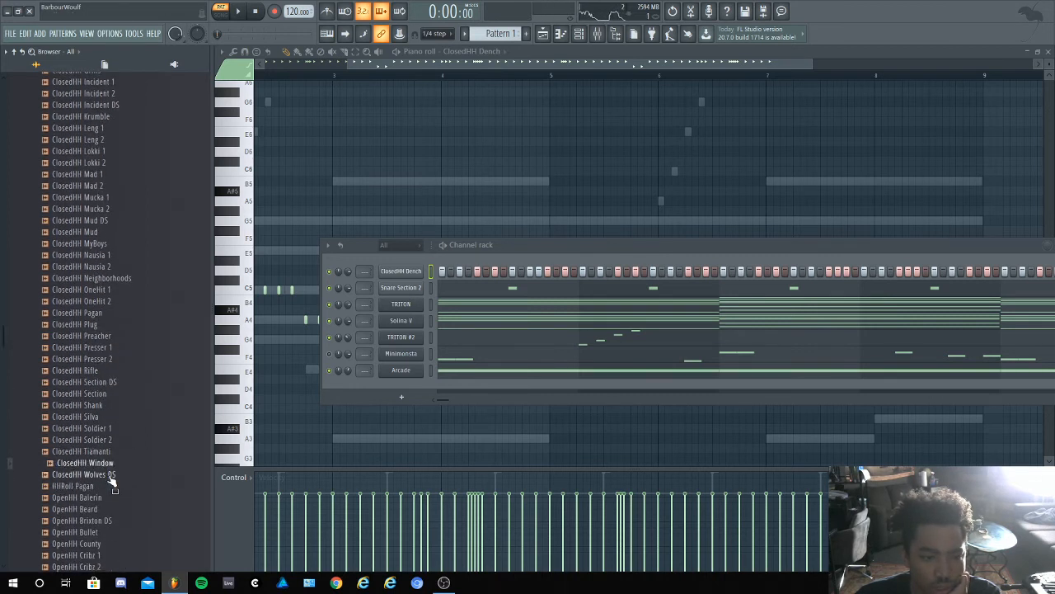
left_click(110, 474)
Compare the Banned and Brixton closed hi-hats and add ClosedHH Brixton as a new channel above ClosedHH Dench
scroll(120, 453, "up", 12)
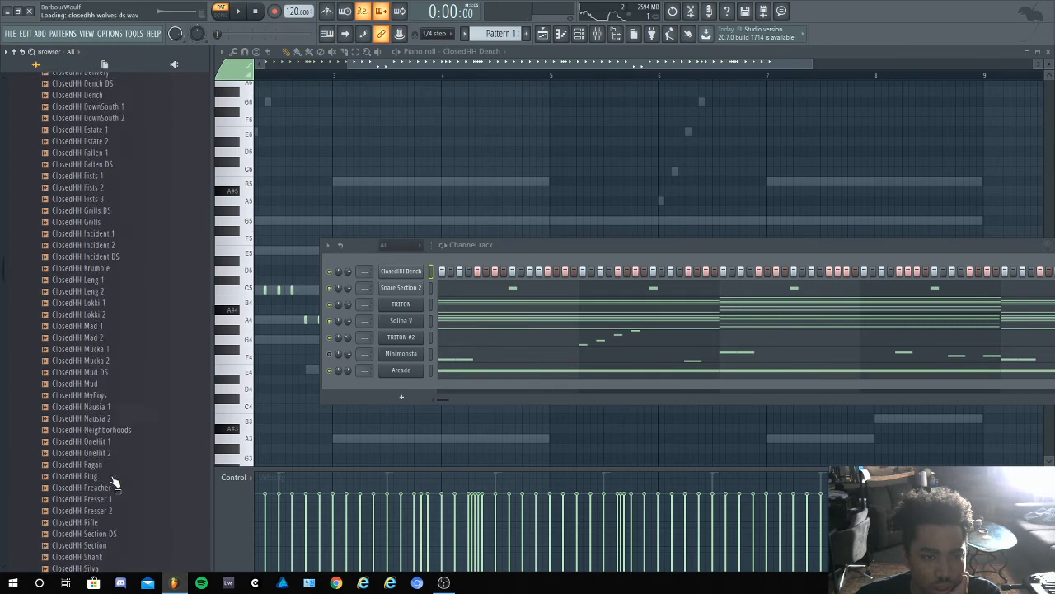
scroll(124, 429, "up", 4)
left_click(117, 427)
left_click(110, 383)
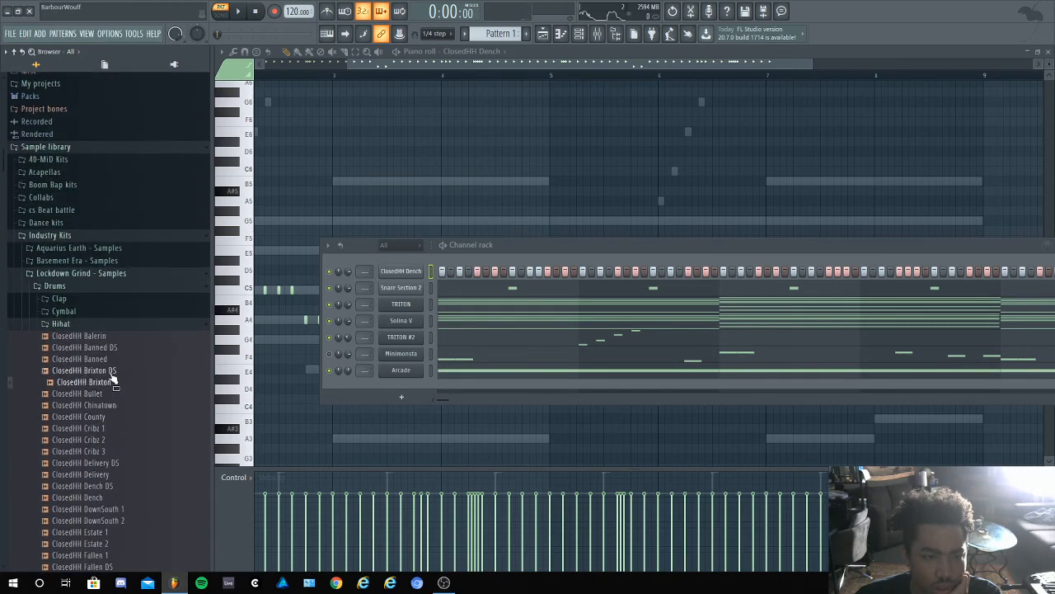
left_click(110, 360)
left_click(109, 382)
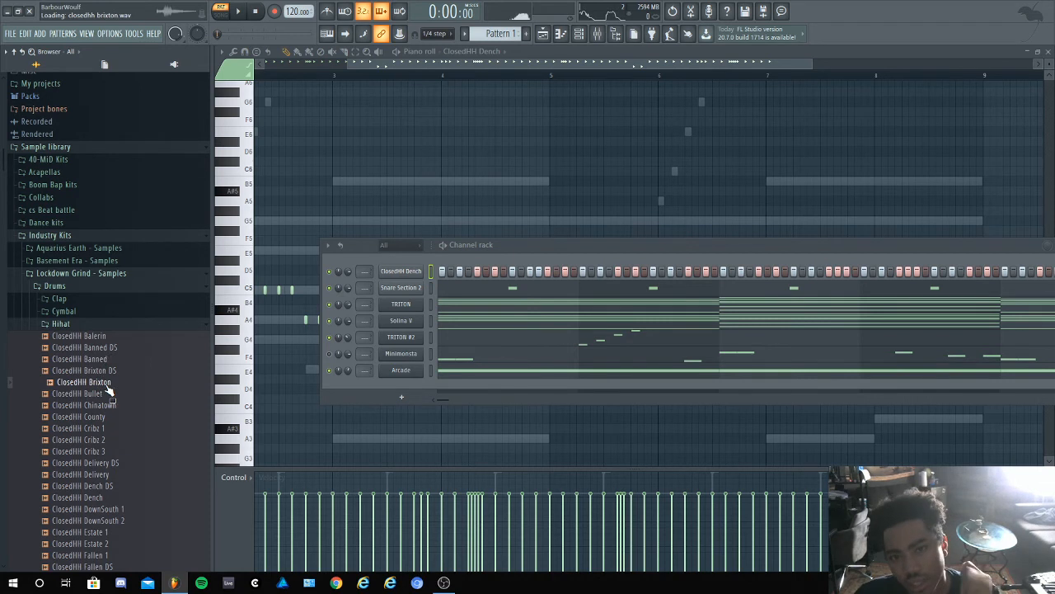
left_click_drag(108, 390, 385, 266)
Fill the ClosedHH Brixton channel on every 2 steps and play the pattern briefly
right_click(385, 265)
left_click(577, 305)
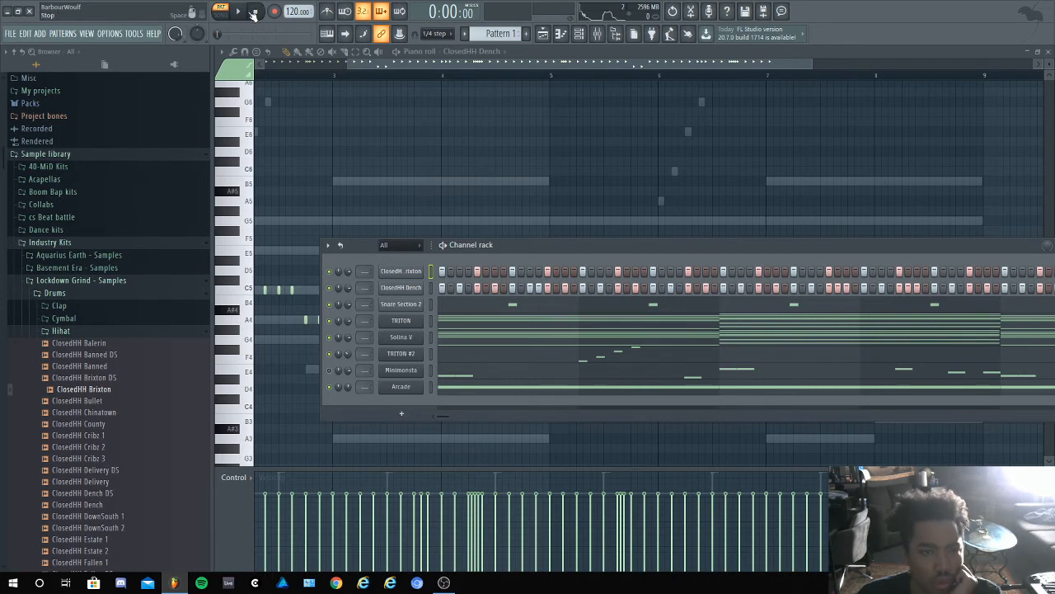
key("space")
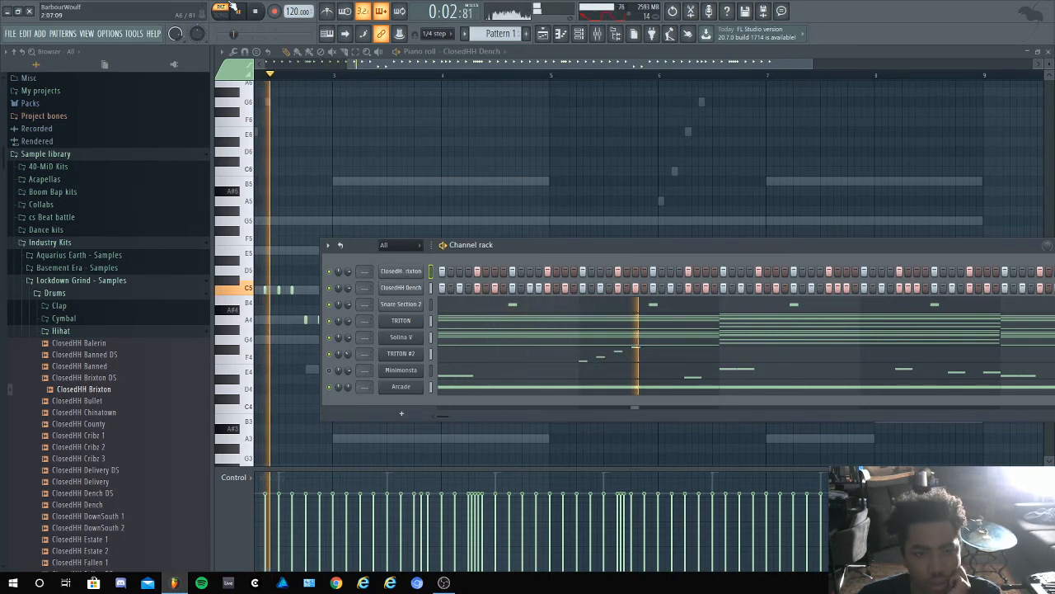
left_click(256, 13)
Fill the ClosedHH Brixton channel on every 8 steps and play the pattern
right_click(424, 269)
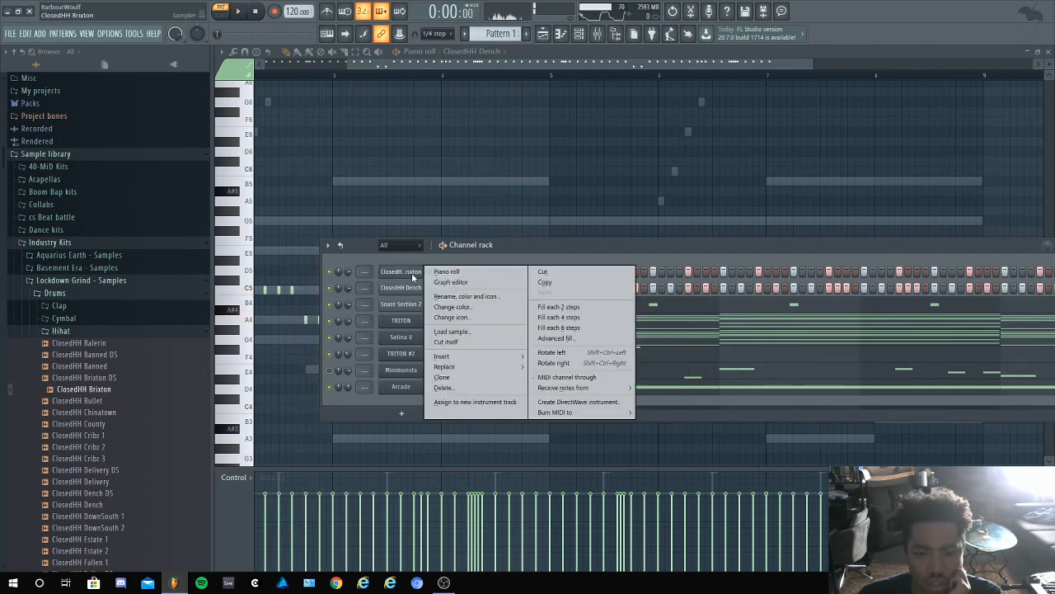
left_click(576, 329)
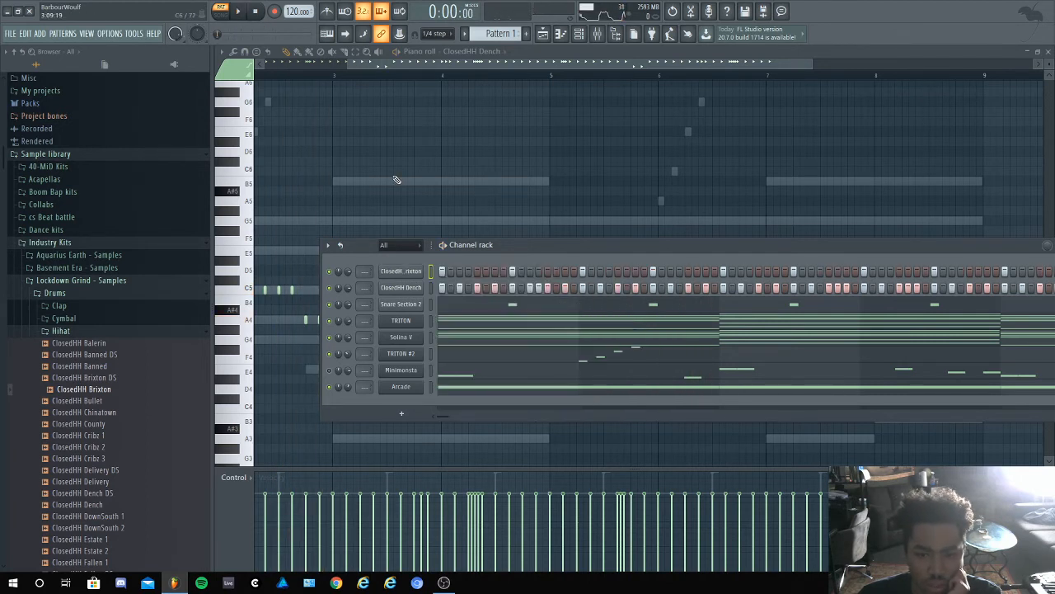
left_click(238, 11)
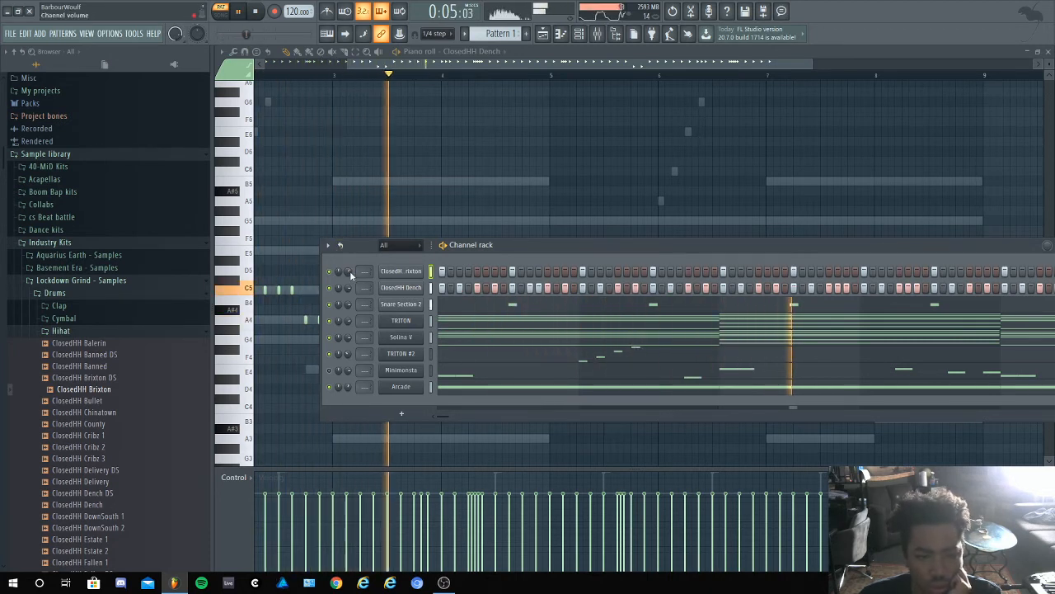
Audition samples in the kit's Clap folder and add Clap Estate DS as a channel below the snare
left_click(82, 331)
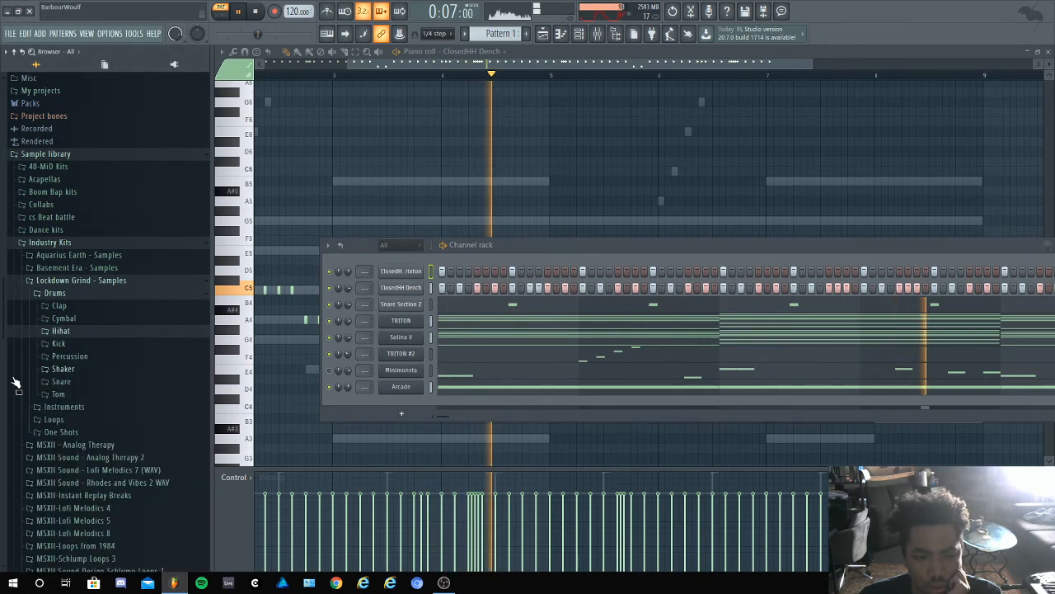
left_click(62, 306)
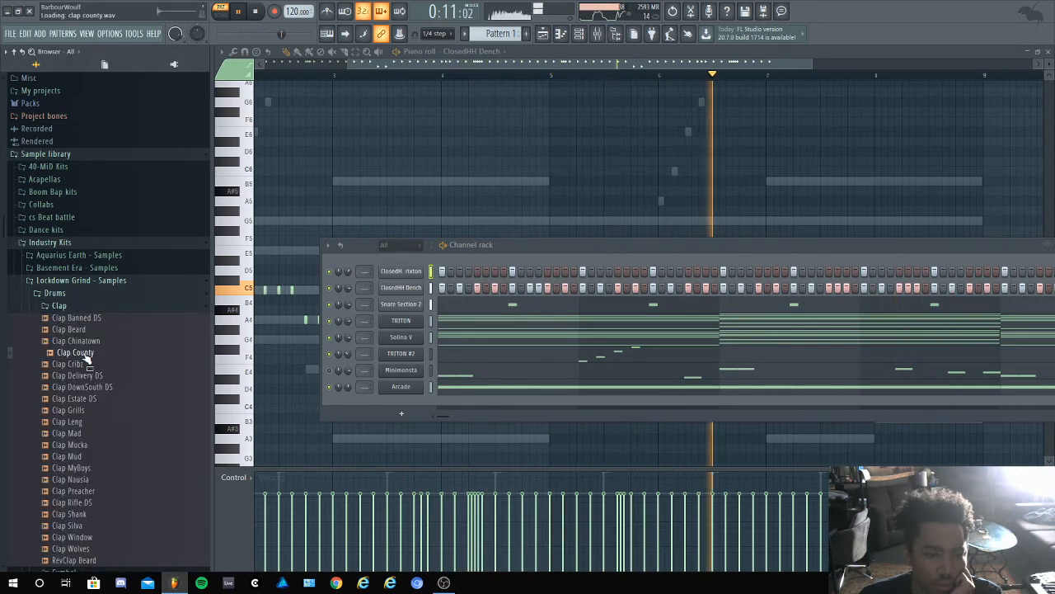
left_click(91, 399)
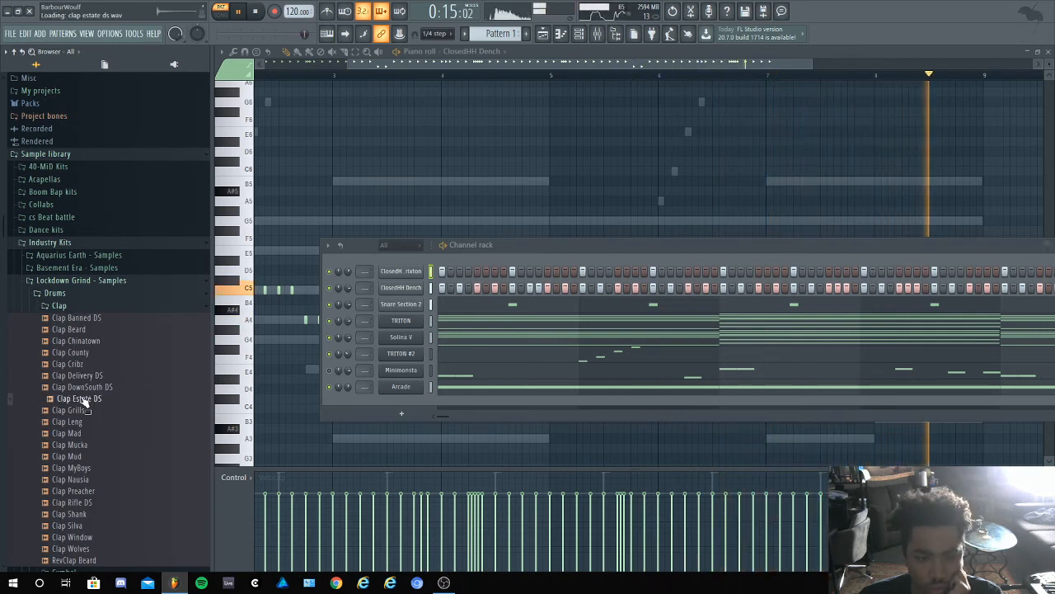
left_click_drag(80, 399, 392, 322)
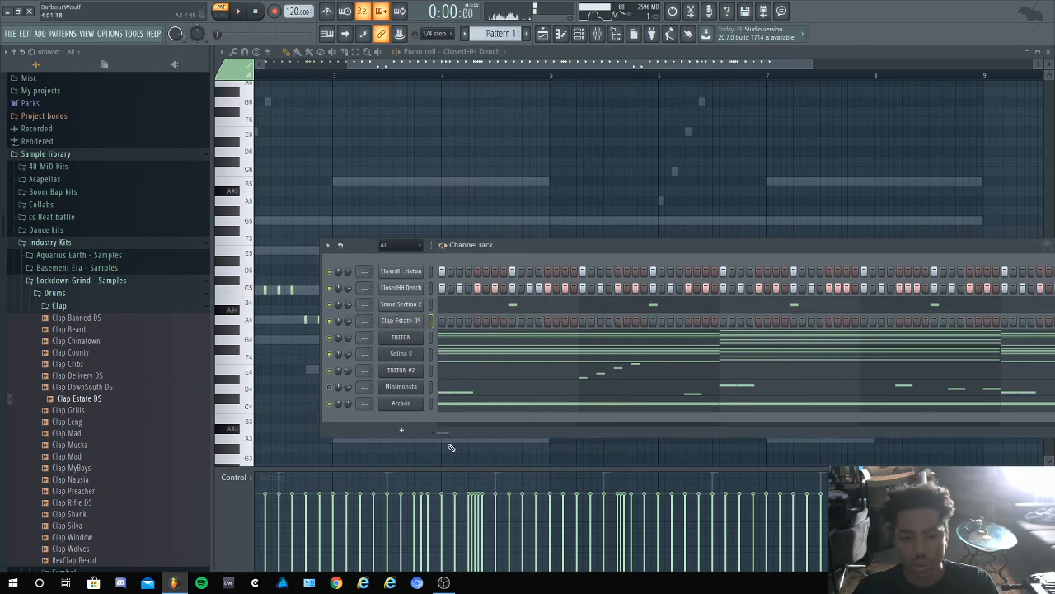
Add a Clap Estate DS hit on step 9 of bar 8, aligned with the snare, and audition it from step 14 of bar 7
left_click_drag(445, 435, 503, 433)
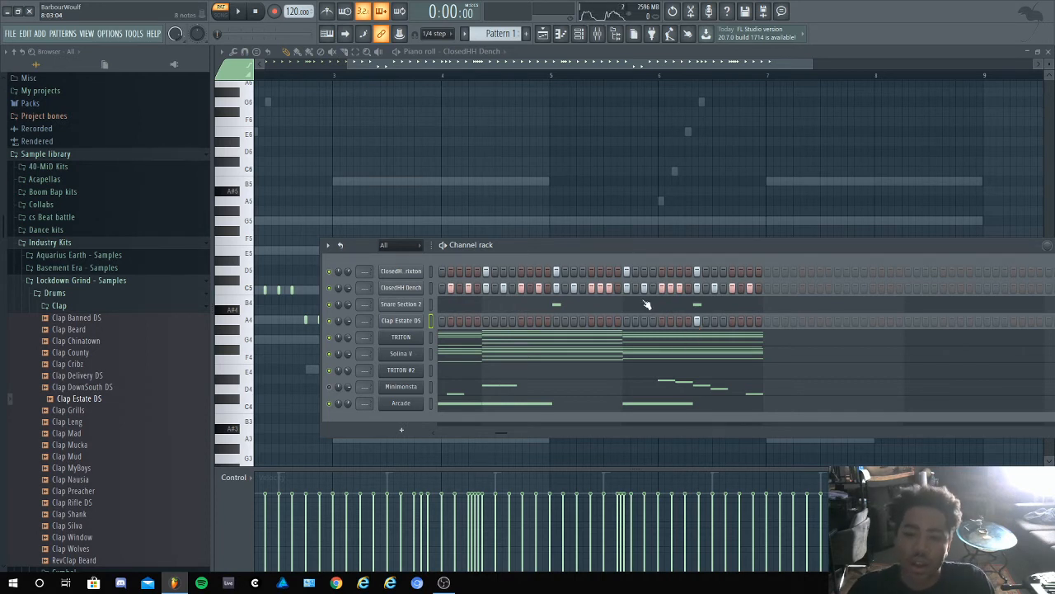
left_click(862, 76)
key("space")
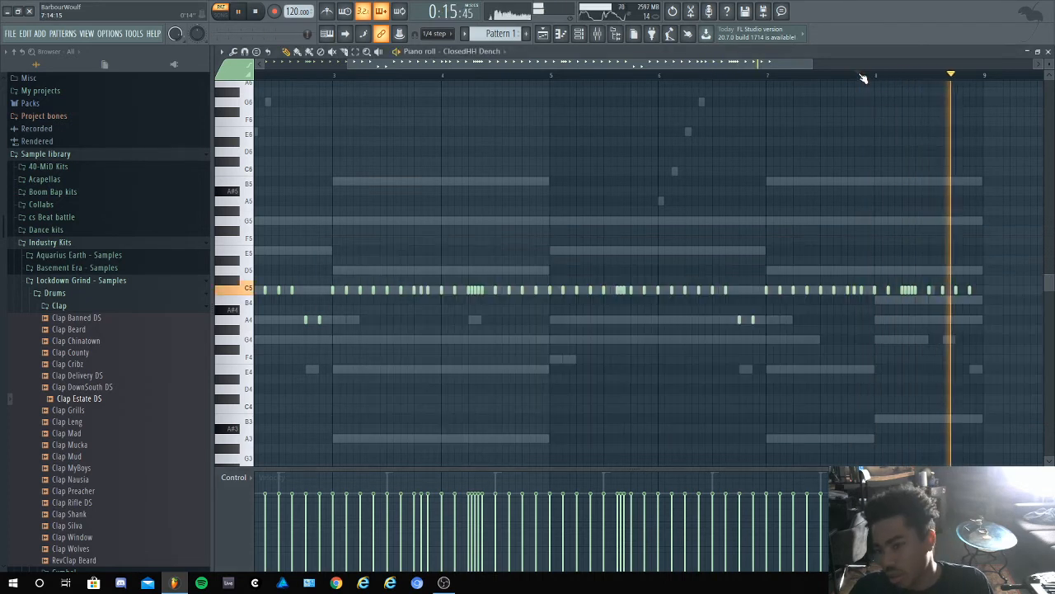
key("space")
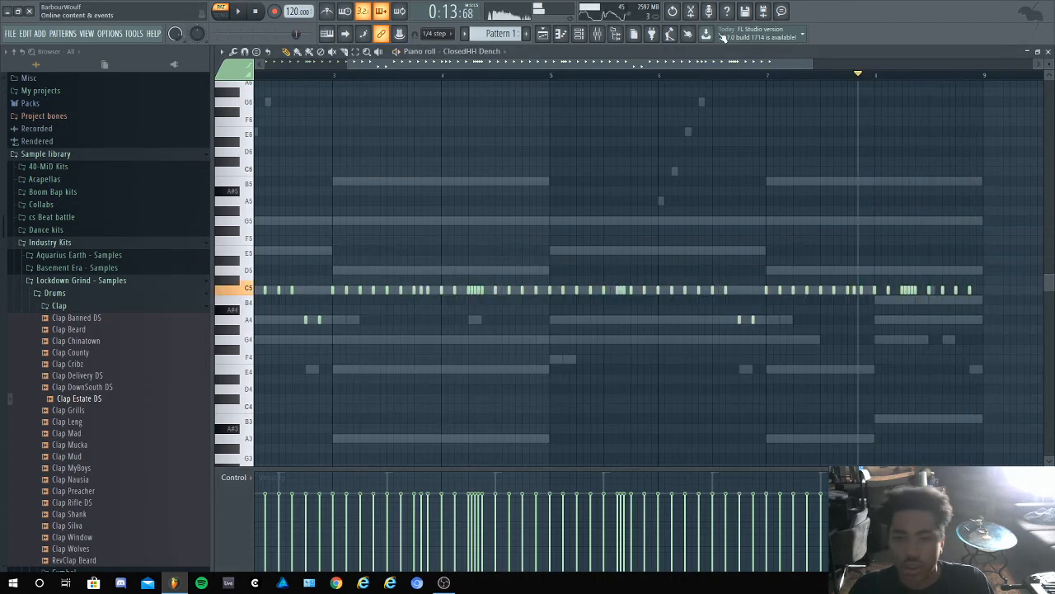
left_click(580, 34)
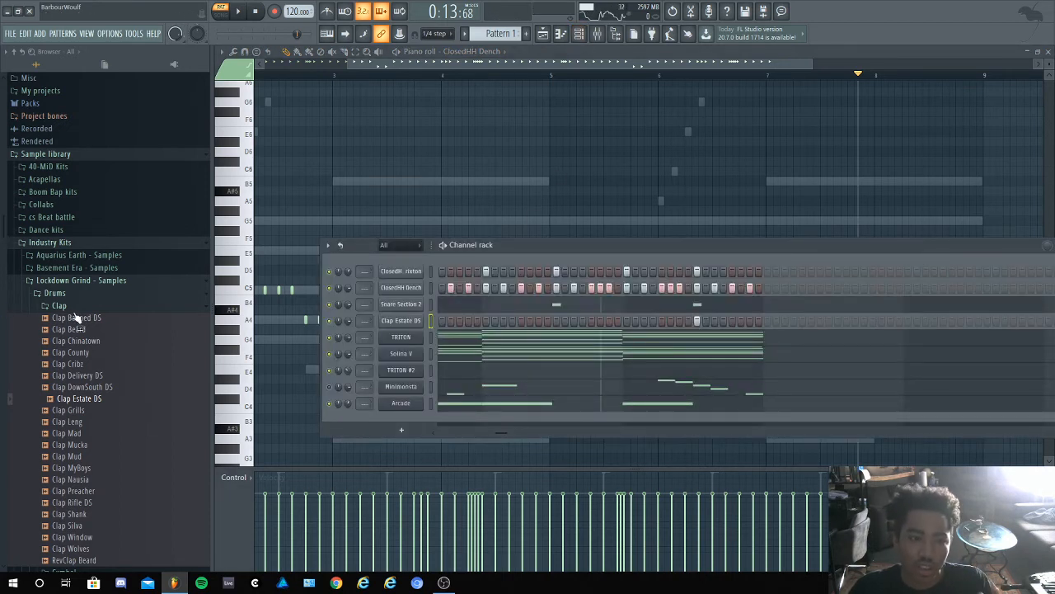
Close the Industry Kits folder and open SOREI KIT [JUNE 2019] under Trap kits in the sample library
left_click(82, 281)
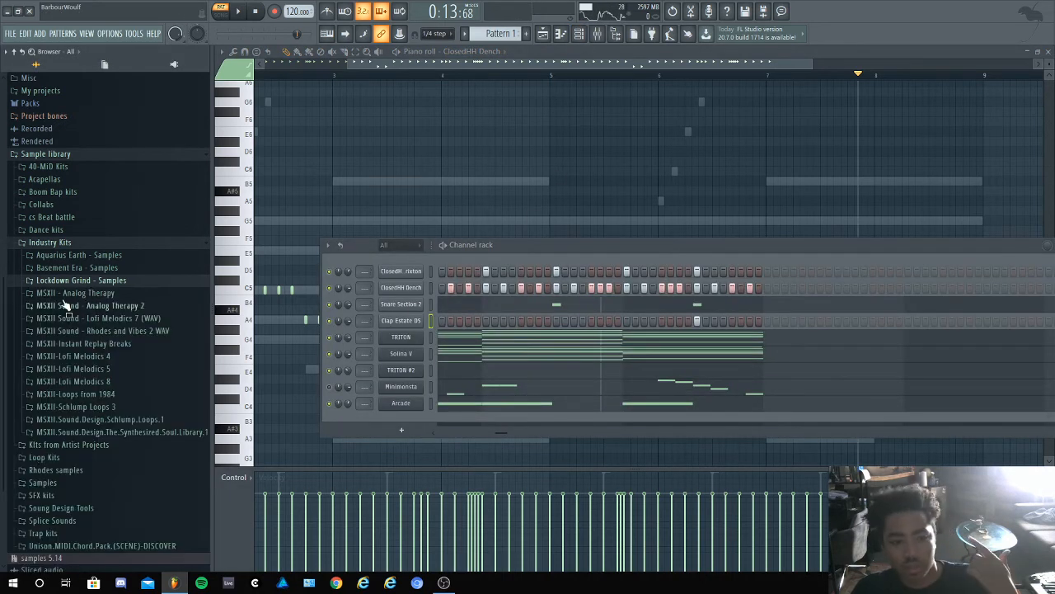
left_click(82, 245)
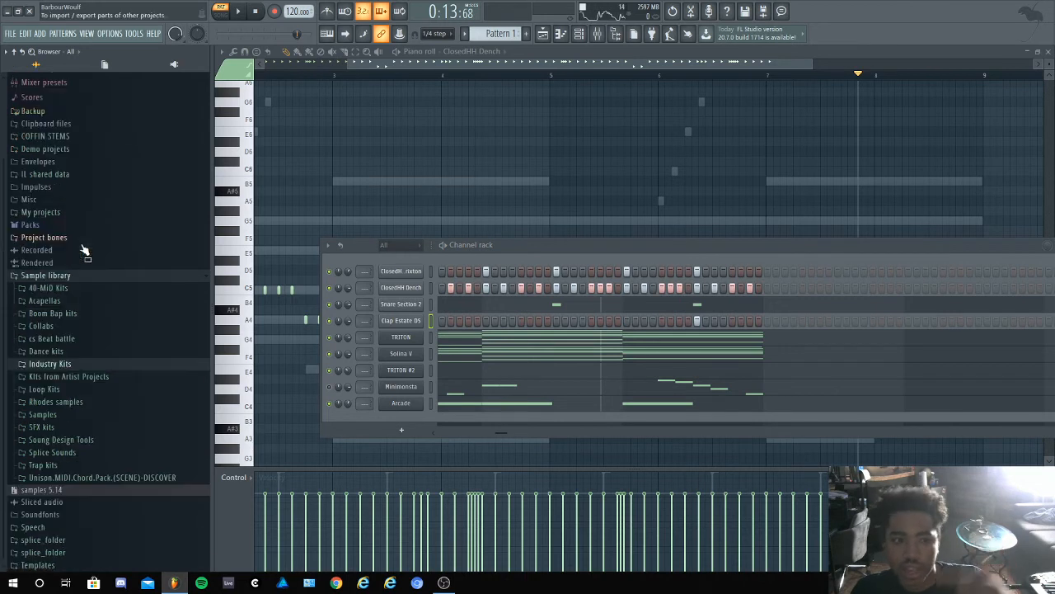
left_click(159, 467)
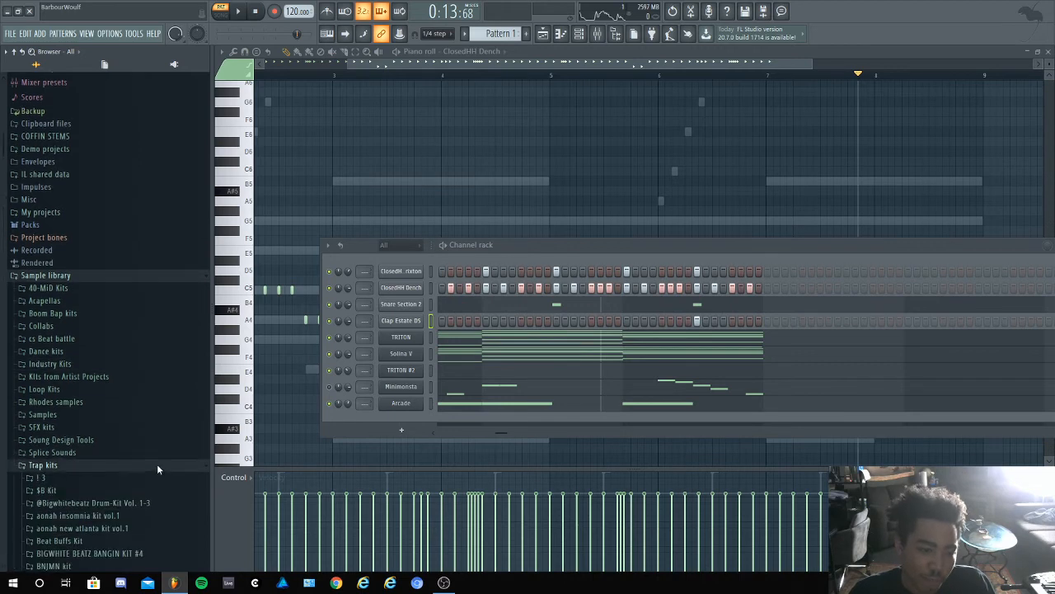
scroll(159, 470, "down", 7)
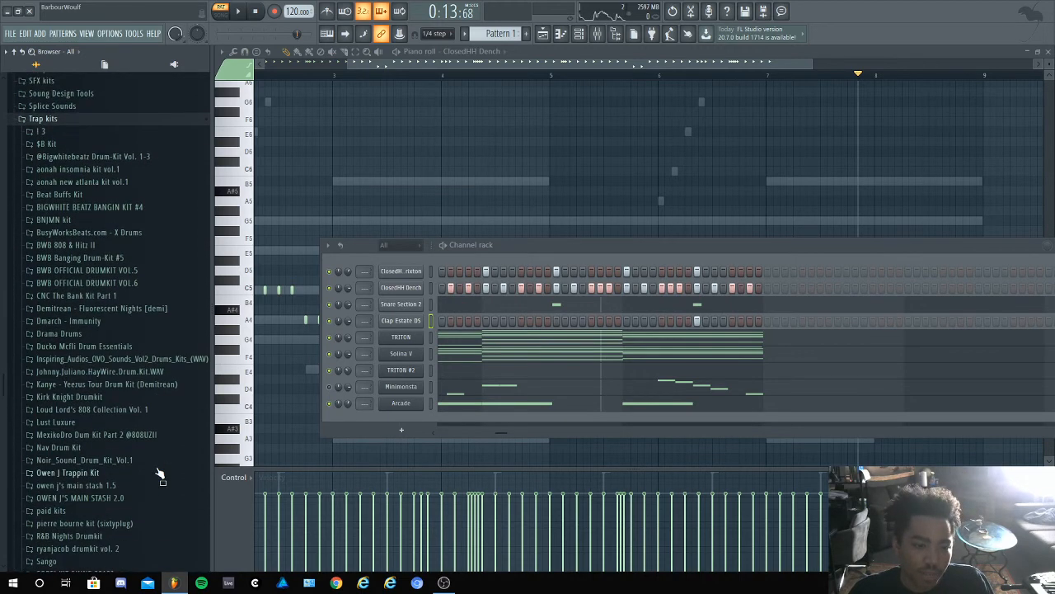
scroll(159, 473, "down", 2)
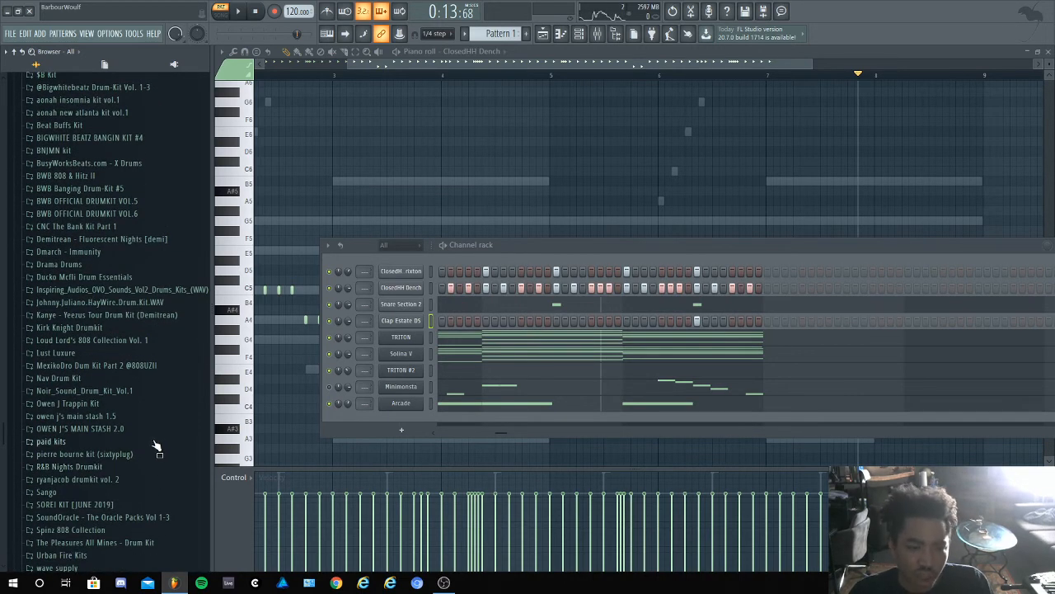
left_click(140, 504)
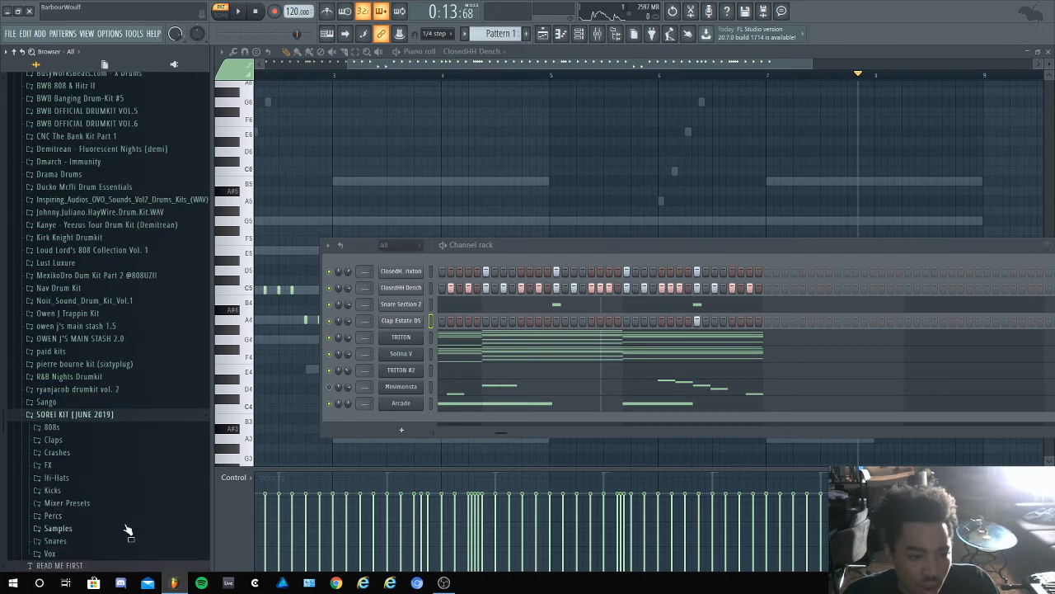
Audition Mull Kick and OG Kick in the kit's Kicks folder and add OG Kick as the topmost channel
left_click(120, 492)
left_click(122, 507)
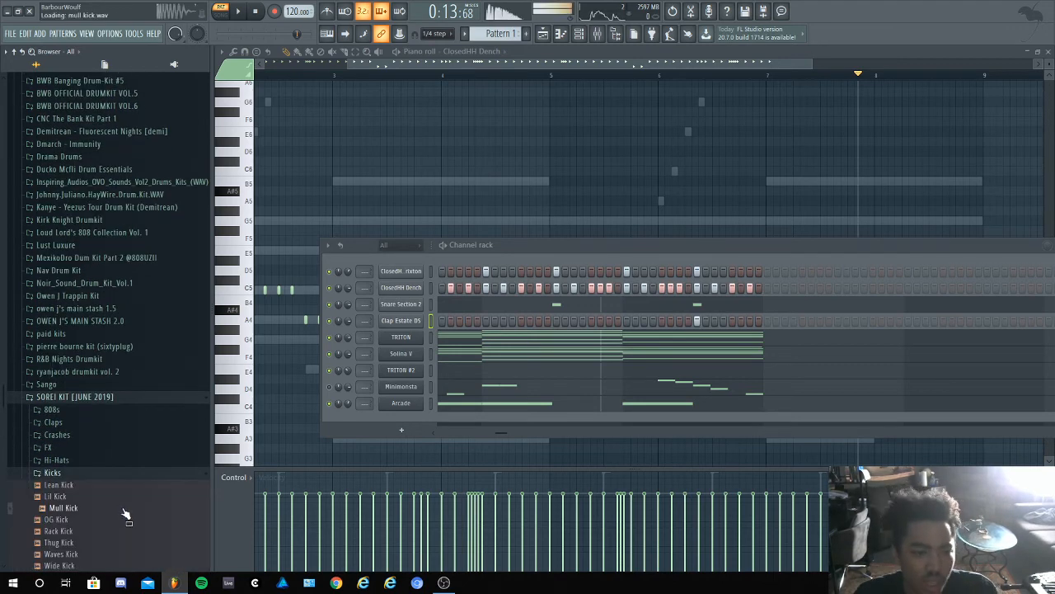
left_click(124, 521)
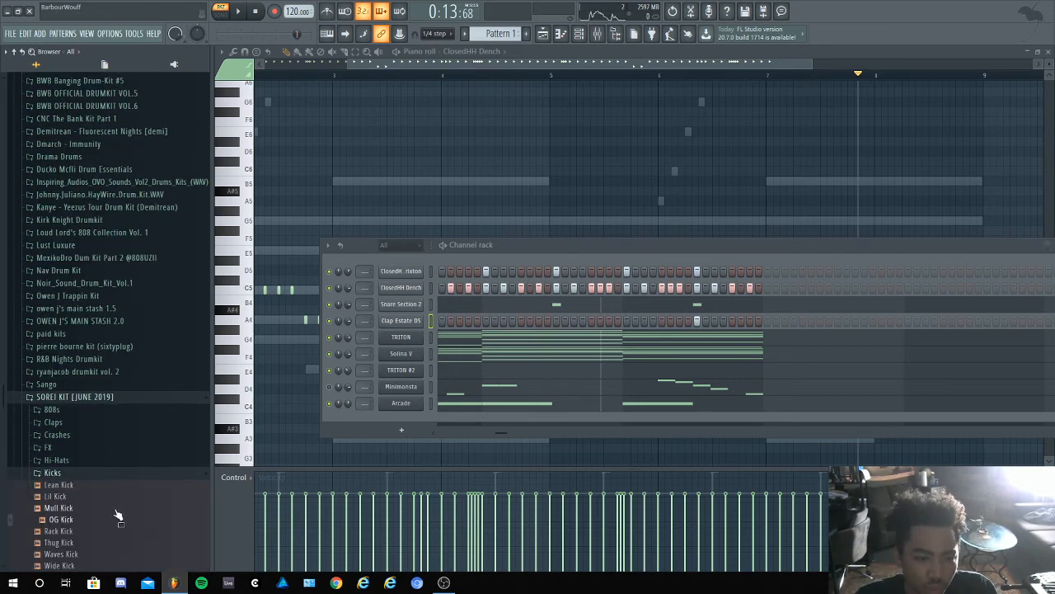
left_click_drag(117, 525, 399, 257)
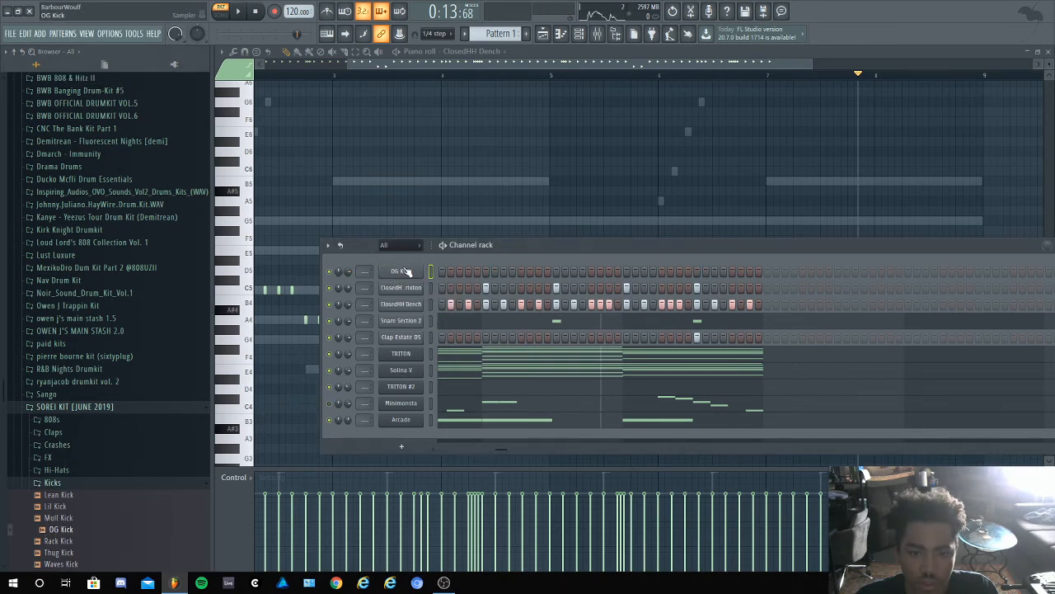
Raise the sample start of the OG Kick channel to trim the sample's beginning, and close its settings
left_click(404, 272)
left_click_drag(190, 221, 190, 201)
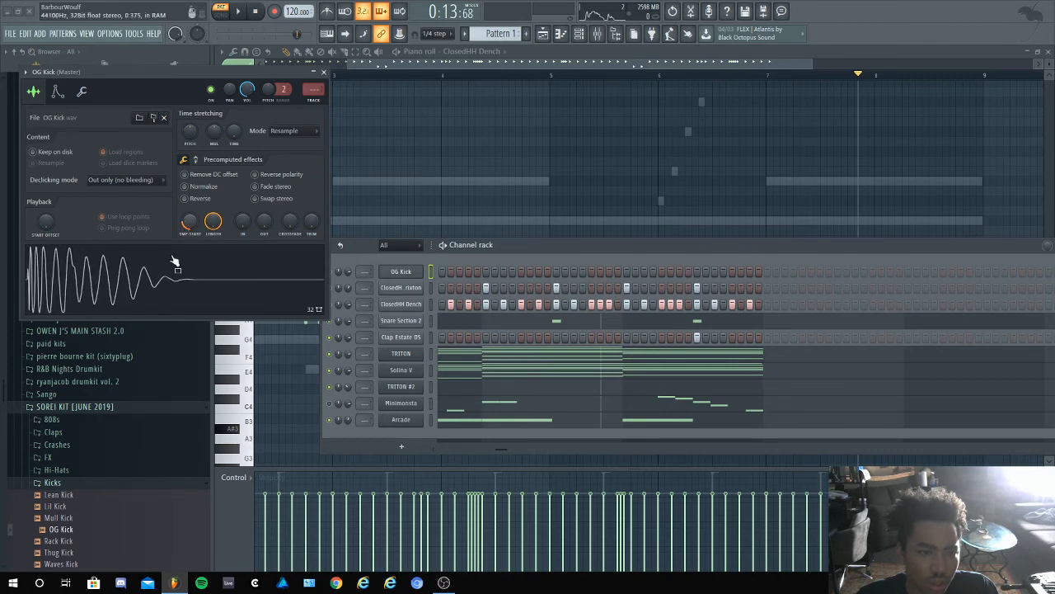
left_click(324, 73)
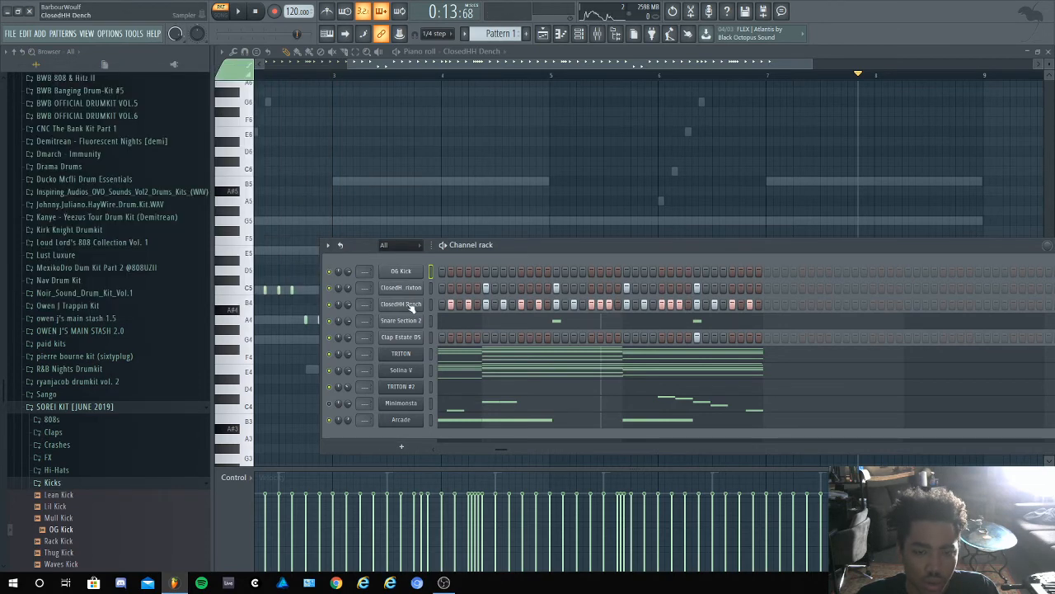
Place OG Kick notes on C5 at steps 1 and 3 of bar 1 and step 13 of bar 2, checking them with playback
right_click(415, 272)
left_click(429, 272)
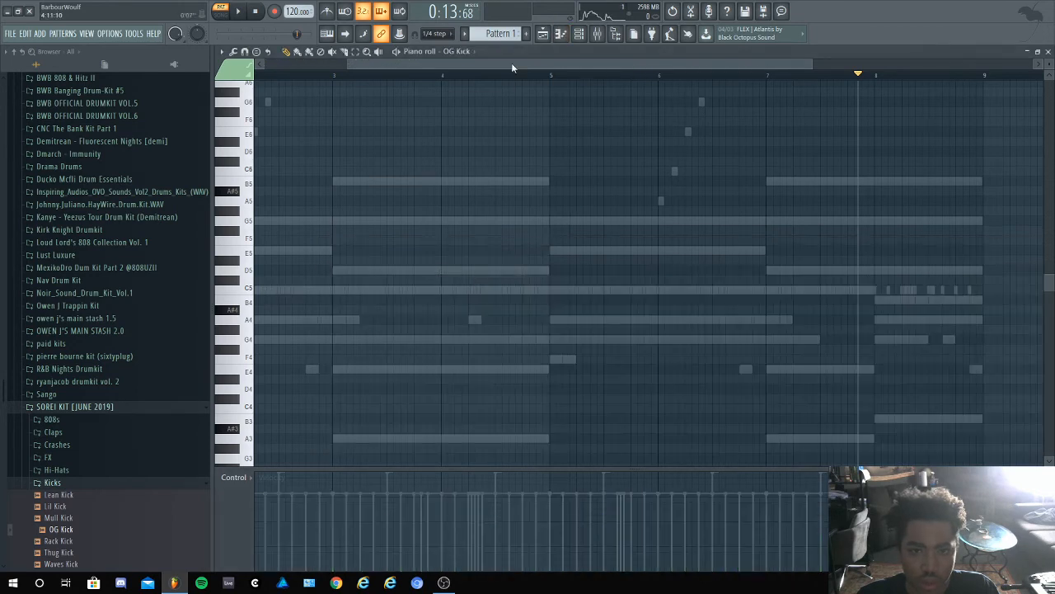
left_click_drag(511, 68, 350, 78)
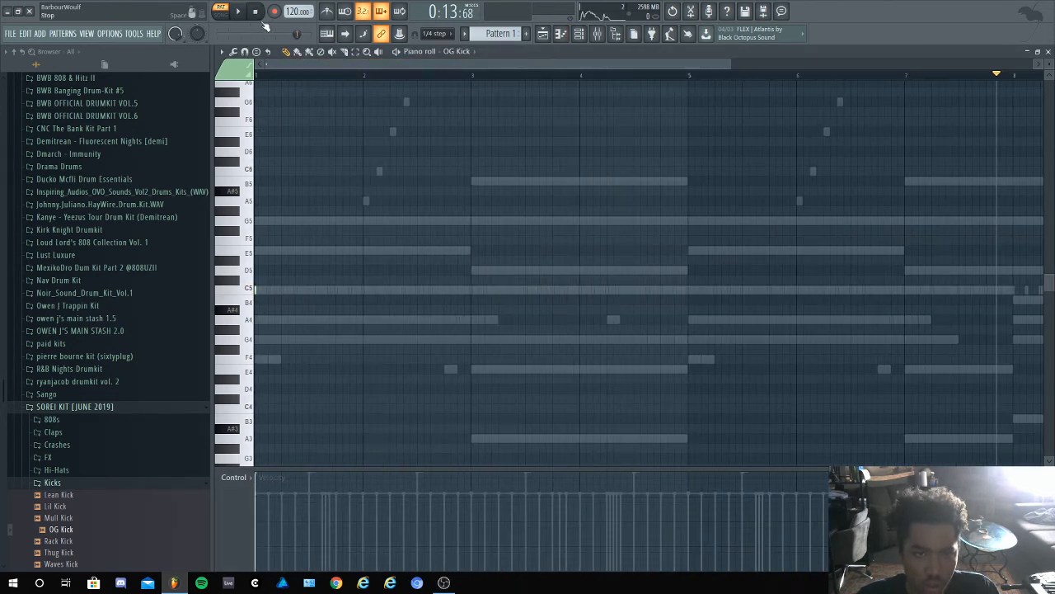
key("space")
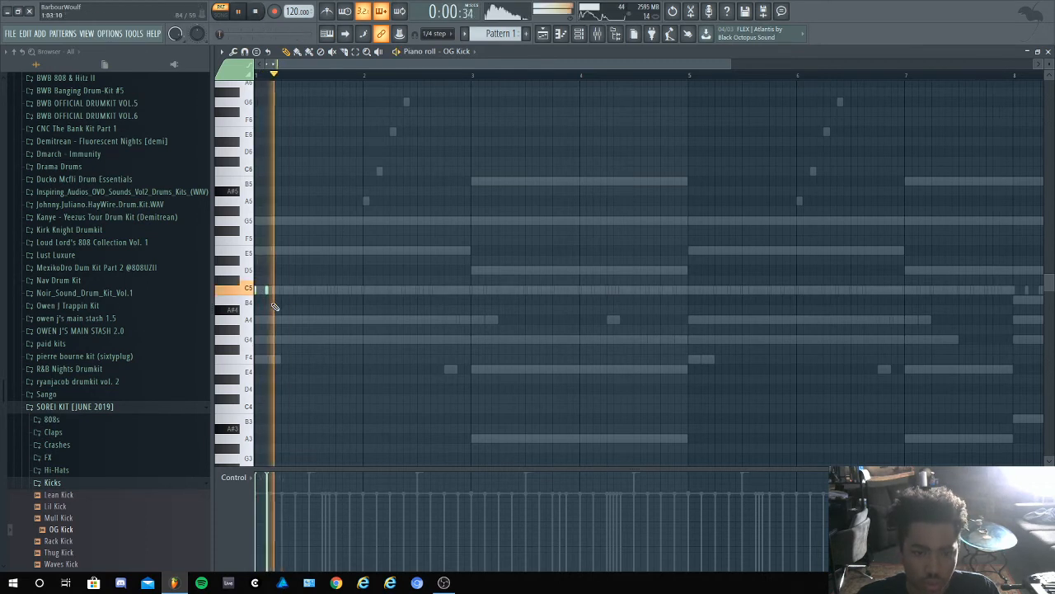
key("space")
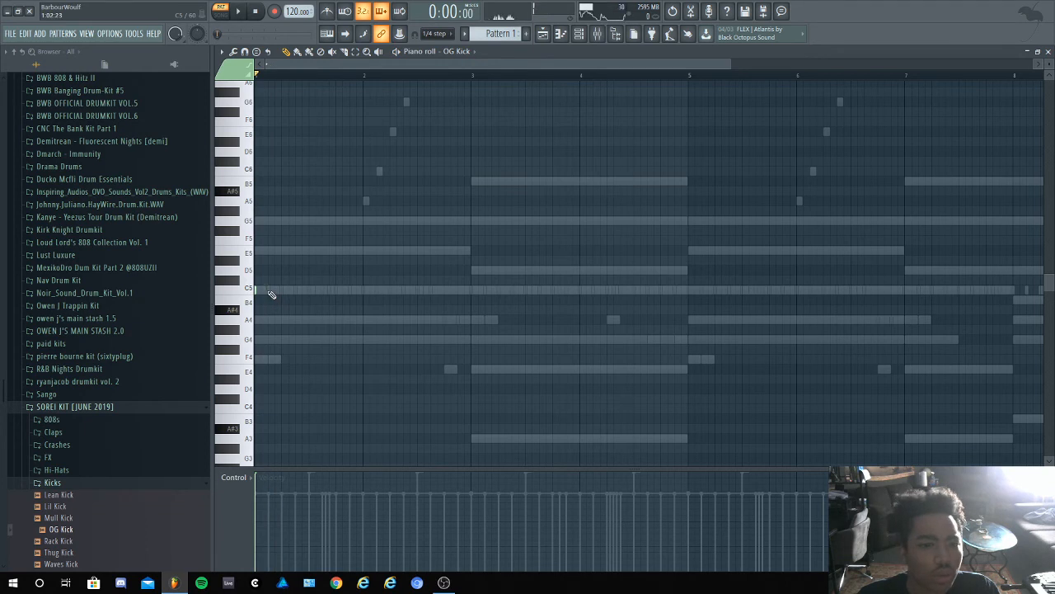
left_click(268, 290)
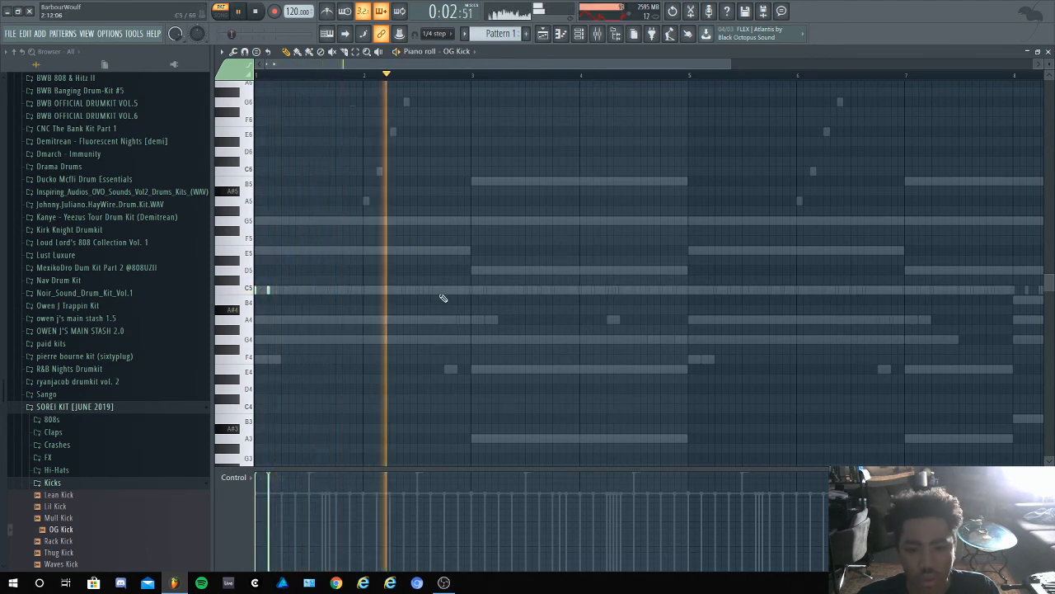
key("space")
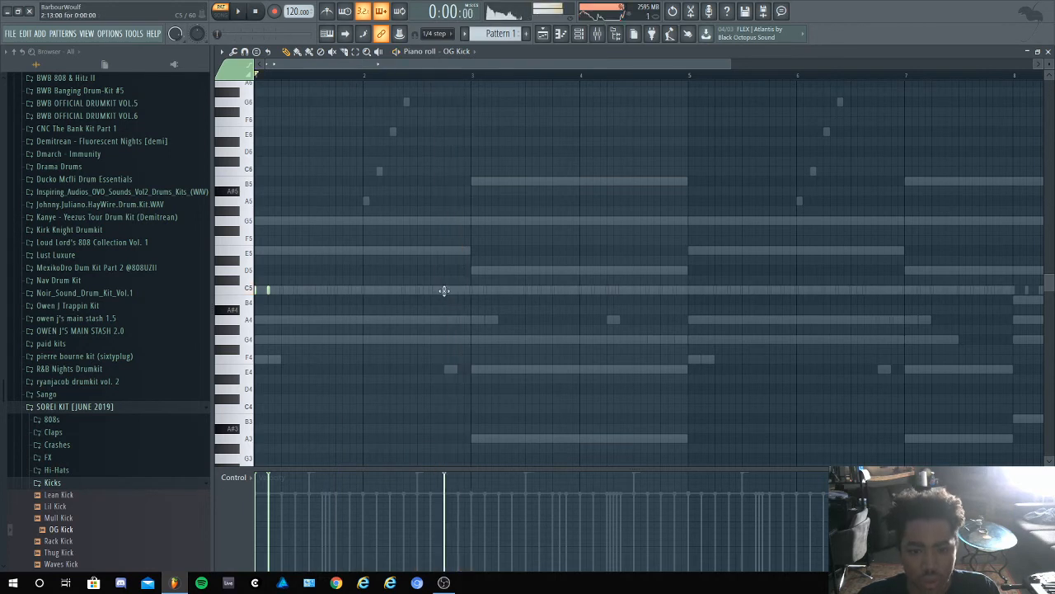
Set the snap to Line and duplicate the first two bars of kick notes to start at bar 3
left_click(437, 33)
left_click(439, 50)
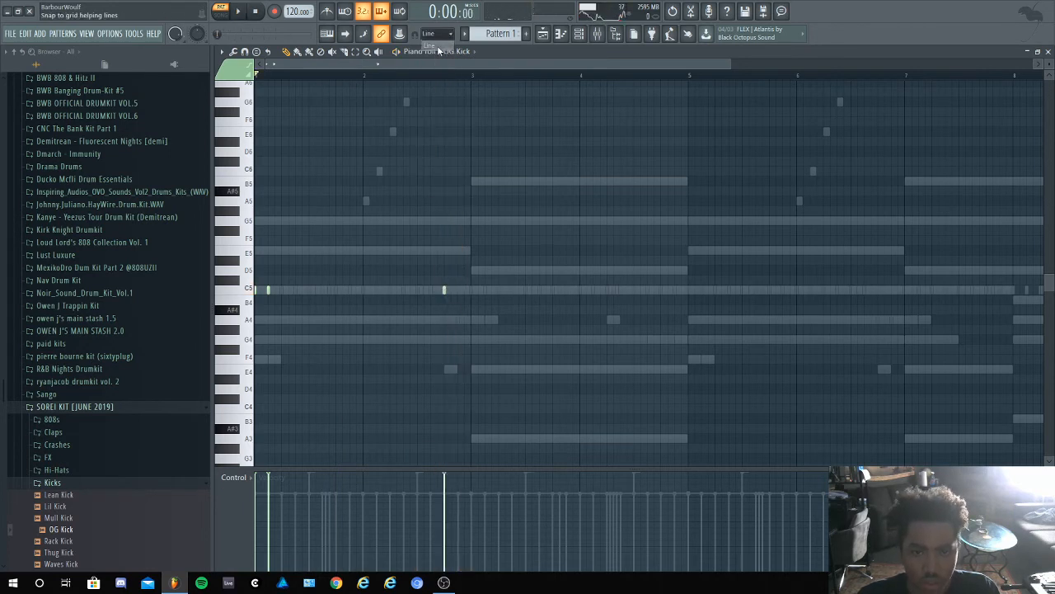
scroll(487, 328, "down", 3)
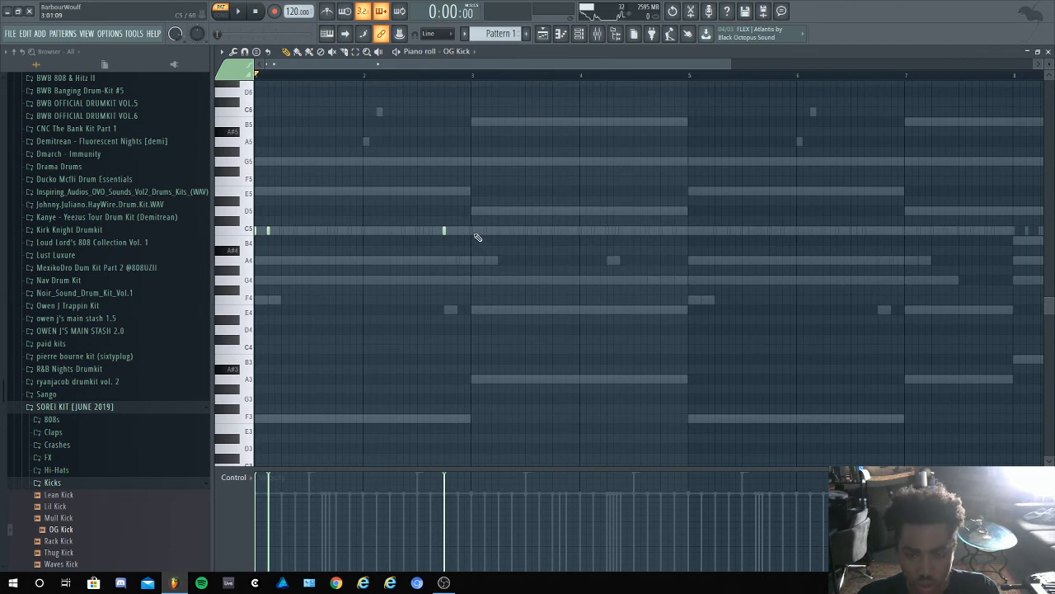
key("ctrl+b")
left_click_drag(448, 230, 474, 228)
Add a kick on step 5 of bar 4 during playback and duplicate the four-bar kick pattern to start at bar 5
key("space")
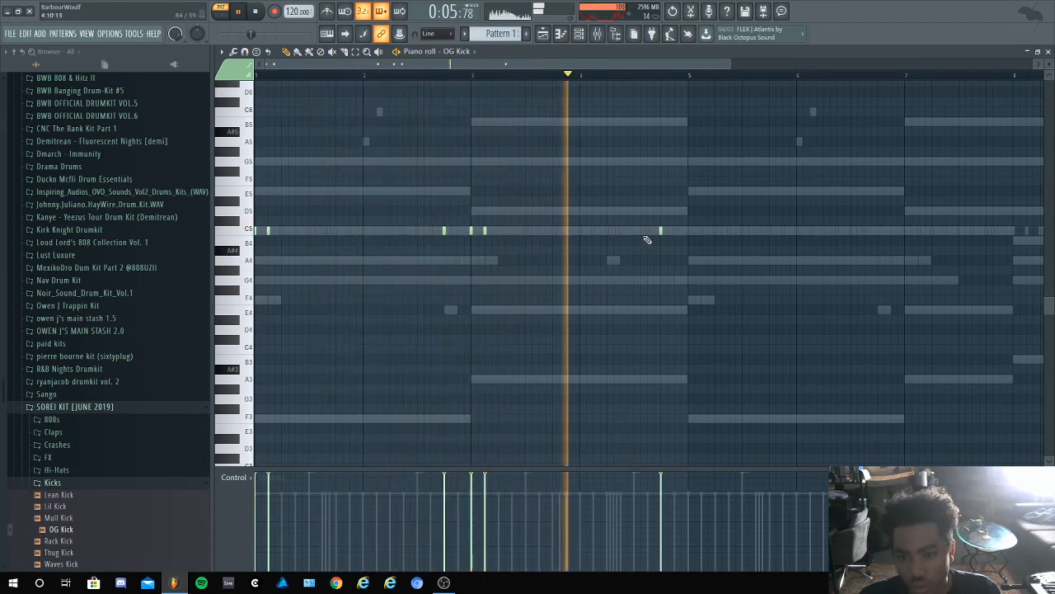
left_click(608, 231)
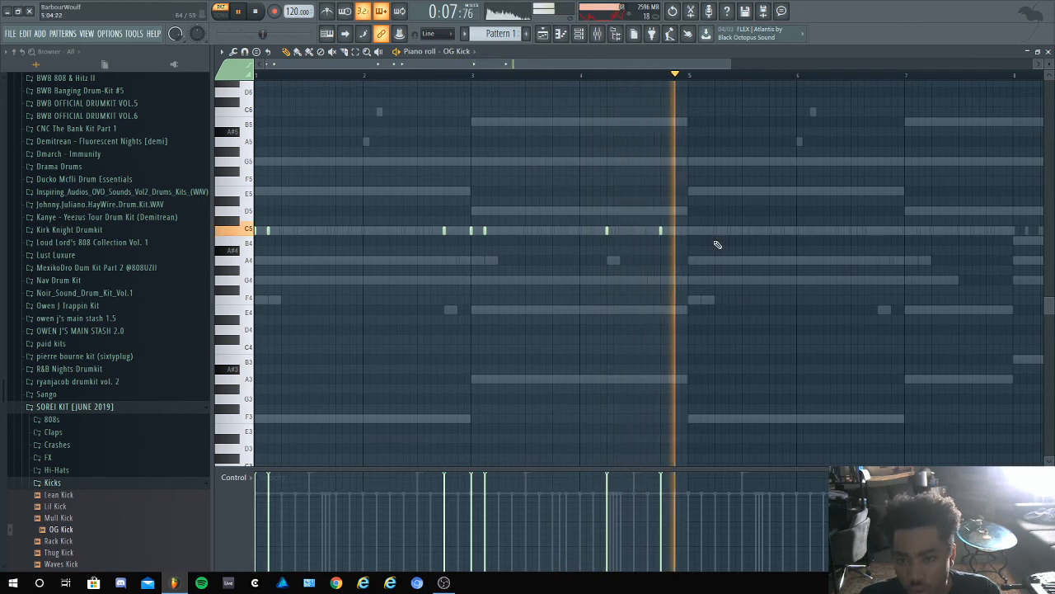
key("space")
key("ctrl+b")
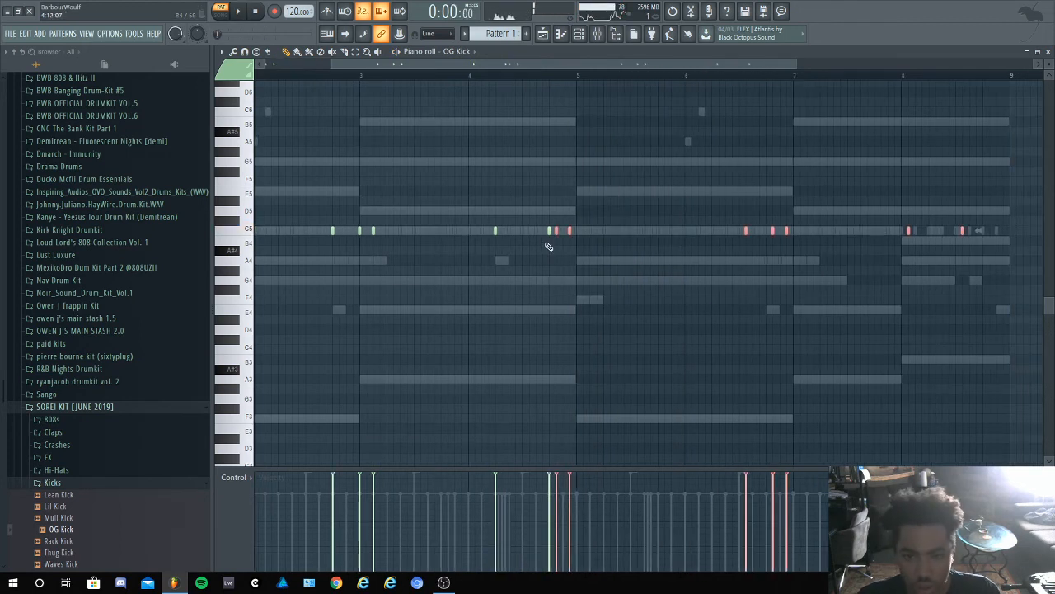
left_click_drag(558, 231, 579, 230)
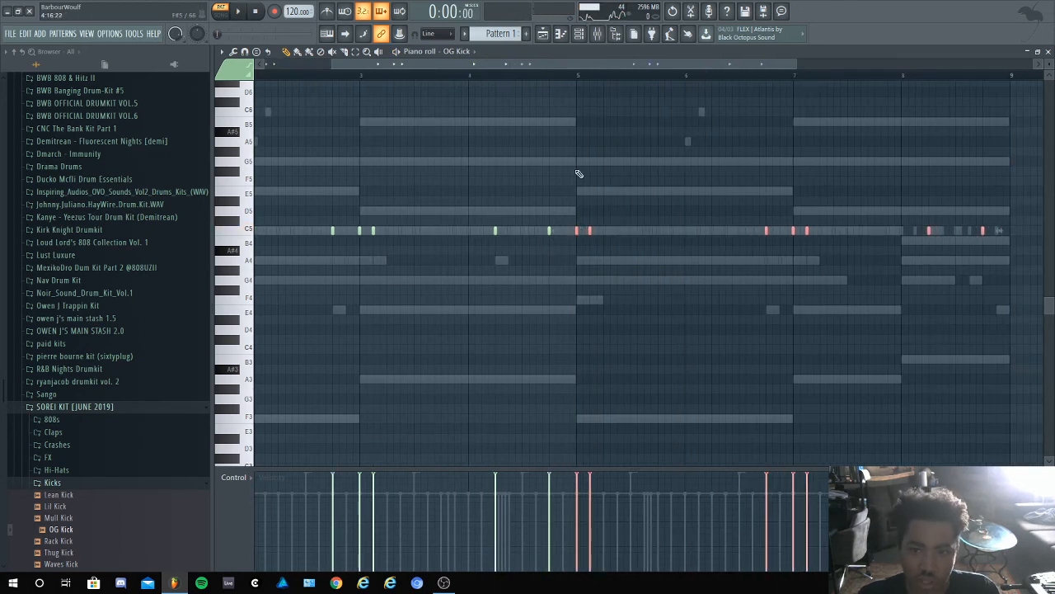
left_click(579, 174, "ctrl")
Turn off Smart disable for the Minimonsta channel while the pattern plays, and close its plugin window
left_click(581, 36)
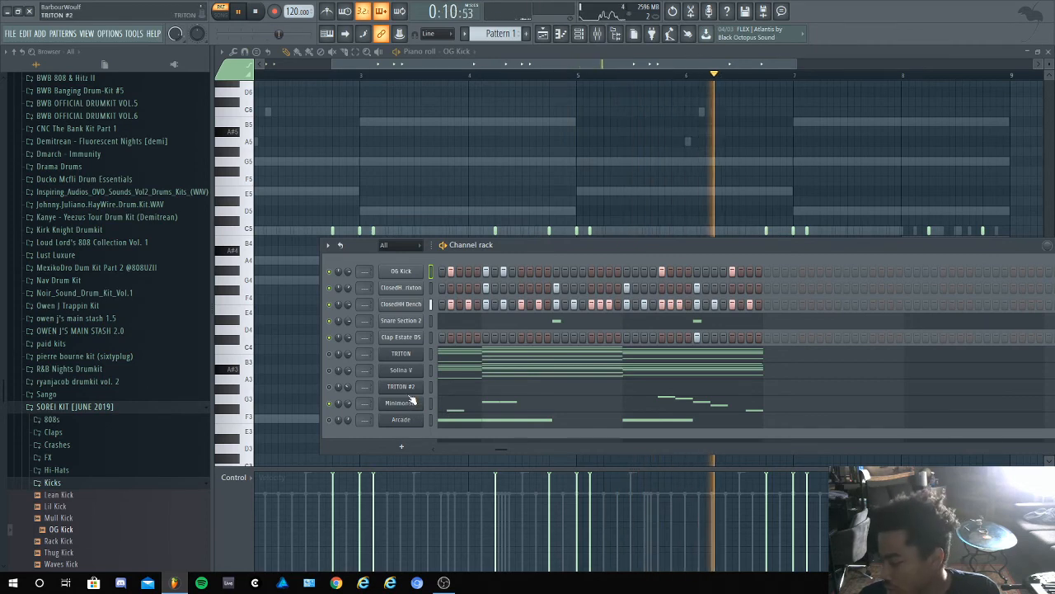
right_click(406, 409)
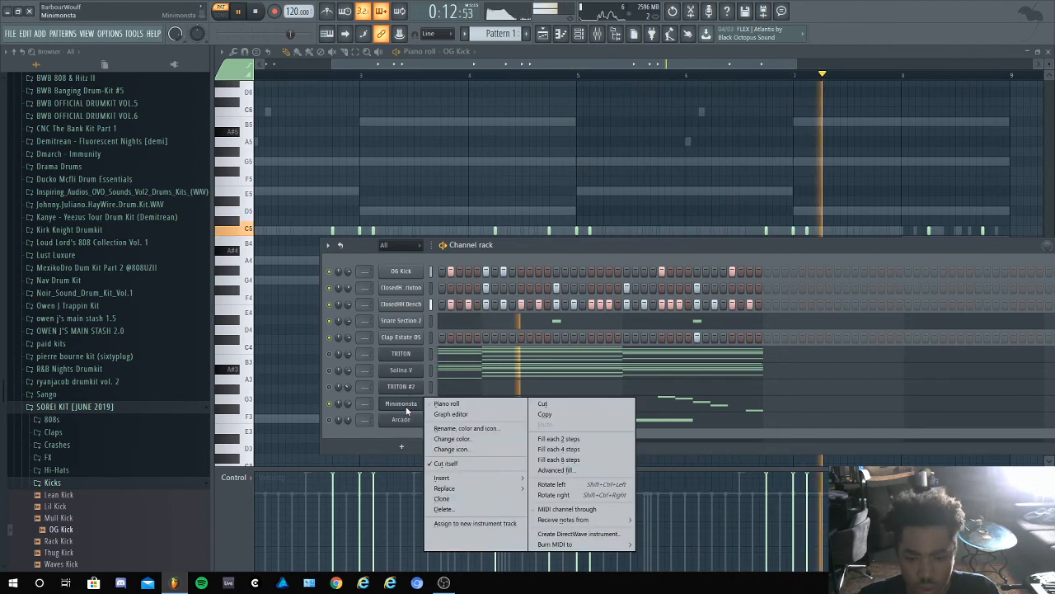
left_click(405, 408)
left_click(404, 404)
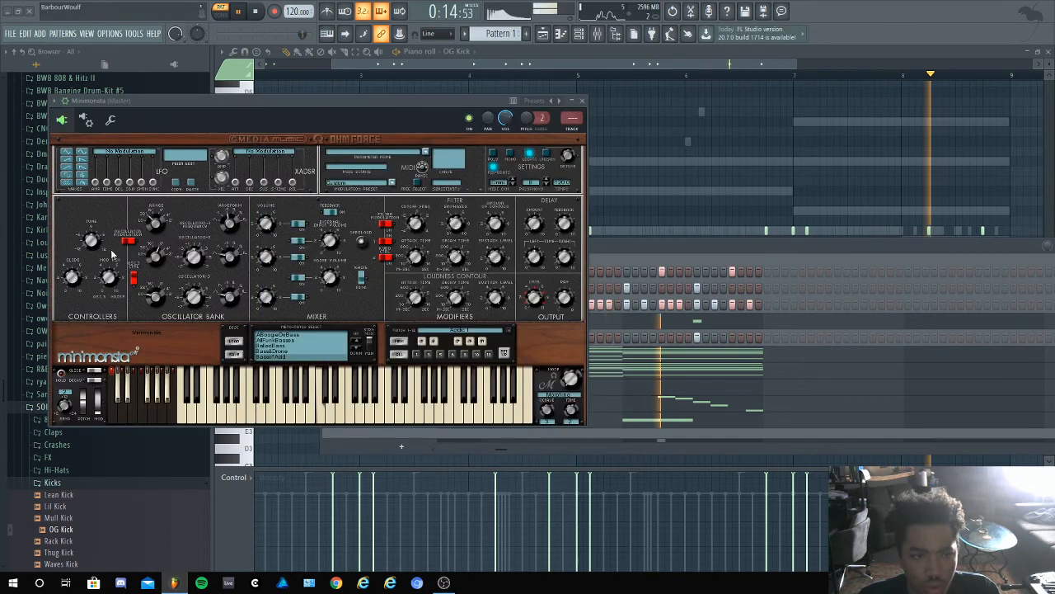
left_click(52, 102)
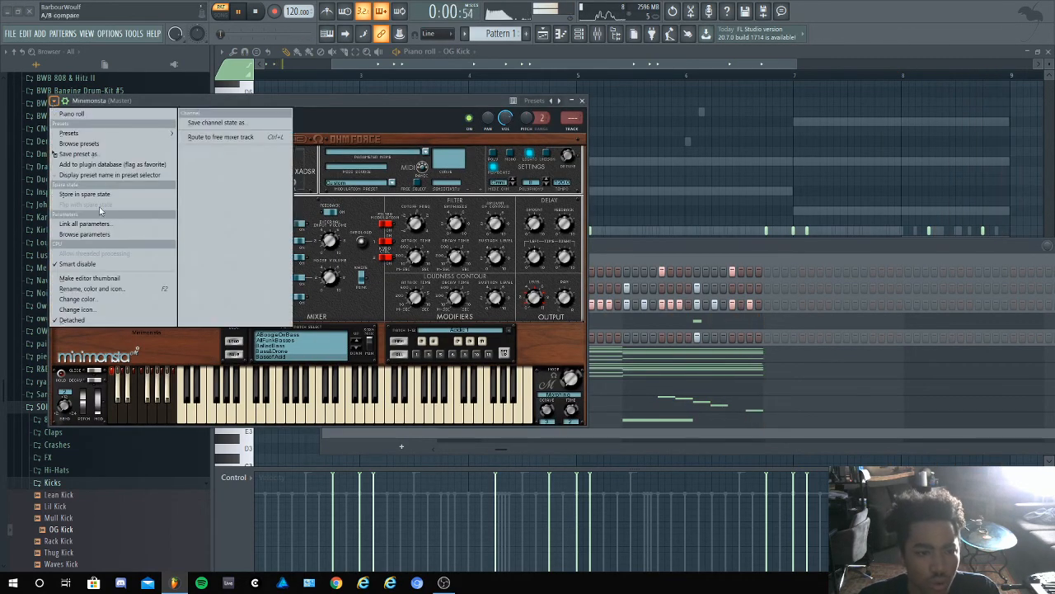
left_click(118, 266)
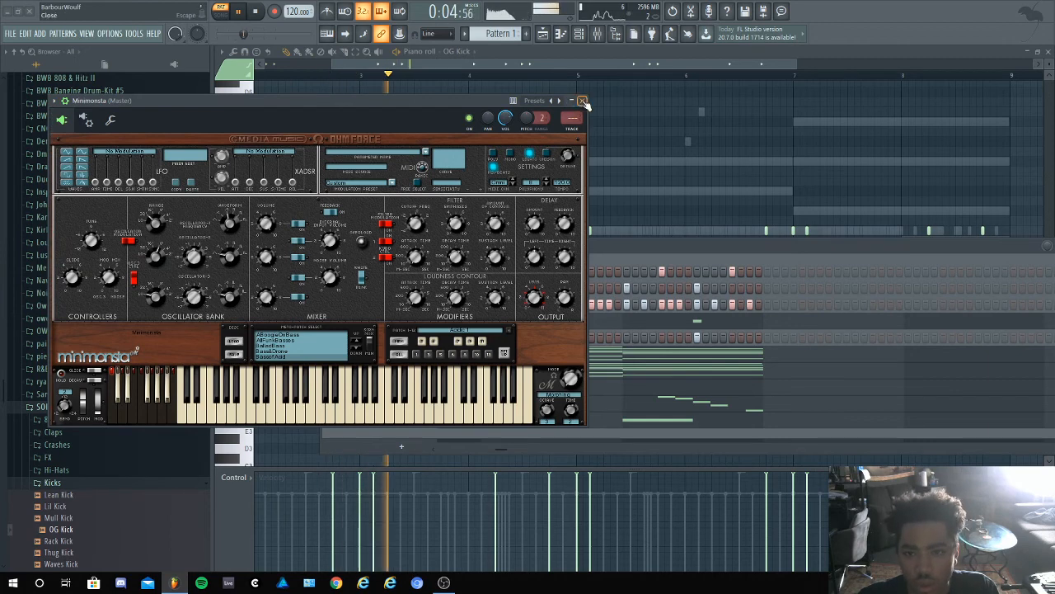
left_click(582, 101)
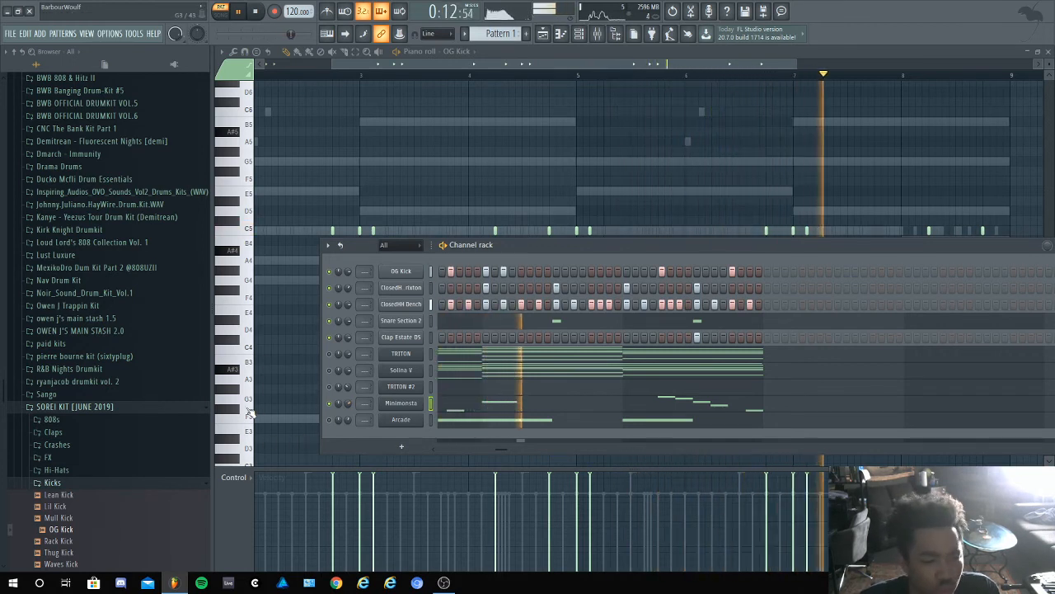
Look through the SOREI KIT and R&B Nights Drumkit folders in the sample library for another drum sound
left_click(54, 482)
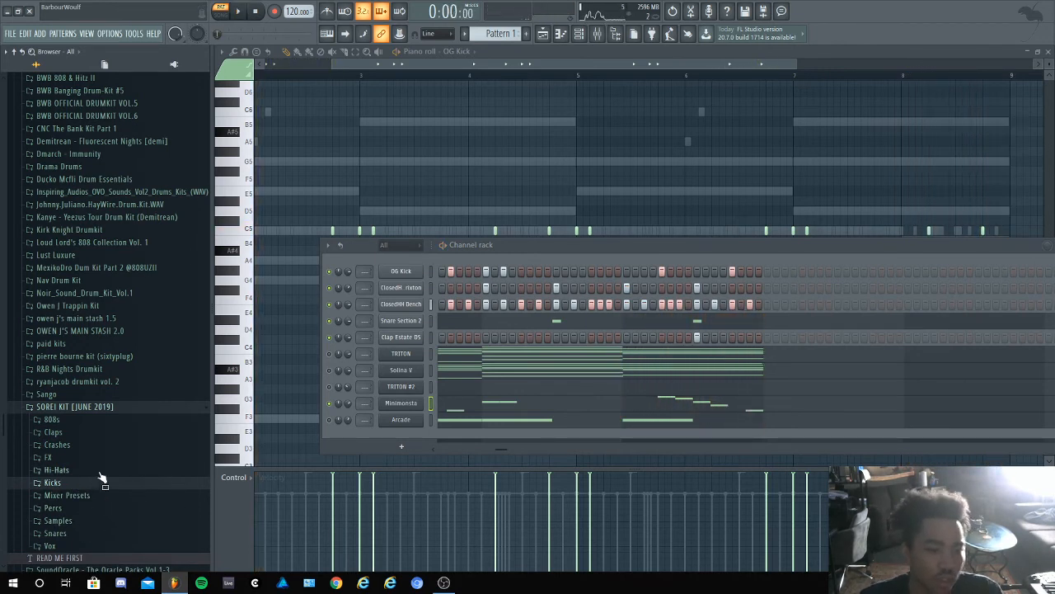
left_click(99, 448)
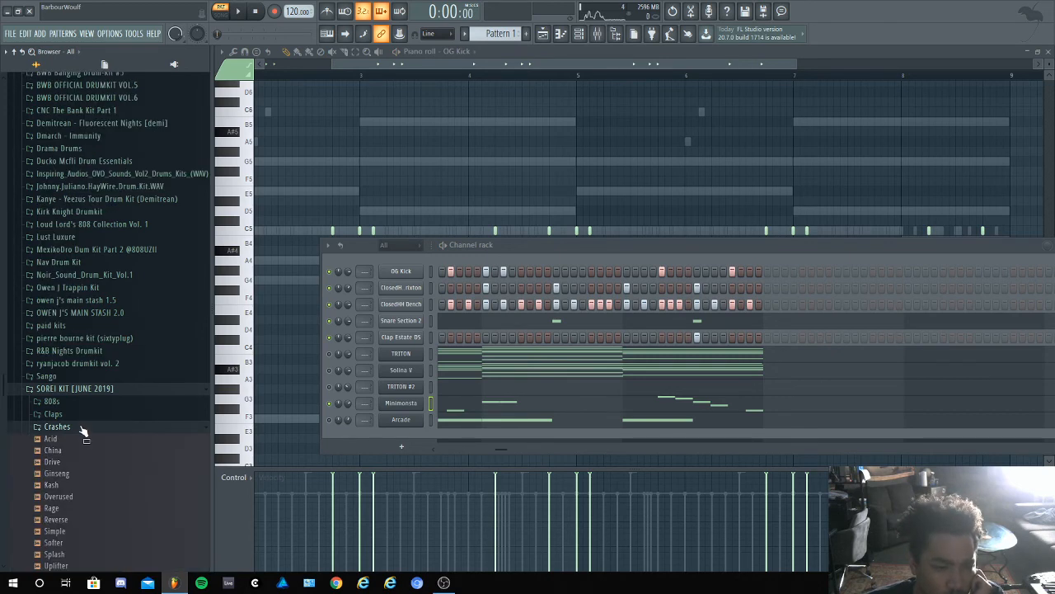
left_click(84, 433)
left_click(83, 452)
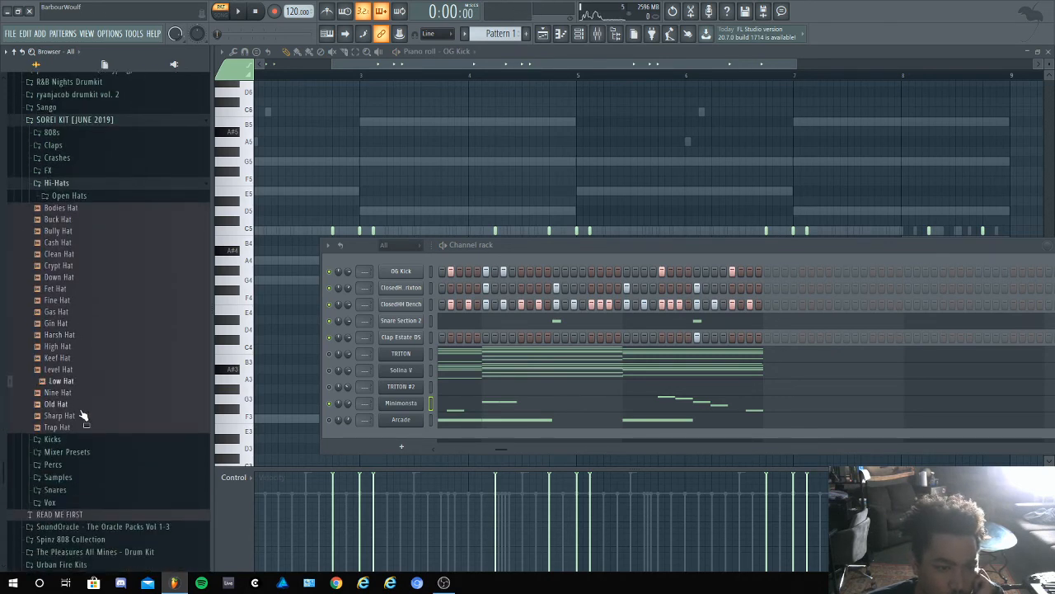
scroll(90, 373, "up", 4)
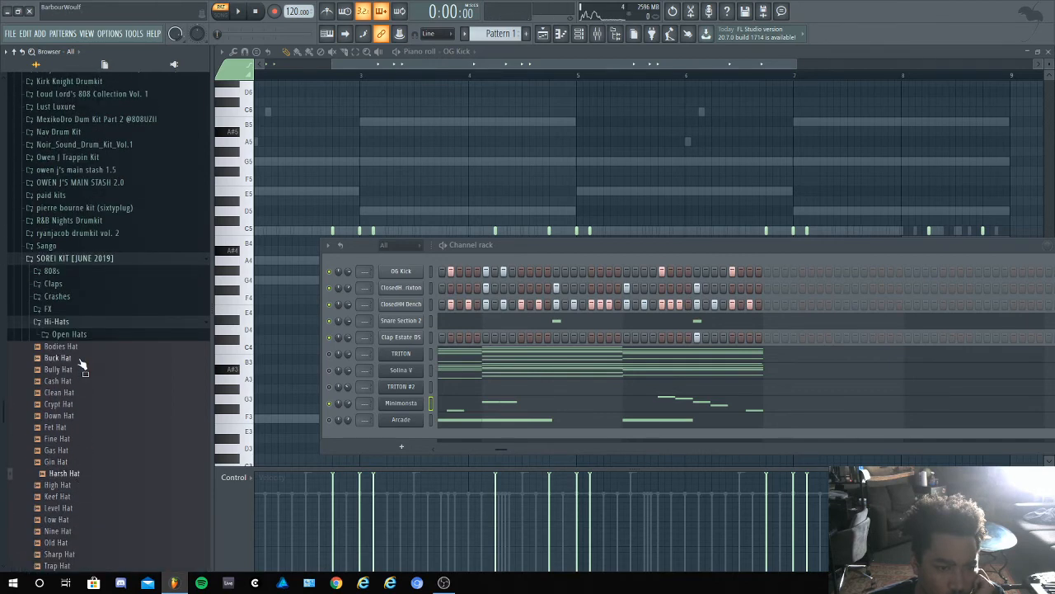
left_click(80, 260)
scroll(89, 280, "up", 7)
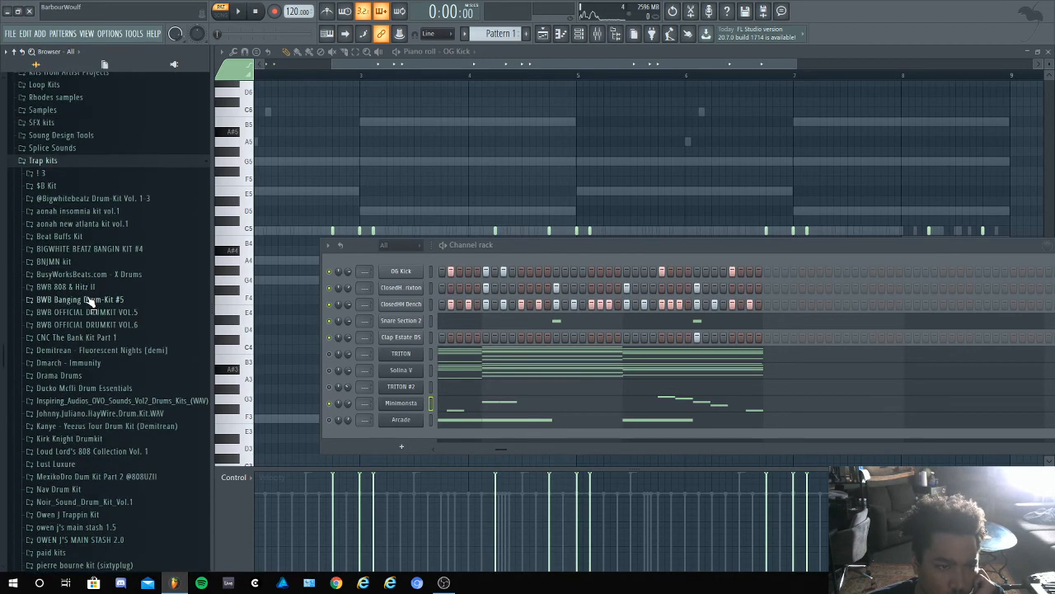
scroll(107, 491, "down", 2)
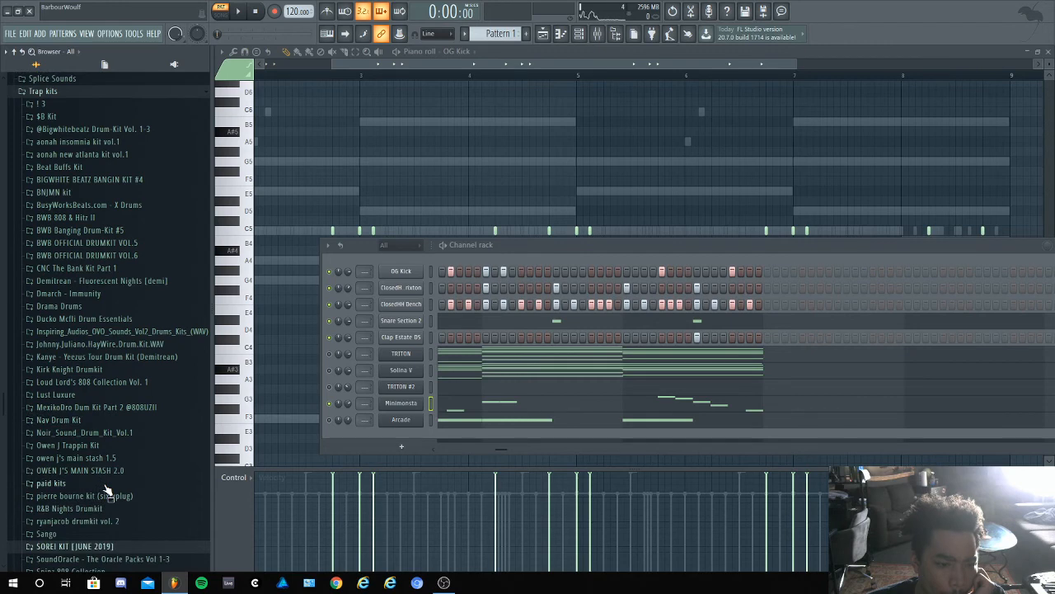
left_click(102, 507)
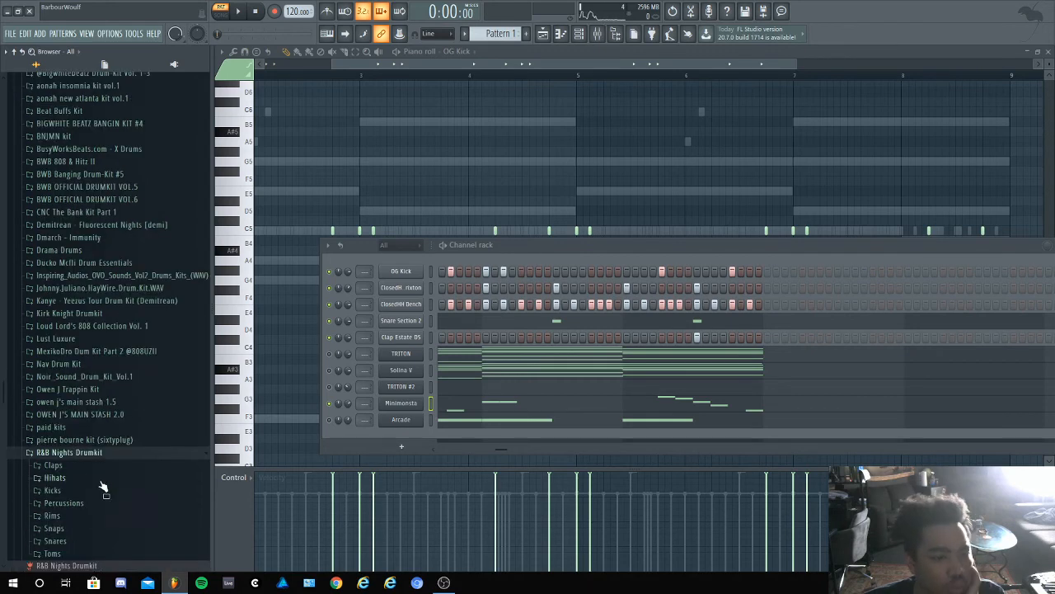
left_click(101, 469)
scroll(97, 429, "up", 10)
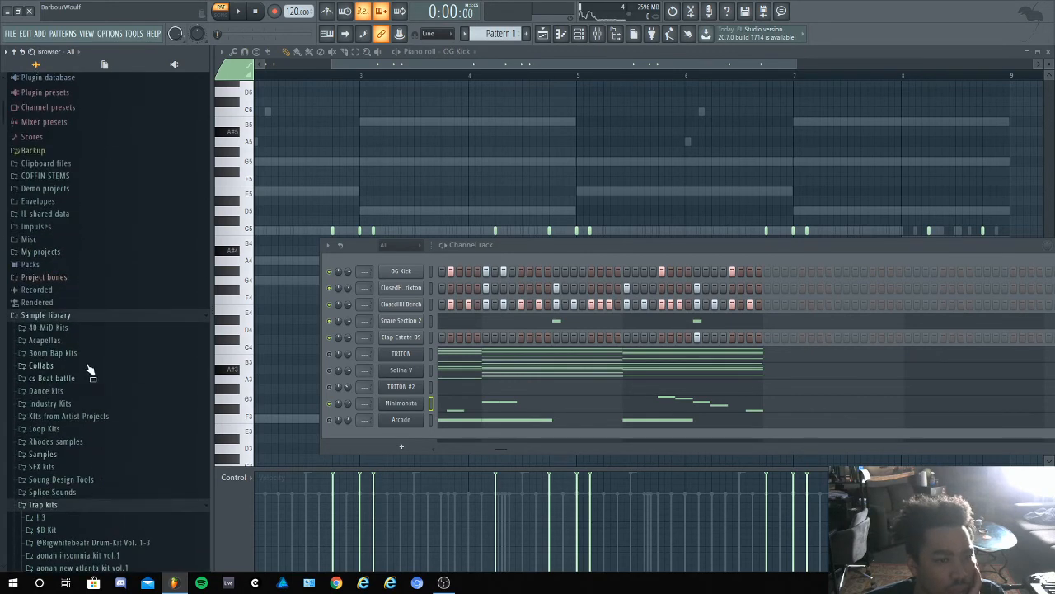
Expand the Open Hat samples of the 40-MiD Standard Issue 001 kit in the sample library
left_click(80, 330)
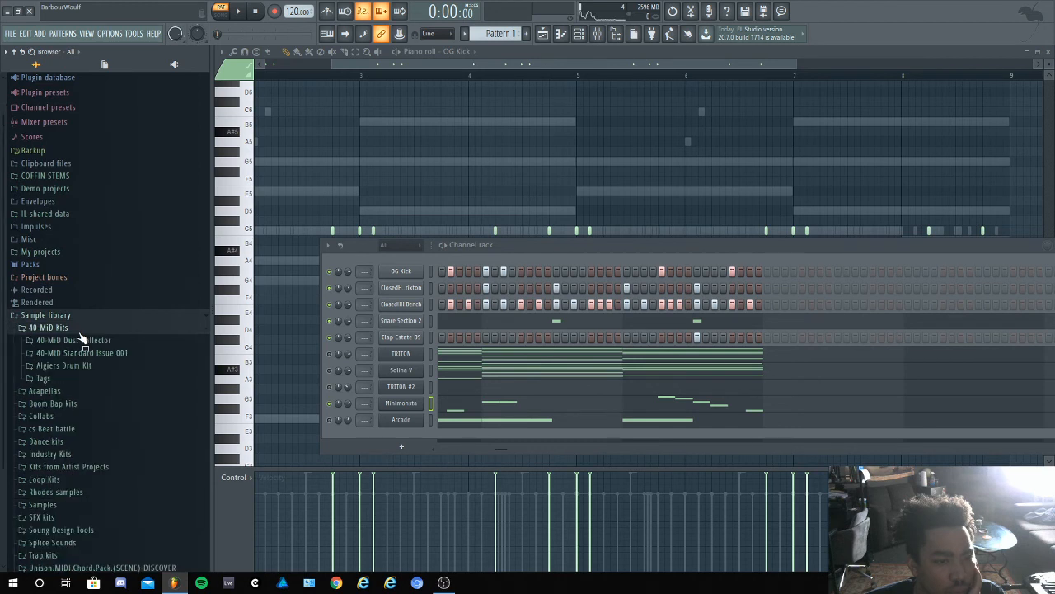
left_click(124, 365)
left_click(123, 356)
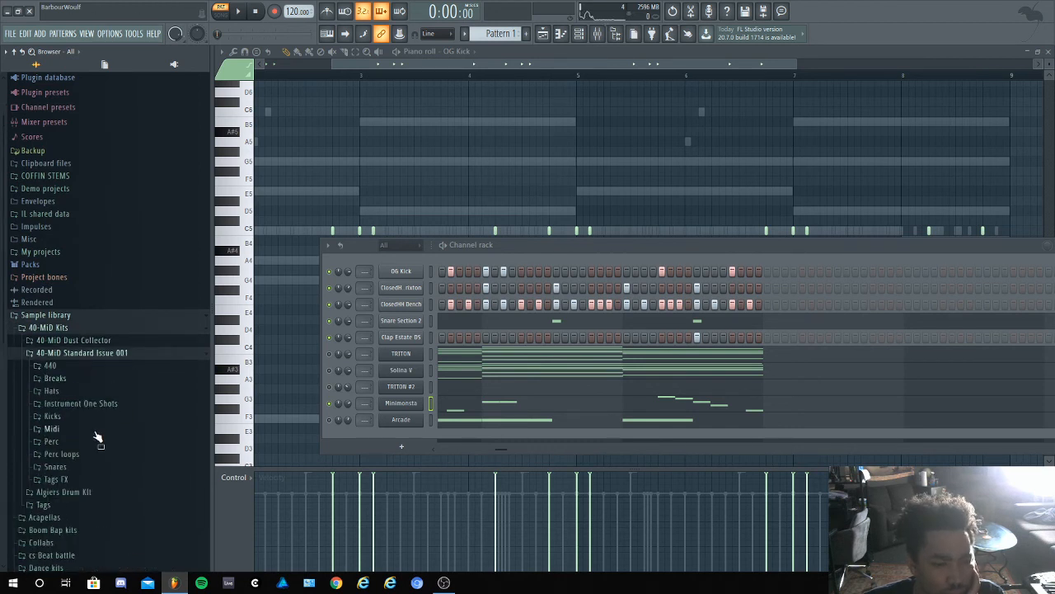
left_click(99, 356)
left_click(99, 356)
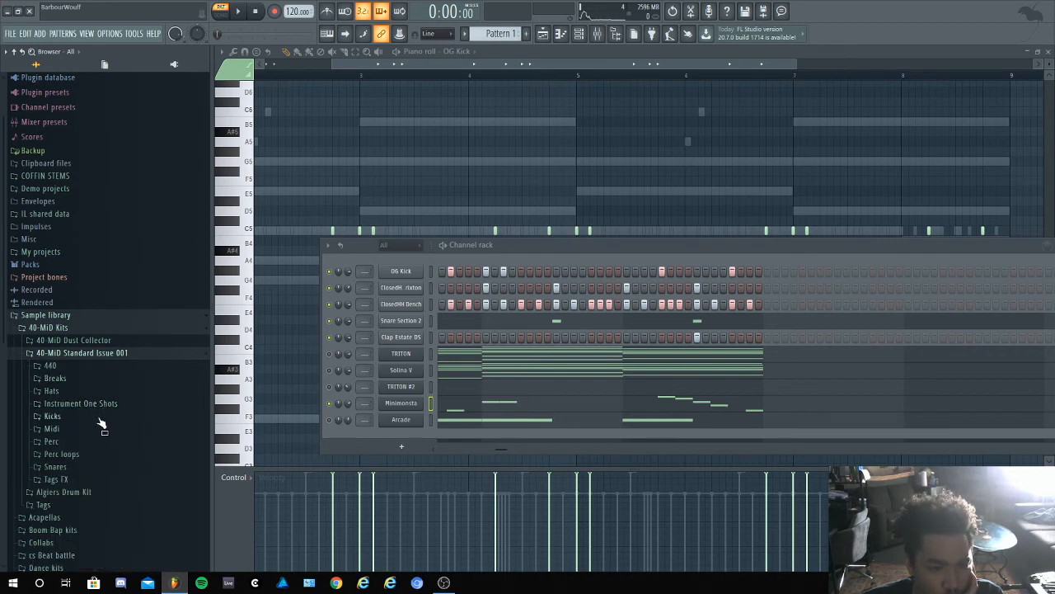
left_click(98, 390)
left_click(98, 416)
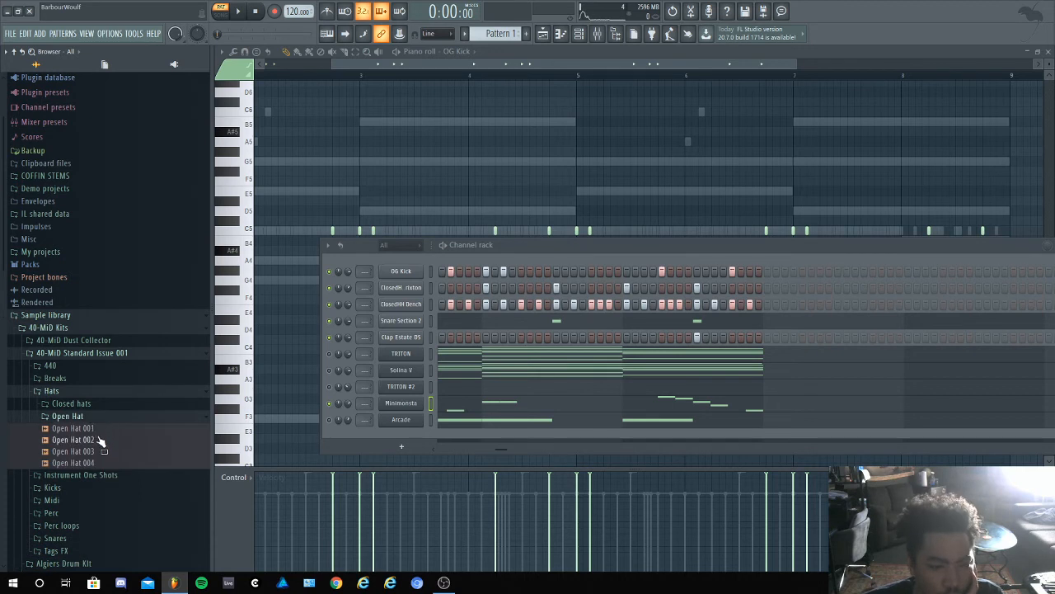
Audition the open hats, load Open Hat 001 as a new channel above the snare, and check its sampler settings
left_click_drag(383, 418, 178, 371)
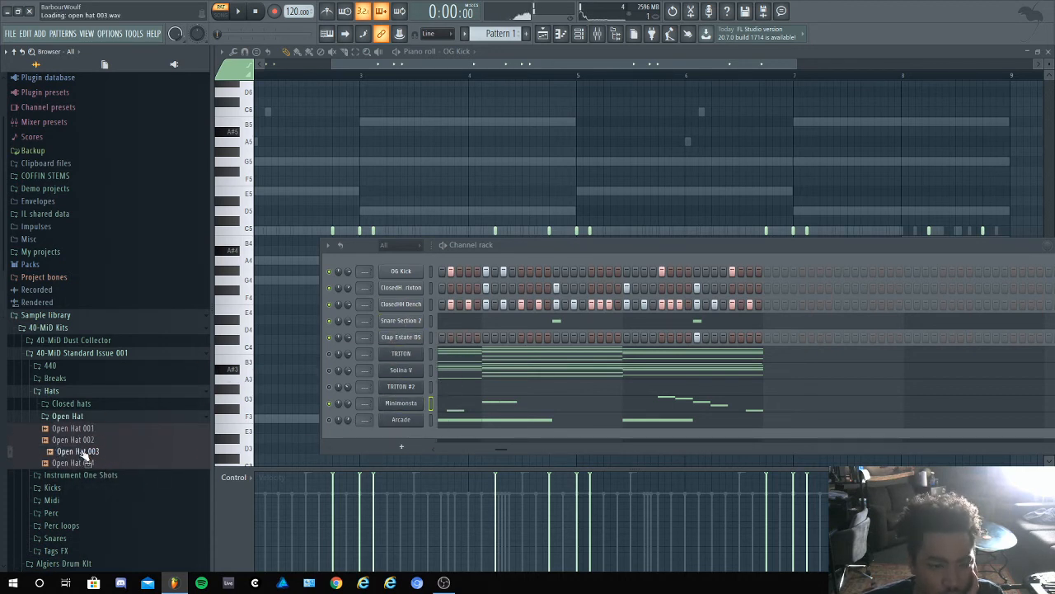
left_click_drag(460, 374, 405, 324)
left_click(405, 325)
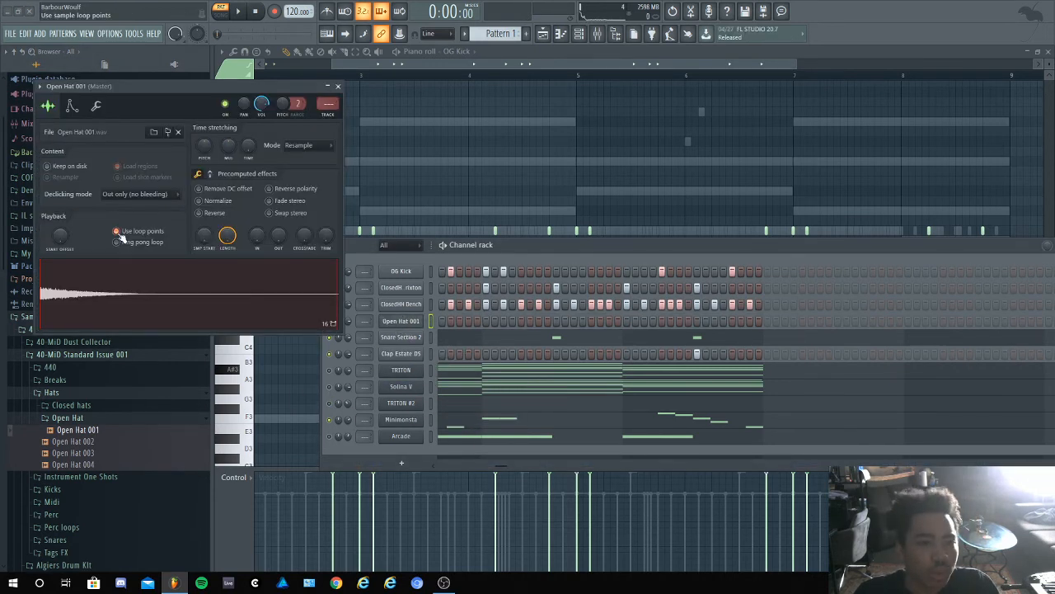
left_click(337, 87)
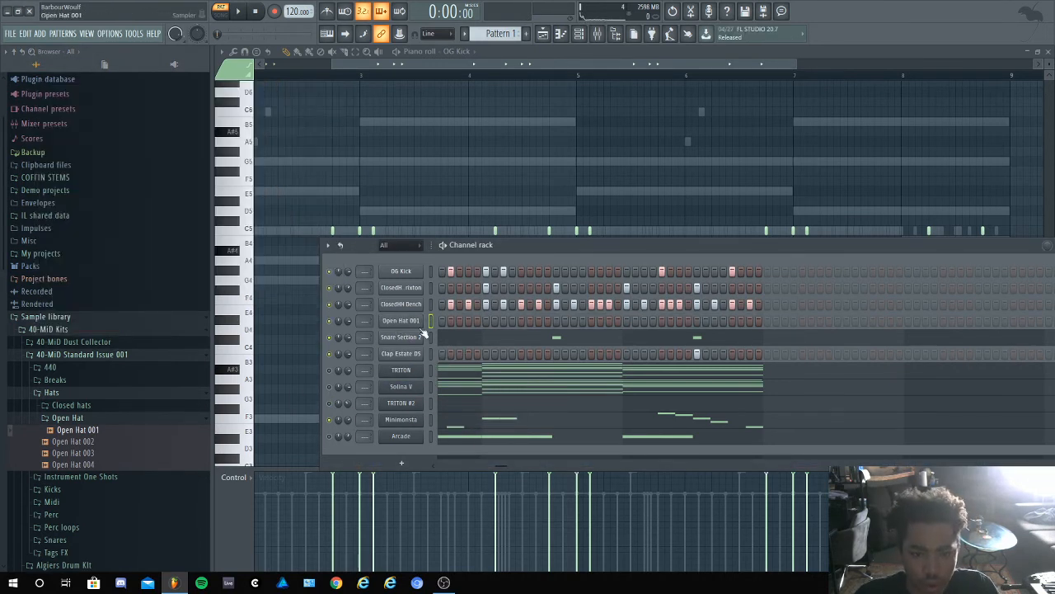
Place one-beat Open Hat 001 notes on C5 at step 5 of bars 2 and 6, checking them with playback
right_click(419, 321)
left_click(449, 321)
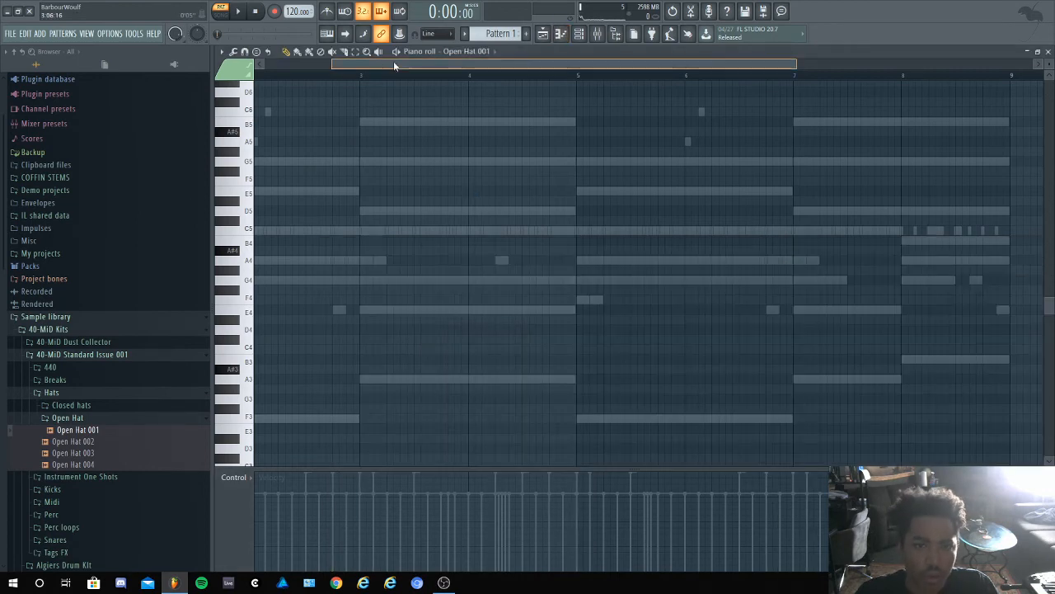
key("space")
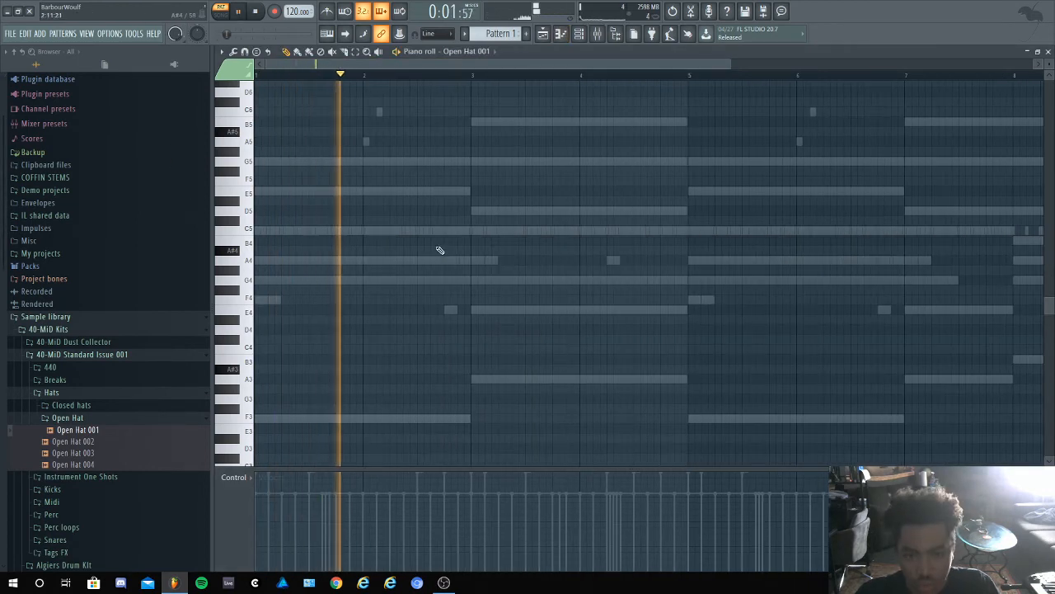
key("space")
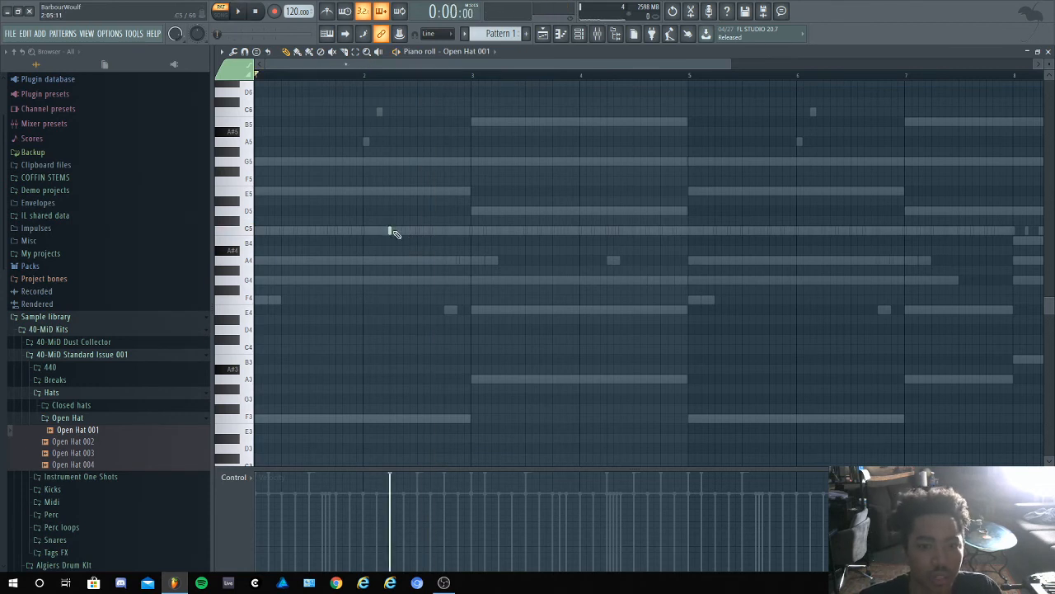
key("space")
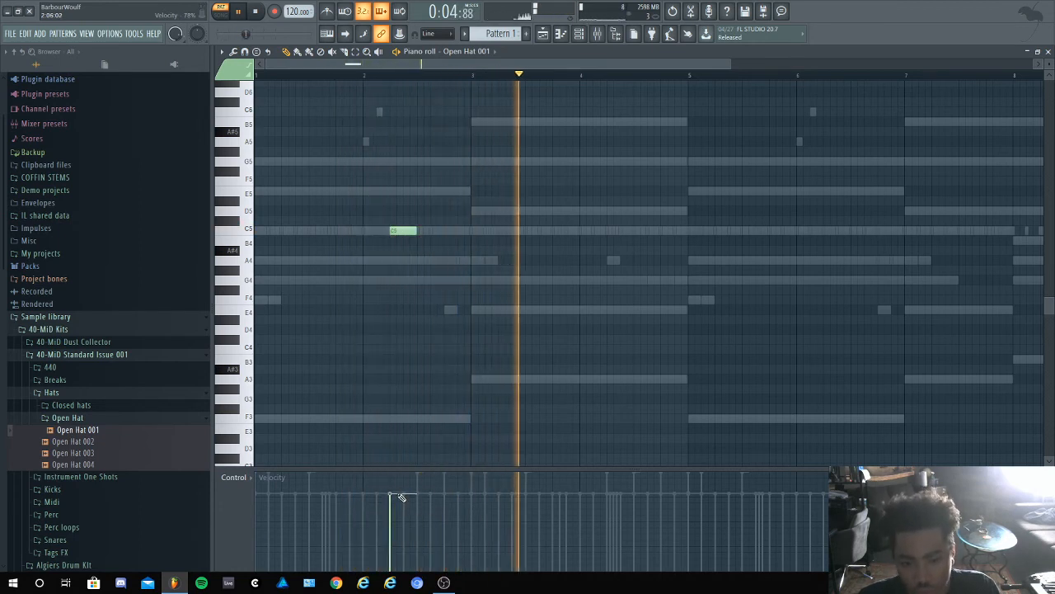
left_click(825, 230)
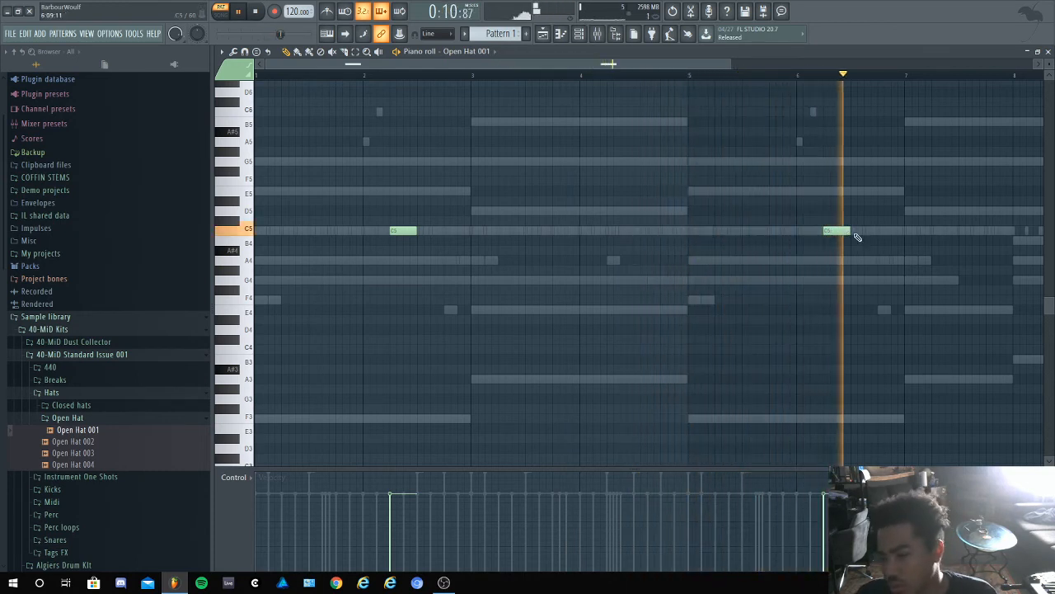
Bring back the channel rack, collapse the 40-MiD Standard Issue 001 kit and expand the Trap kits folder during playback
left_click(591, 39)
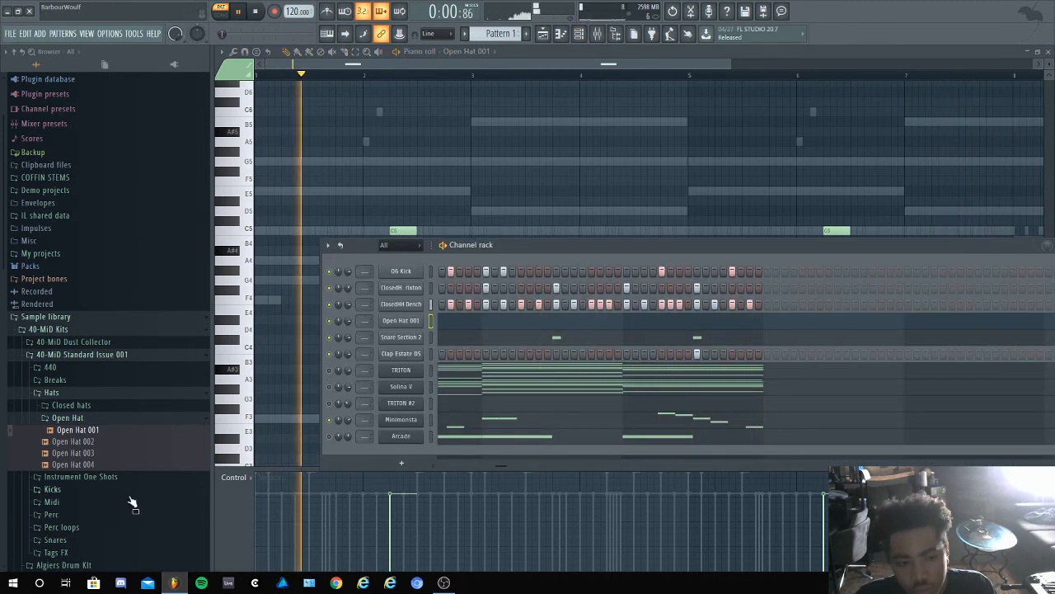
left_click(83, 393)
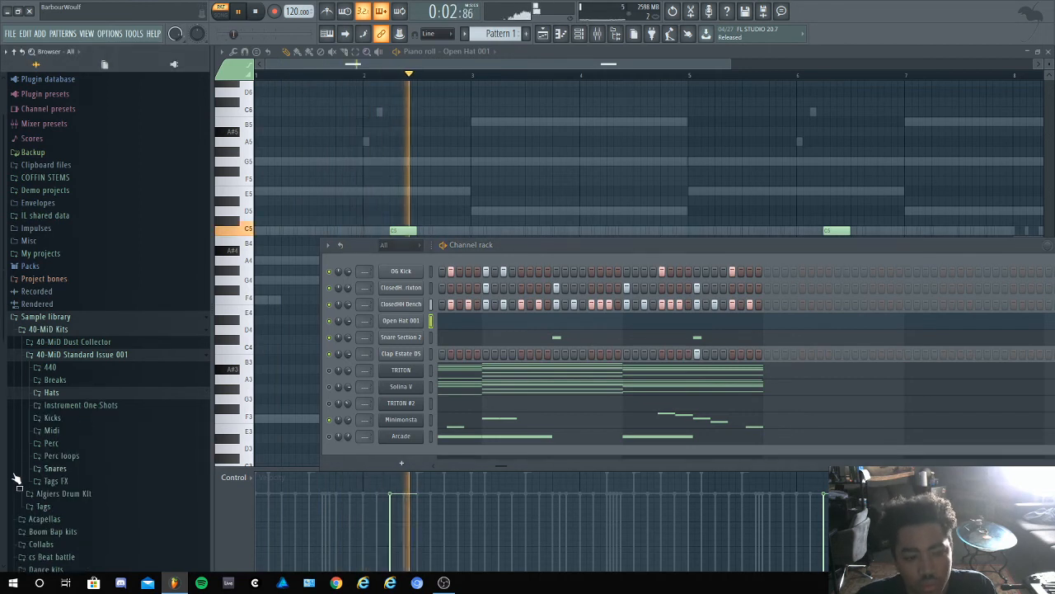
left_click(101, 355)
scroll(66, 446, "down", 3)
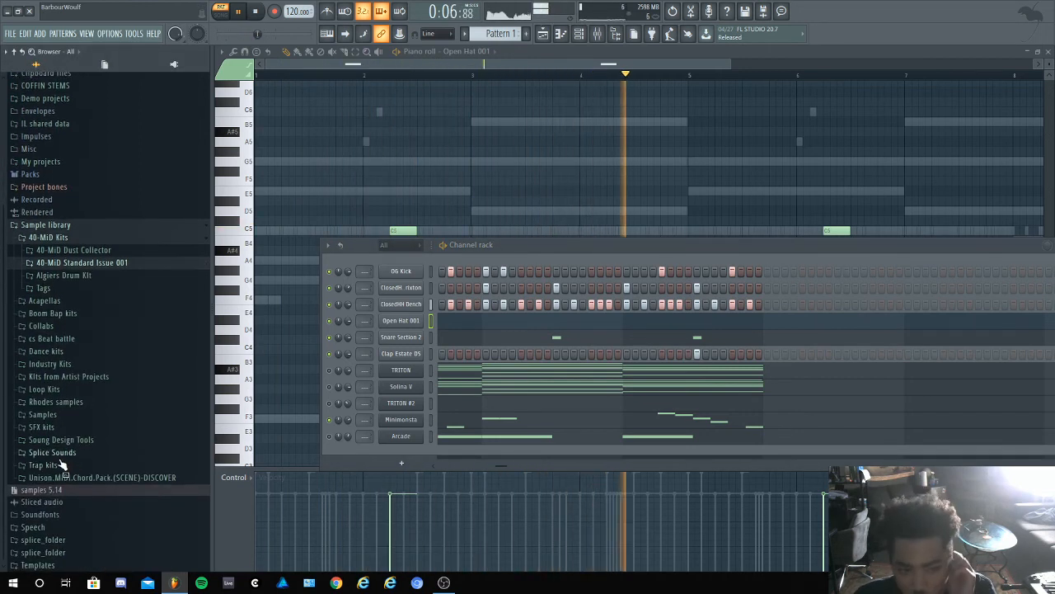
left_click(61, 464)
scroll(66, 495, "down", 7)
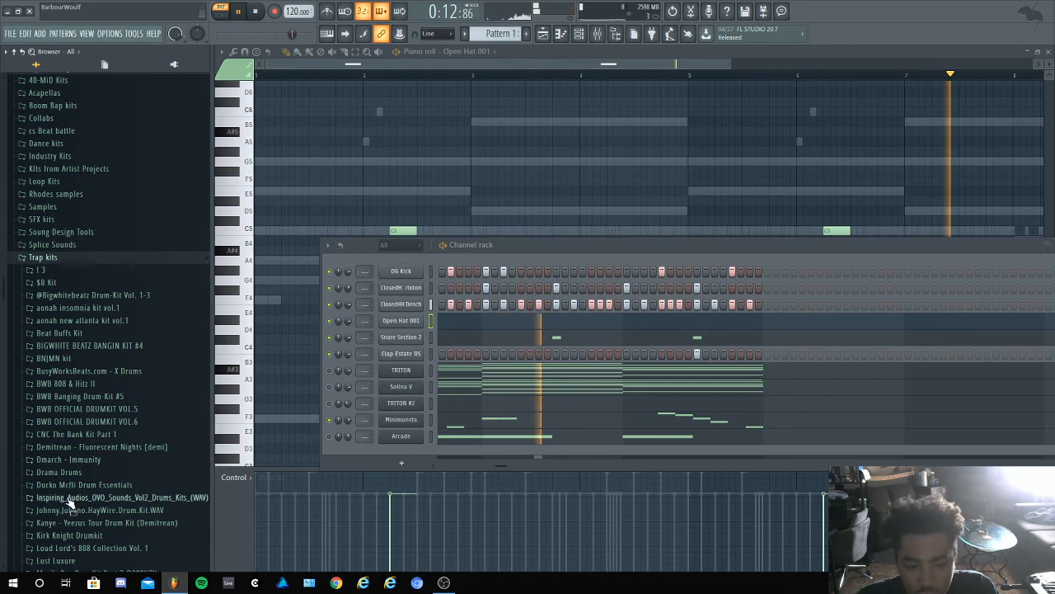
Unmute the TRITON, Solina V, TRITON #2 and Arcade channels and play the full pattern
scroll(66, 497, "down", 7)
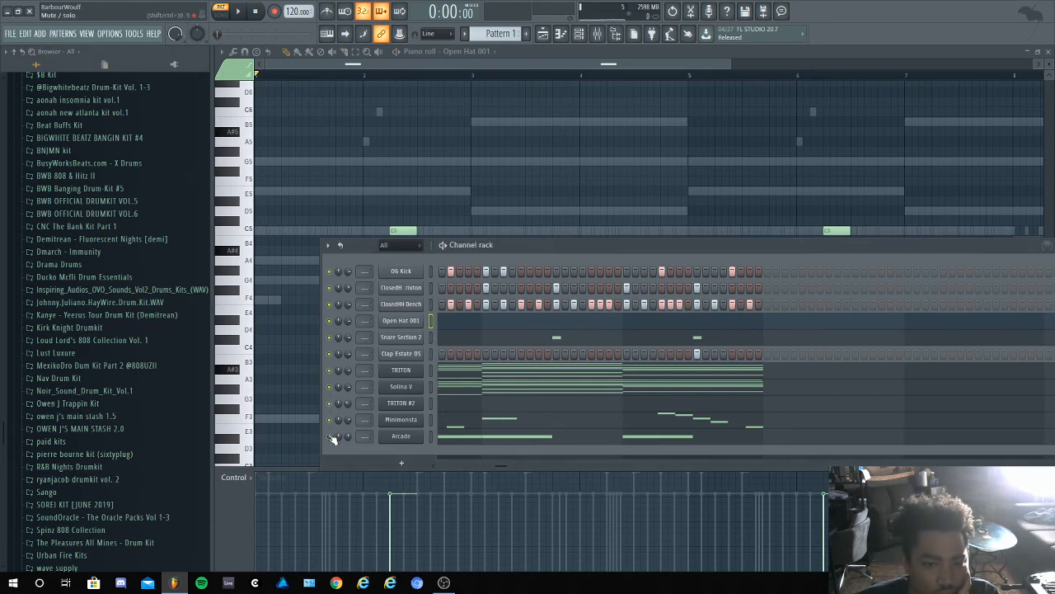
left_click(239, 16)
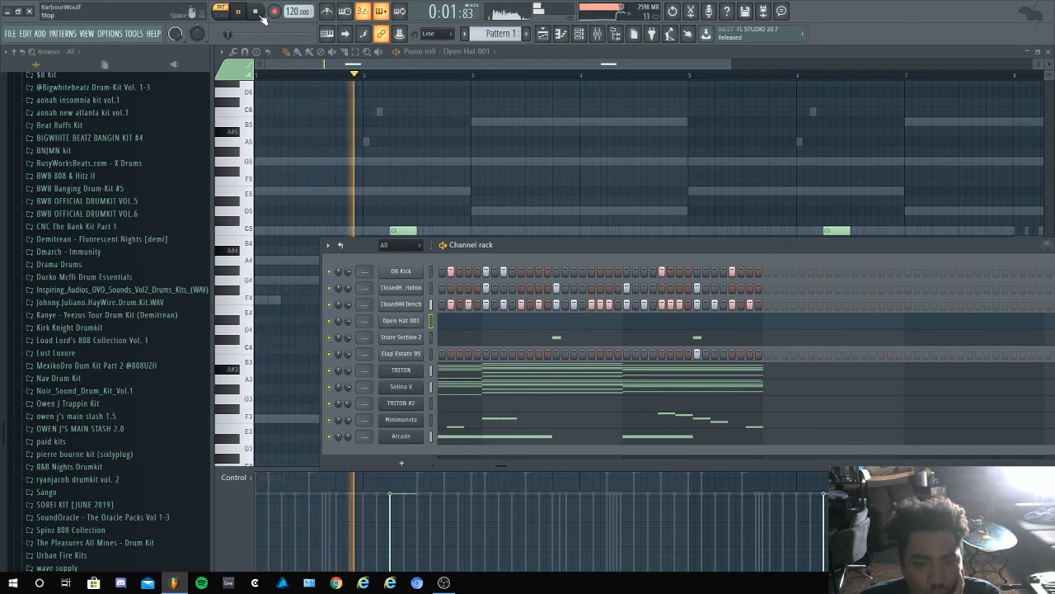
Stop playback and look through the Trap kits list for further drum kits
scroll(53, 387, "up", 2)
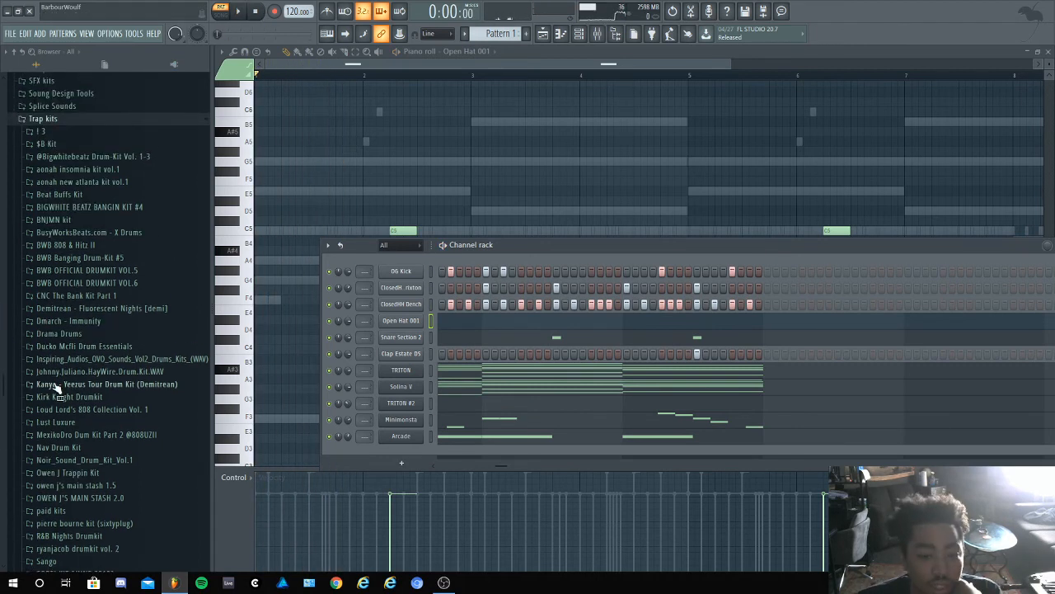
scroll(58, 395, "down", 4)
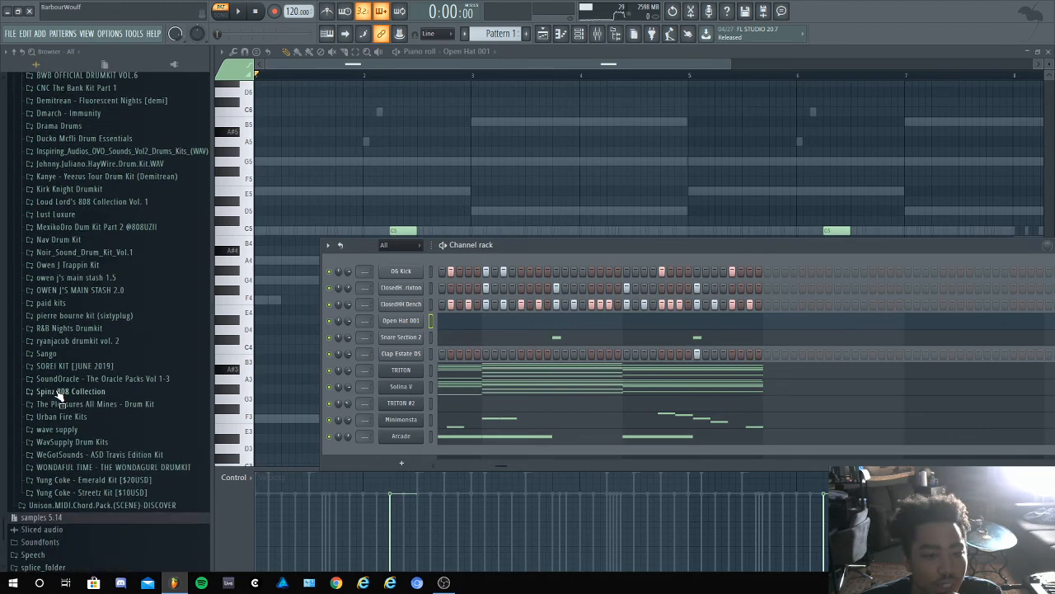
scroll(57, 395, "up", 4)
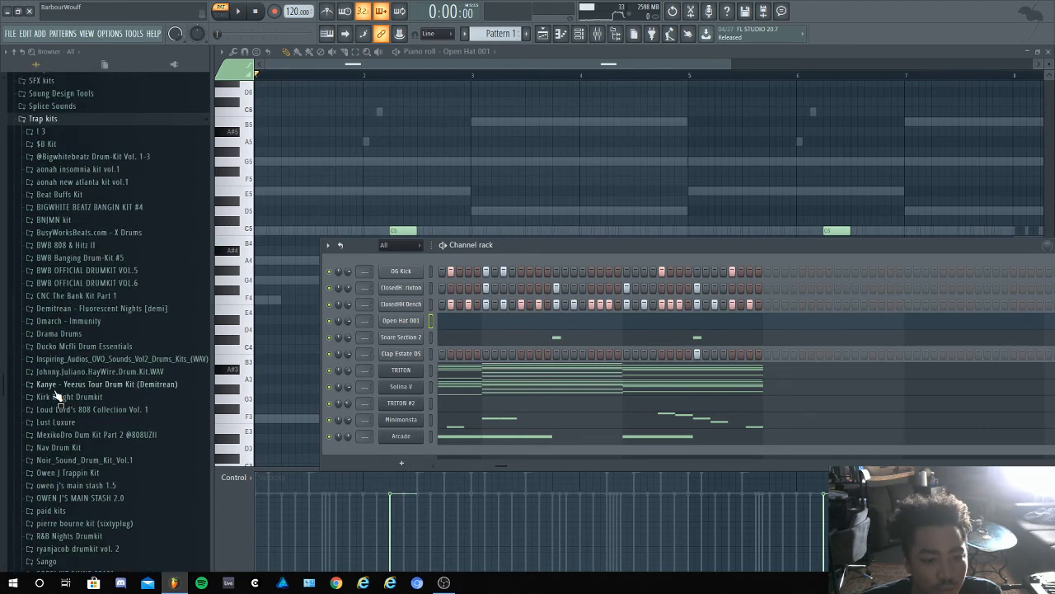
scroll(62, 401, "up", 6)
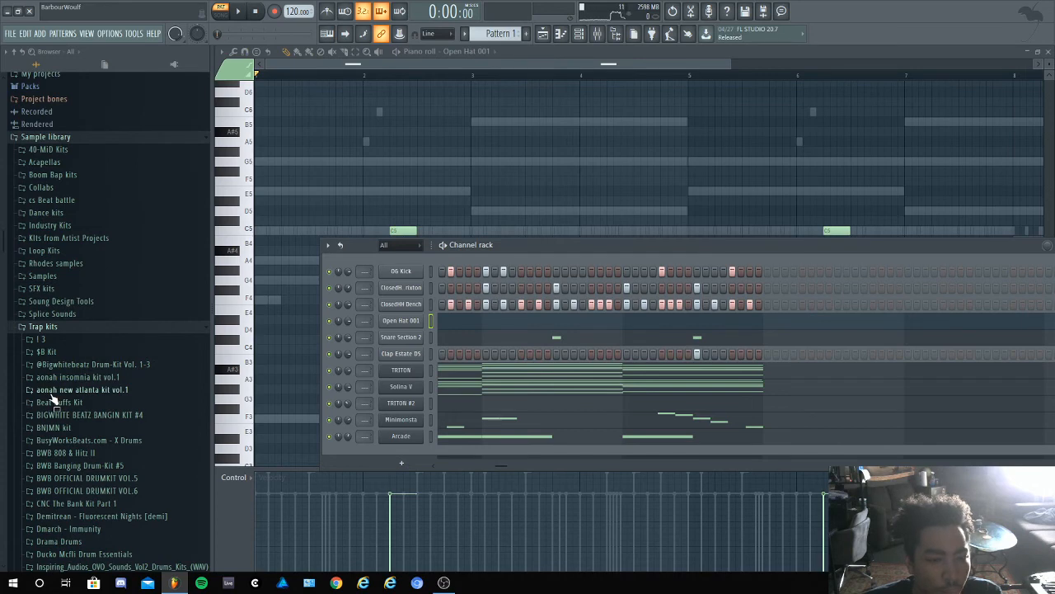
scroll(51, 399, "down", 6)
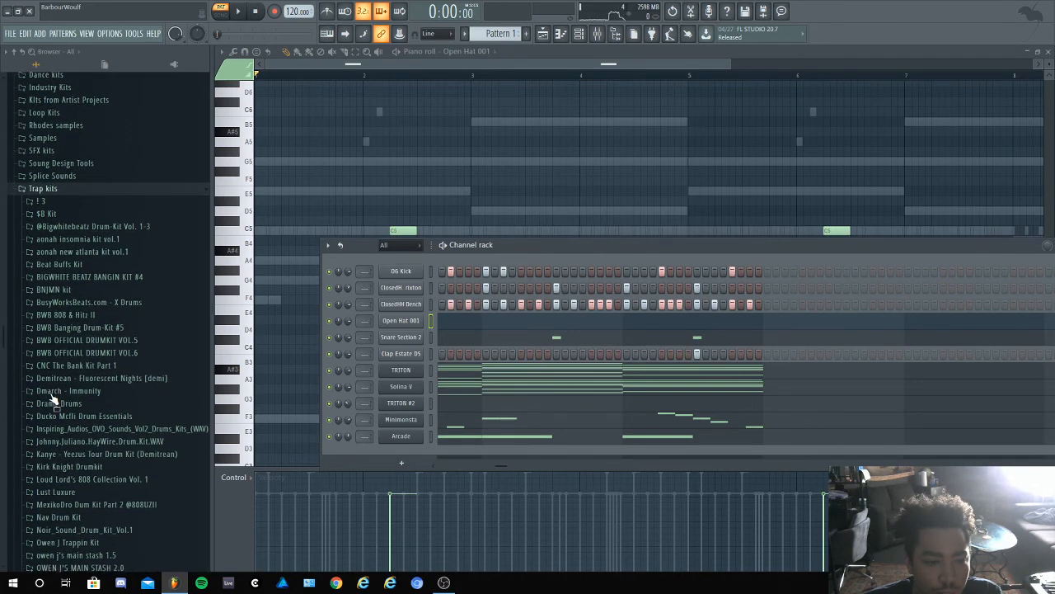
scroll(52, 399, "down", 6)
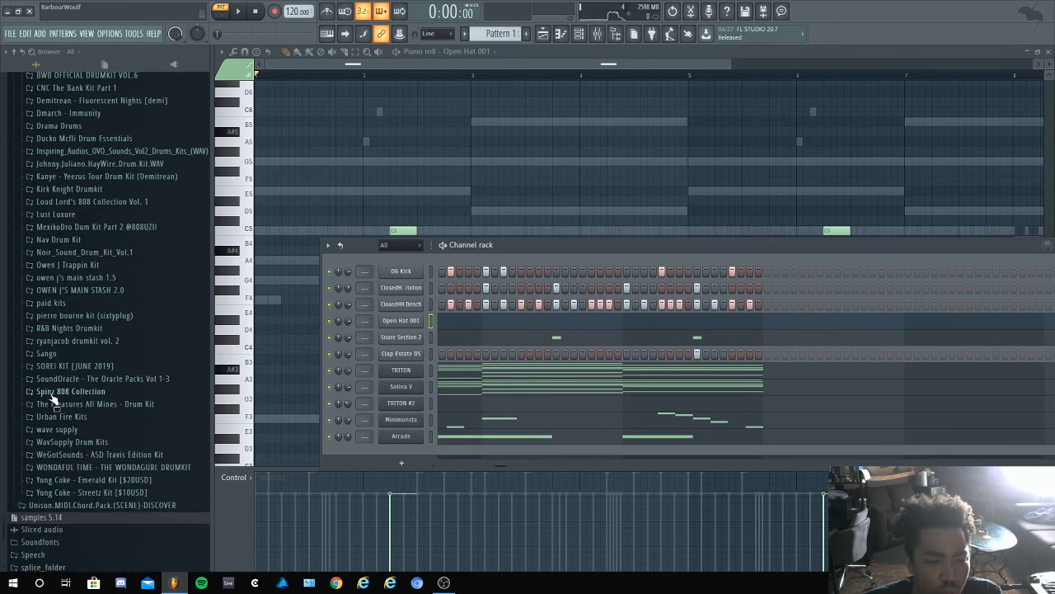
Place Pattern 1 at bar 1 of Track 1 in the playlist and split the pattern by channel
left_click(543, 33)
left_click(402, 123)
left_click_drag(403, 123, 349, 81)
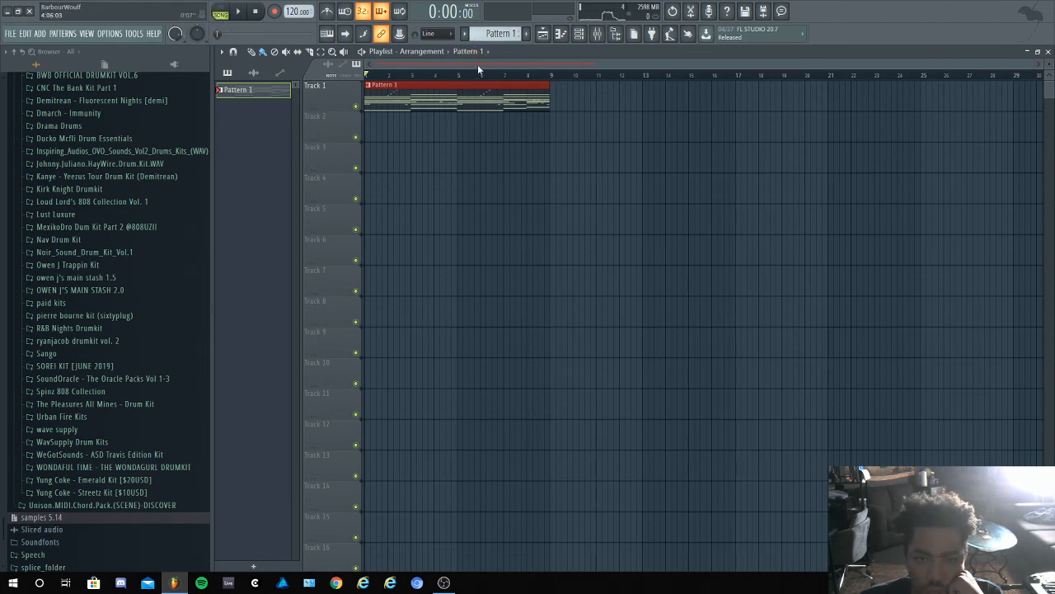
left_click(489, 36)
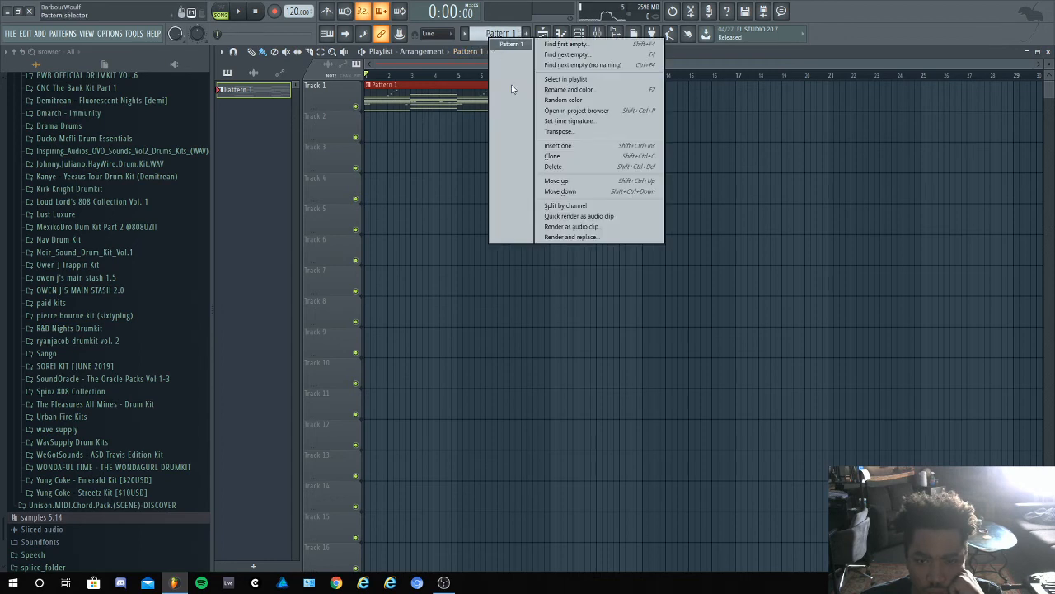
left_click(561, 206)
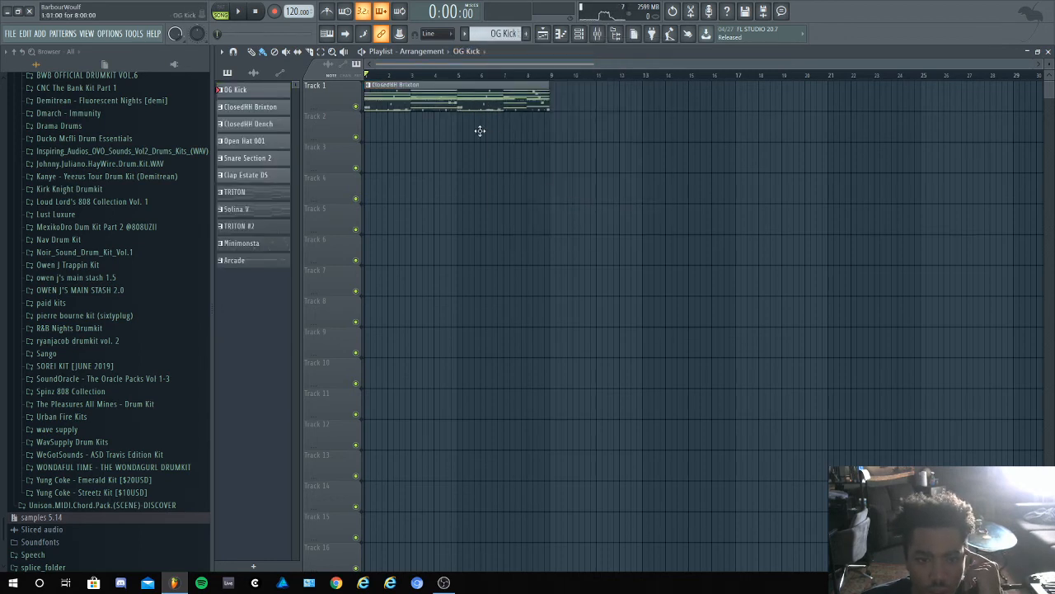
Spread the stacked channel clips from Track 1 onto separate tracks, OG Kick on Track 2 through Arcade on Track 12, starting at bar 1
left_click_drag(480, 131, 459, 174)
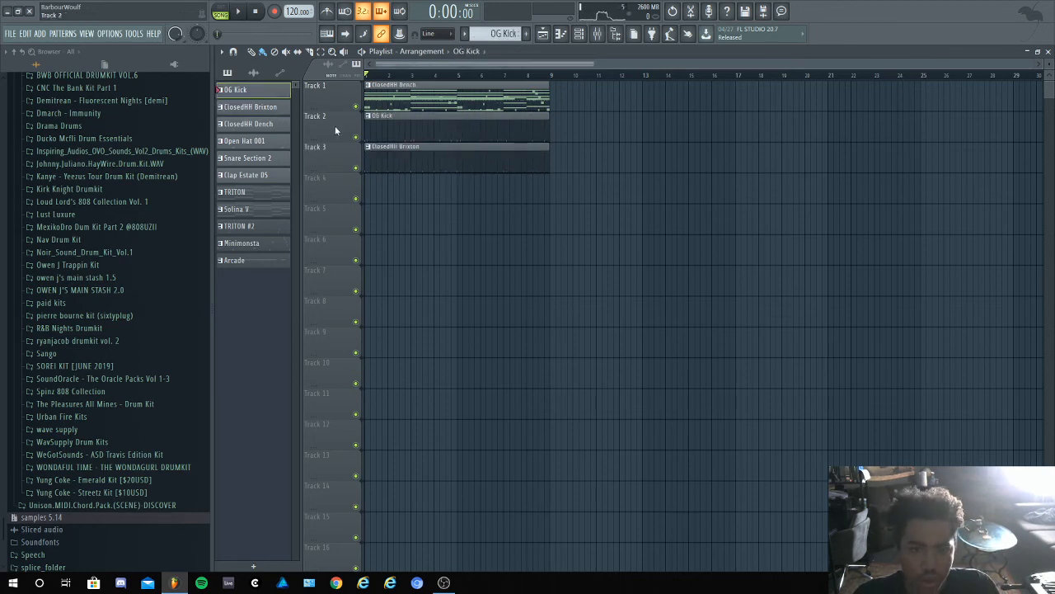
left_click_drag(375, 115, 368, 231)
left_click_drag(393, 144, 377, 255)
left_click_drag(385, 103, 382, 297)
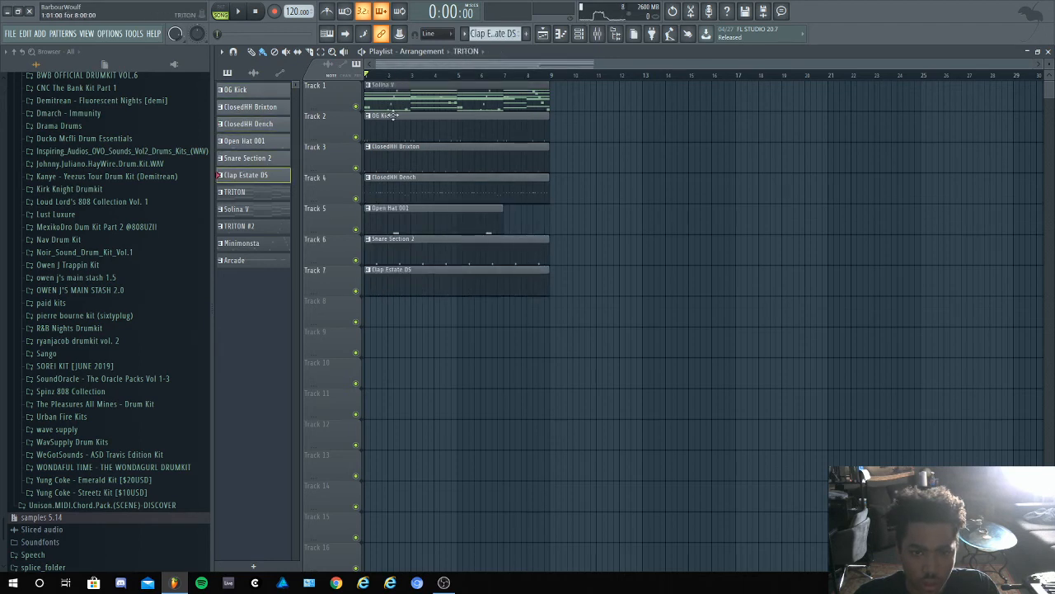
left_click_drag(393, 104, 379, 325)
left_click_drag(403, 96, 388, 363)
left_click_drag(419, 146, 393, 404)
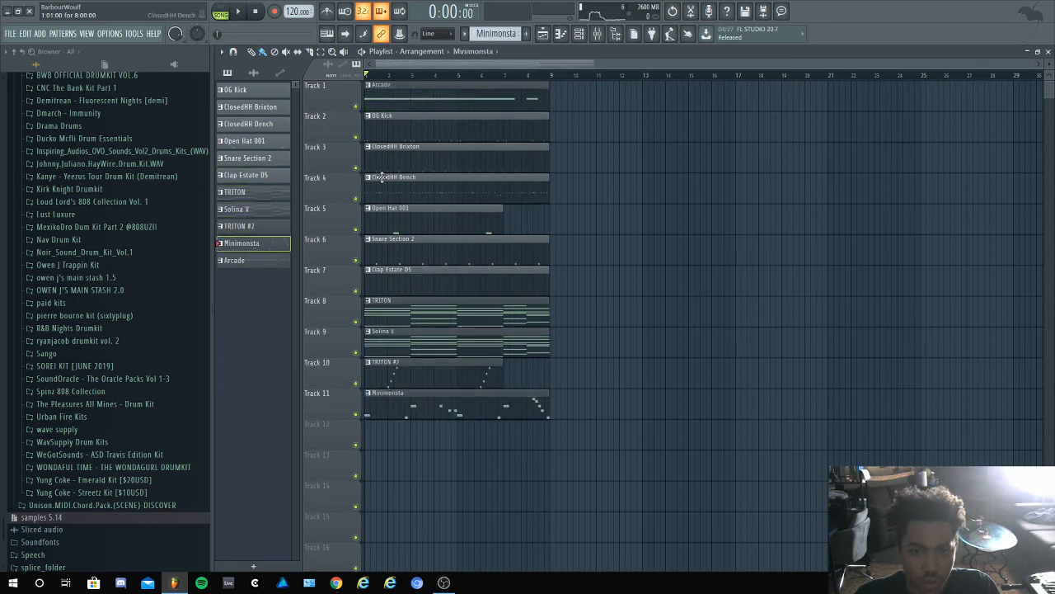
left_click_drag(389, 133, 377, 465)
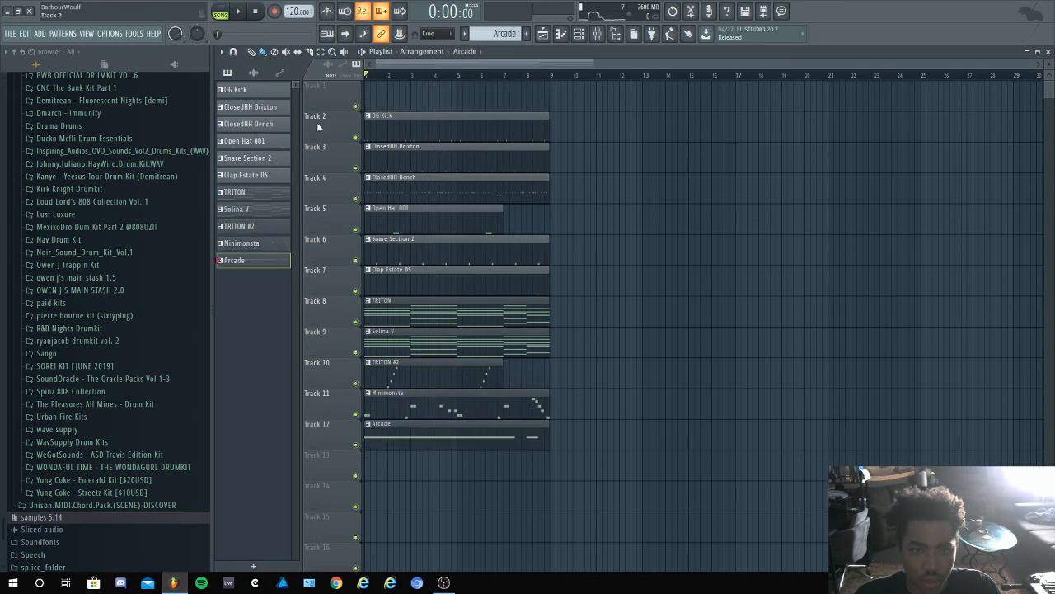
Select all the pattern clips and move them up one track, putting OG Kick on Track 1 and Arcade on Track 11
left_click_drag(567, 467, 313, 128)
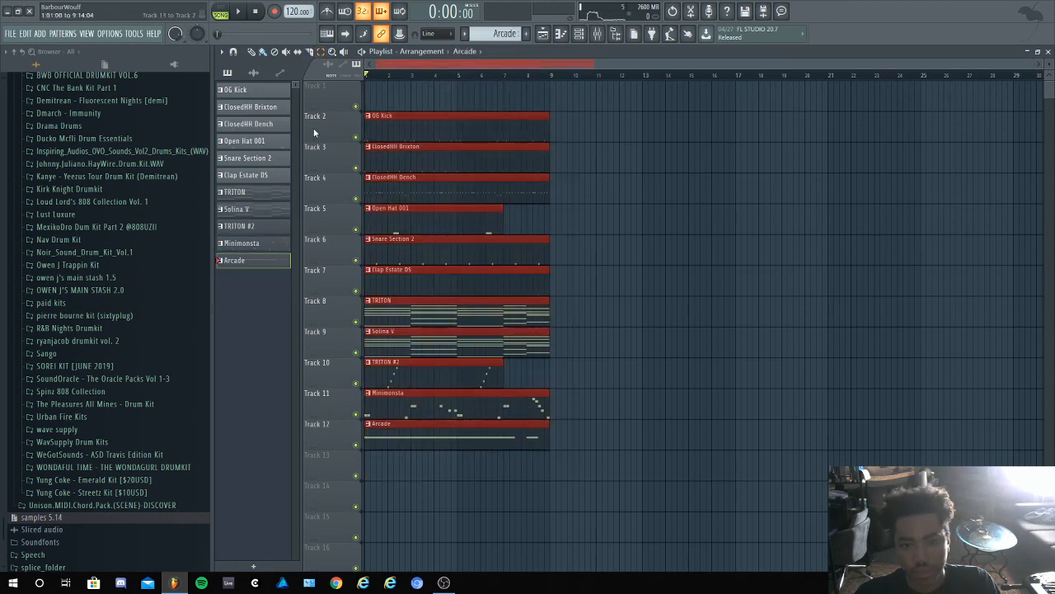
key("shift+Up")
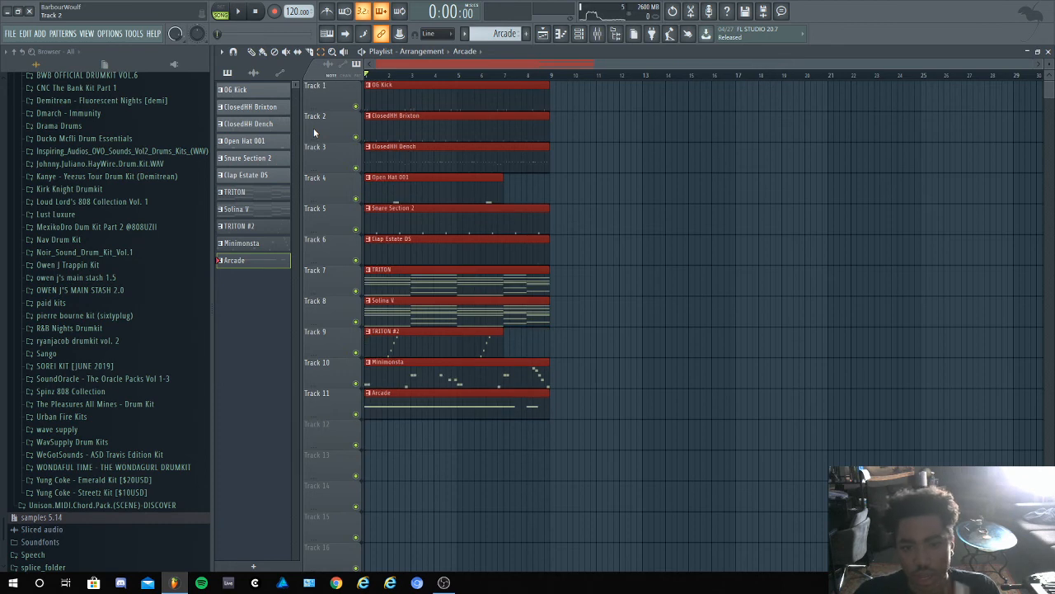
left_click(654, 365)
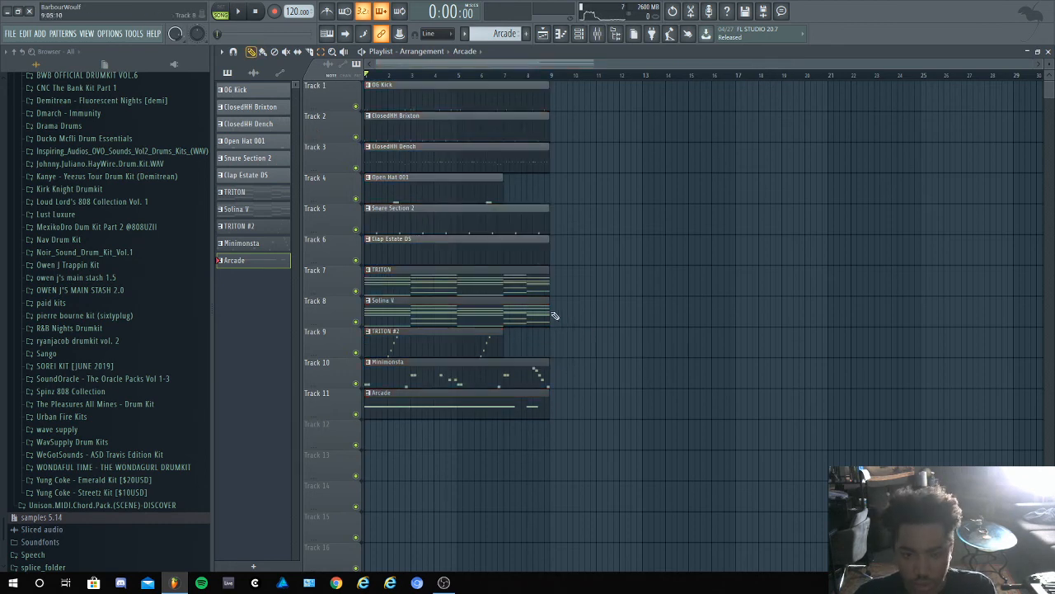
Render and replace the TRITON pattern with a 16-bit stereo WAV audio clip, leaving the remainder as tail, and return to the playlist
double_click(511, 293)
left_click(493, 35)
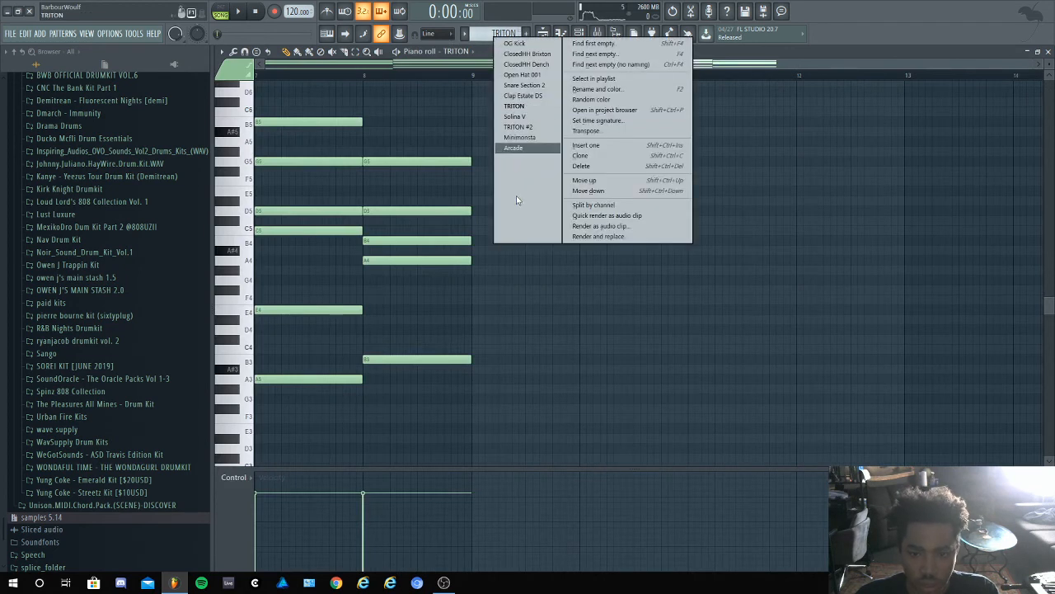
left_click(628, 237)
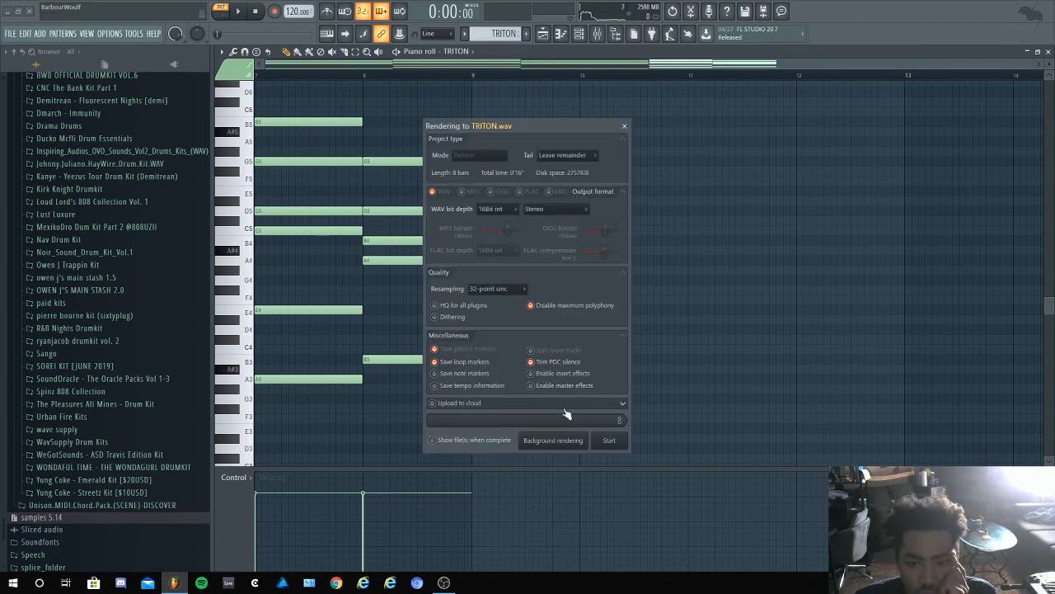
left_click(610, 440)
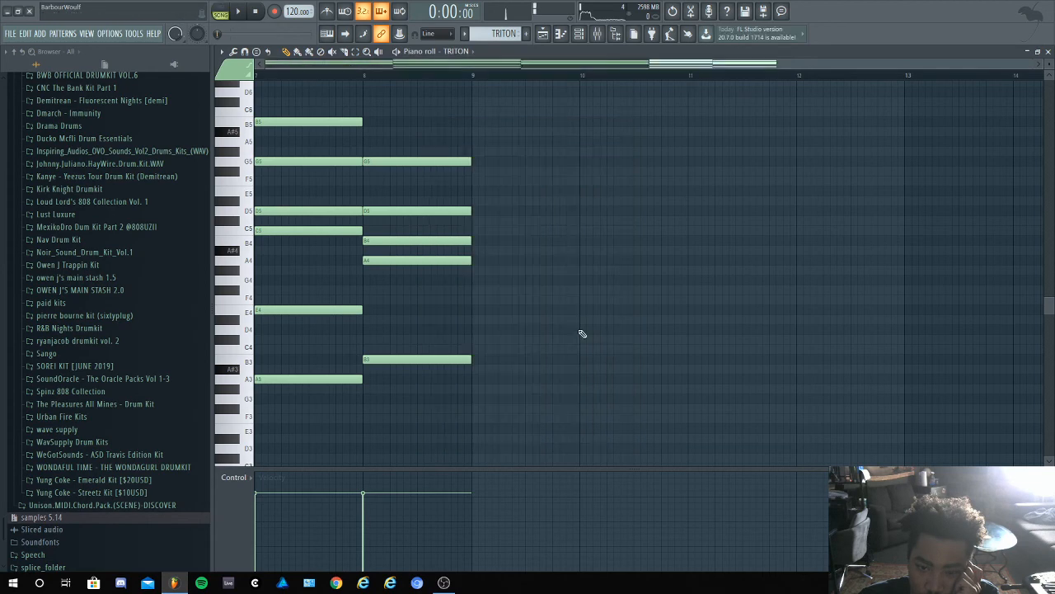
left_click(543, 33)
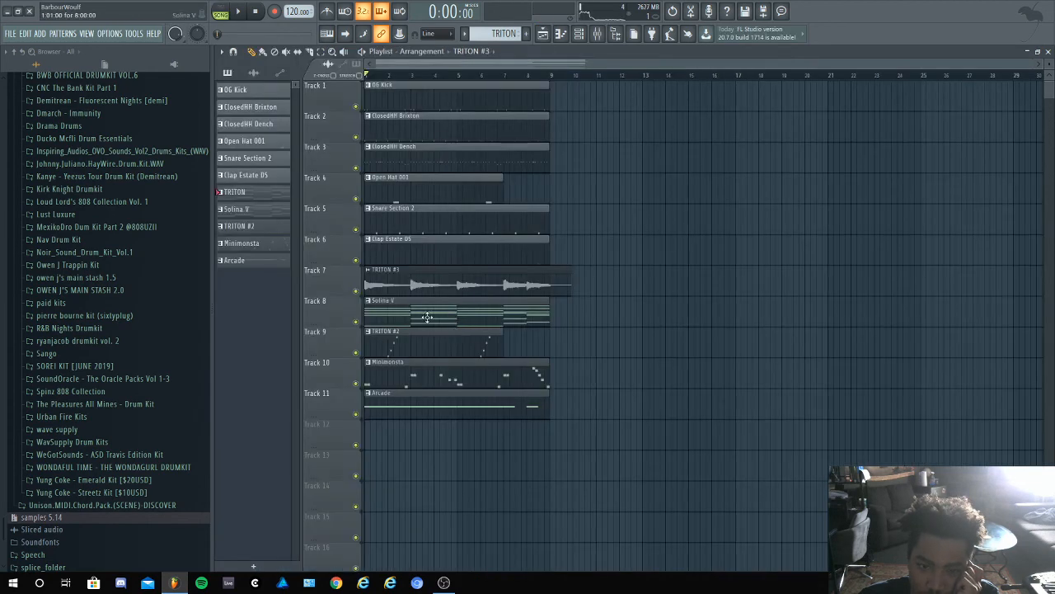
Quick render the Solina V pattern as an audio clip and put it in place of the pattern clip on Track 8
double_click(427, 317)
left_click(500, 33)
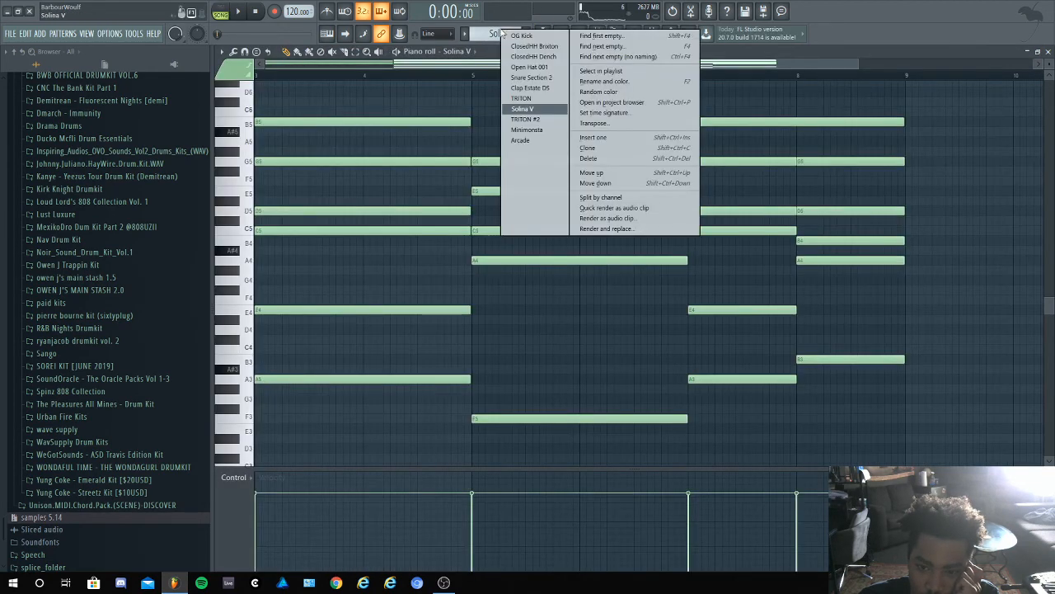
left_click(636, 209)
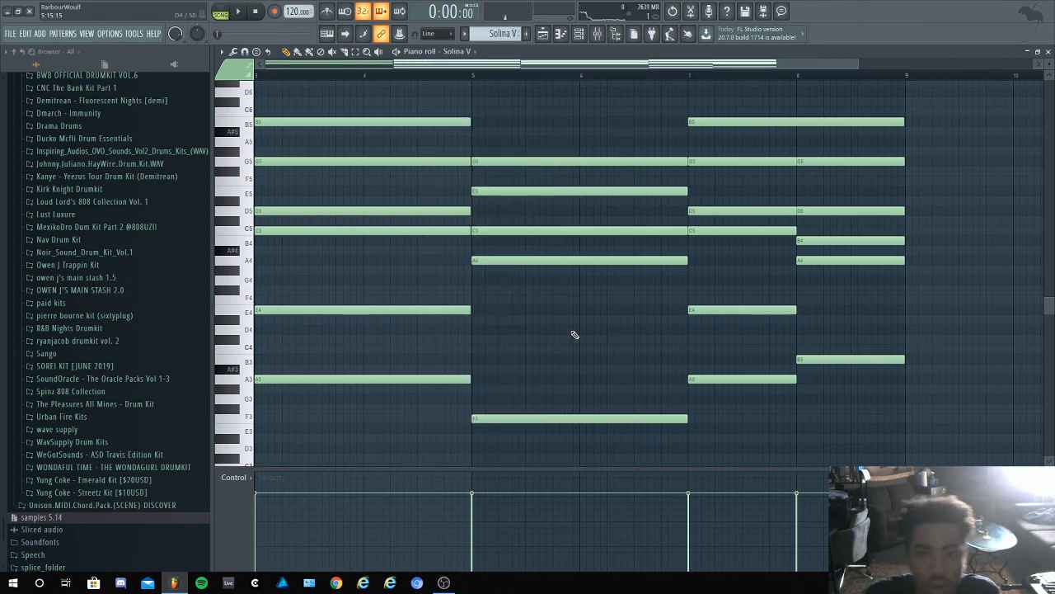
left_click(542, 33)
left_click(253, 74)
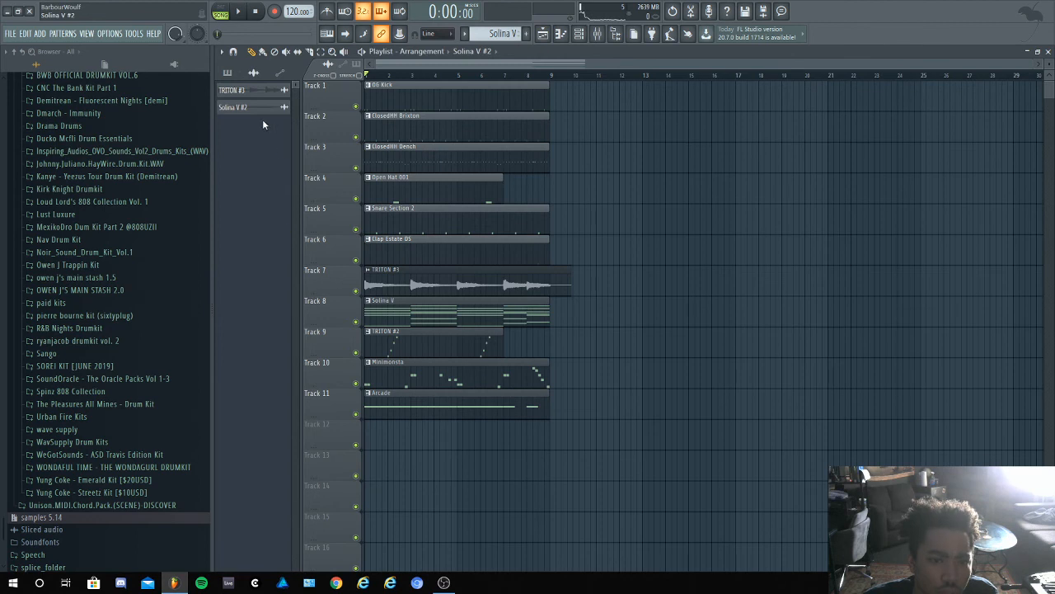
right_click(457, 321)
left_click_drag(257, 110, 382, 302)
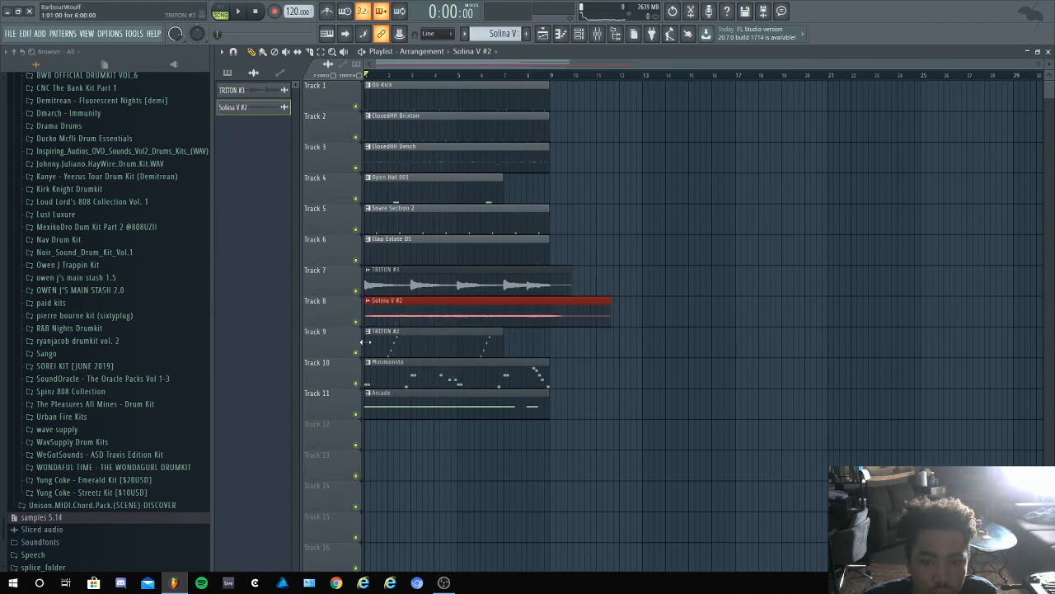
Render and replace the TRITON #2 pattern with a 16-bit stereo WAV audio clip, checking OBS meanwhile, and return to the playlist
double_click(390, 343)
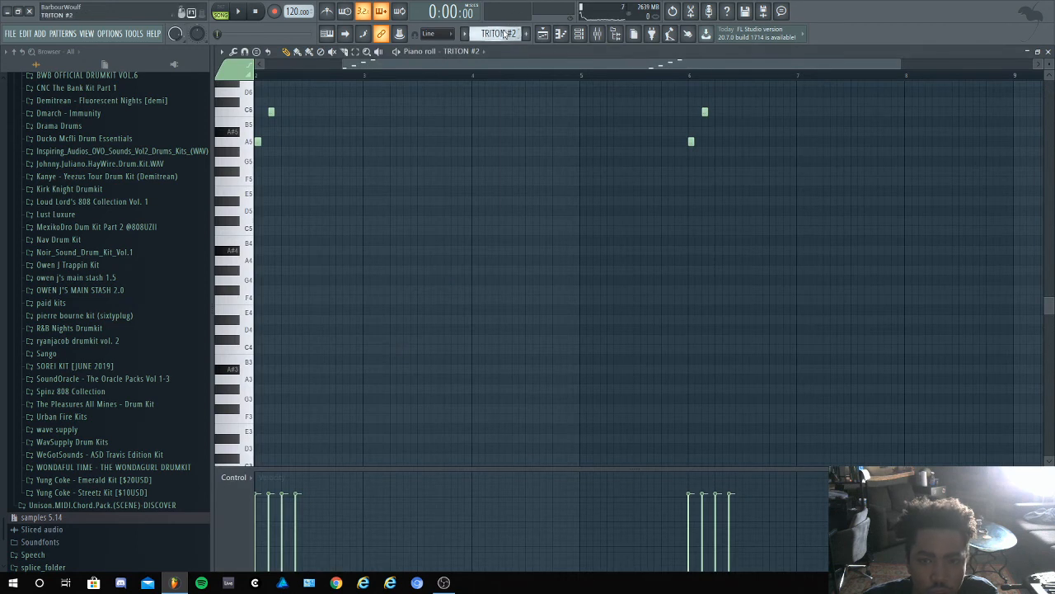
left_click(504, 34)
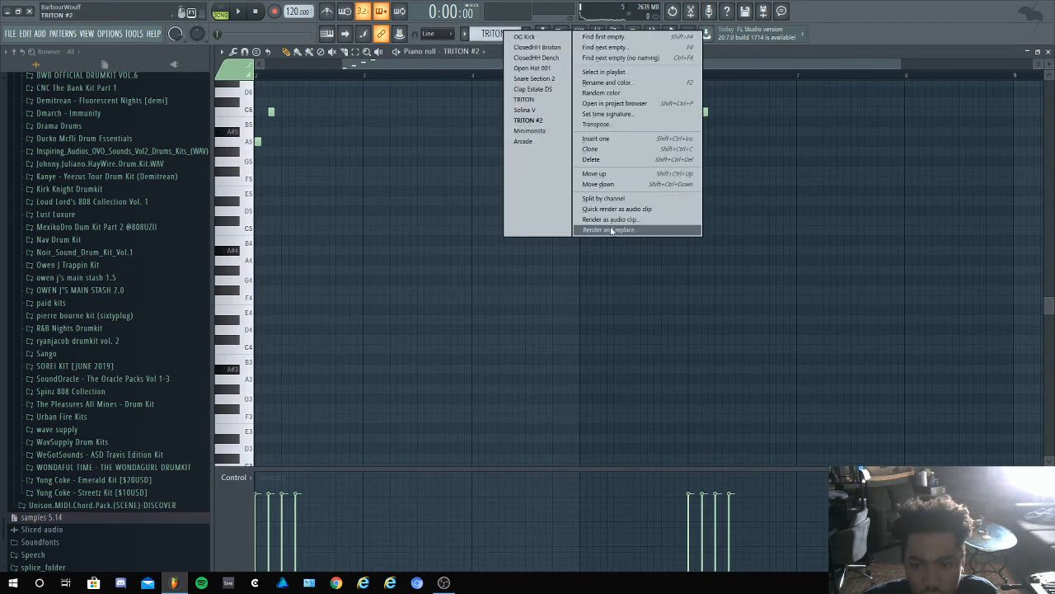
left_click(611, 230)
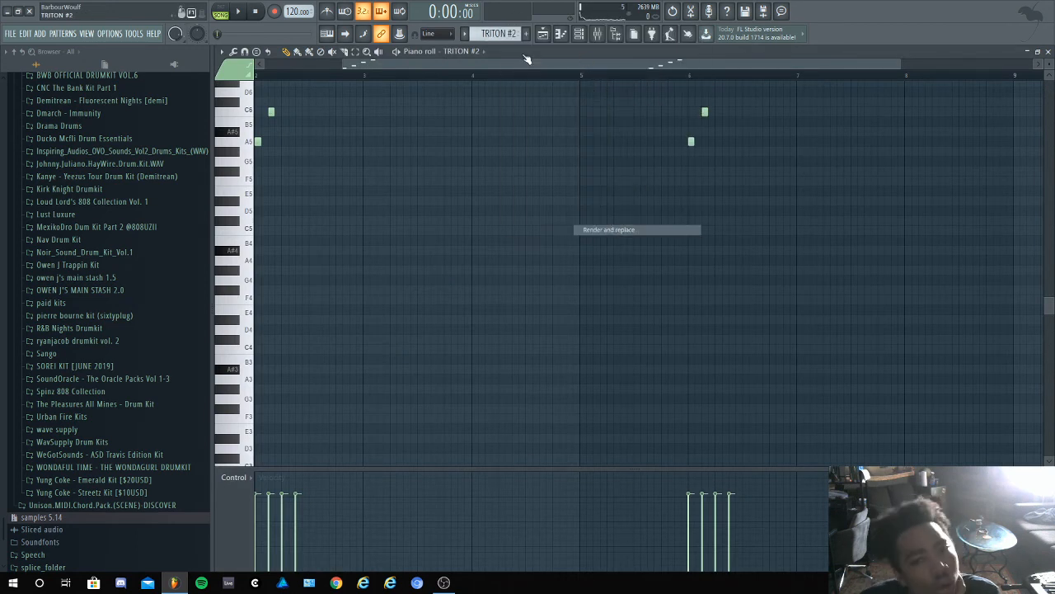
left_click(625, 440)
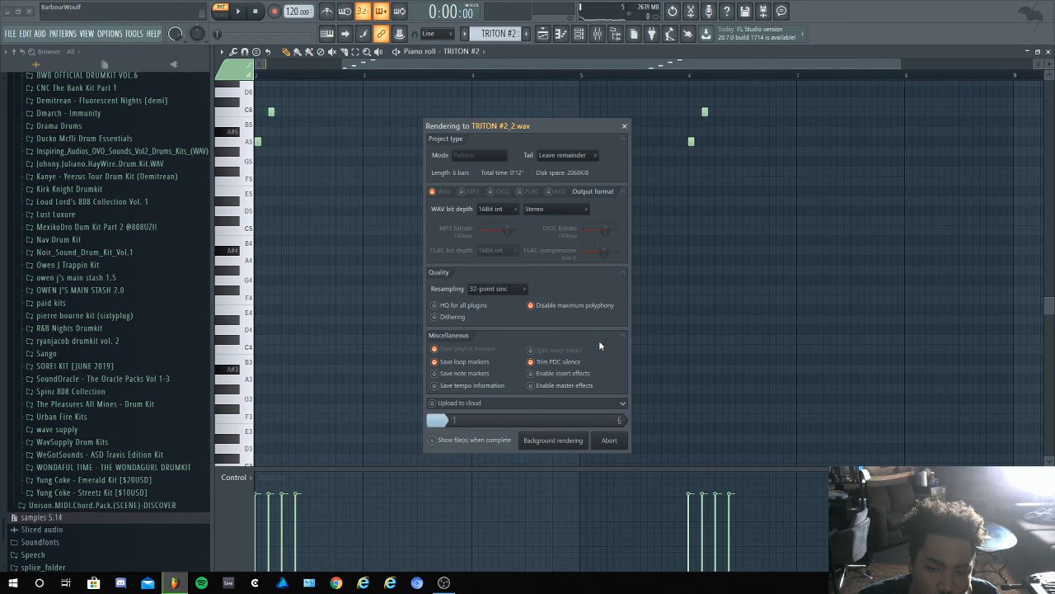
left_click(443, 583)
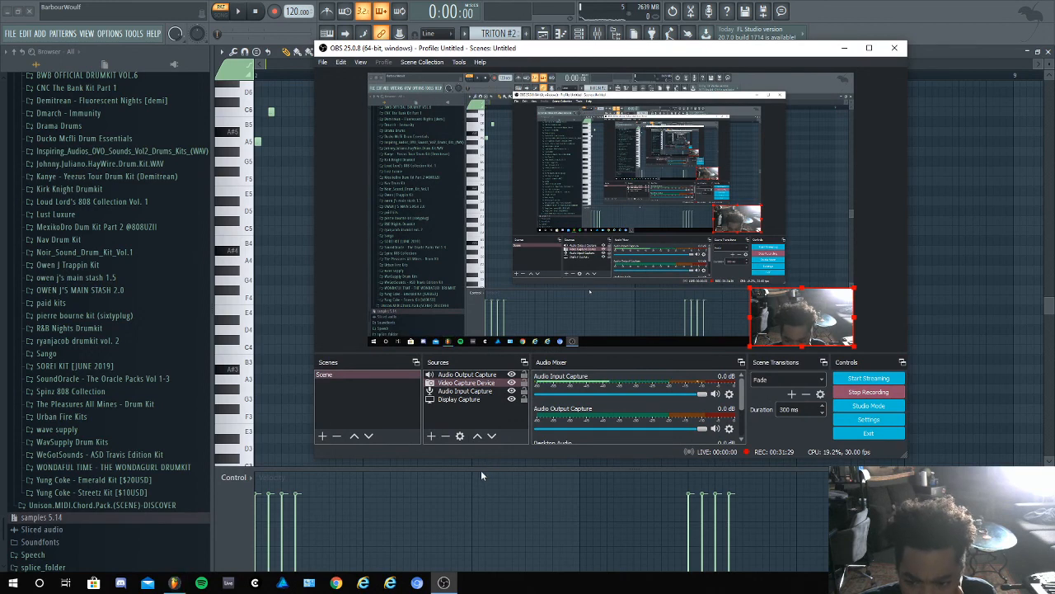
left_click(444, 582)
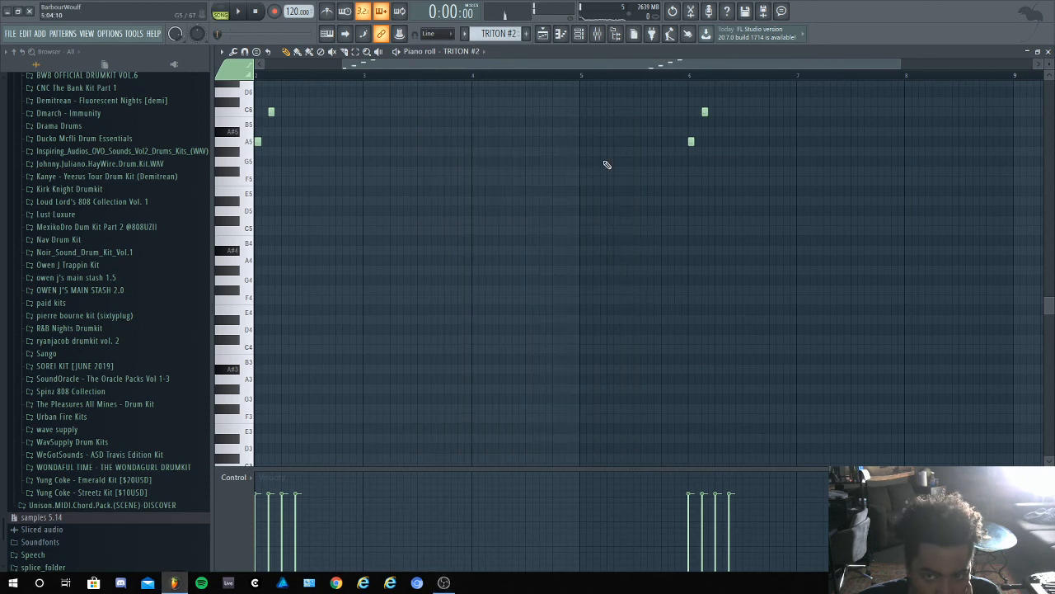
left_click(555, 41)
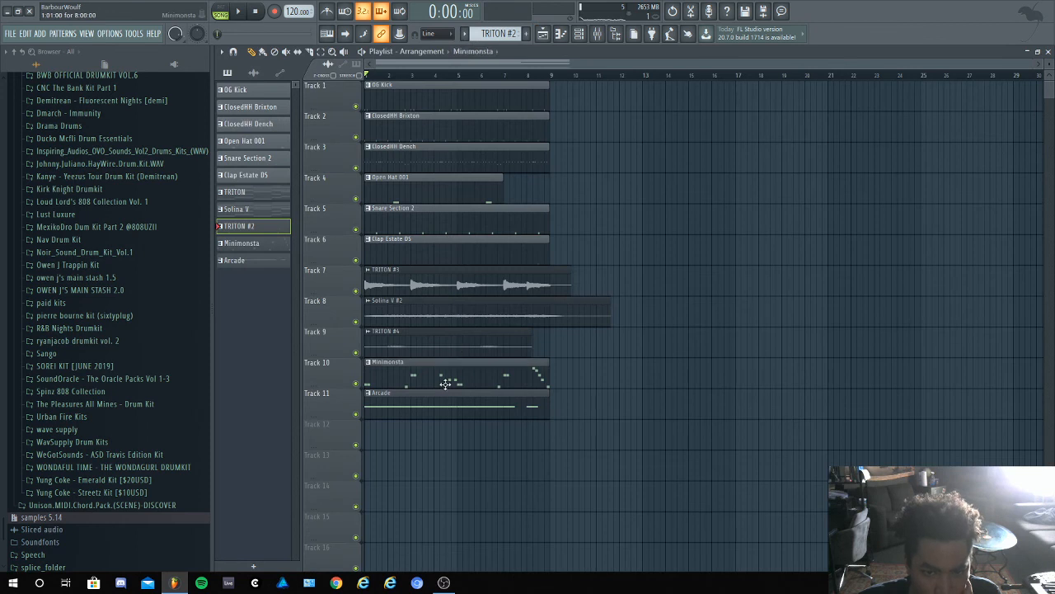
Quick render the Minimonsta pattern as an audio clip and put it in place of the pattern clip on Track 10
double_click(448, 382)
left_click(491, 34)
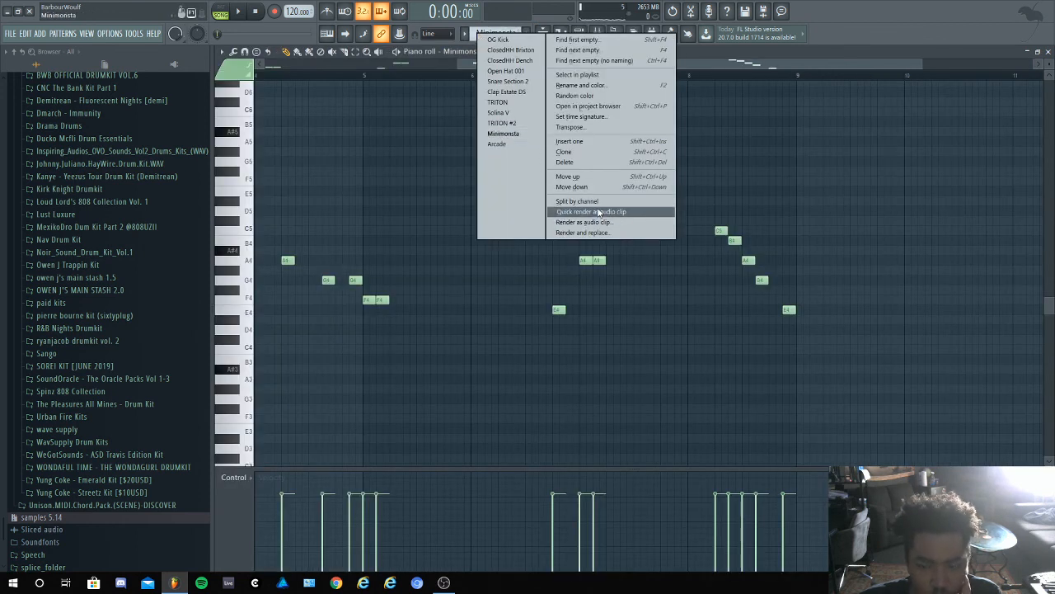
left_click(599, 212)
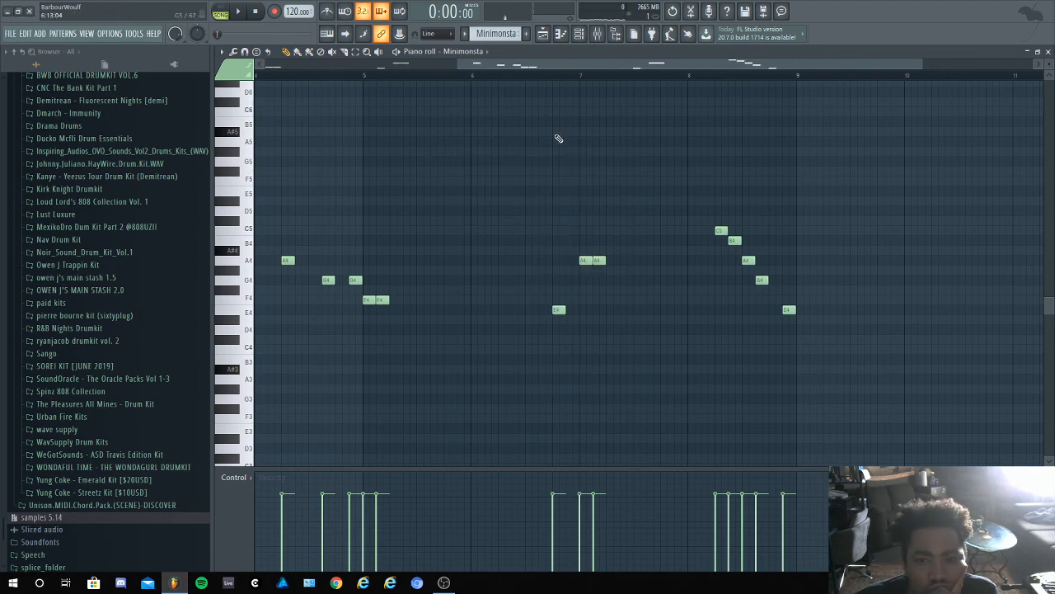
left_click(544, 38)
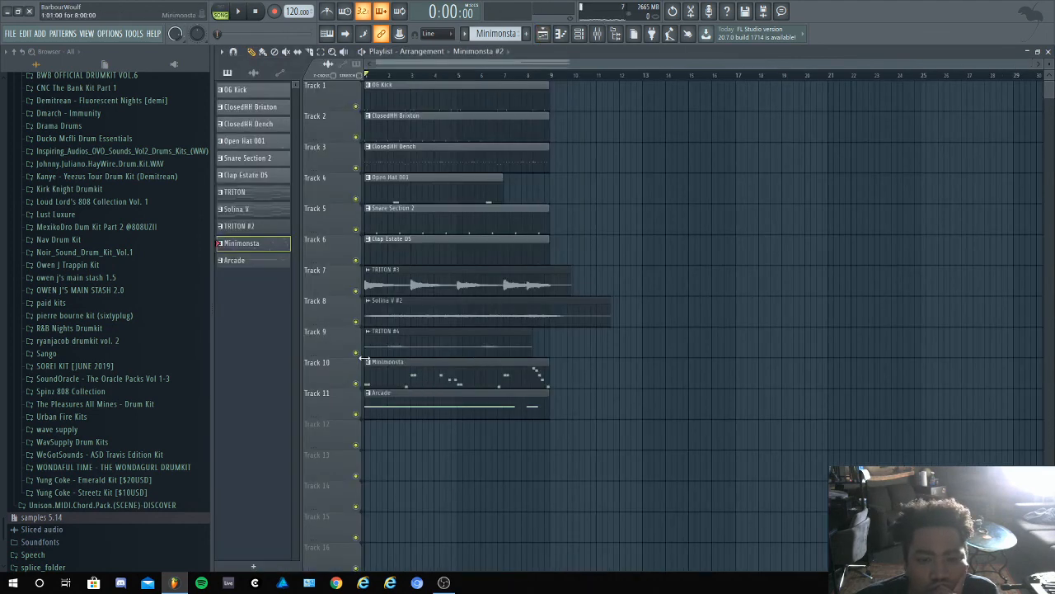
left_click(253, 72)
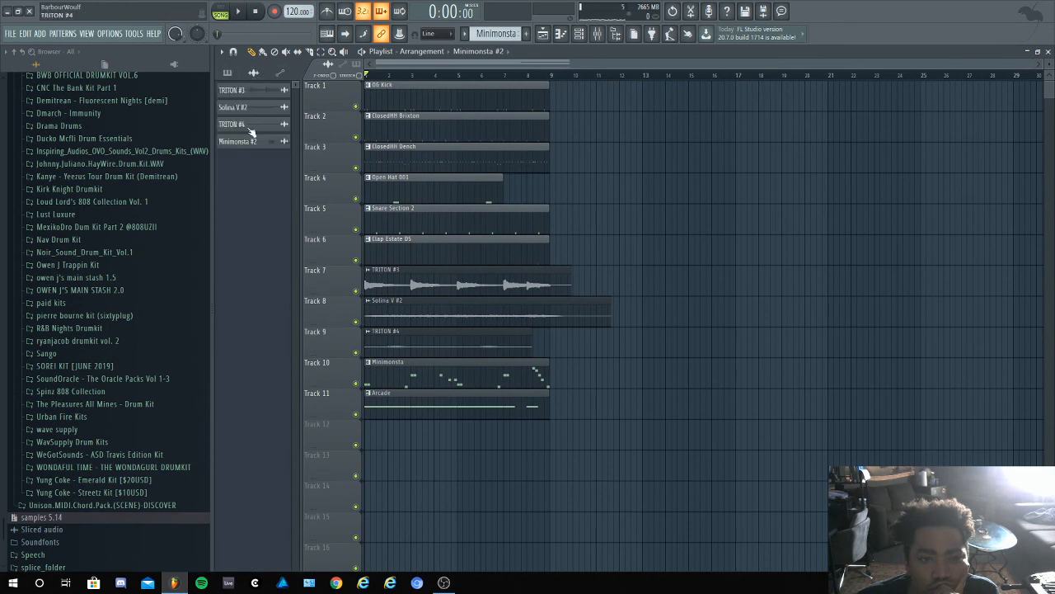
right_click(392, 380)
left_click_drag(247, 142, 346, 365)
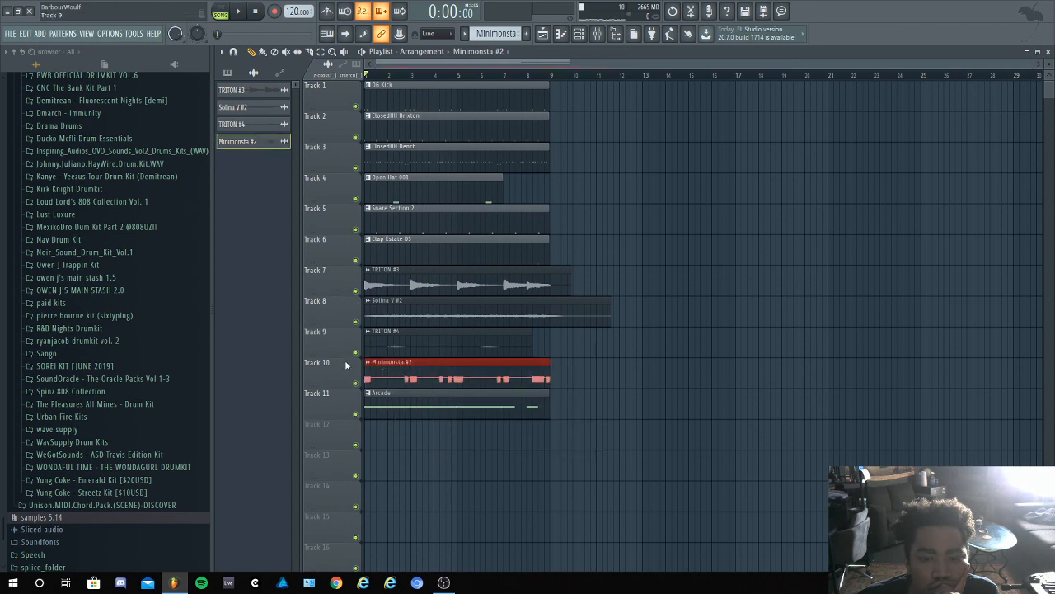
Pick the Arcade pattern from Track 11 and quick render it as an audio clip
left_click(424, 405)
left_click(504, 33)
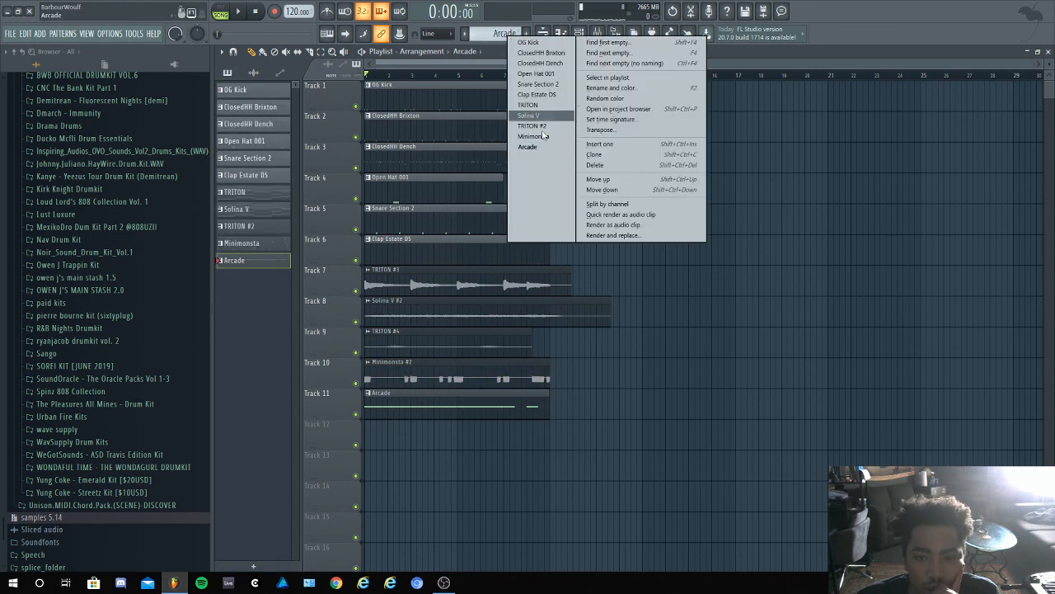
left_click(637, 216)
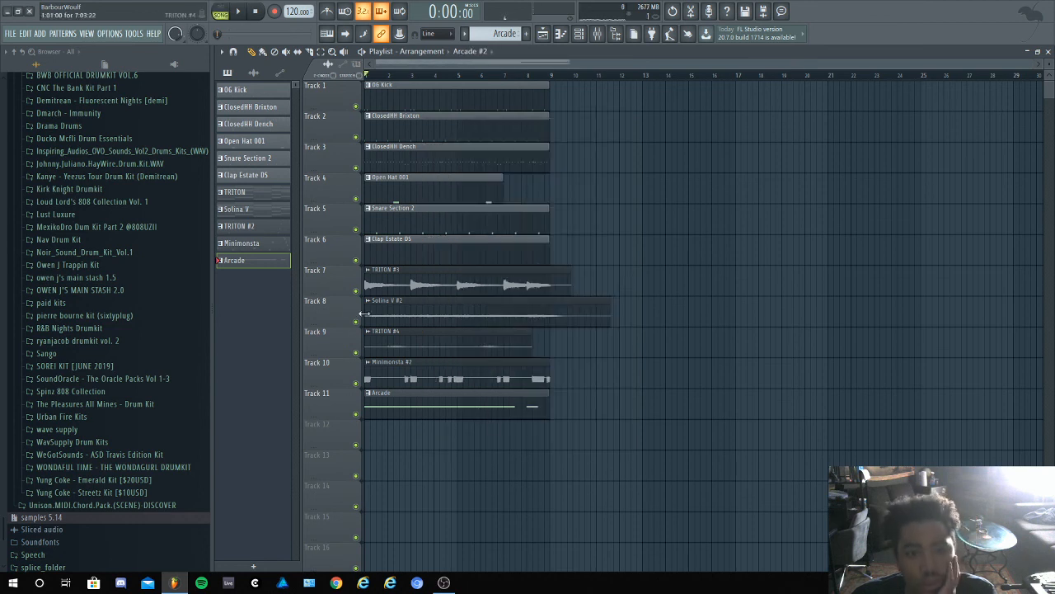
Replace the Arcade pattern on Track 11 with its audio clip at bar 1 and cut off the audio tails past bar 9
left_click(279, 73)
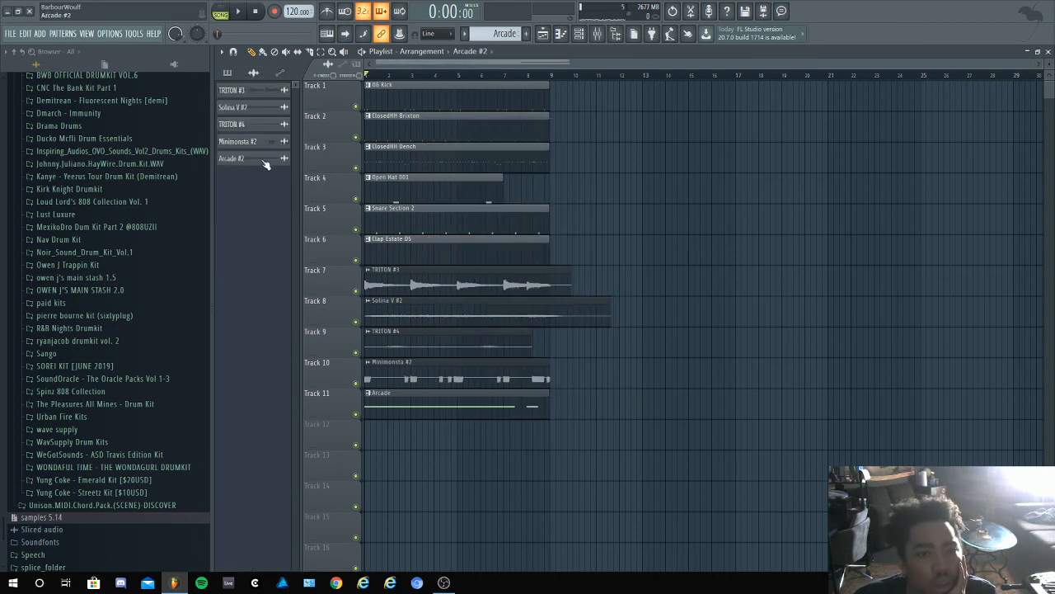
left_click_drag(269, 159, 431, 419)
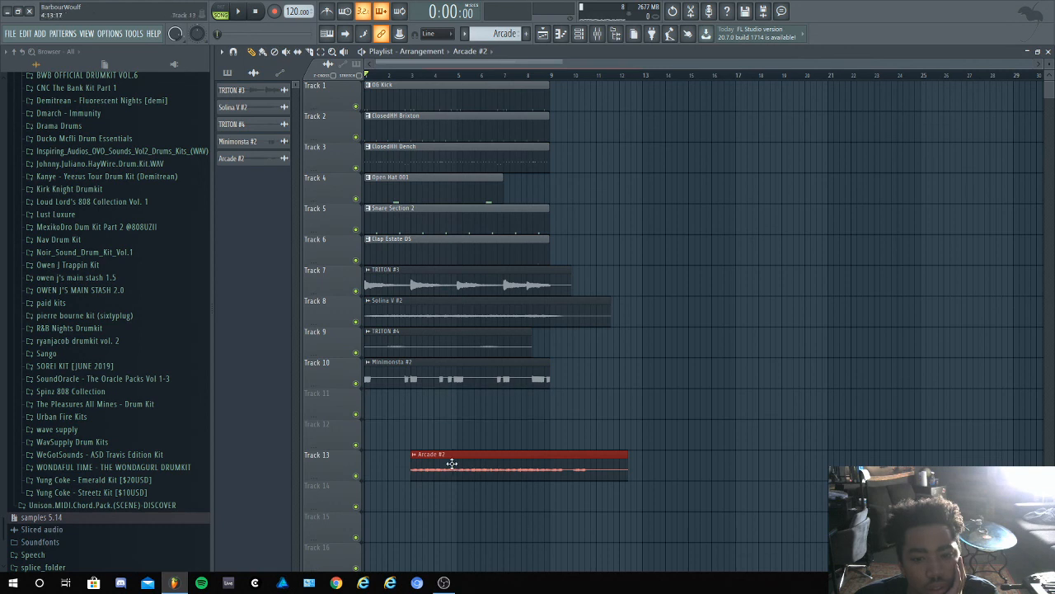
left_click_drag(448, 461, 372, 385)
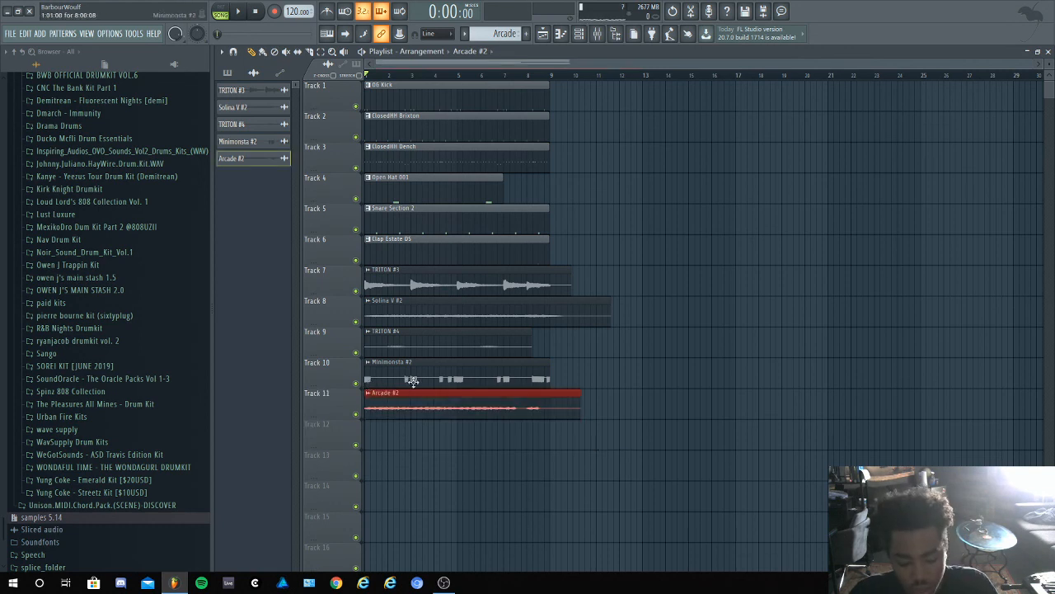
left_click_drag(553, 419, 554, 230)
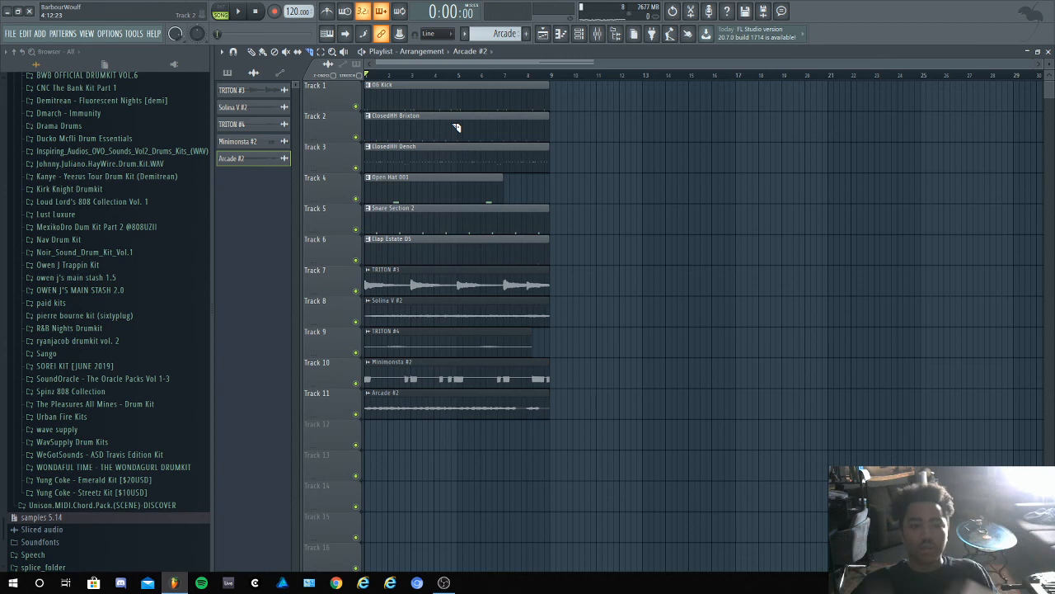
Expand the Unison MIDI Chord Pack and its Xfer Records Serum presets in the browser, and switch to OBS to check the recording
left_click(162, 504)
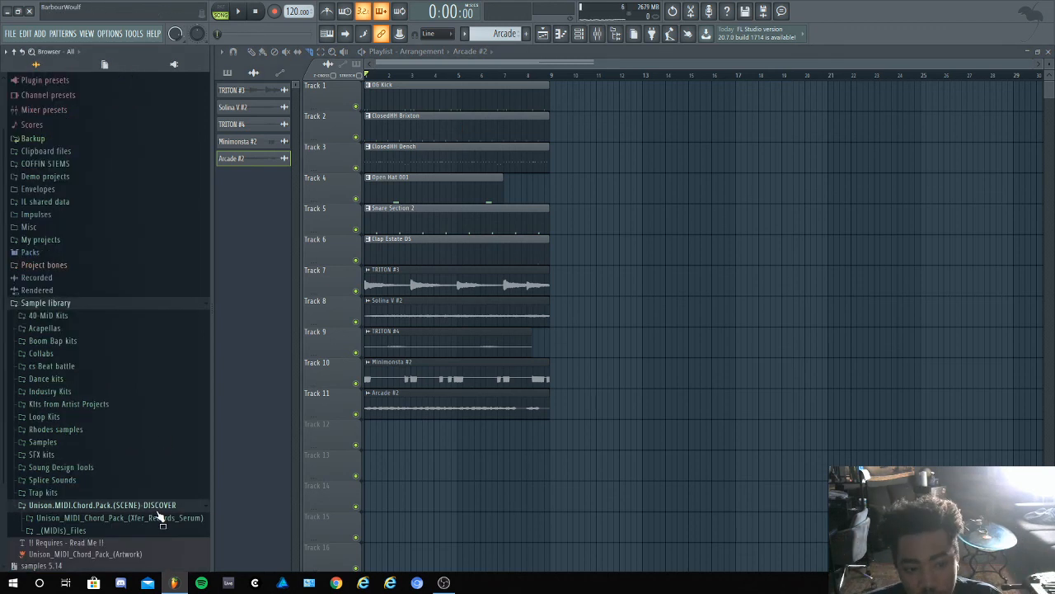
left_click(152, 442)
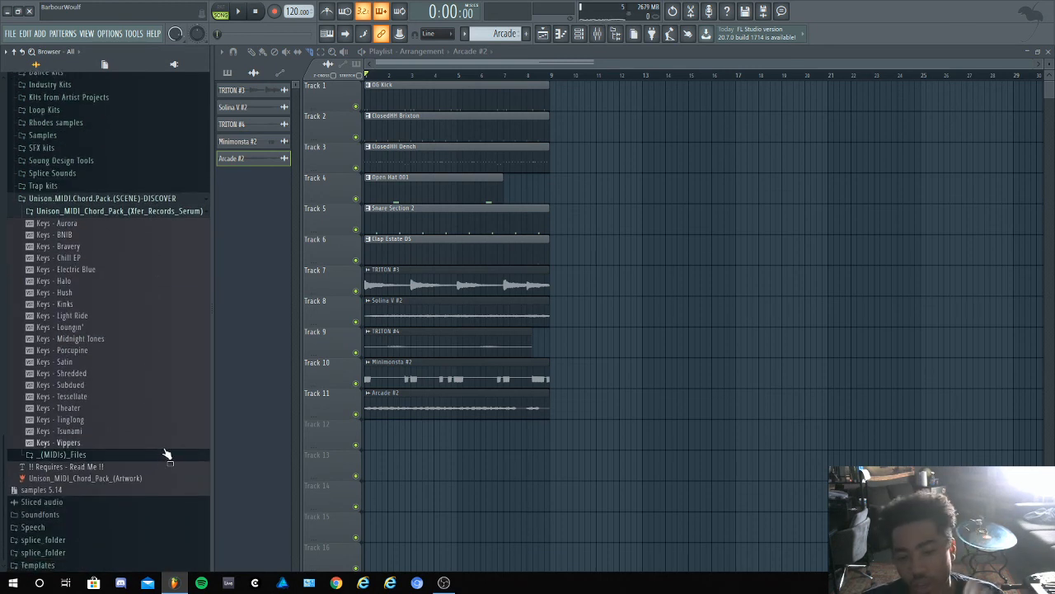
left_click_drag(169, 456, 384, 441)
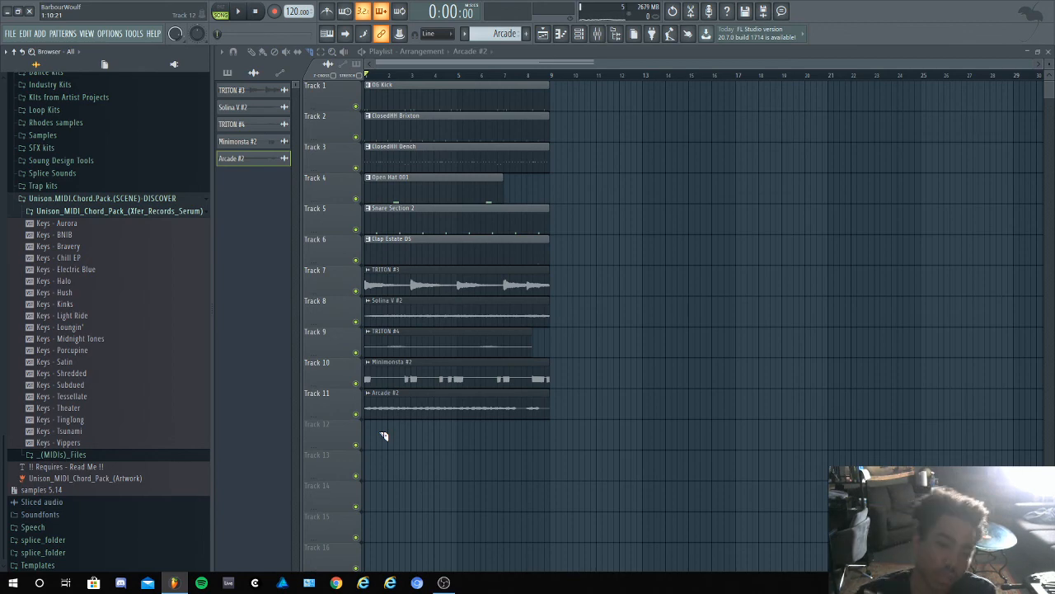
left_click(443, 582)
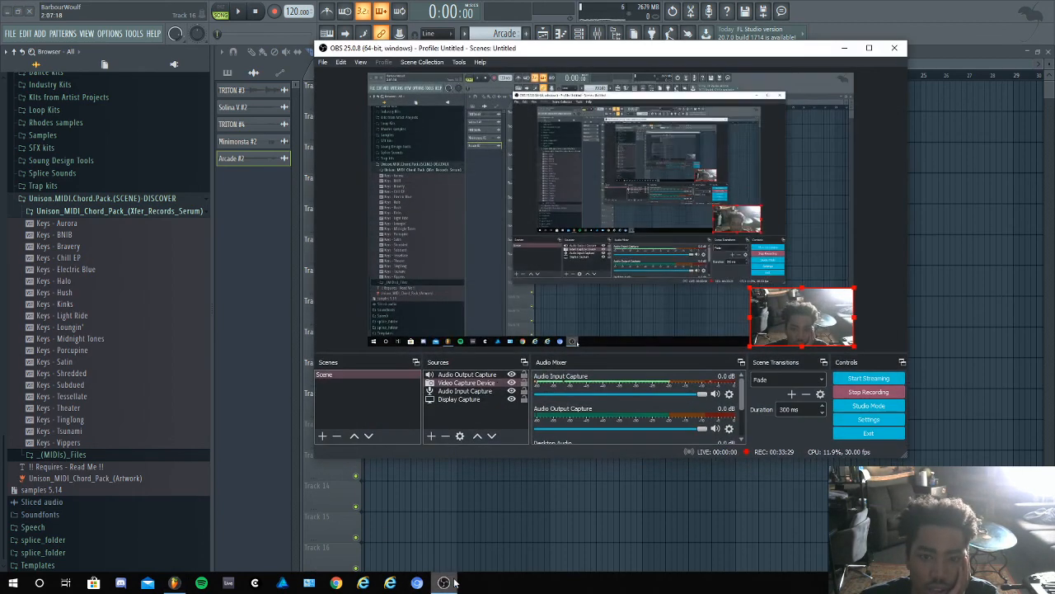